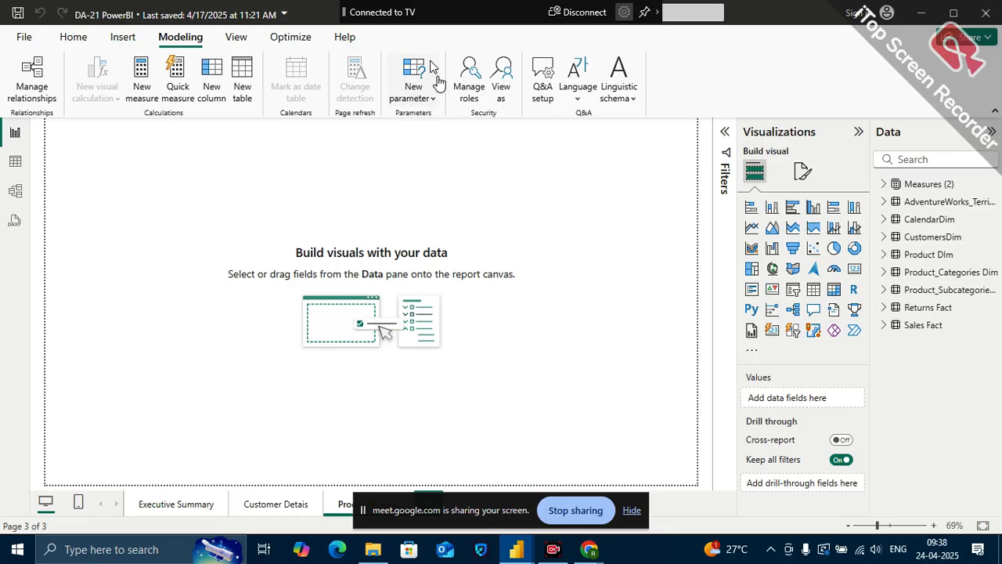
{"action": "left_click", "coordinate": [435, 102]}
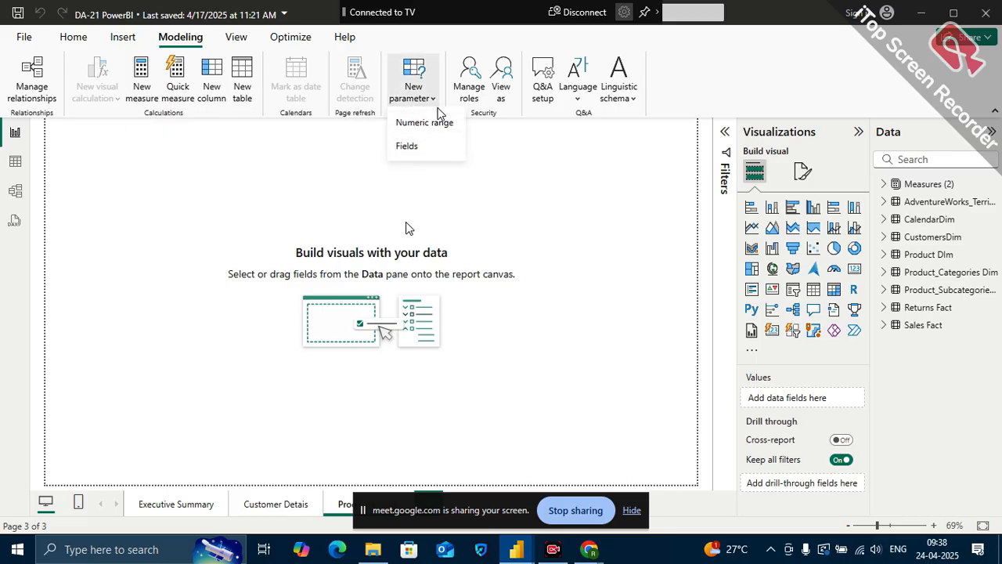
{"action": "left_click", "coordinate": [410, 228]}
{"action": "left_click", "coordinate": [435, 100]}
{"action": "left_click_drag", "start_coordinate": [526, 497], "coordinate": [540, 506]}
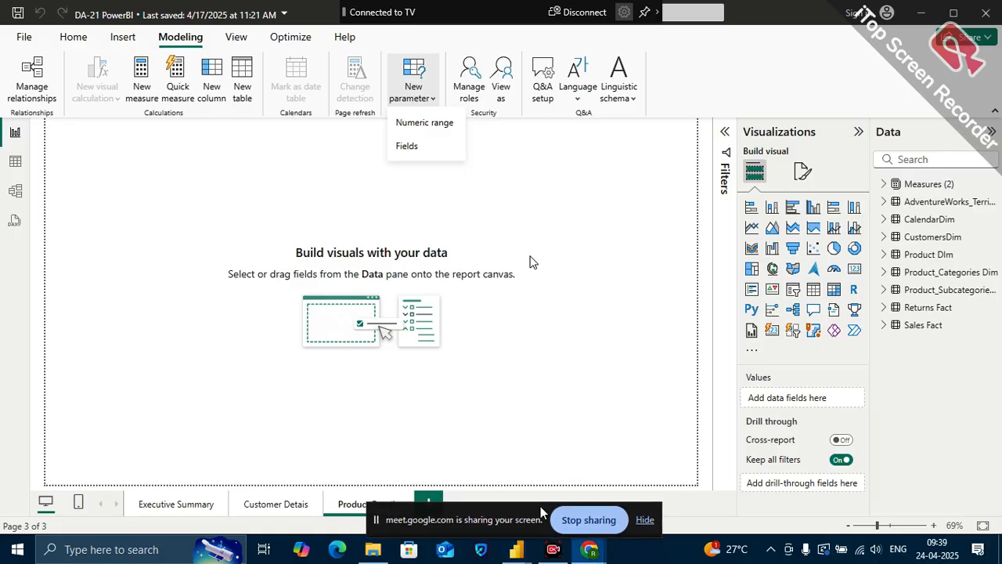
{"action": "left_click", "coordinate": [359, 189]}
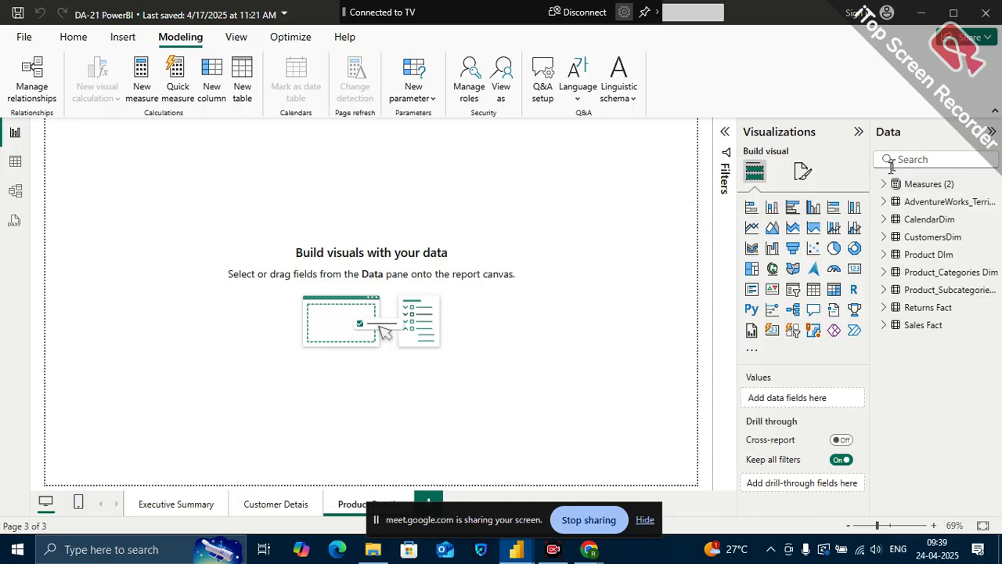
{"action": "left_click", "coordinate": [921, 160]}
{"action": "type", "text": "tota"}
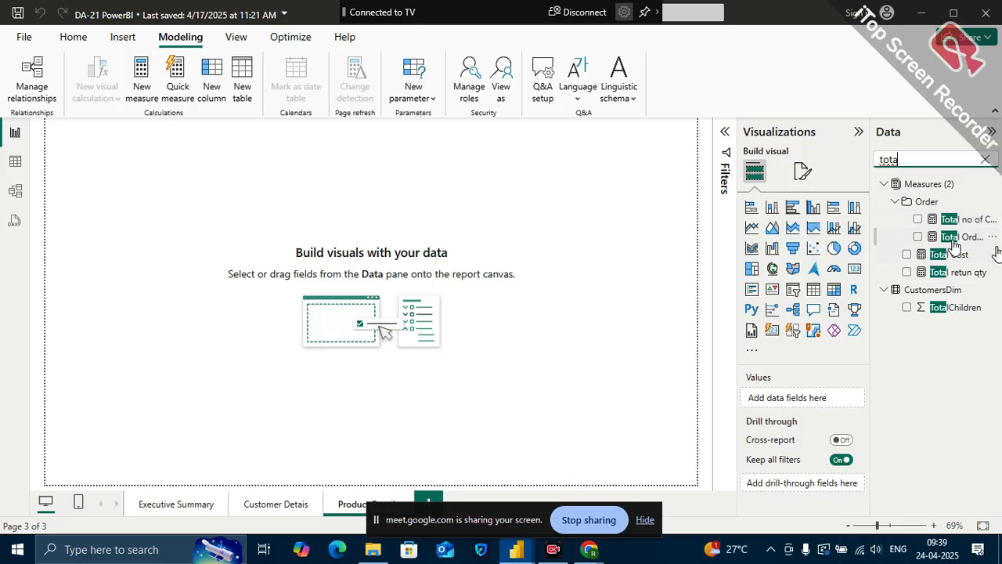
{"action": "key", "text": "BackSpace"}
{"action": "key", "text": "BackSpace"}
{"action": "key", "text": "BackSpace"}
{"action": "key", "text": "BackSpace"}
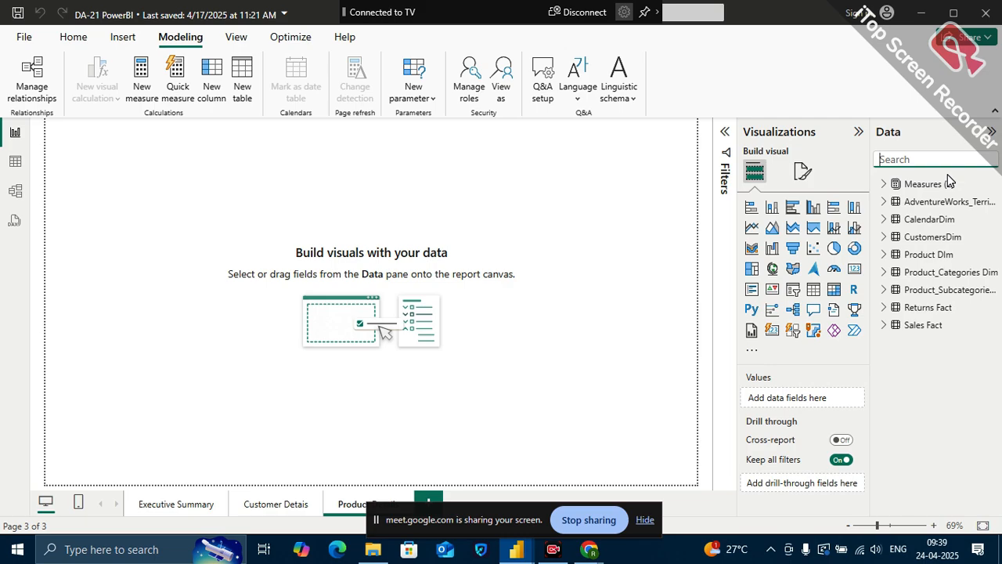
Add a card visual showing the Profit measure from Measures (2) to the empty report page
{"action": "left_click", "coordinate": [884, 184]}
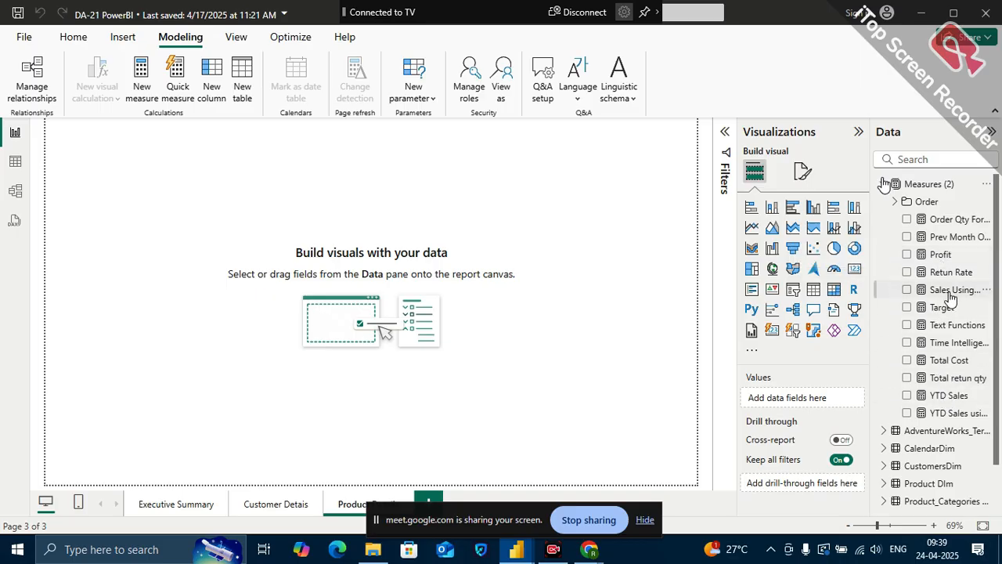
{"action": "left_click_drag", "start_coordinate": [950, 258], "coordinate": [197, 188]}
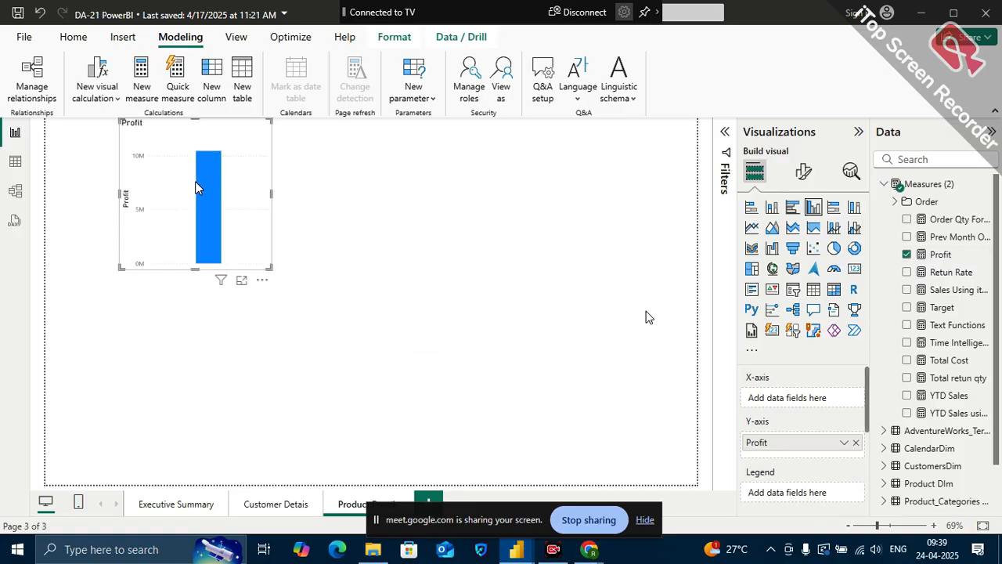
{"action": "left_click", "coordinate": [855, 270]}
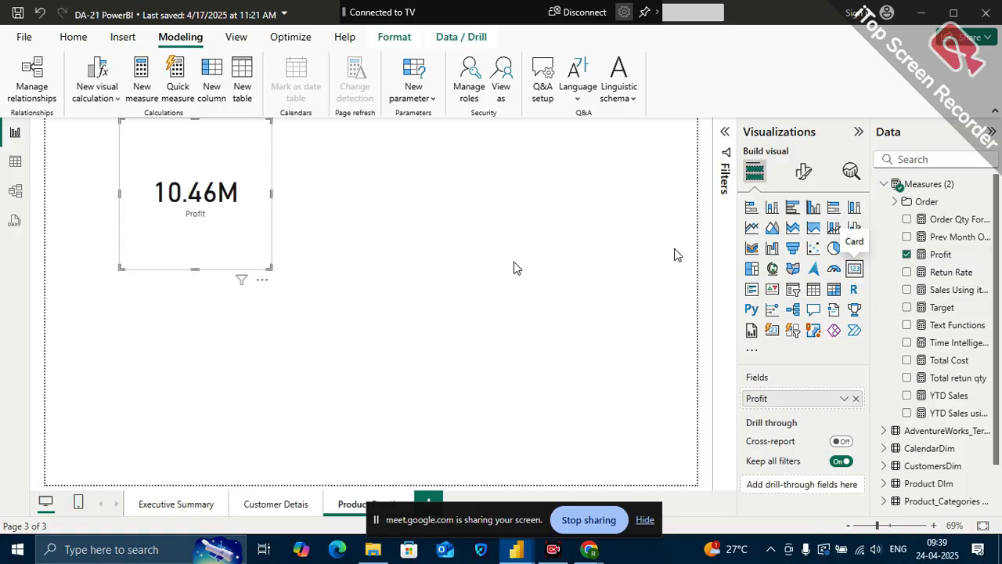
Shrink the Profit card to fit closely around its value and place it in the report page's upper-left corner
{"action": "left_click_drag", "start_coordinate": [269, 270], "coordinate": [206, 191]}
{"action": "left_click_drag", "start_coordinate": [178, 132], "coordinate": [121, 160]}
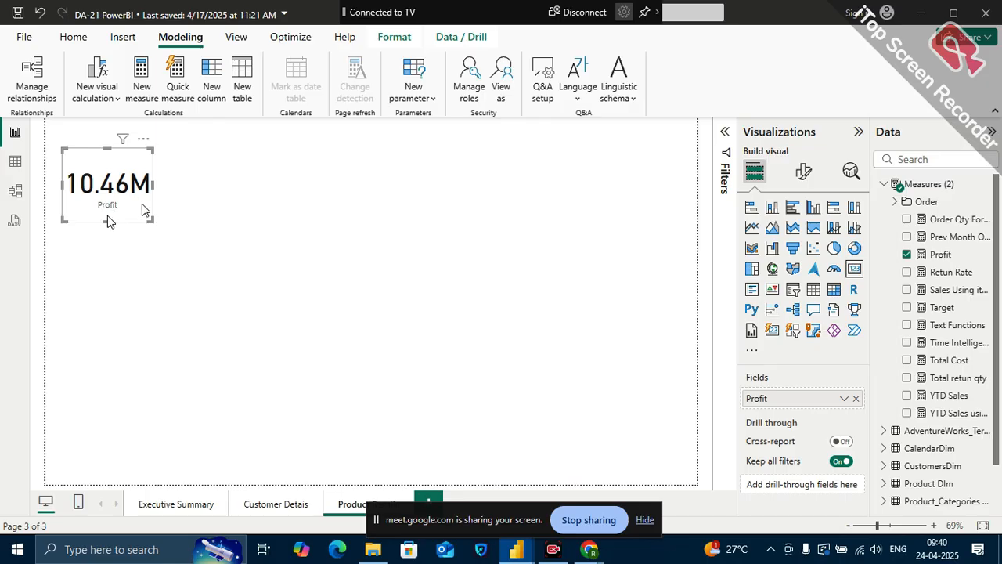
{"action": "left_click_drag", "start_coordinate": [151, 220], "coordinate": [156, 219]}
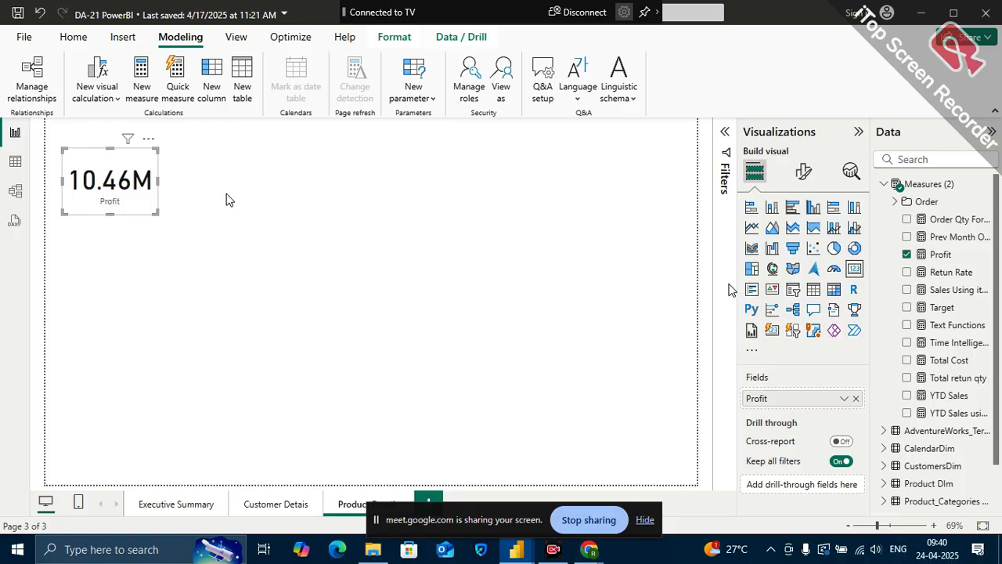
Place a copy of the Profit card directly below the original and replace its field with the Sales Using iterater measure
{"action": "key", "text": "ctrl+v"}
{"action": "left_click_drag", "start_coordinate": [123, 183], "coordinate": [119, 261]}
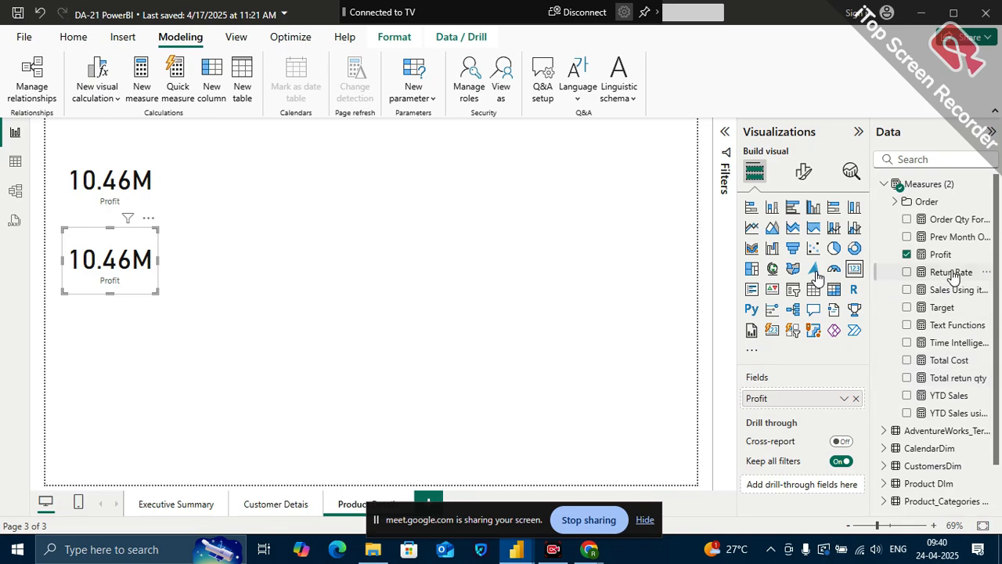
{"action": "left_click_drag", "start_coordinate": [957, 292], "coordinate": [835, 398]}
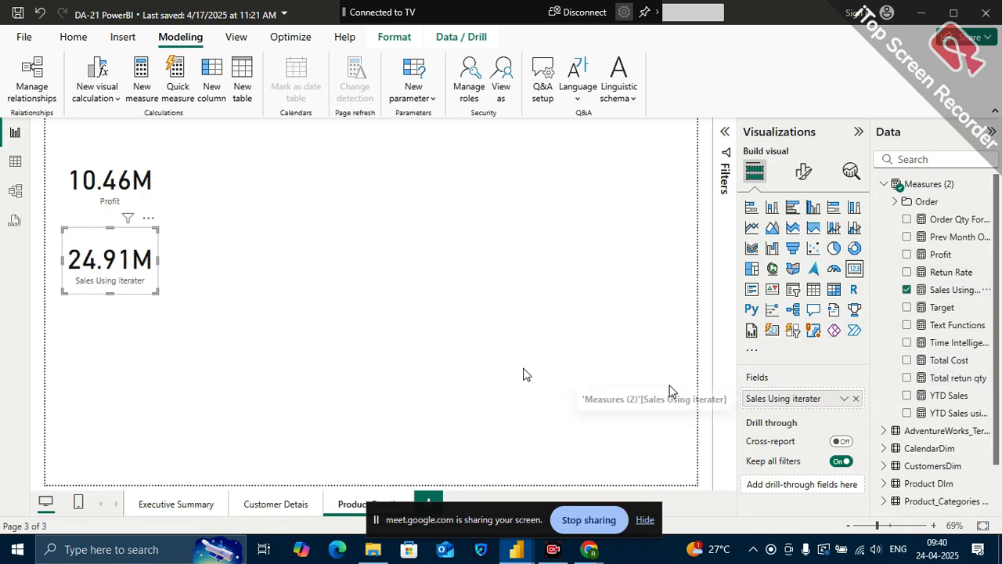
Rename the lower card's field as Revenue for this visual
{"action": "double_click", "coordinate": [850, 399]}
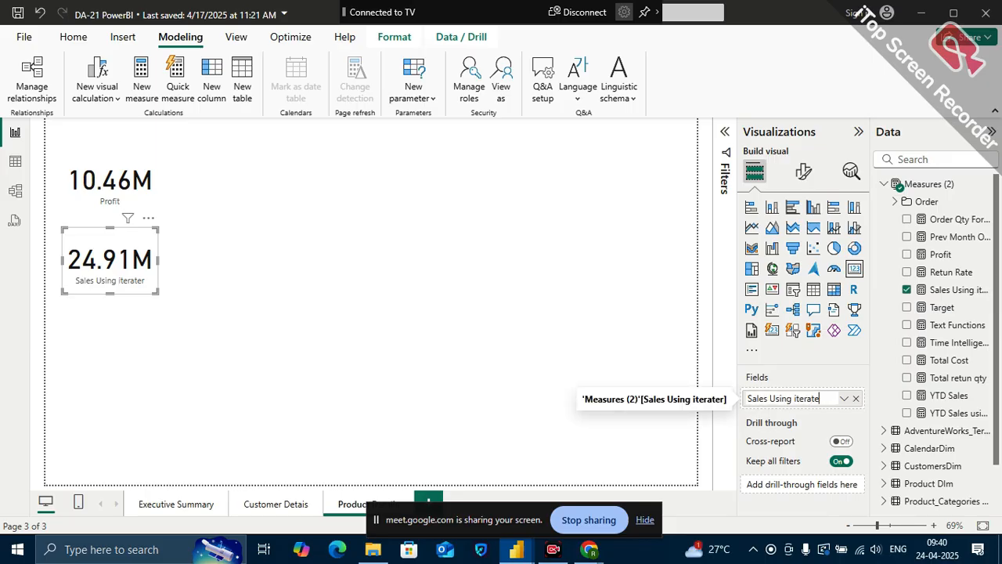
{"action": "key", "text": "BackSpace"}
{"action": "key", "text": "BackSpace"}
{"action": "key", "text": "BackSpace"}
{"action": "key", "text": "BackSpace"}
{"action": "key", "text": "BackSpace"}
{"action": "key", "text": "BackSpace"}
{"action": "key", "text": "BackSpace"}
{"action": "key", "text": "BackSpace"}
{"action": "key", "text": "BackSpace"}
{"action": "key", "text": "BackSpace"}
{"action": "key", "text": "BackSpace"}
{"action": "key", "text": "BackSpace"}
{"action": "key", "text": "BackSpace"}
{"action": "key", "text": "BackSpace"}
{"action": "key", "text": "BackSpace"}
{"action": "key", "text": "Return"}
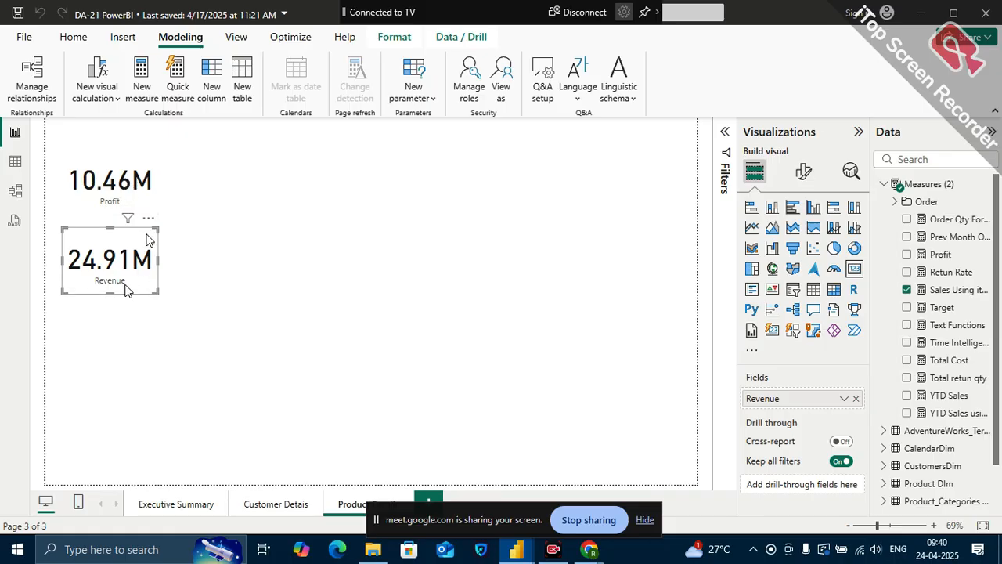
{"action": "left_click", "coordinate": [167, 296]}
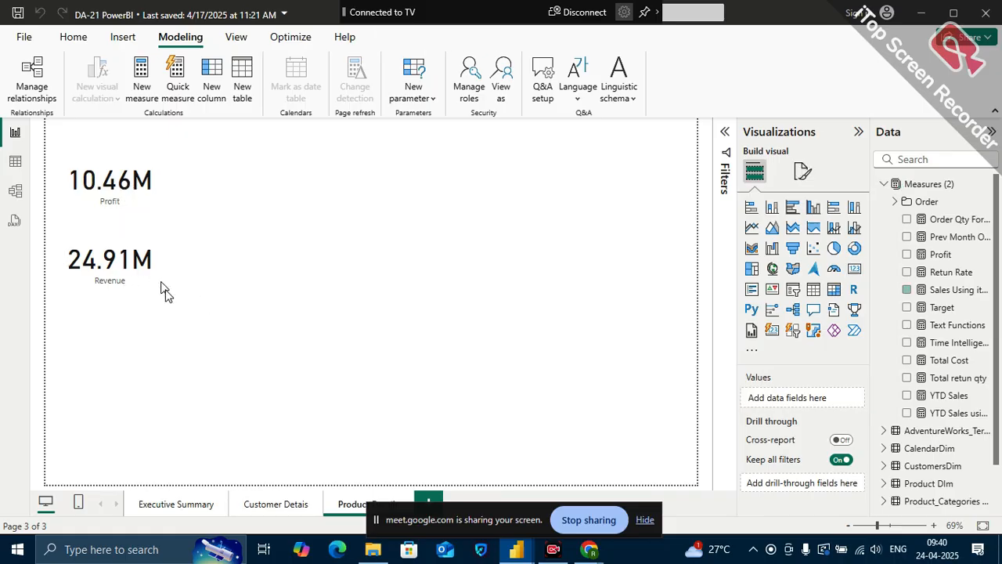
Move the Revenue card slightly lower to widen the gap beneath the Profit card
{"action": "left_click", "coordinate": [132, 280]}
{"action": "left_click_drag", "start_coordinate": [126, 254], "coordinate": [123, 262]}
{"action": "left_click", "coordinate": [291, 221]}
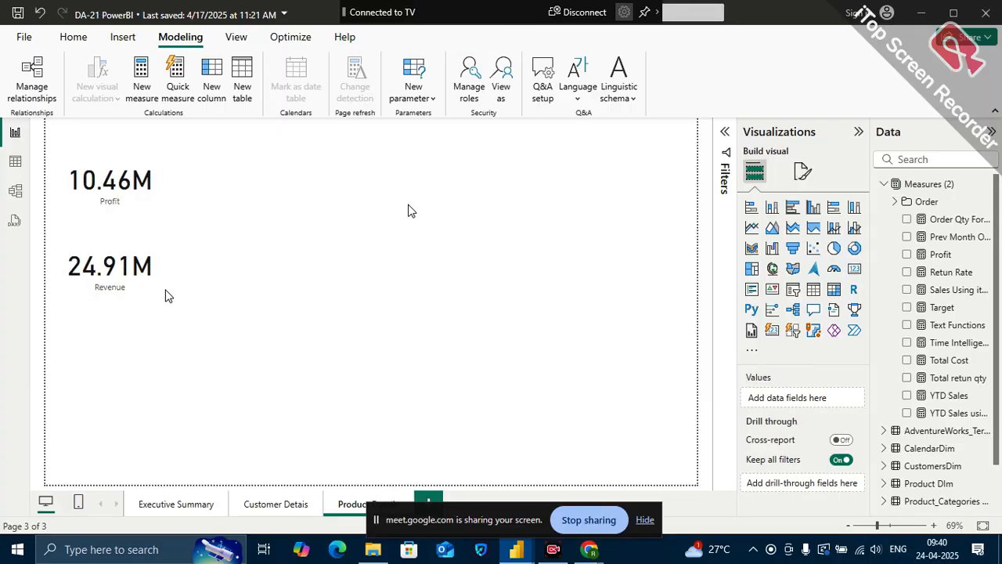
{"action": "left_click", "coordinate": [426, 97]}
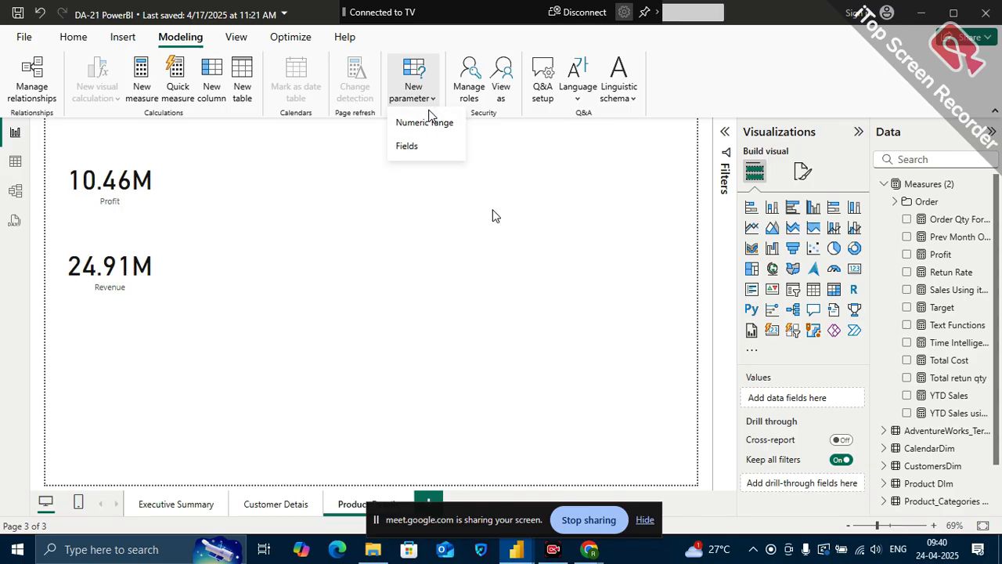
{"action": "left_click", "coordinate": [566, 233]}
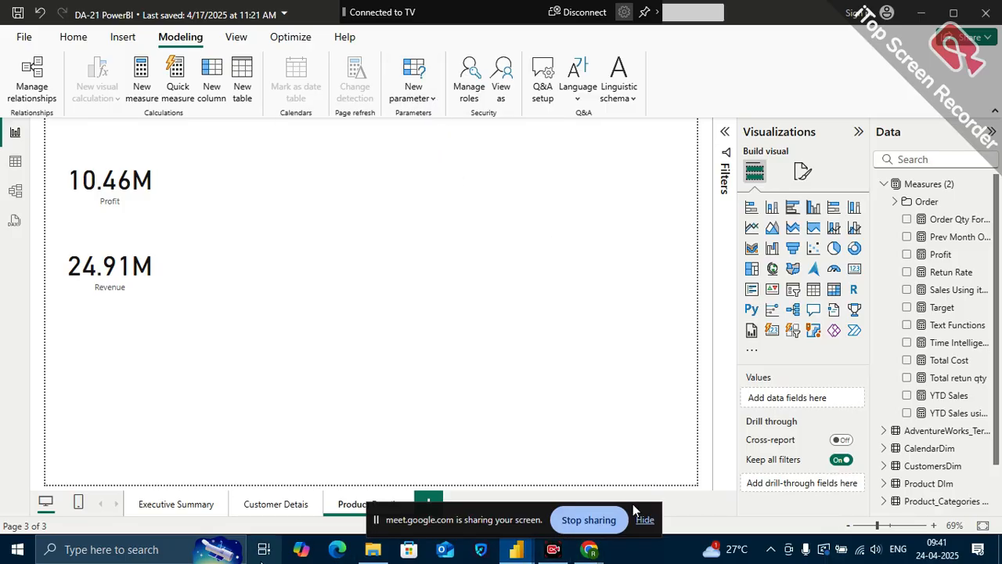
Switch to Excel and create a blank workbook
{"action": "left_click", "coordinate": [165, 550]}
{"action": "type", "text": "exc"}
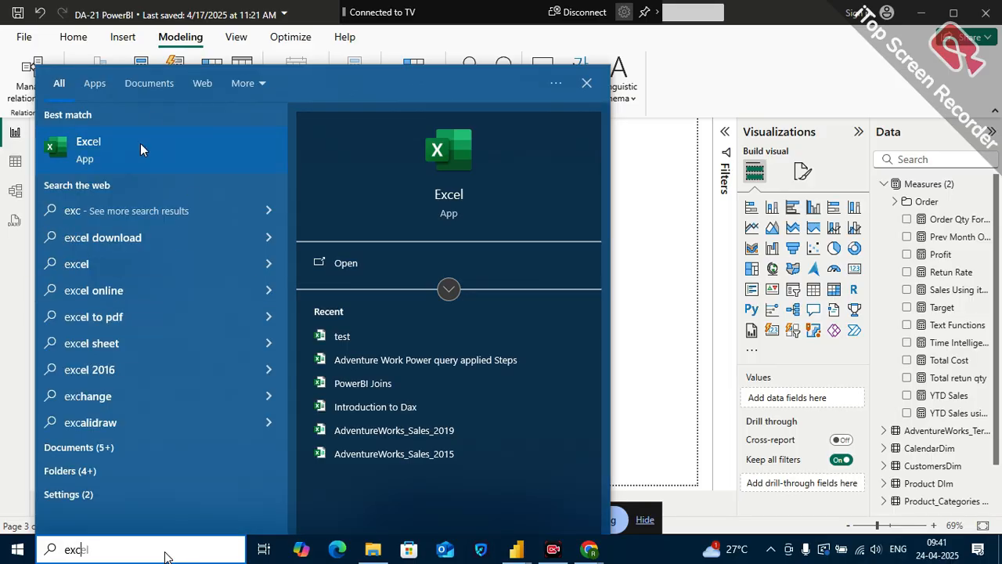
{"action": "left_click", "coordinate": [140, 149]}
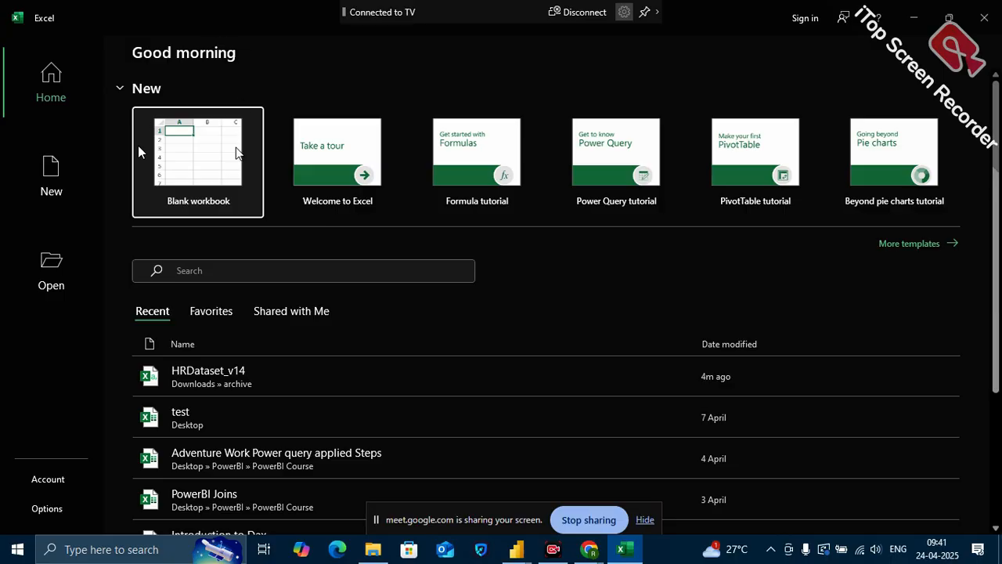
{"action": "left_click", "coordinate": [227, 162]}
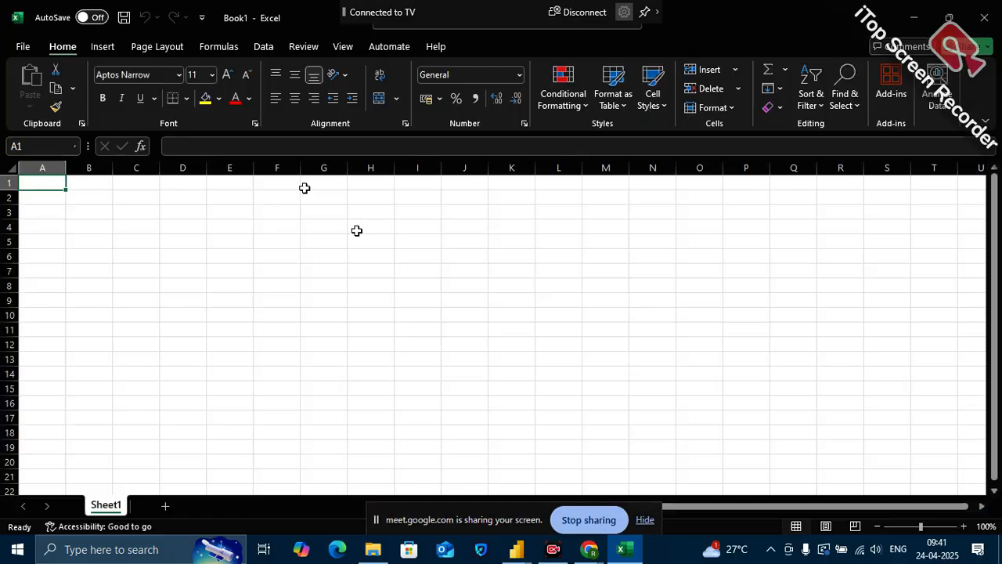
Enter the table headers Product, price and qty in cells F2 to H2
{"action": "left_click", "coordinate": [288, 199]}
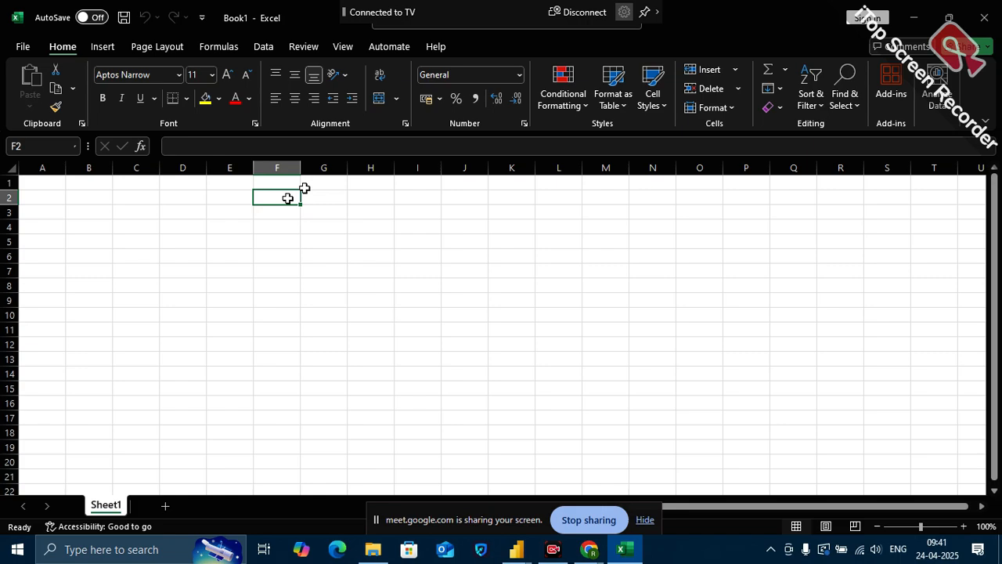
{"action": "type", "text": "Product"}
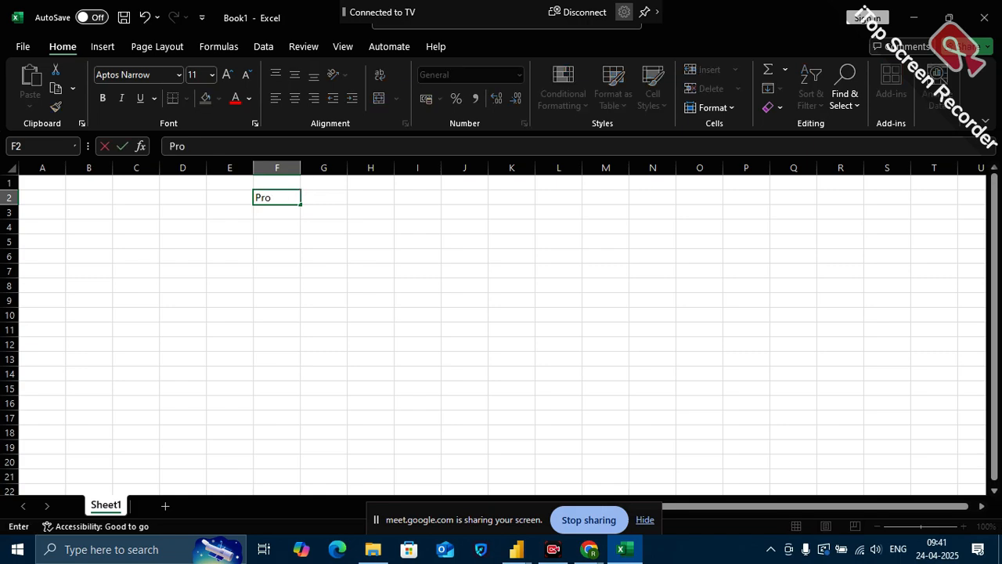
{"action": "left_click", "coordinate": [321, 196]}
{"action": "type", "text": "price"}
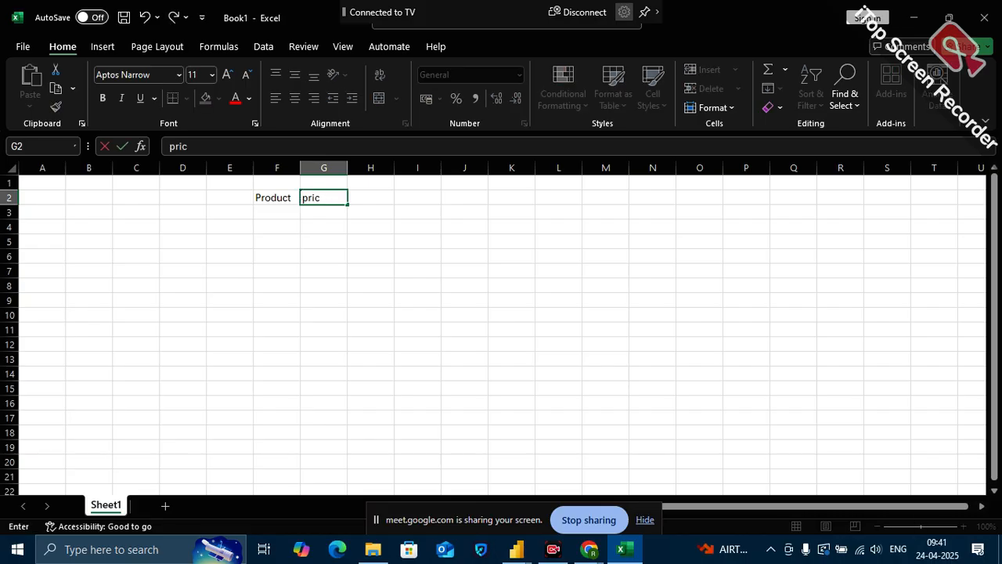
{"action": "left_click", "coordinate": [383, 199]}
{"action": "type", "text": "q"}
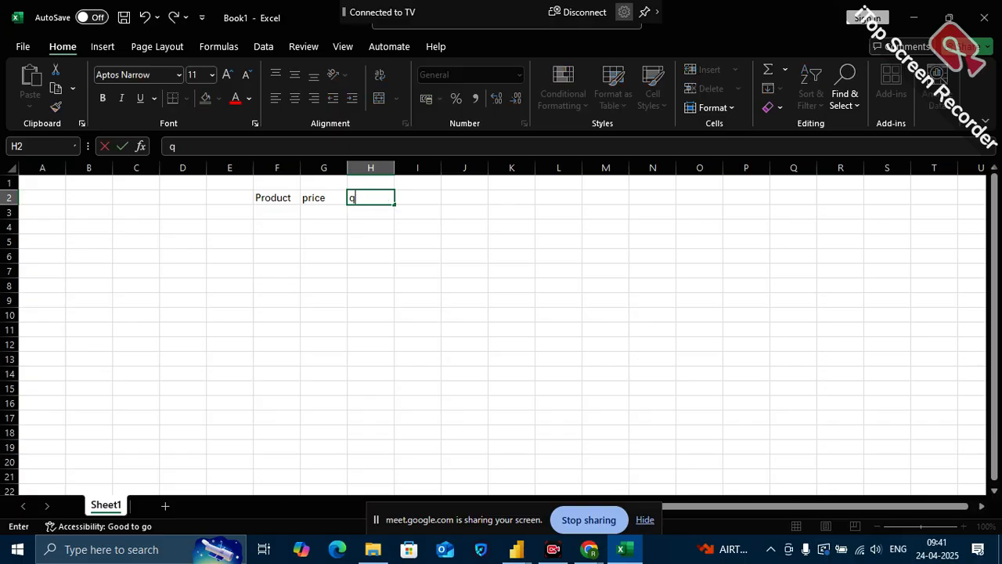
{"action": "key", "text": "BackSpace"}
{"action": "key", "text": "BackSpace"}
{"action": "type", "text": "sale"}
{"action": "left_click", "coordinate": [276, 224]}
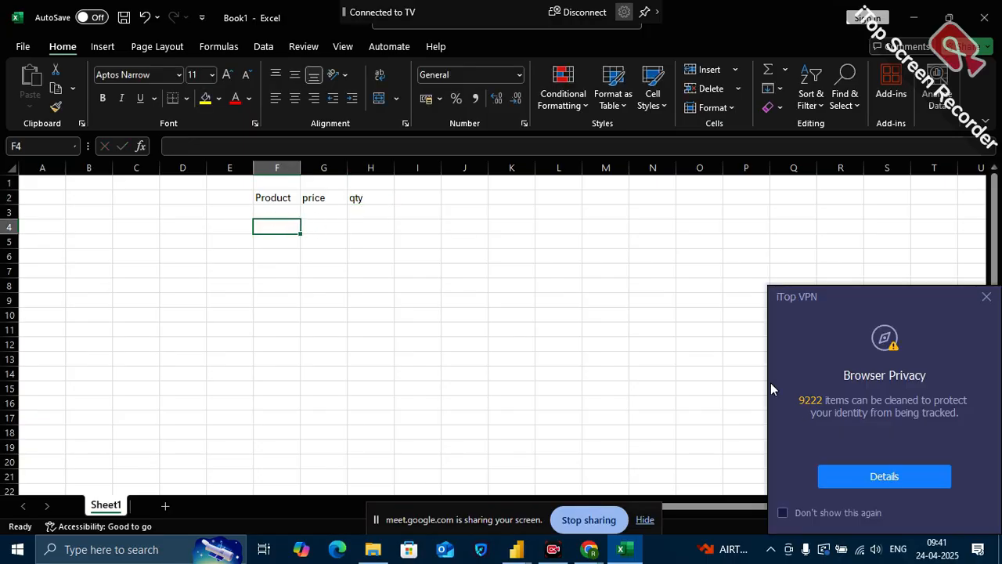
Dismiss the VPN pop-up and list products A, B and C in cells F3 to F5
{"action": "left_click", "coordinate": [986, 296]}
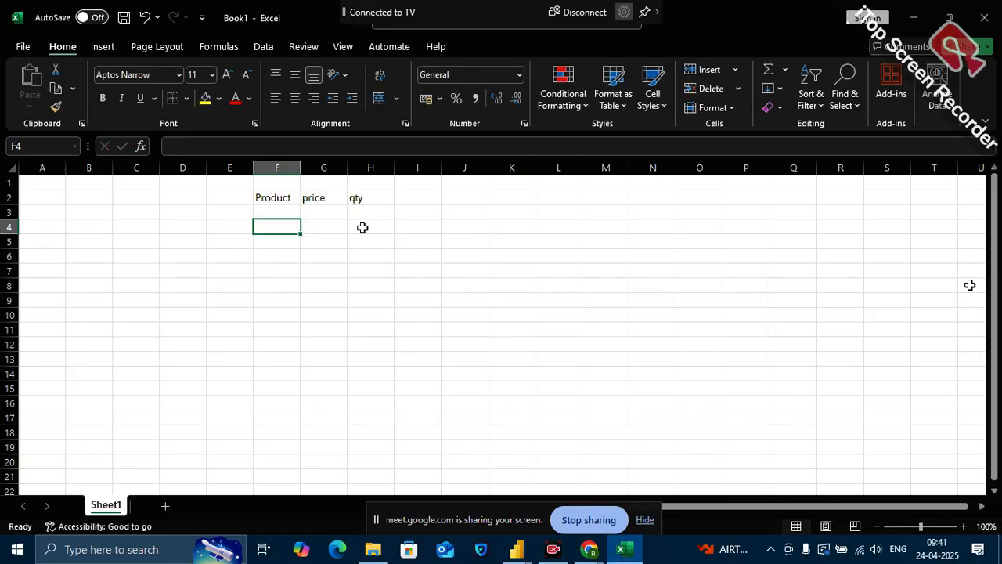
{"action": "left_click", "coordinate": [282, 214]}
{"action": "type", "text": "A"}
{"action": "left_click", "coordinate": [282, 224]}
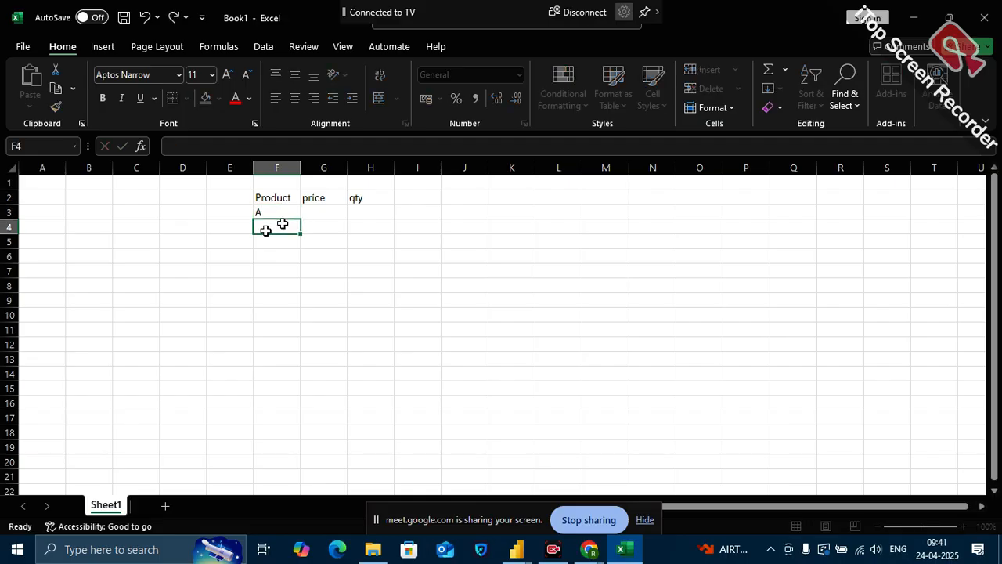
{"action": "type", "text": "B"}
{"action": "left_click", "coordinate": [268, 242]}
{"action": "type", "text": "C"}
Enter the prices 10, 20 and 30 for products A, B and C in cells G3 to G5
{"action": "left_click", "coordinate": [316, 213]}
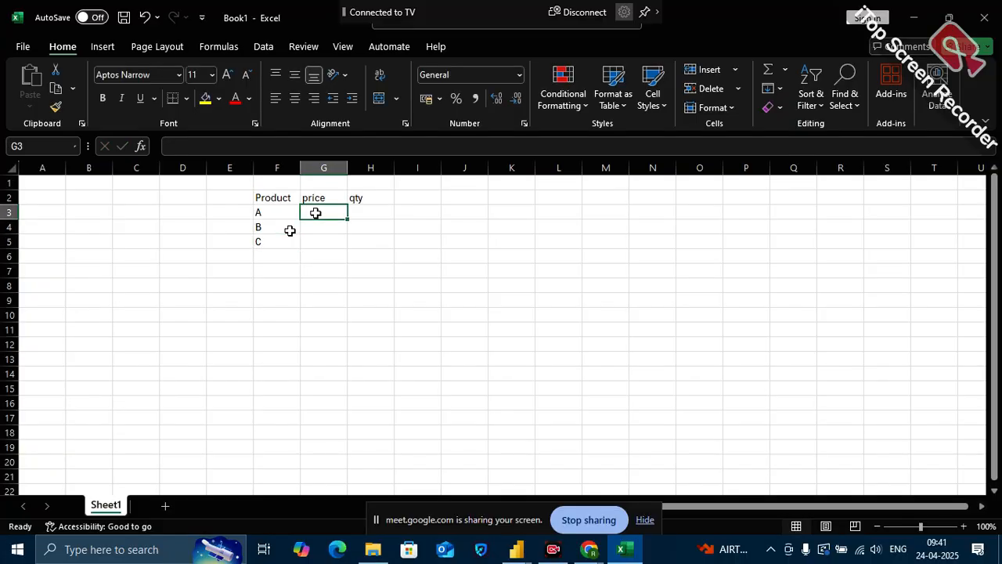
{"action": "type", "text": "10"}
{"action": "left_click", "coordinate": [317, 226]}
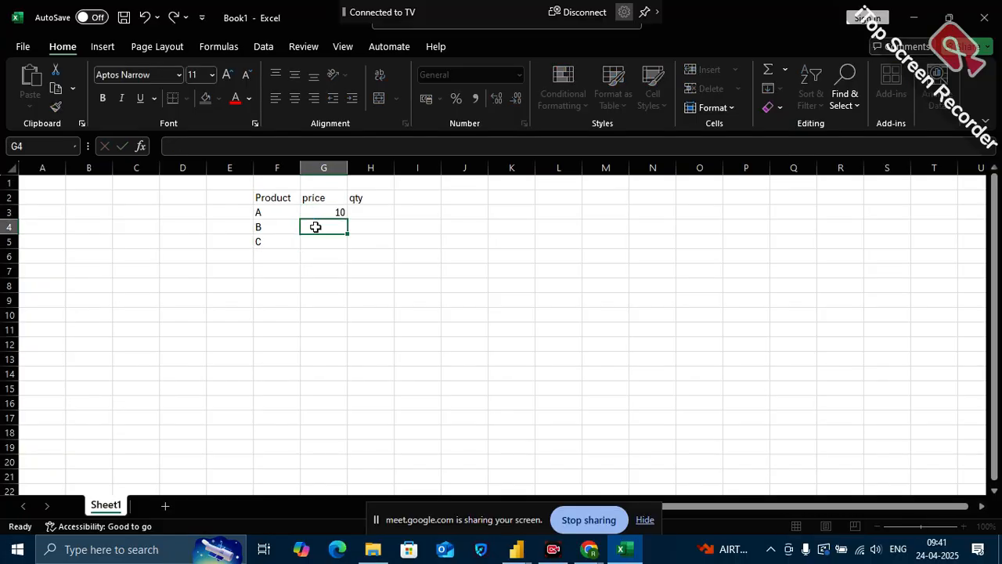
{"action": "type", "text": "20"}
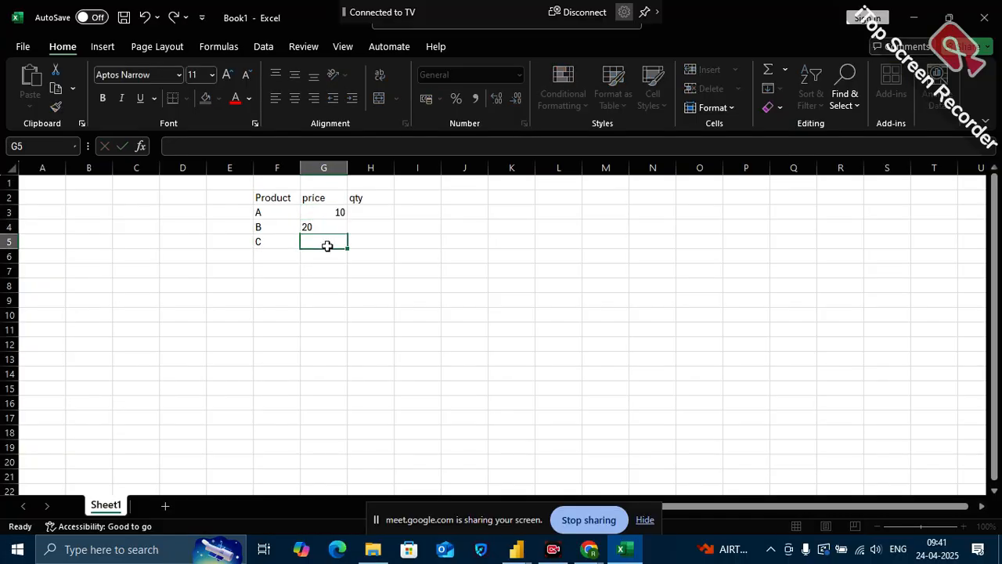
{"action": "left_click", "coordinate": [326, 244]}
{"action": "type", "text": "30"}
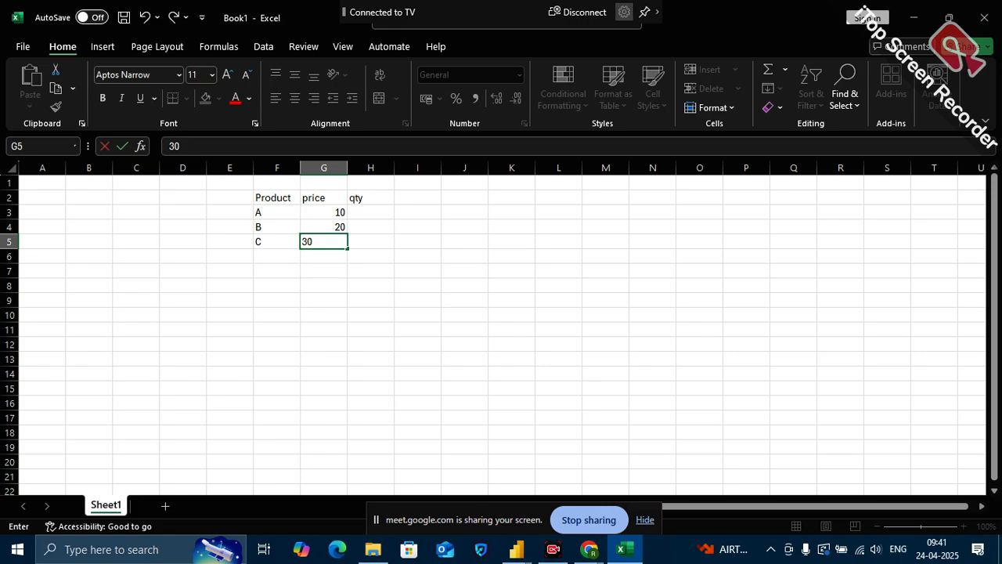
Enter the quantities 3, 5 and 2 for products A, B and C in cells H3 to H5
{"action": "left_click", "coordinate": [372, 215]}
{"action": "type", "text": "3"}
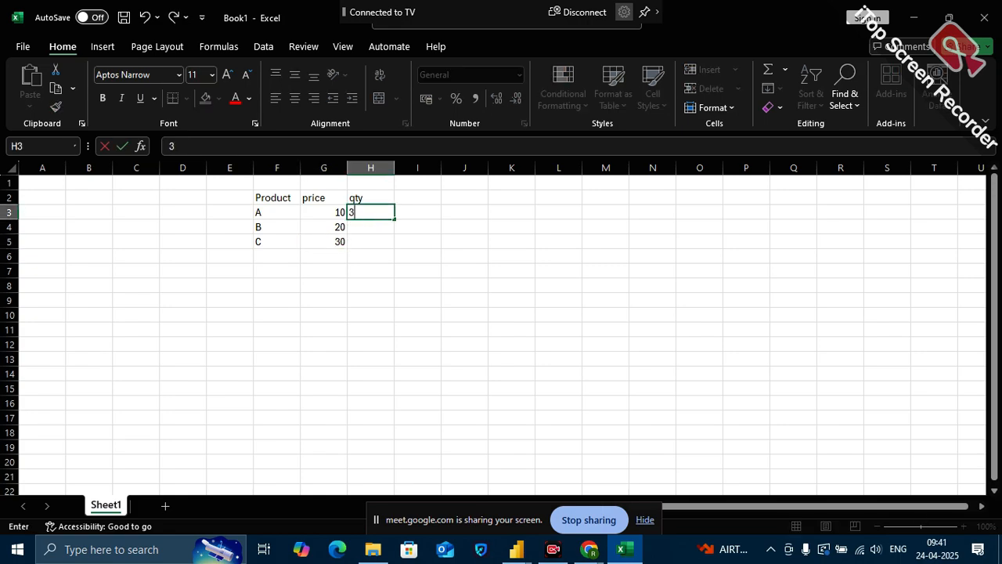
{"action": "left_click", "coordinate": [366, 224]}
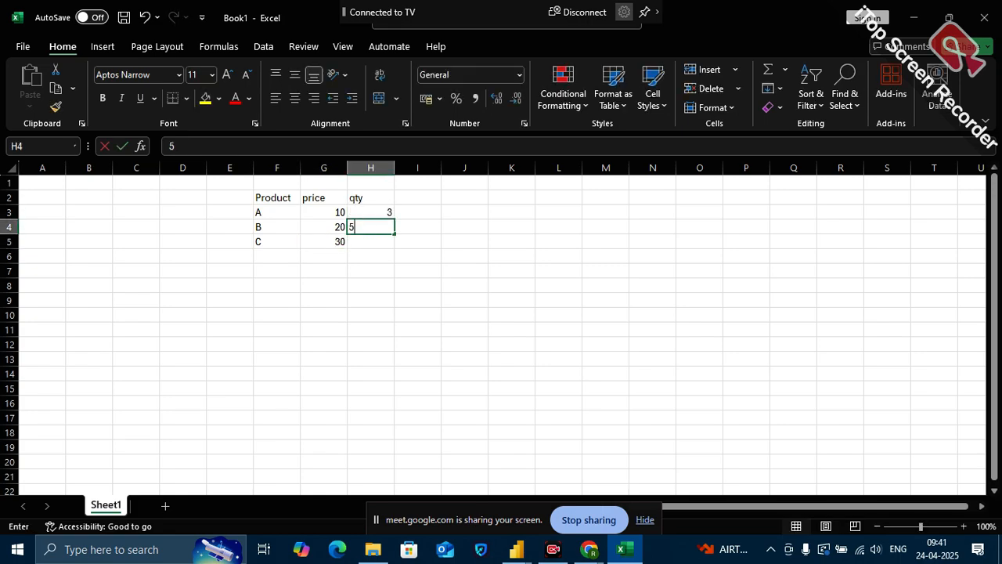
{"action": "type", "text": "5"}
{"action": "left_click", "coordinate": [364, 242]}
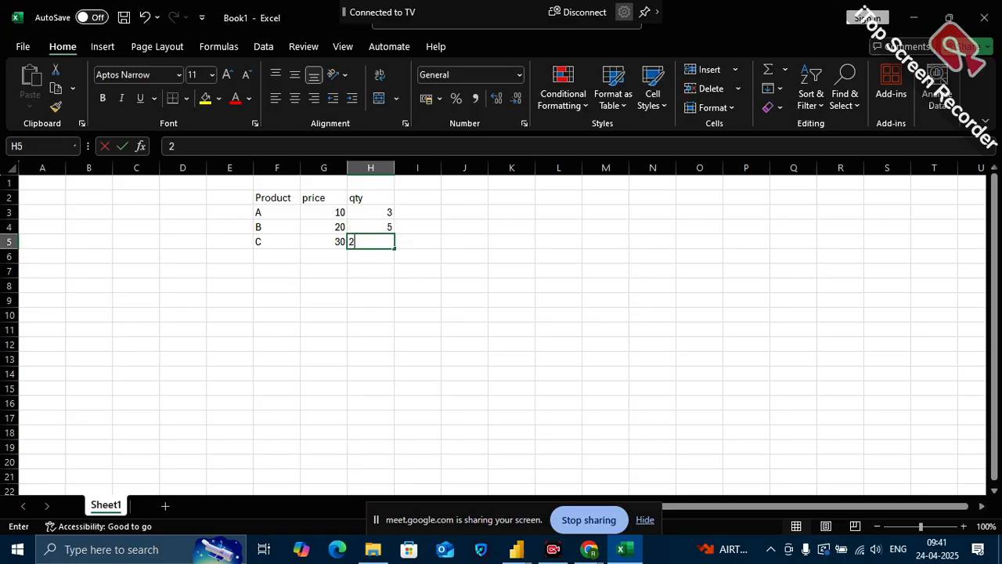
{"action": "type", "text": "2"}
{"action": "left_click", "coordinate": [405, 311]}
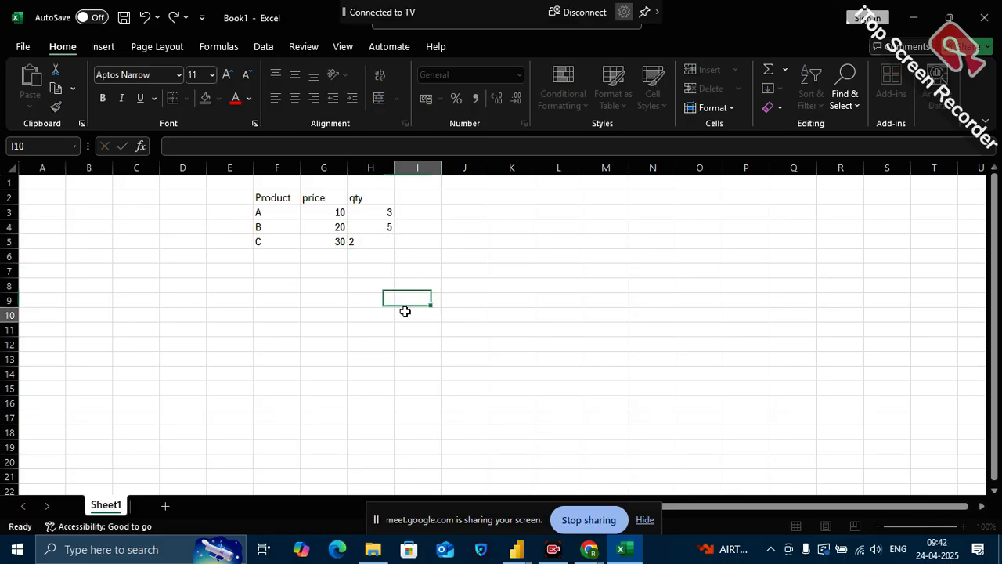
Enter the header Revenue in cell J2
{"action": "left_click", "coordinate": [459, 198]}
{"action": "type", "text": "sa"}
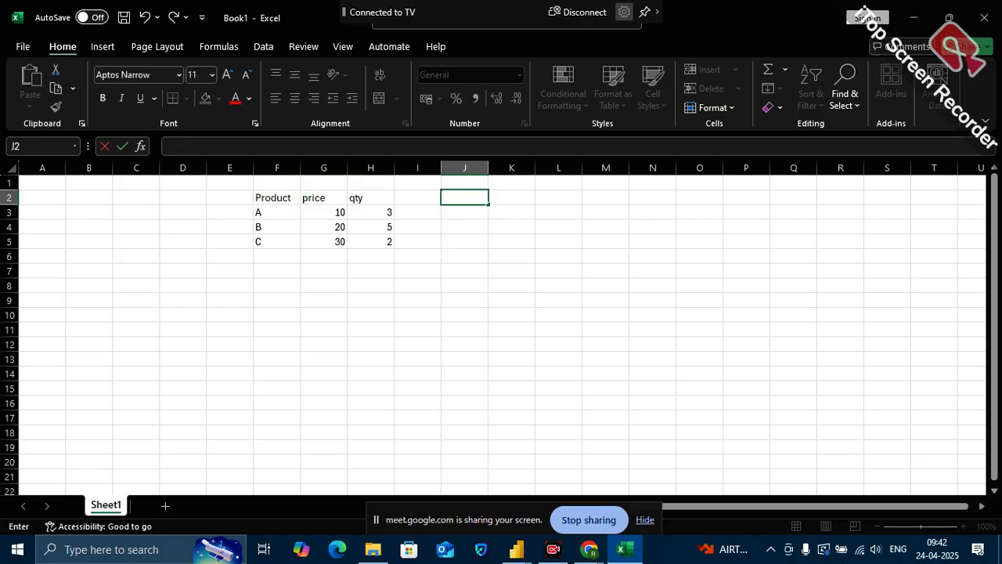
{"action": "type", "text": "Revenue"}
{"action": "left_click", "coordinate": [475, 244]}
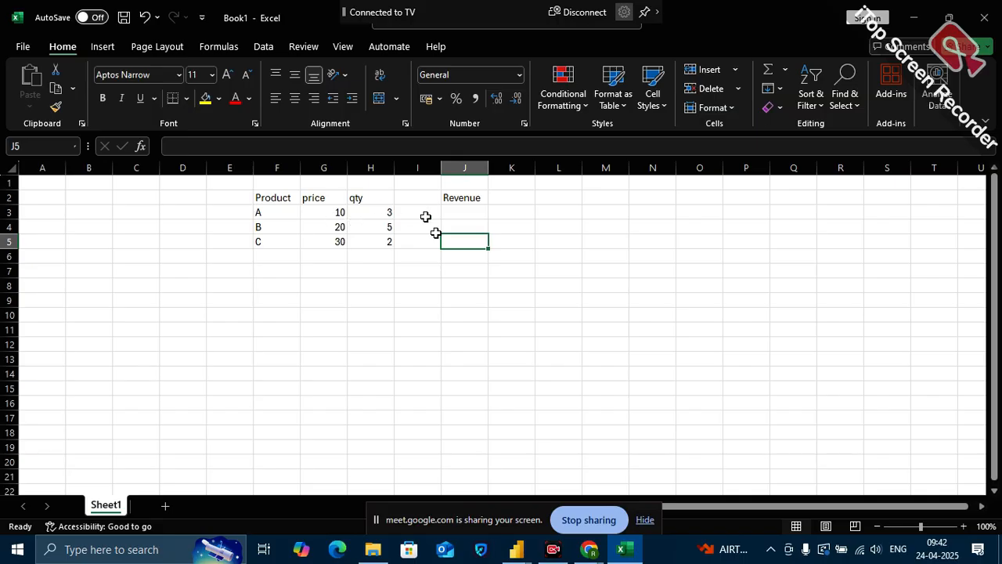
Calculate product A's revenue in cell J3 with the formula =G3*H3
{"action": "left_click", "coordinate": [446, 216]}
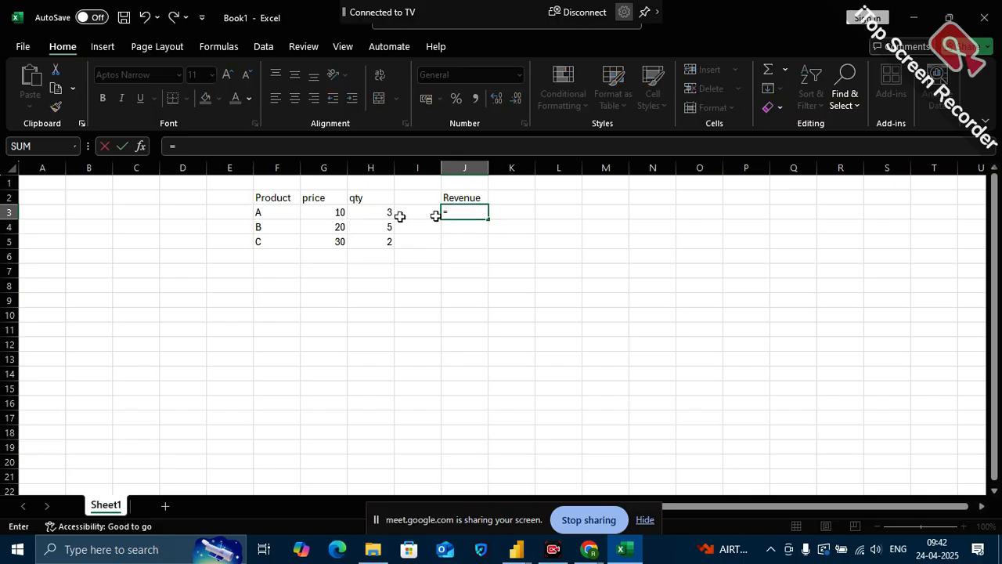
{"action": "left_click", "coordinate": [342, 213]}
{"action": "type", "text": "*"}
{"action": "left_click", "coordinate": [377, 213]}
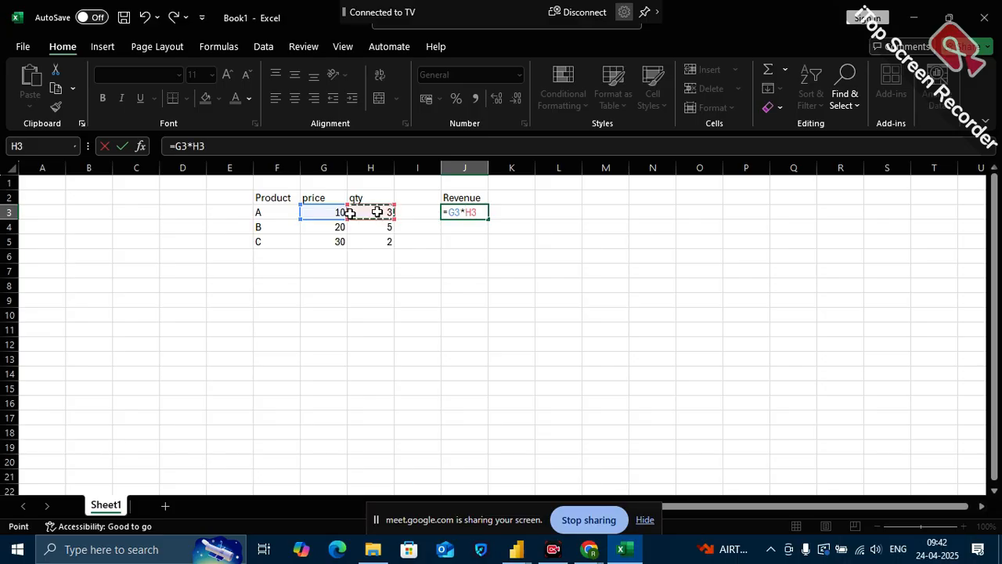
{"action": "key", "text": "Return"}
Fill the revenue formula from J3 down to J5 for products B and C
{"action": "left_click", "coordinate": [479, 213]}
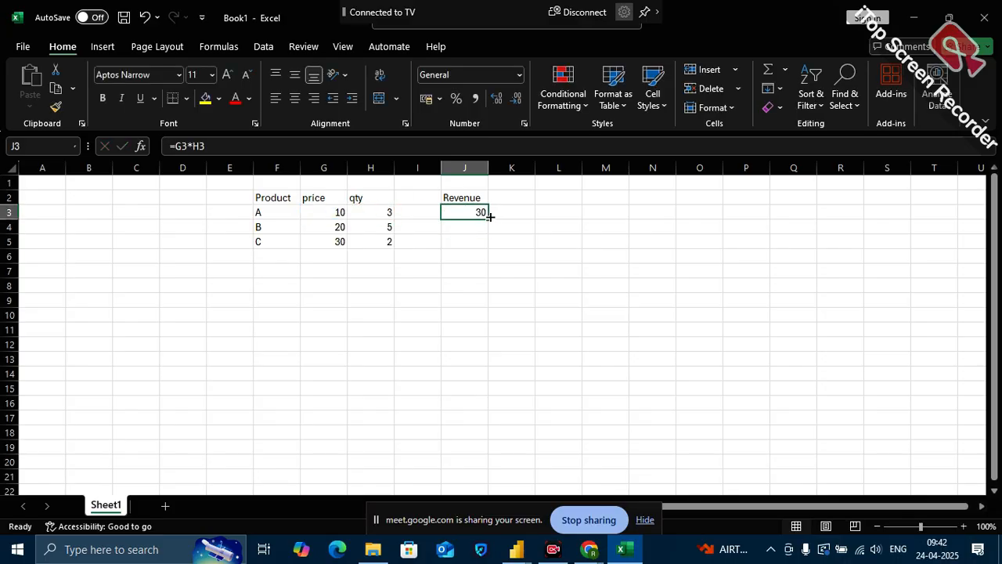
{"action": "left_click", "coordinate": [491, 222]}
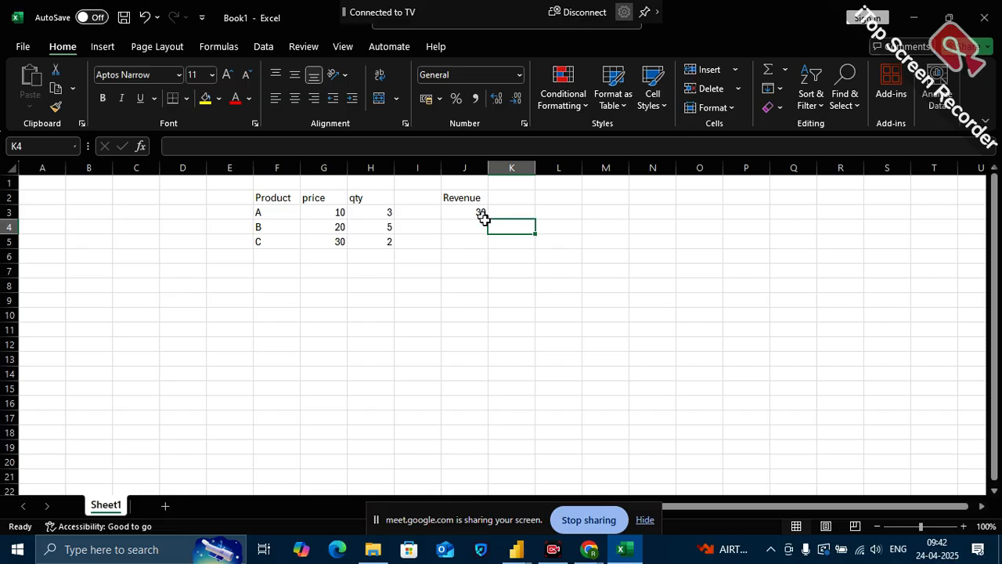
{"action": "left_click", "coordinate": [481, 212]}
{"action": "left_click_drag", "start_coordinate": [487, 219], "coordinate": [492, 252]}
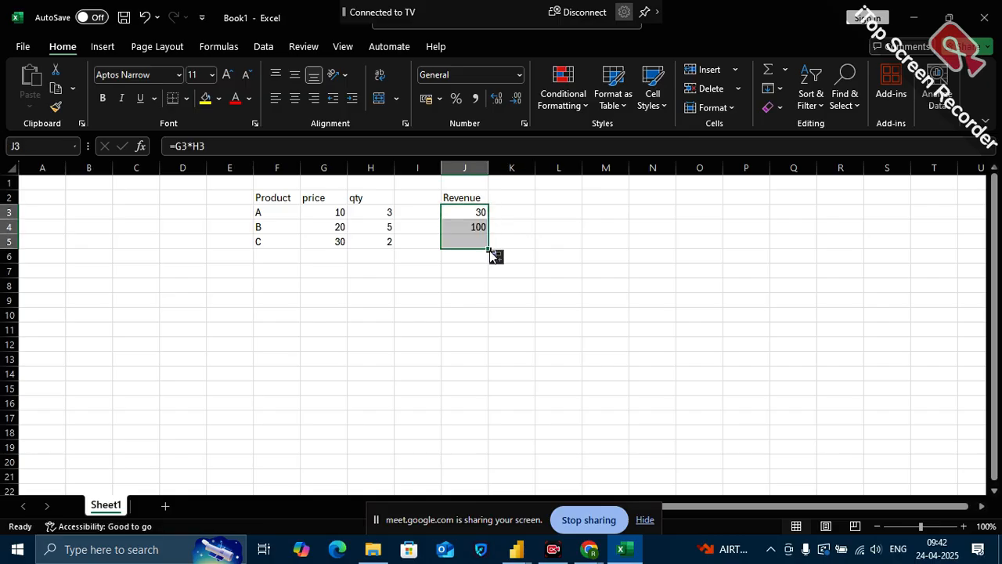
{"action": "left_click", "coordinate": [470, 282]}
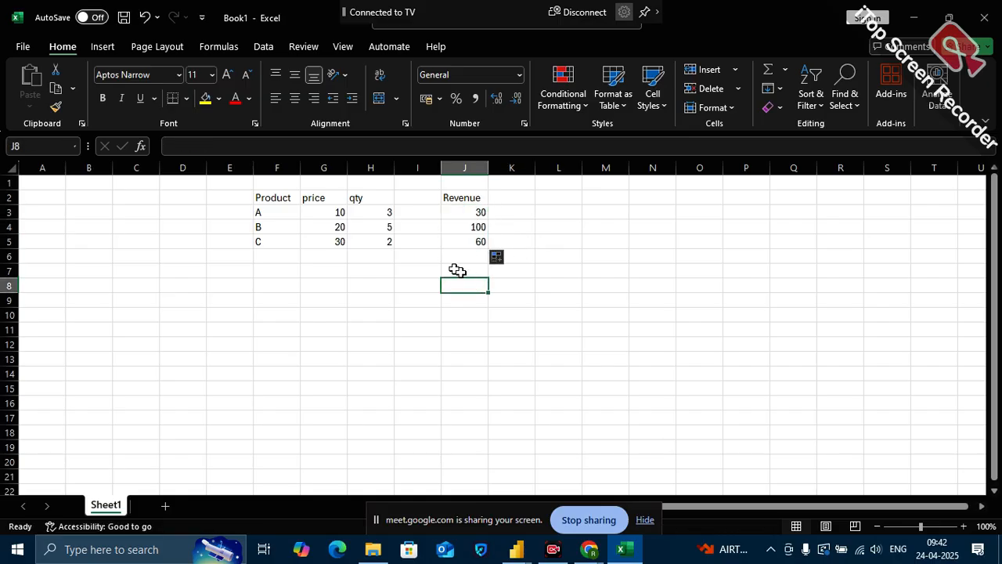
{"action": "left_click_drag", "start_coordinate": [463, 212], "coordinate": [462, 252]}
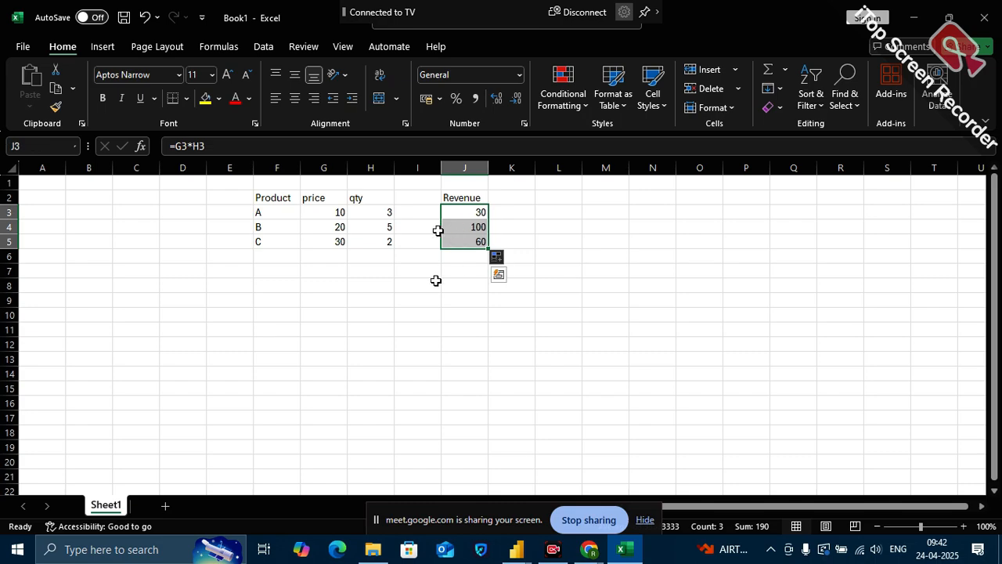
{"action": "left_click", "coordinate": [463, 268]}
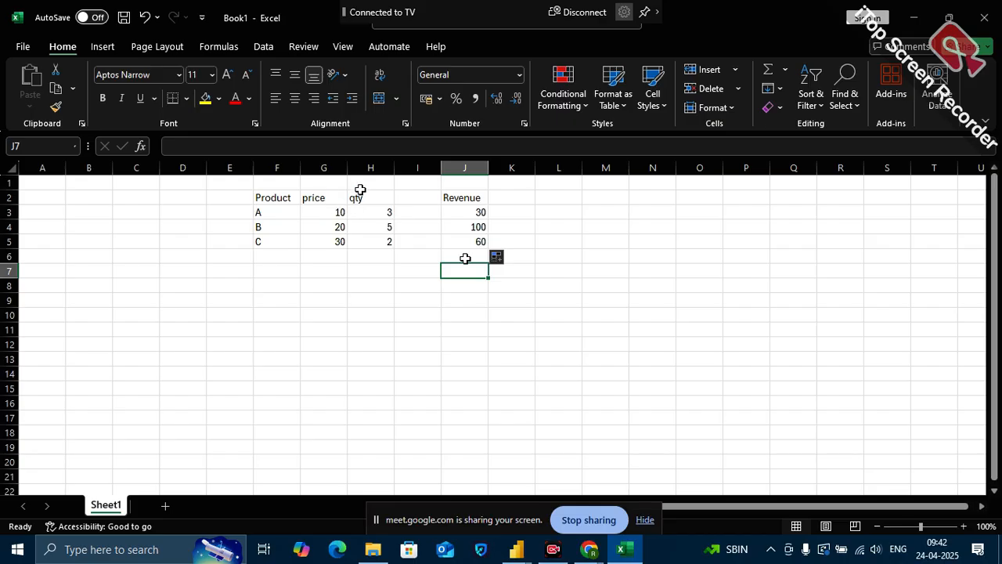
Enter the header New price in cell I2 and widen columns I and J
{"action": "left_click", "coordinate": [373, 164]}
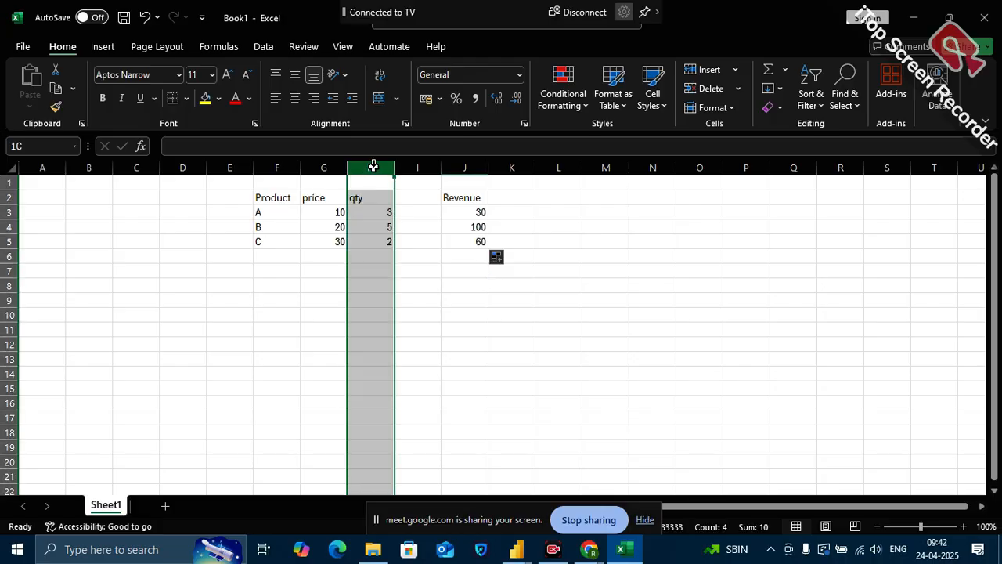
{"action": "left_click", "coordinate": [415, 201]}
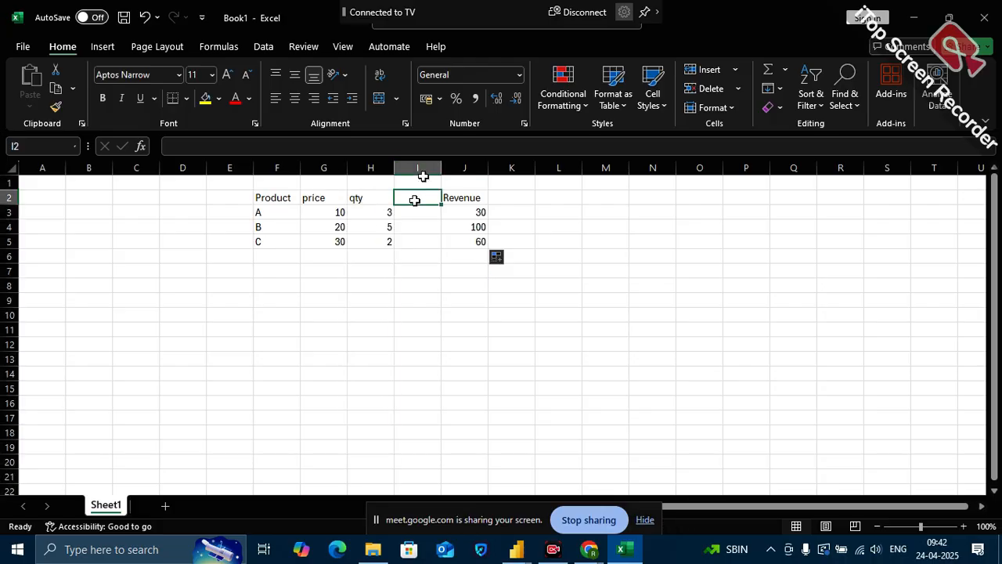
{"action": "type", "text": "New"}
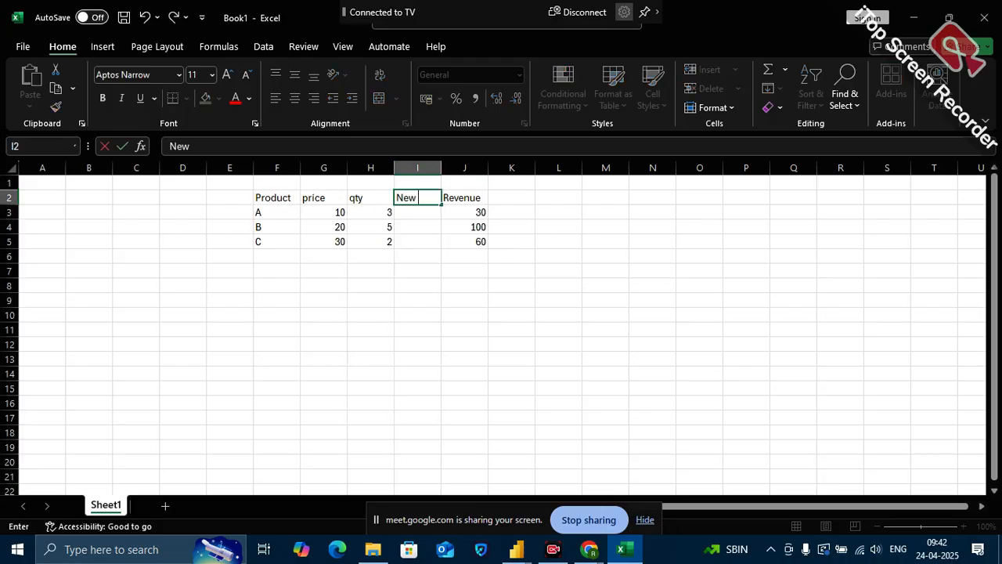
{"action": "type", "text": " price"}
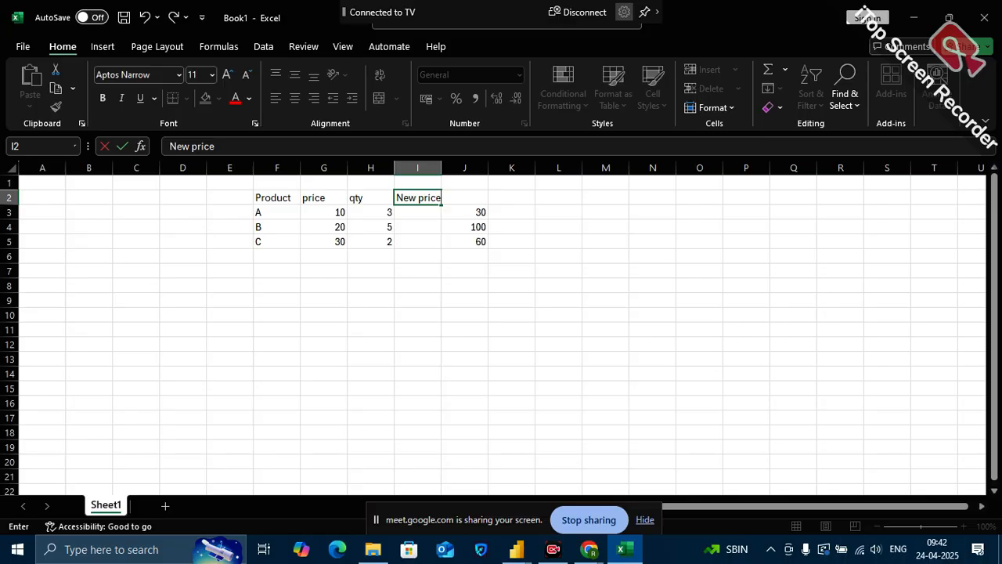
{"action": "left_click", "coordinate": [489, 331]}
{"action": "left_click_drag", "start_coordinate": [487, 165], "coordinate": [529, 165]}
{"action": "left_click_drag", "start_coordinate": [441, 163], "coordinate": [464, 163]}
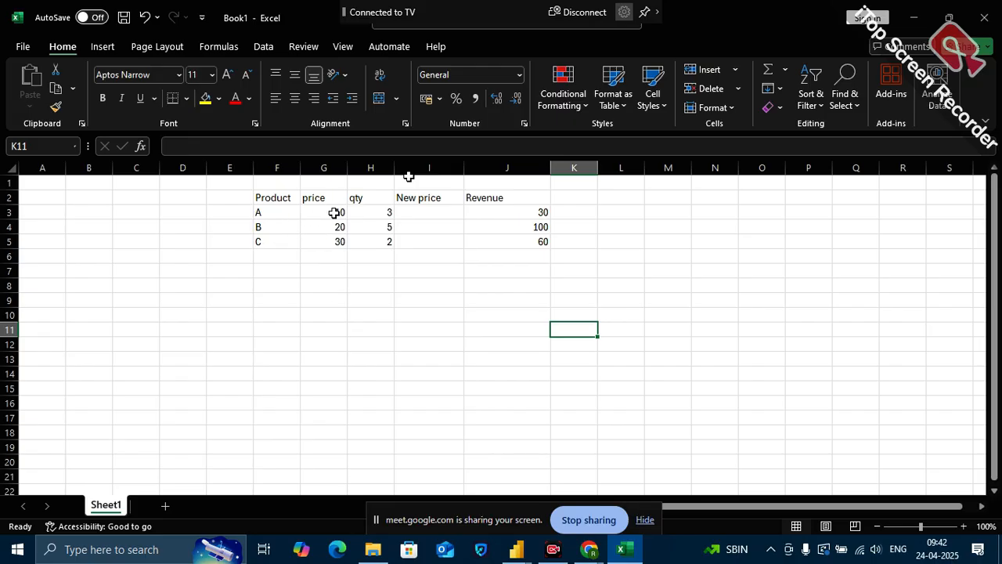
Calculate product A's price with a 10% increase in cell I3 using the formula =G3*(1+0.1)
{"action": "left_click", "coordinate": [413, 213]}
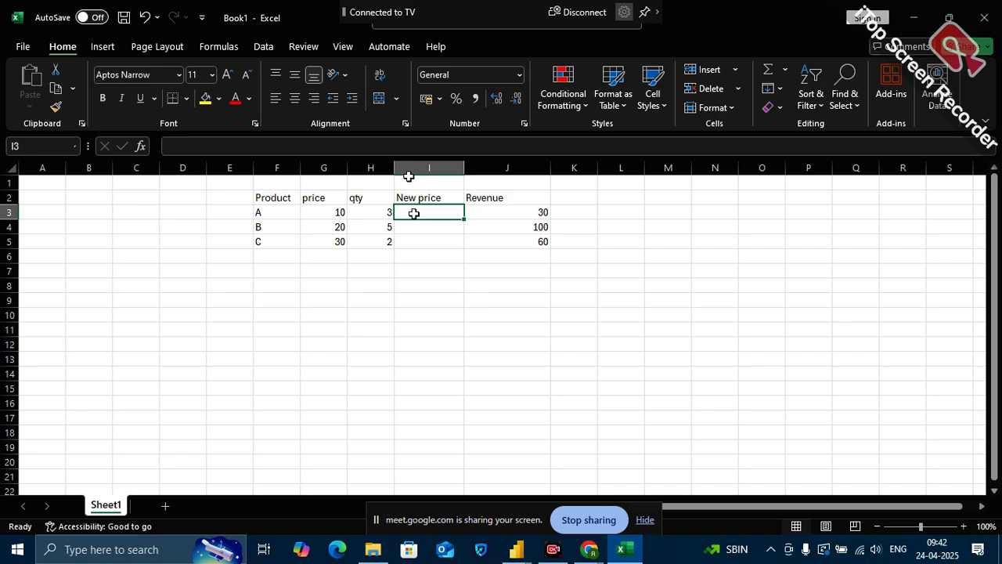
{"action": "type", "text": "="}
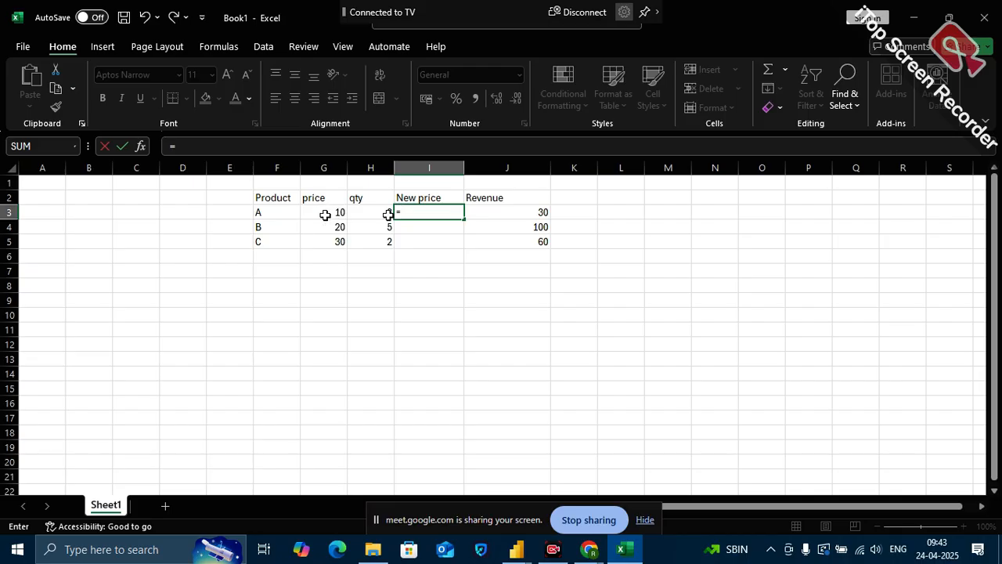
{"action": "left_click", "coordinate": [326, 213]}
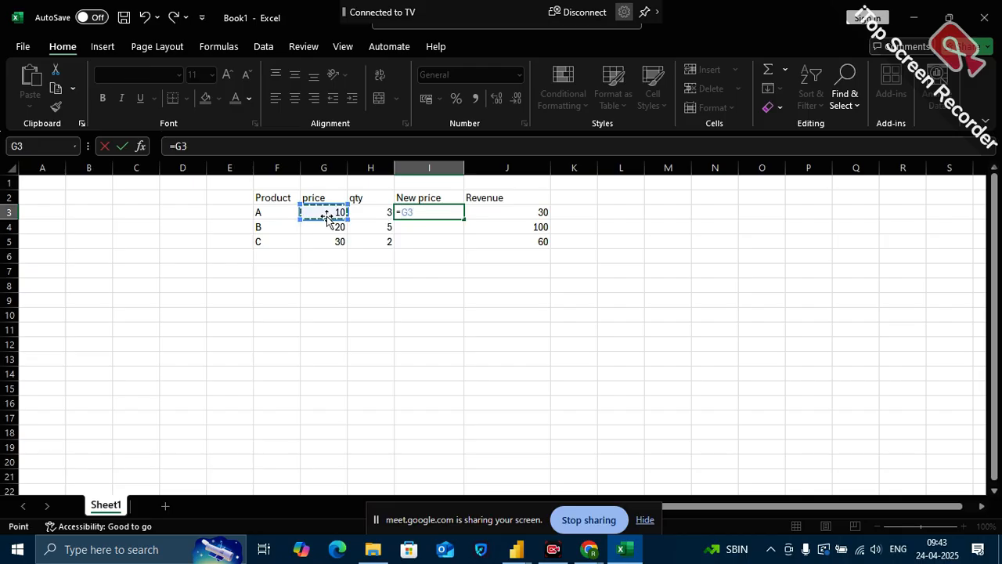
{"action": "type", "text": "*"}
{"action": "type", "text": ")"}
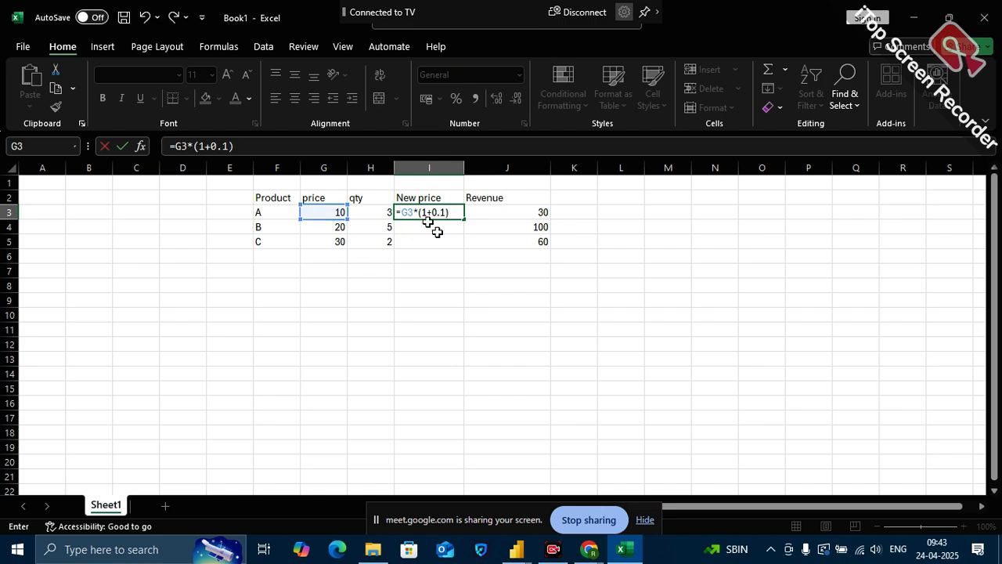
{"action": "key", "text": "Return"}
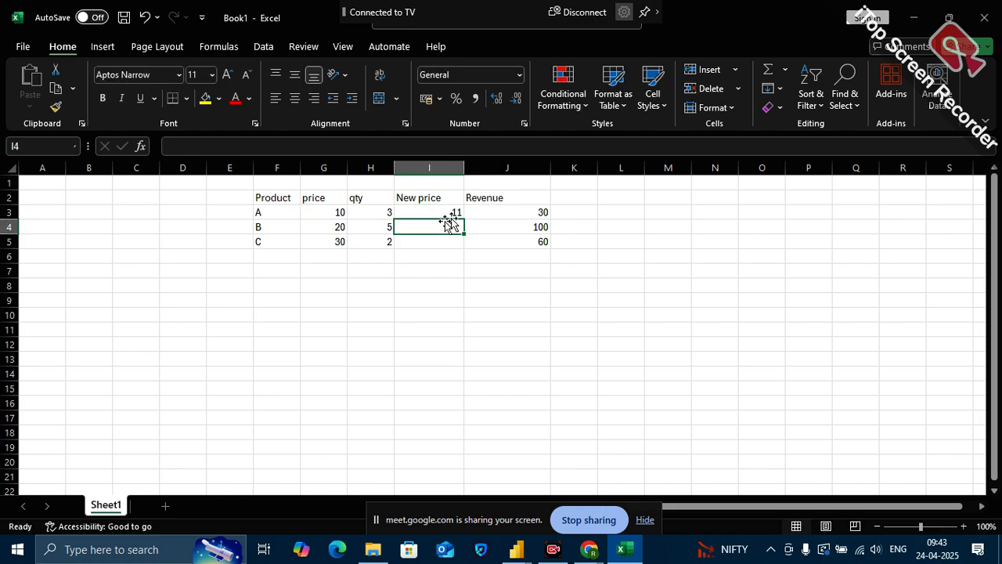
Fill the New price formula from I3 down to I5 for products B and C
{"action": "left_click", "coordinate": [455, 215]}
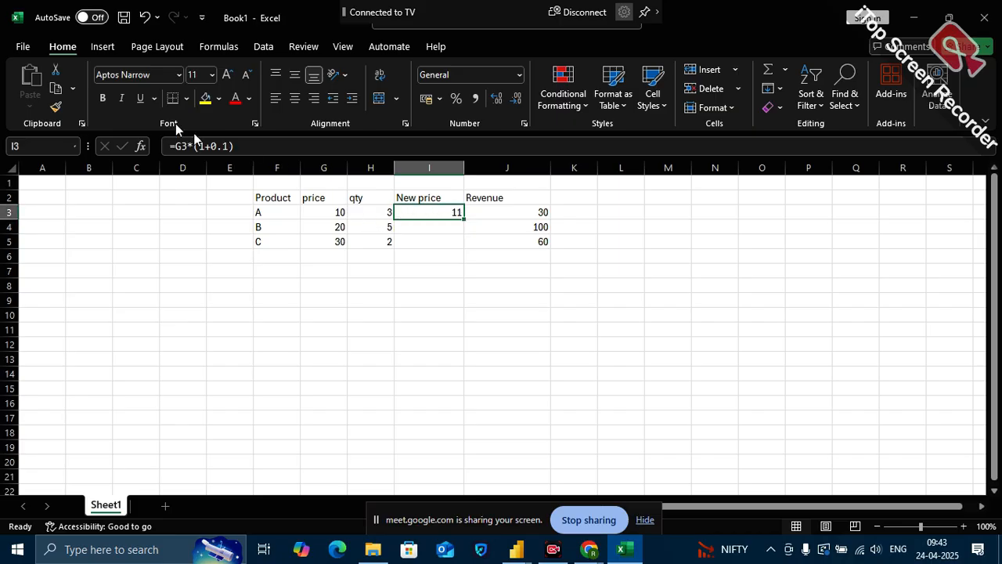
{"action": "left_click", "coordinate": [331, 212]}
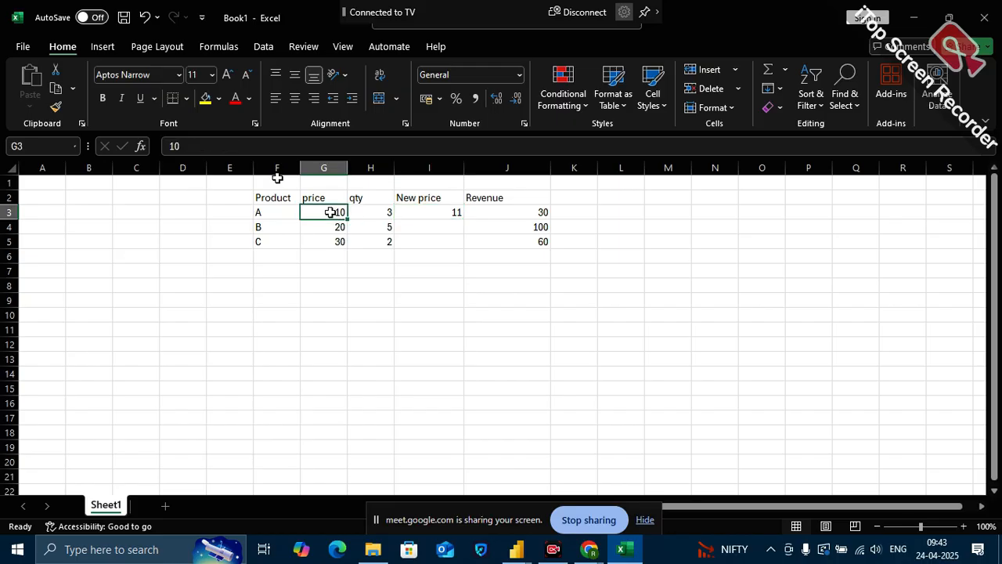
{"action": "left_click", "coordinate": [439, 216]}
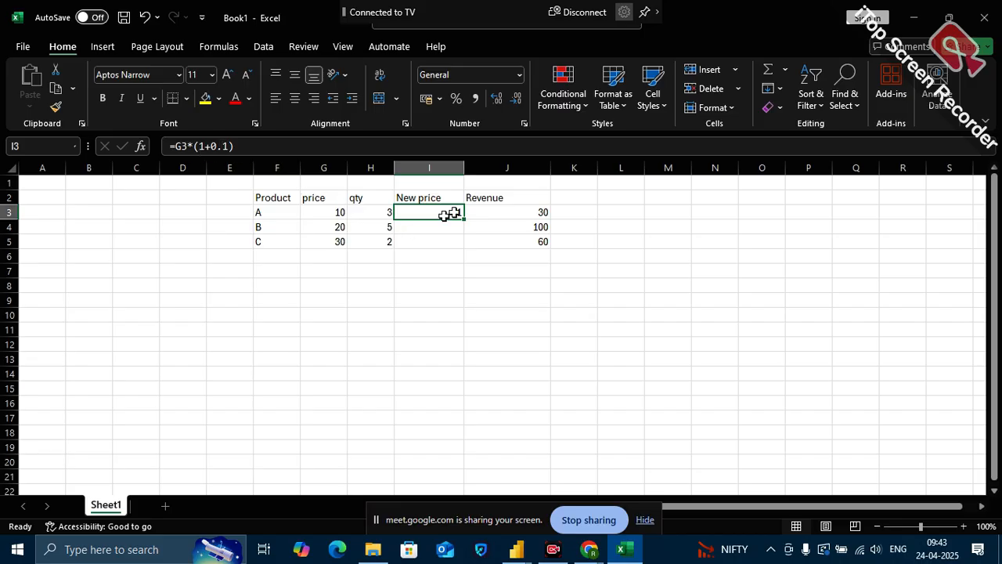
{"action": "left_click_drag", "start_coordinate": [466, 220], "coordinate": [466, 244]}
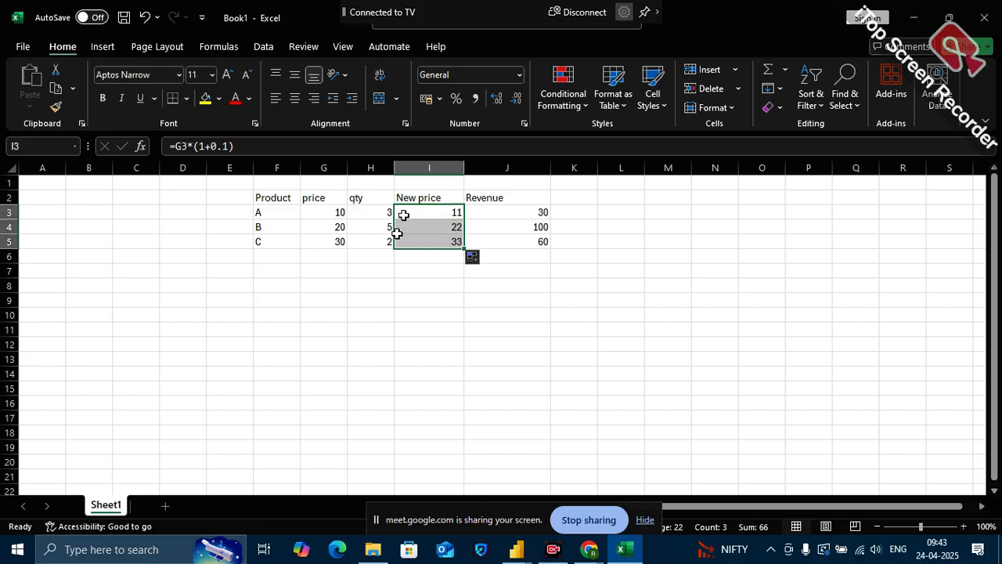
Examine the New price formula in I3 and compare product A's original price with its new price
{"action": "left_click_drag", "start_coordinate": [239, 144], "coordinate": [172, 143]}
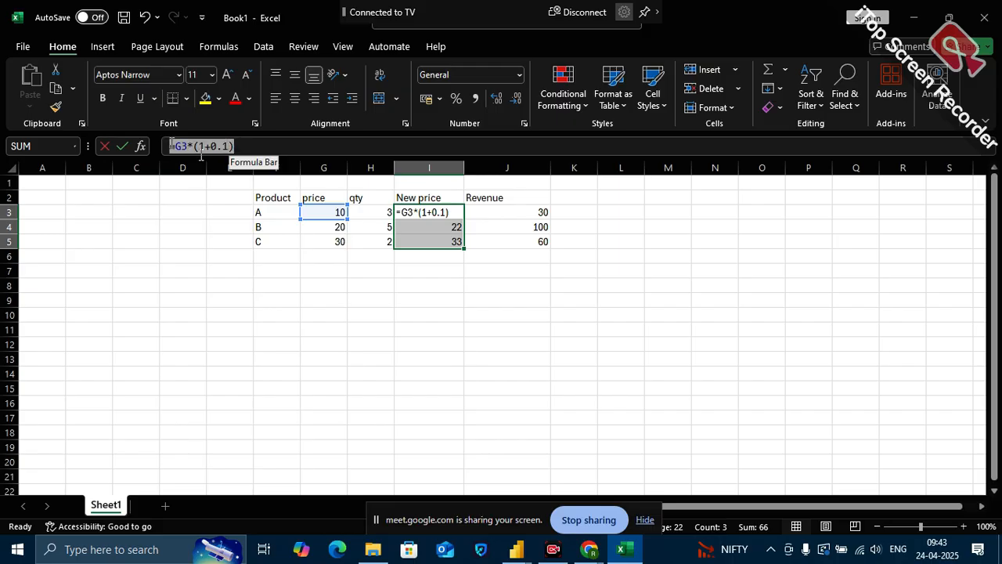
{"action": "left_click", "coordinate": [541, 315]}
{"action": "key", "text": "Escape"}
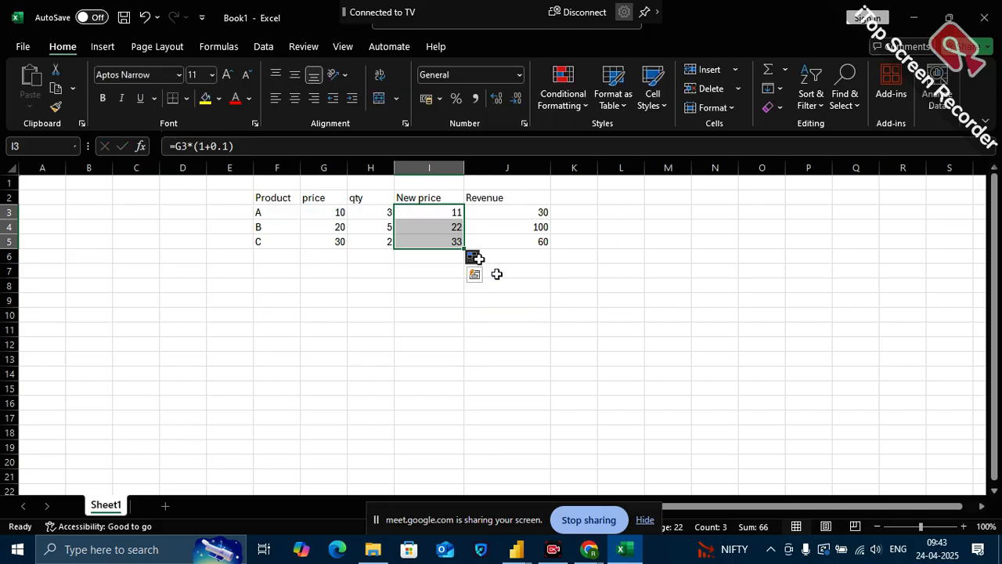
{"action": "left_click", "coordinate": [456, 210]}
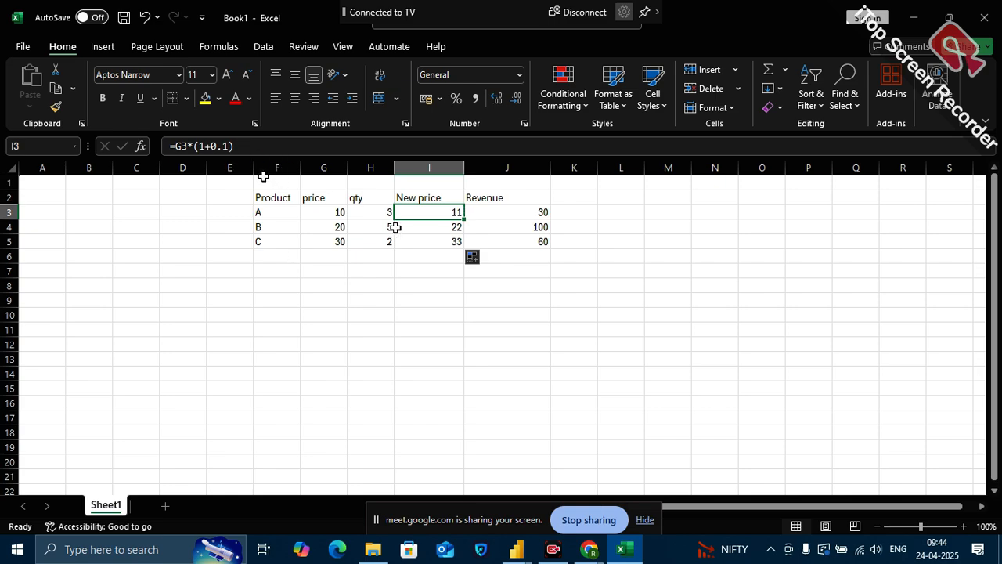
{"action": "left_click", "coordinate": [625, 212]}
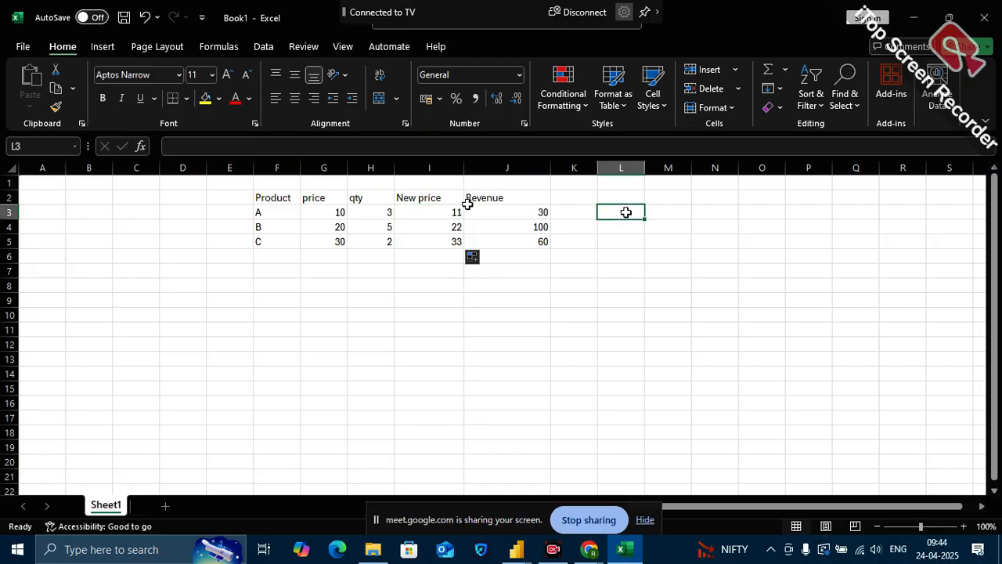
{"action": "left_click", "coordinate": [325, 214]}
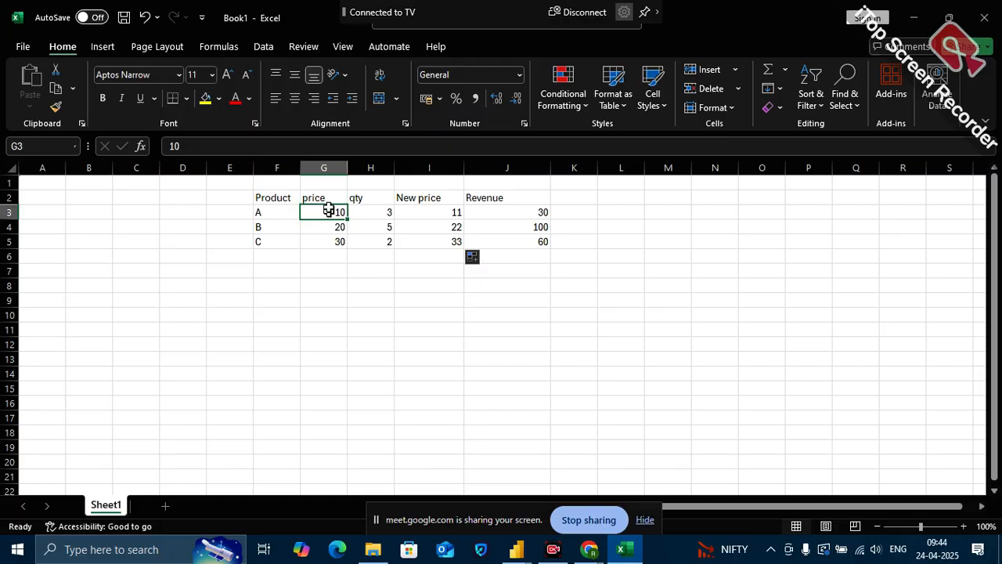
{"action": "left_click", "coordinate": [462, 210]}
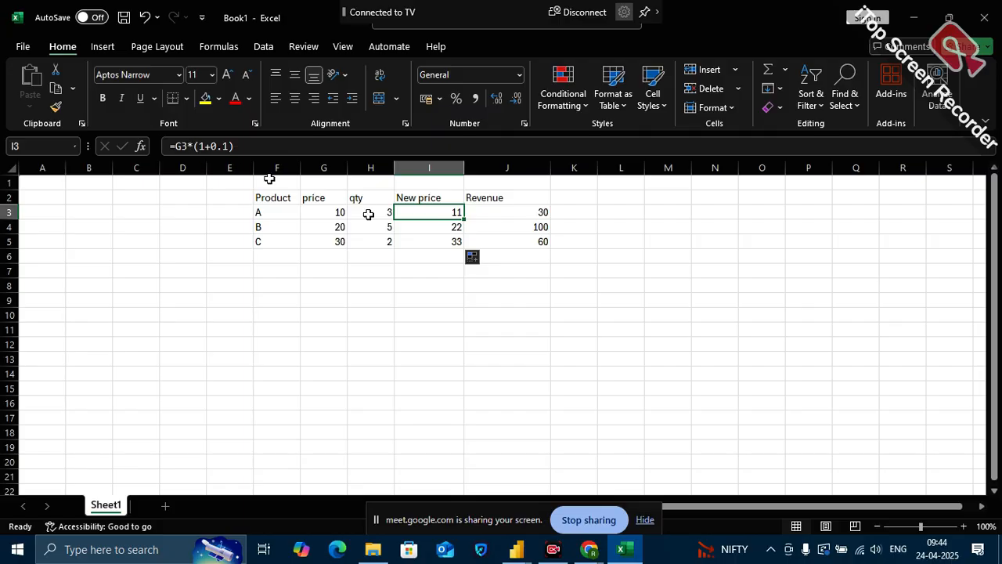
{"action": "left_click", "coordinate": [327, 211]}
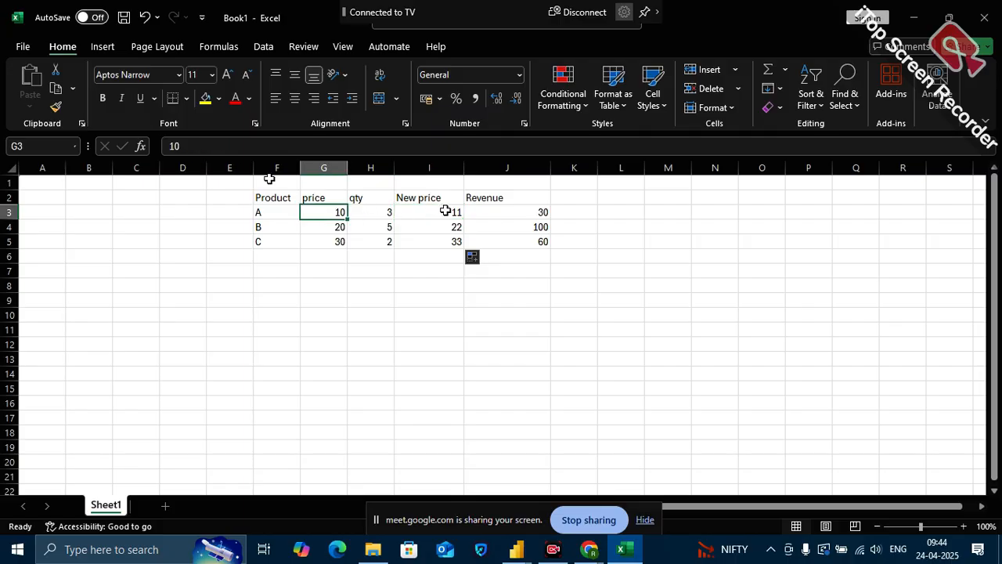
Raise product A's New price increase to 20% in I3 with =G3*(1+0.2) and fill the formula down to I5
{"action": "left_click", "coordinate": [446, 212]}
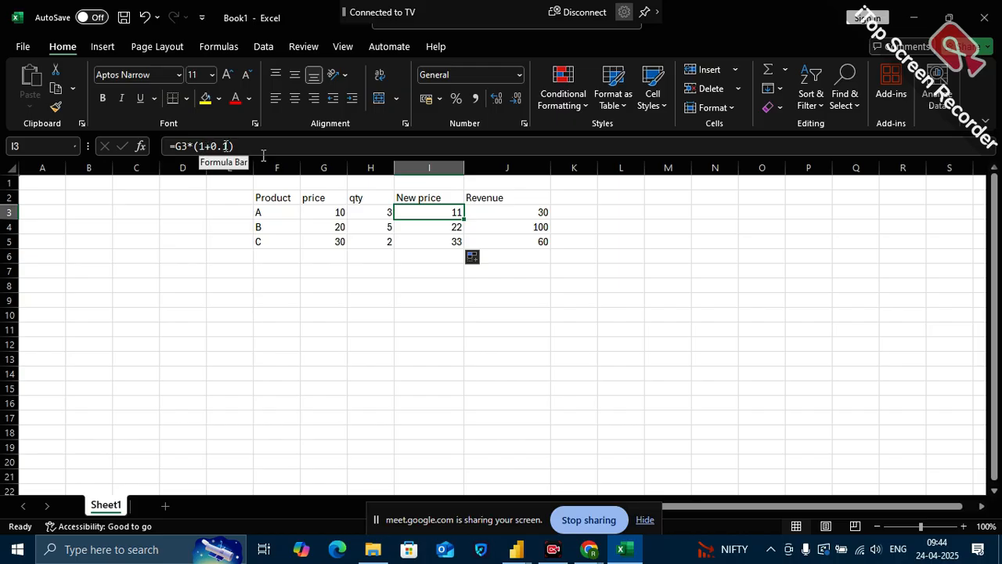
{"action": "left_click_drag", "start_coordinate": [234, 146], "coordinate": [194, 148]}
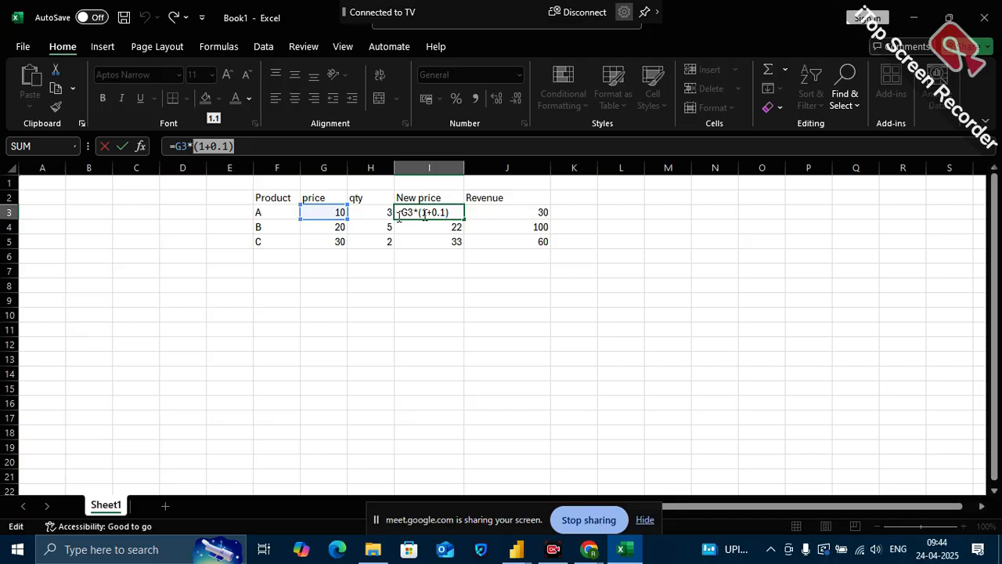
{"action": "left_click", "coordinate": [261, 154]}
{"action": "key", "text": "BackSpace"}
{"action": "type", "text": "2"}
{"action": "left_click", "coordinate": [364, 334]}
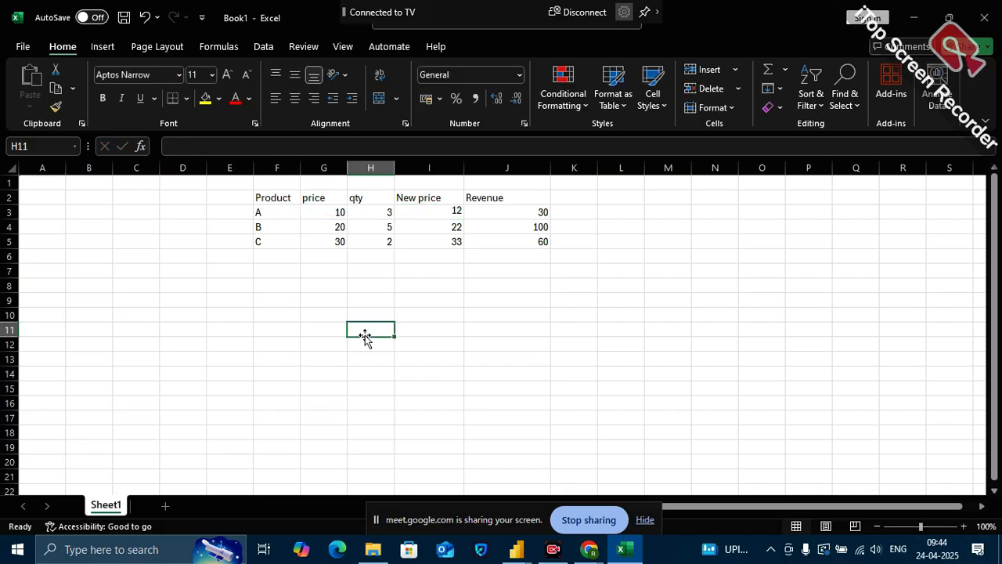
{"action": "left_click", "coordinate": [459, 215]}
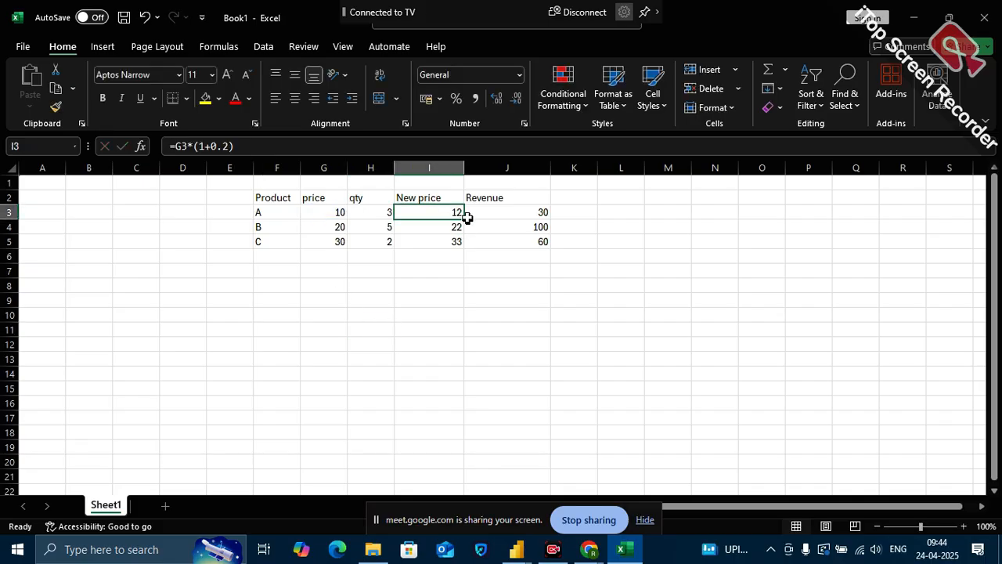
{"action": "left_click_drag", "start_coordinate": [466, 220], "coordinate": [467, 245]}
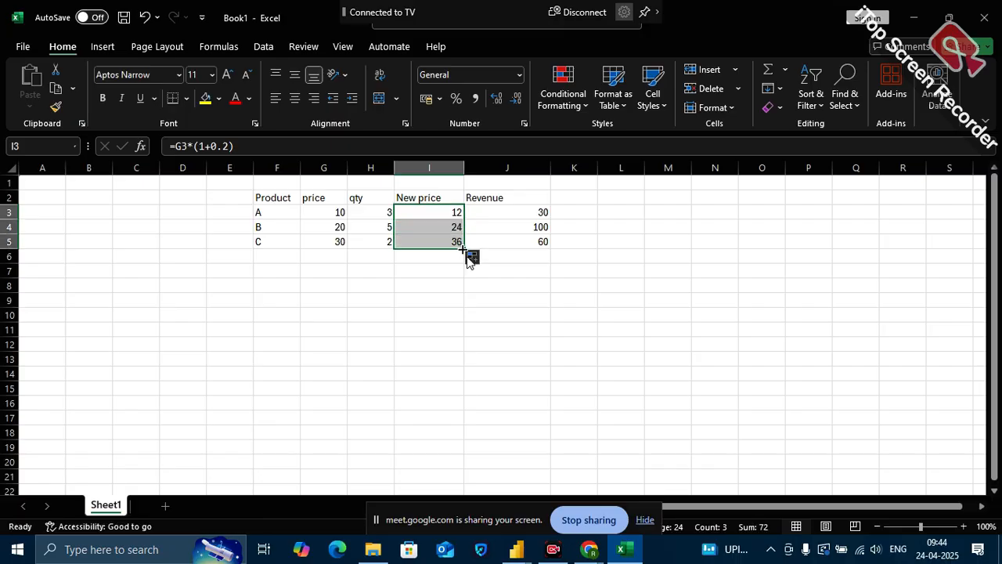
{"action": "left_click", "coordinate": [490, 294]}
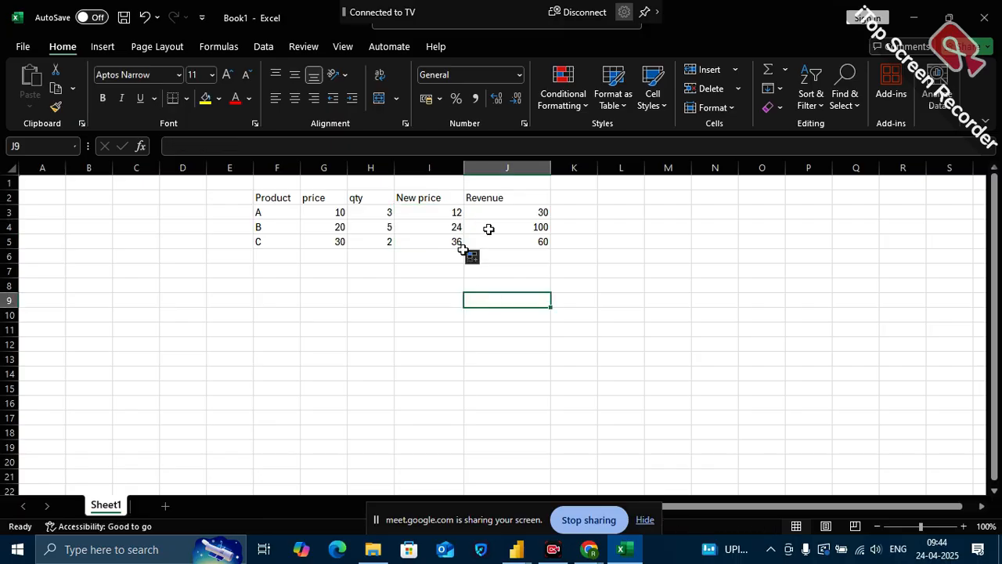
Enter the header Revenue new in cell K2 and widen column K to fit it
{"action": "left_click", "coordinate": [586, 202]}
{"action": "type", "text": "Re"}
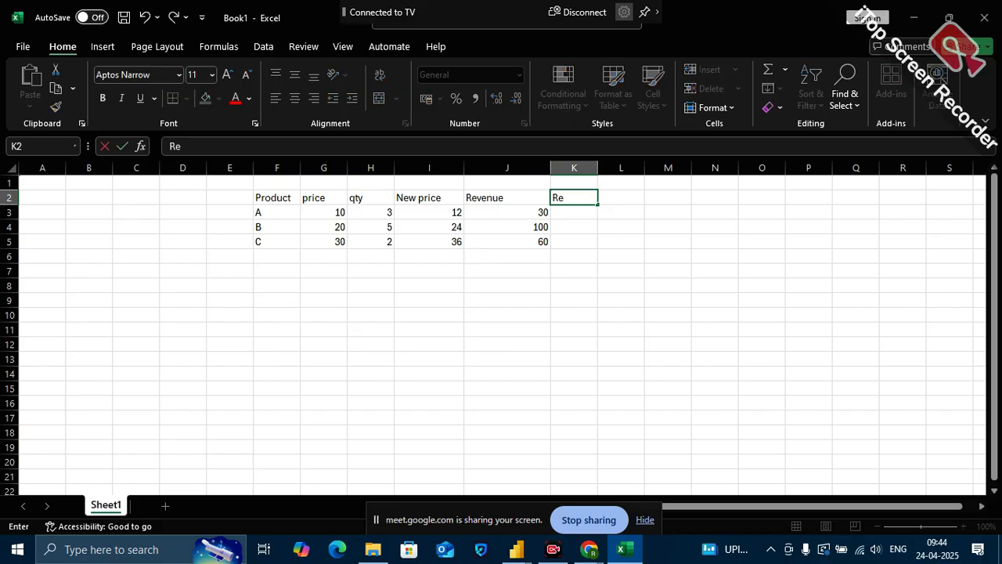
{"action": "type", "text": "venue ne"}
{"action": "key", "text": "BackSpace"}
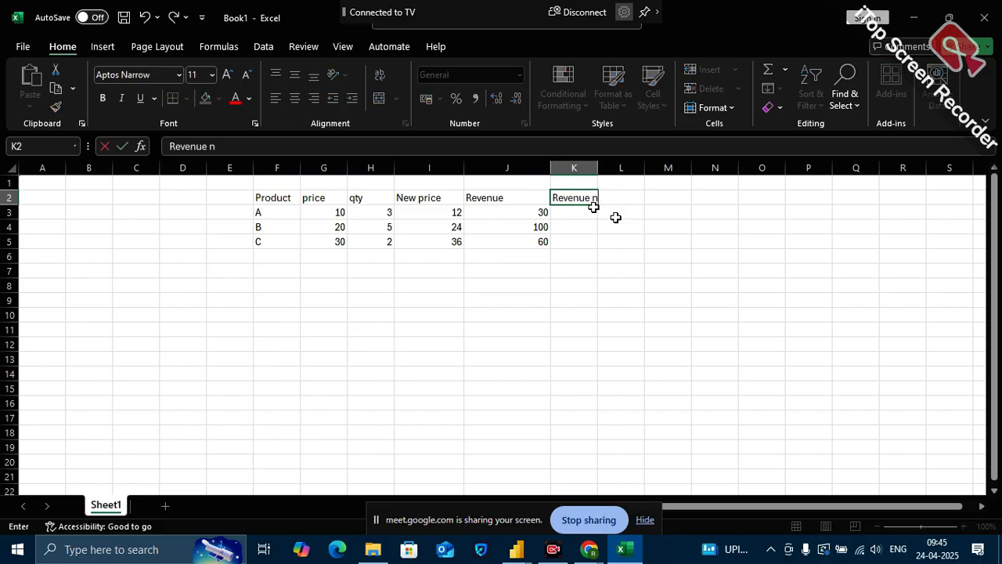
{"action": "double_click", "coordinate": [597, 167]}
Calculate product A's new revenue in K3 with the formula =I3*H3 and fill it down to K5
{"action": "left_click", "coordinate": [588, 212]}
{"action": "type", "text": "="}
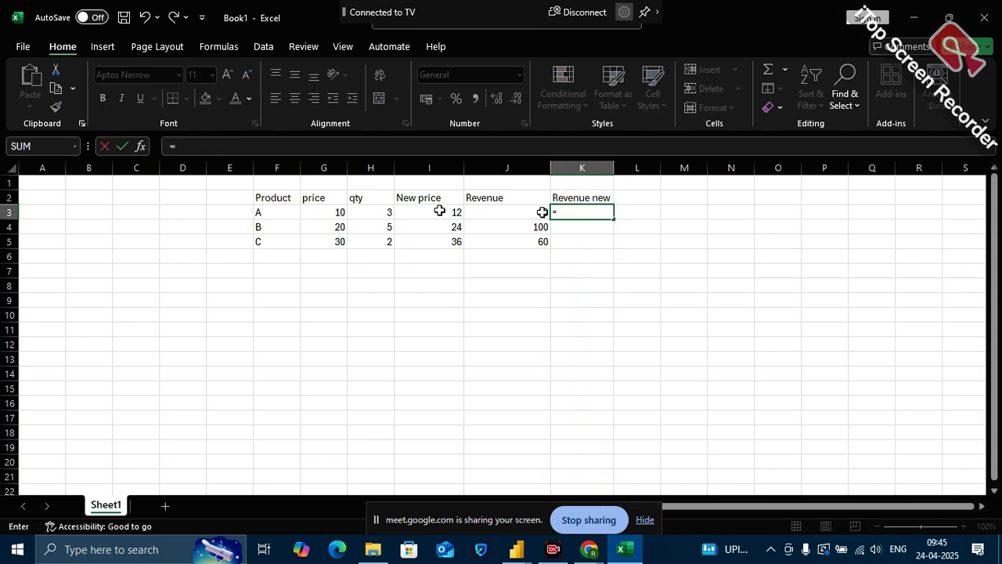
{"action": "left_click", "coordinate": [440, 211]}
{"action": "type", "text": "*"}
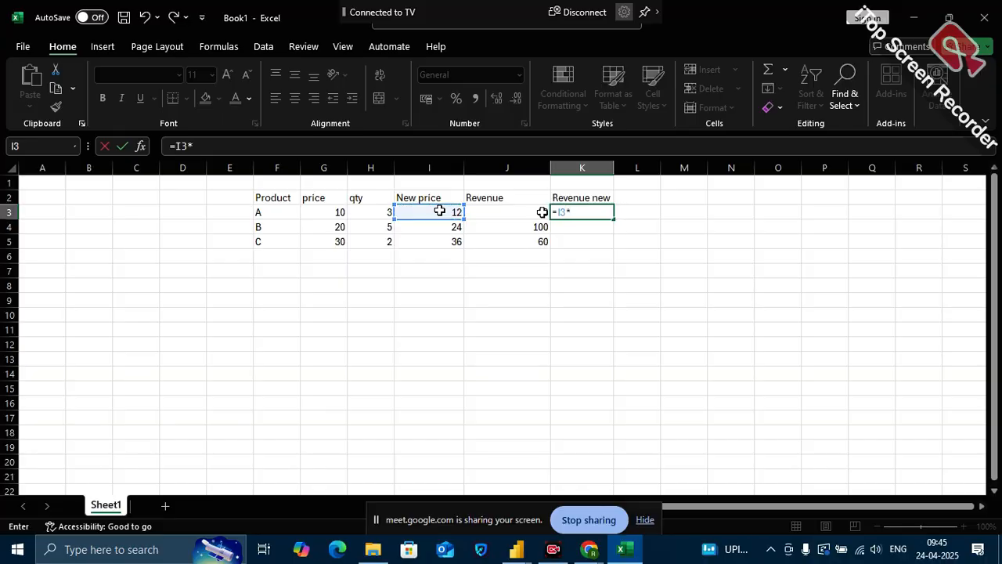
{"action": "left_click", "coordinate": [374, 212]}
{"action": "key", "text": "Return"}
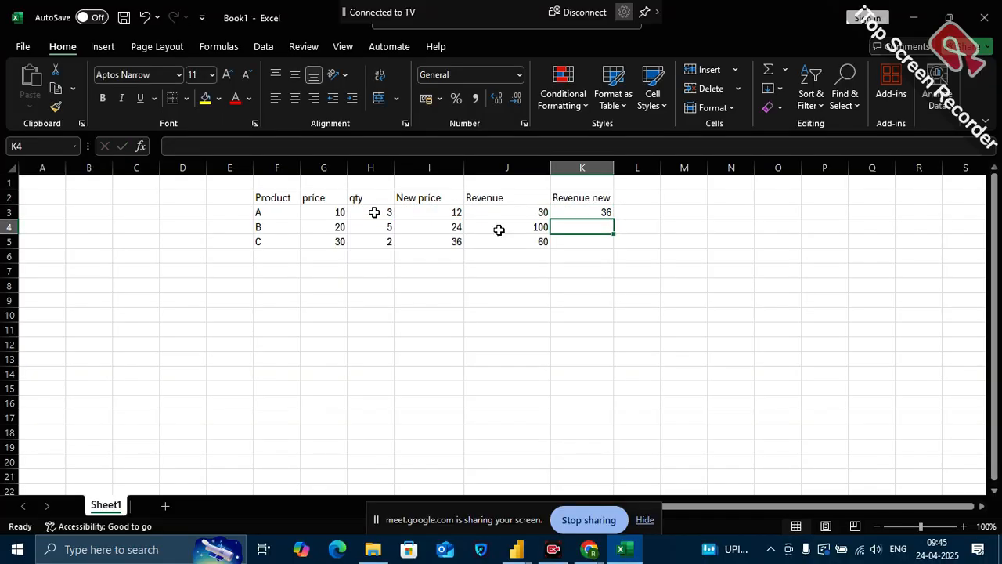
{"action": "left_click", "coordinate": [600, 212]}
{"action": "left_click_drag", "start_coordinate": [616, 217], "coordinate": [610, 248]}
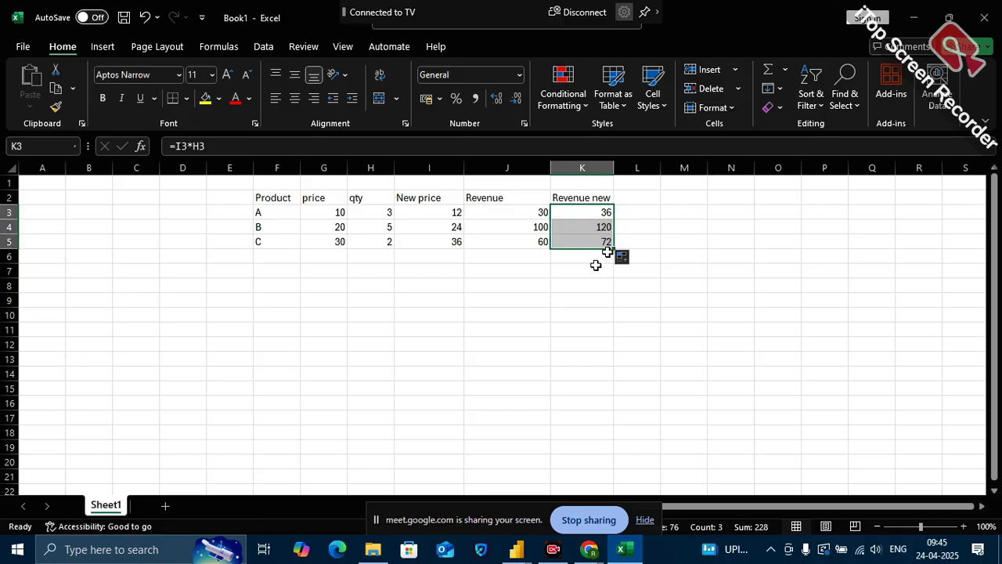
Total the Revenue column in J6 and the Revenue new column in K6 with AutoSum
{"action": "left_click", "coordinate": [513, 258]}
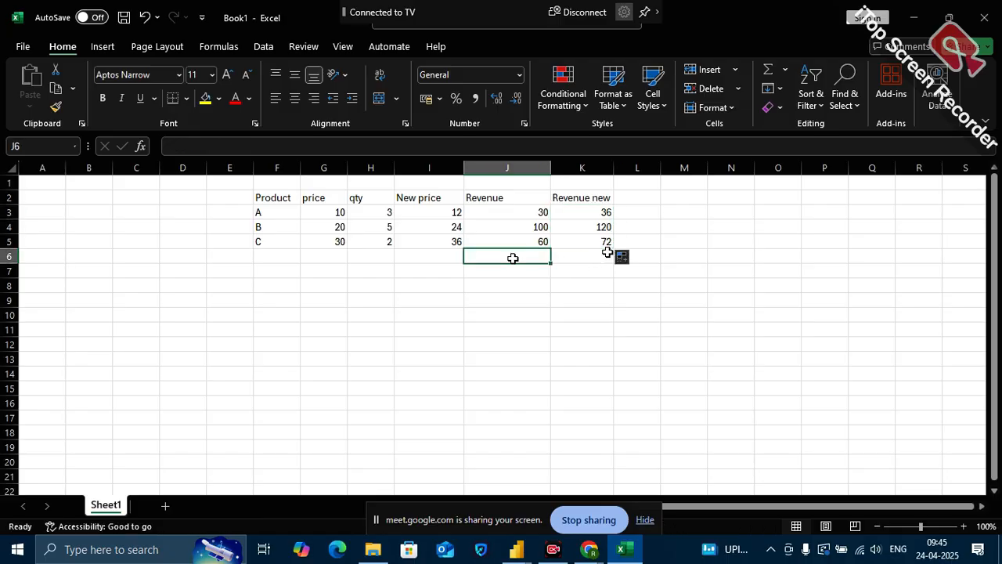
{"action": "left_click", "coordinate": [770, 71]}
{"action": "key", "text": "Return"}
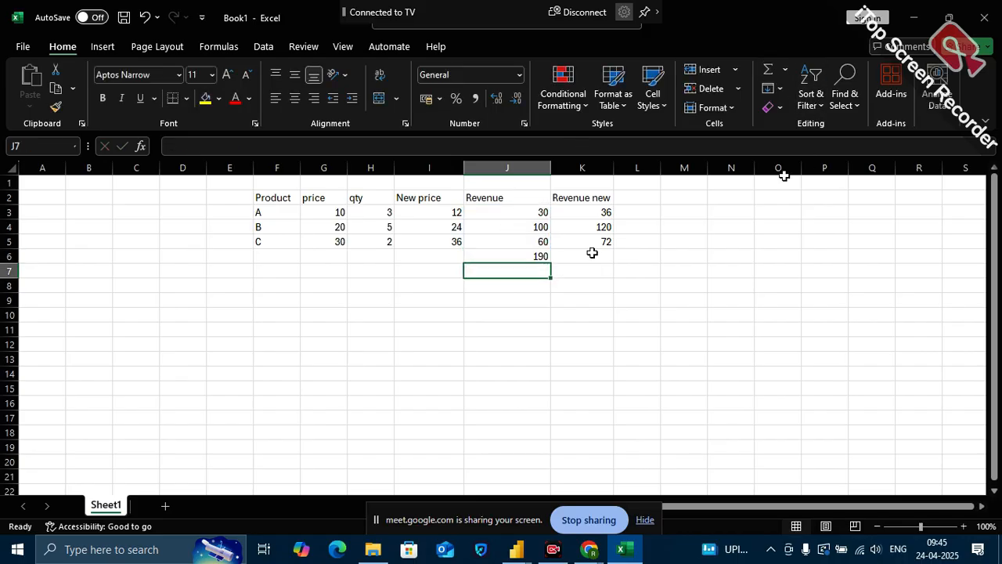
{"action": "left_click", "coordinate": [590, 253]}
{"action": "left_click", "coordinate": [768, 70]}
{"action": "key", "text": "Return"}
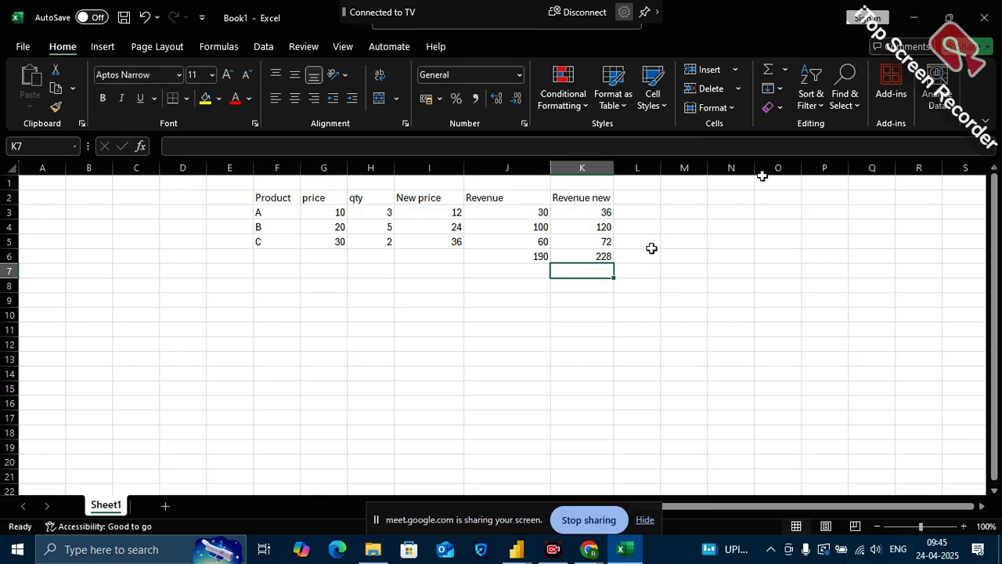
{"action": "left_click", "coordinate": [598, 258]}
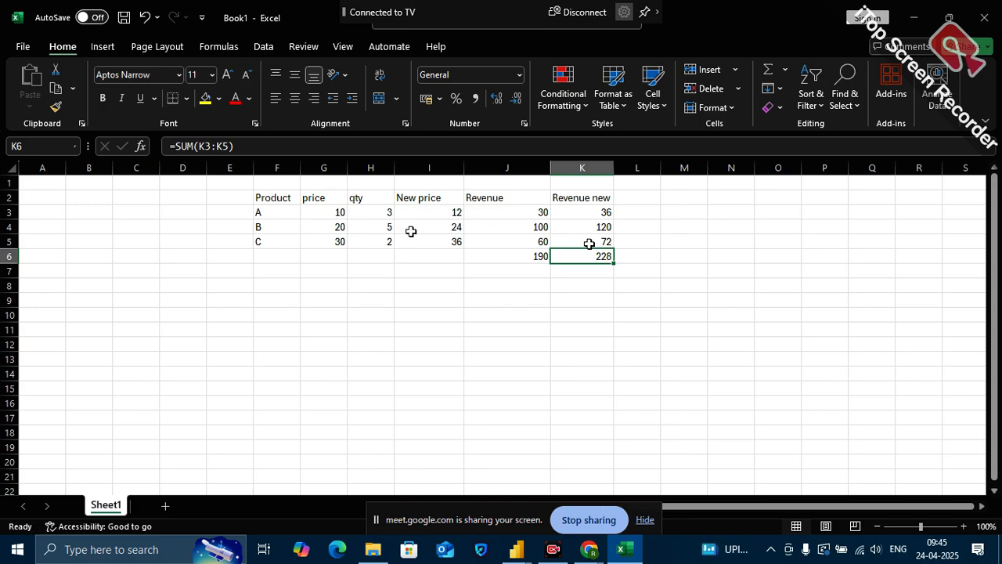
Change product A's New price formula in I3 to a 20% decrease using =G3*(1-0.2)
{"action": "left_click", "coordinate": [458, 212]}
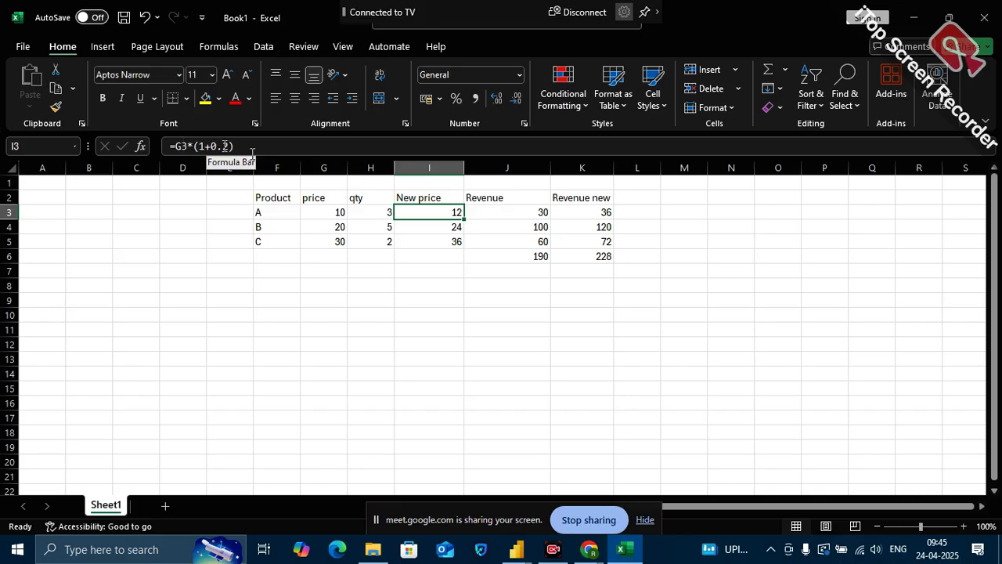
{"action": "left_click", "coordinate": [214, 147]}
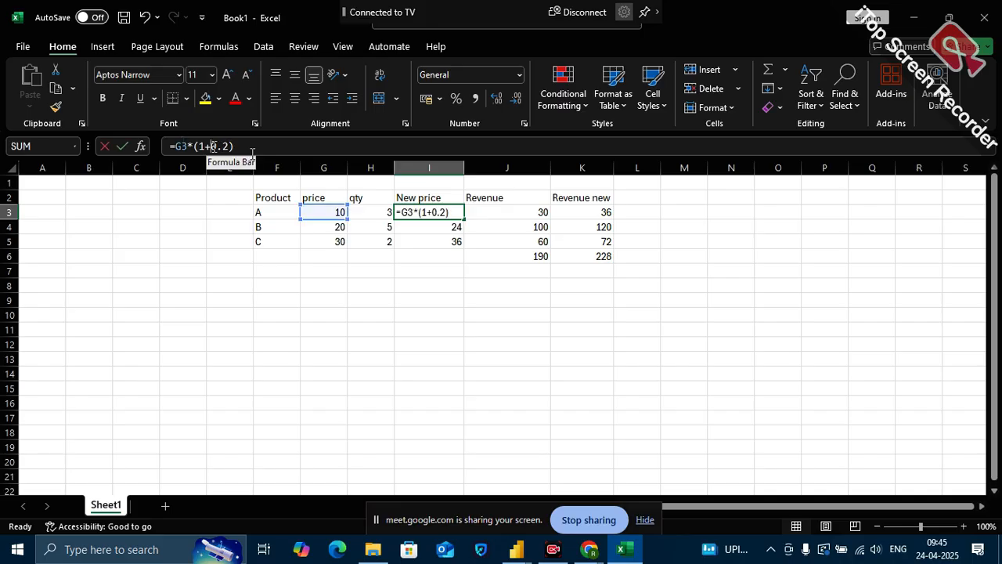
{"action": "type", "text": "-"}
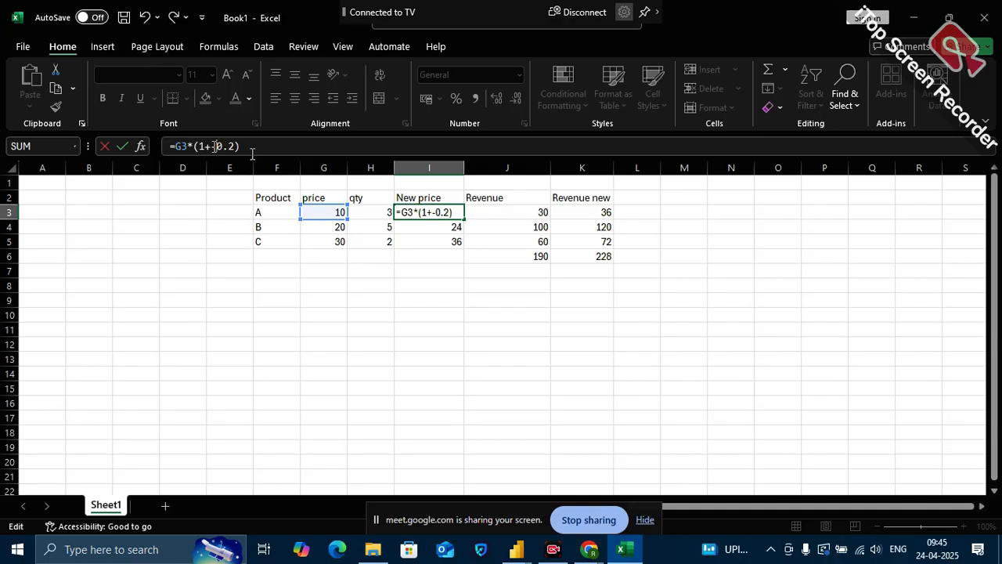
{"action": "key", "text": "BackSpace"}
{"action": "key", "text": "BackSpace"}
{"action": "type", "text": "-"}
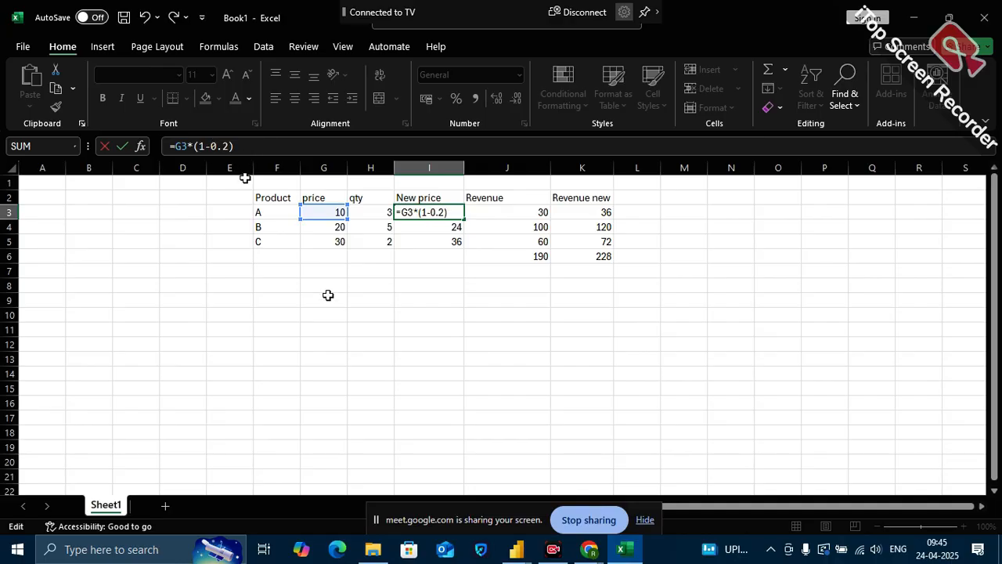
{"action": "key", "text": "Return"}
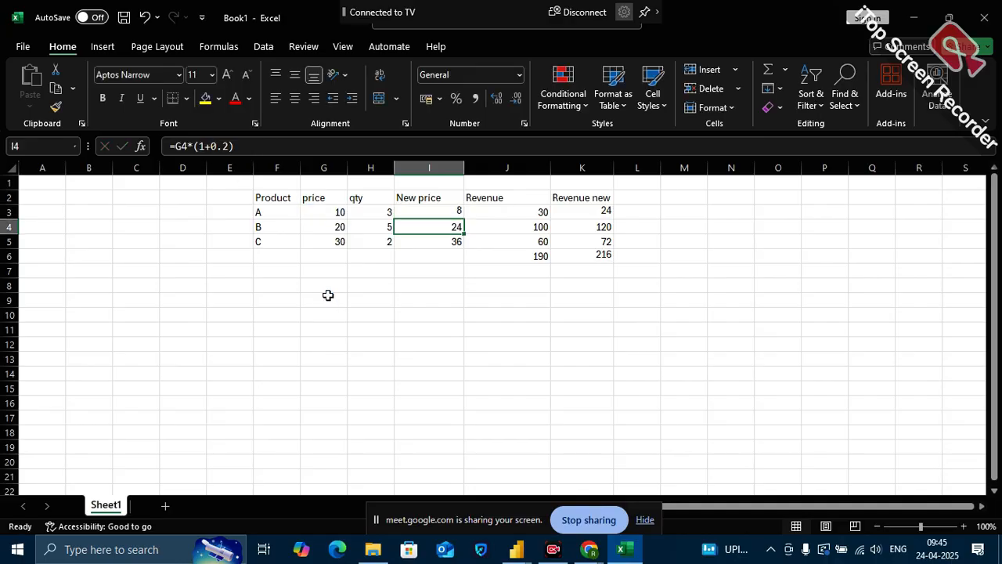
Fill the decreased New price formula from I3 down to I5 and check the Revenue new total in K6
{"action": "left_click", "coordinate": [444, 215]}
{"action": "left_click_drag", "start_coordinate": [462, 218], "coordinate": [465, 248]}
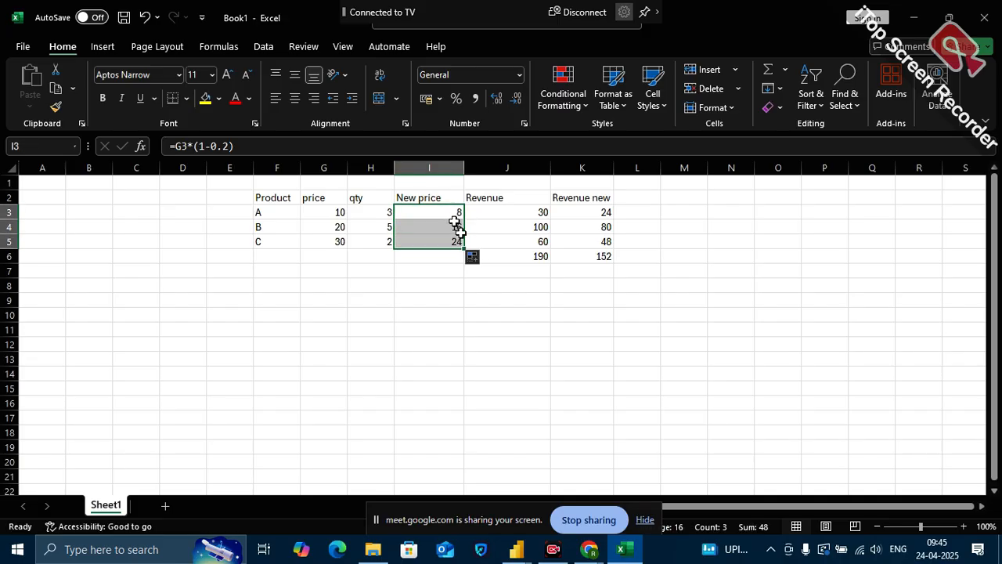
{"action": "left_click", "coordinate": [488, 327]}
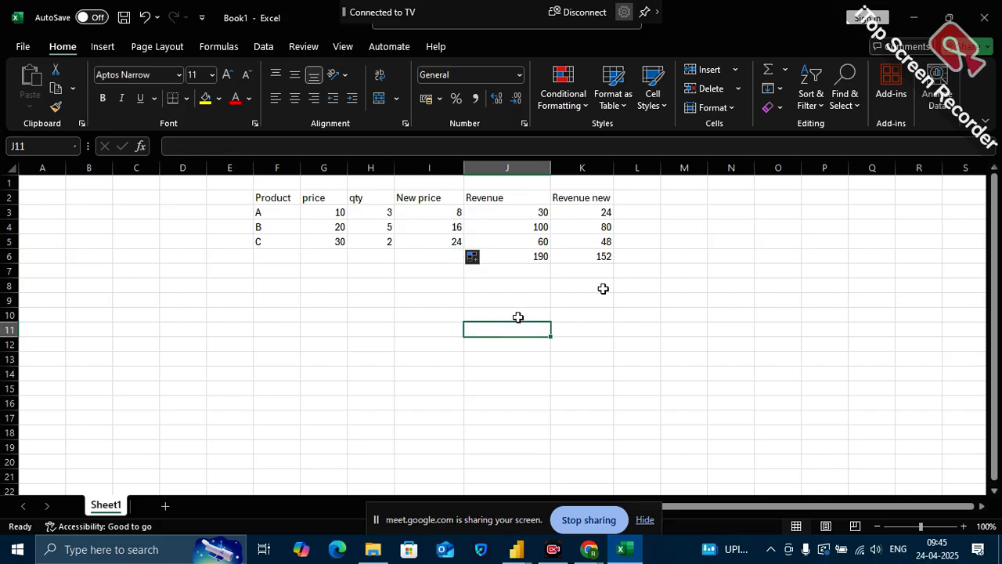
{"action": "left_click", "coordinate": [604, 258]}
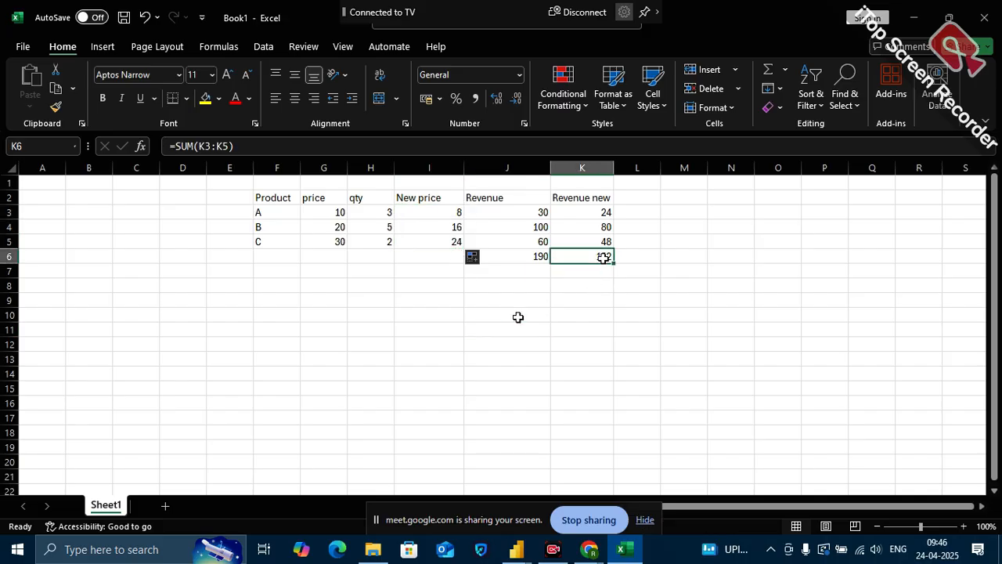
{"action": "left_click", "coordinate": [601, 289]}
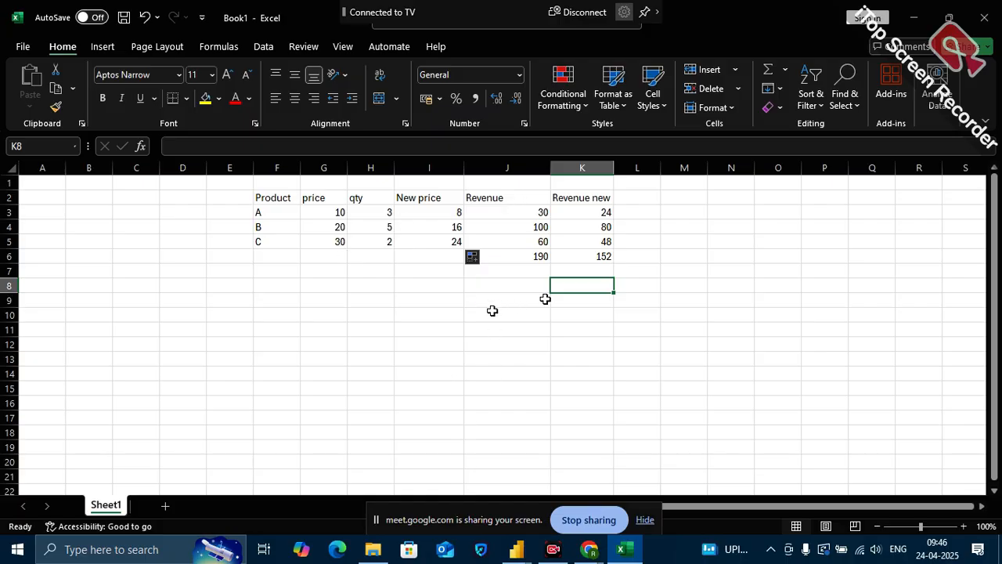
Switch to the DA-21 PowerBI report in Power BI and show the Product DIm table's rows in Table view
{"action": "mouse_move", "coordinate": [523, 542]}
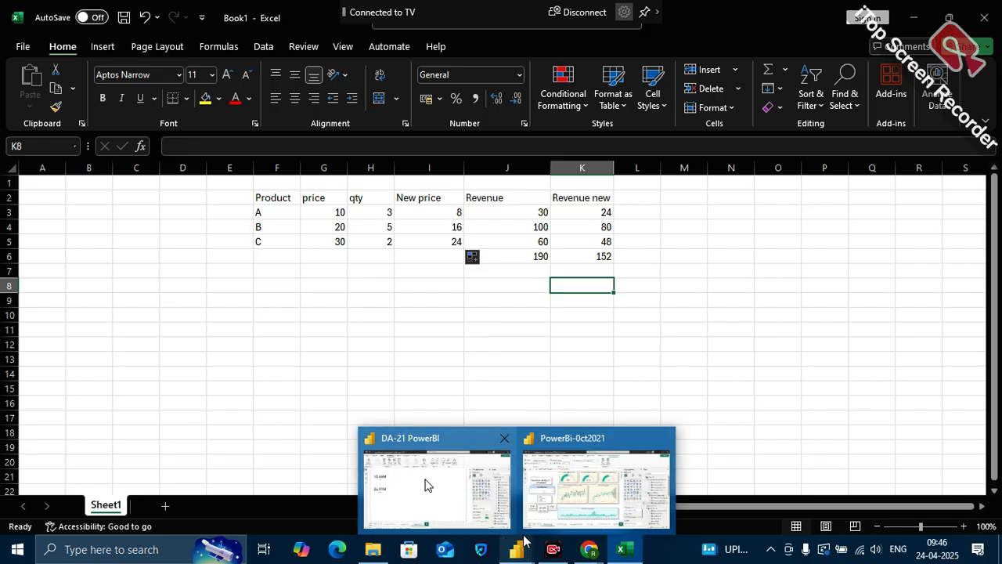
{"action": "left_click", "coordinate": [429, 485]}
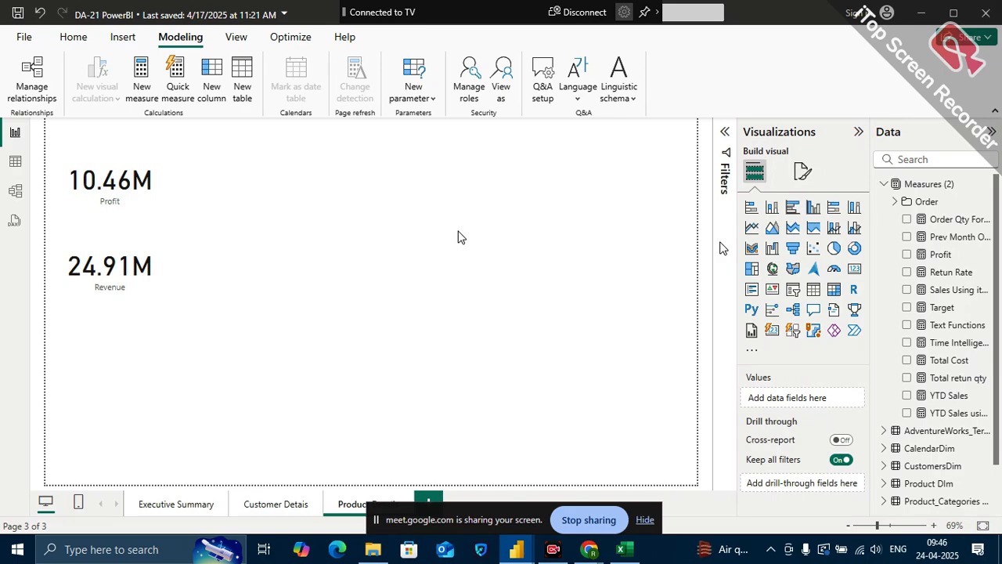
{"action": "left_click", "coordinate": [24, 162]}
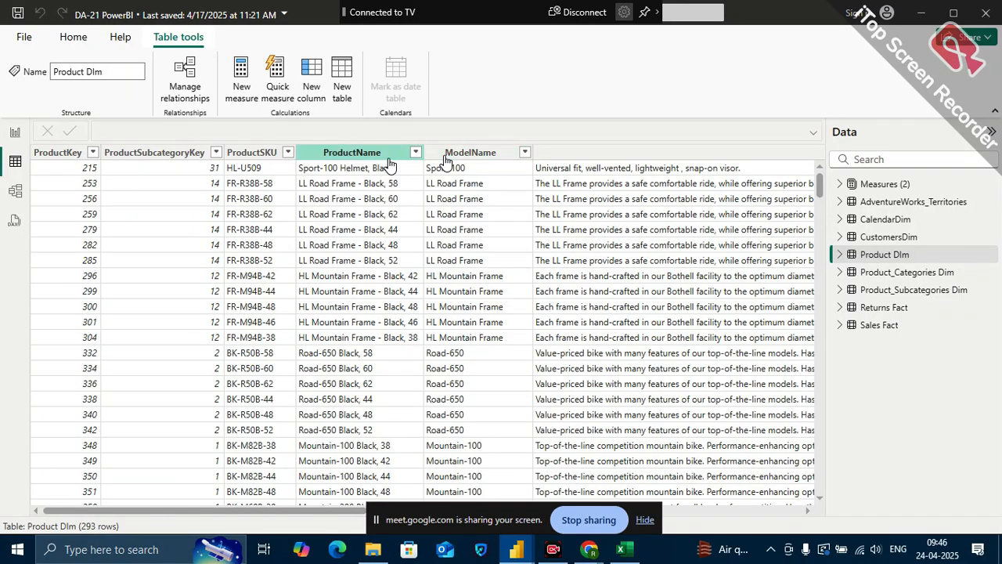
{"action": "left_click", "coordinate": [416, 153]}
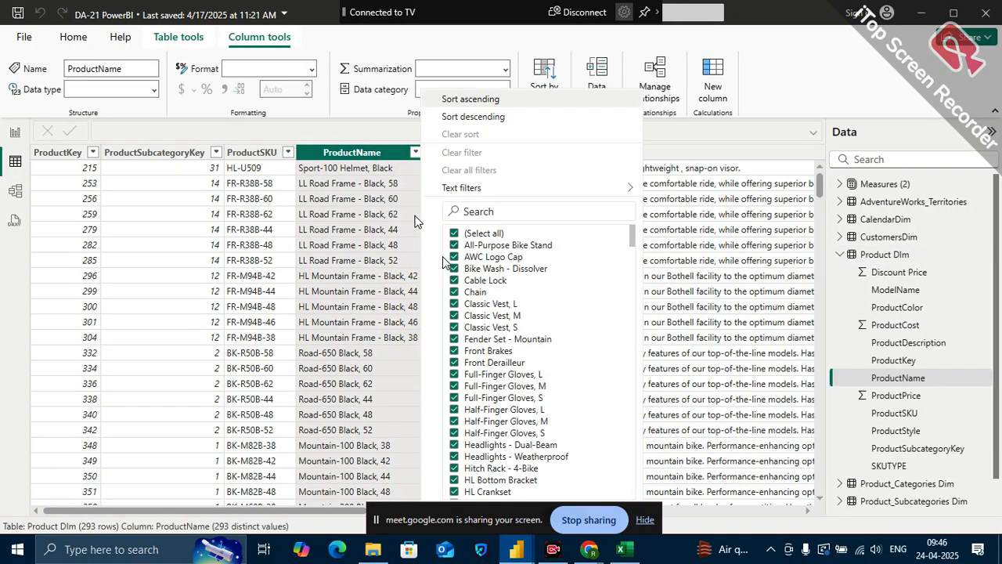
{"action": "left_click", "coordinate": [464, 235]}
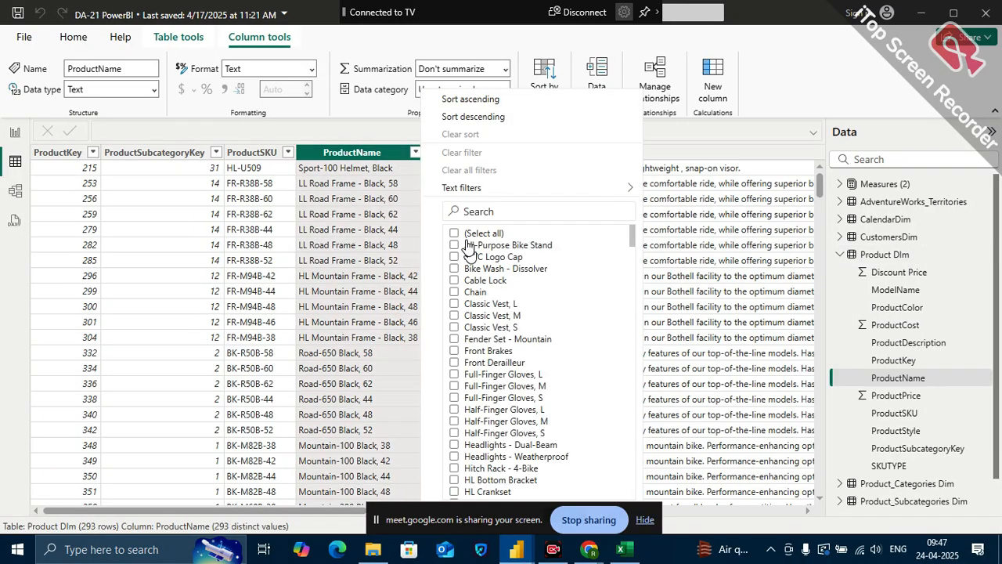
{"action": "scroll", "coordinate": [587, 282], "scroll_direction": "down", "scroll_amount": 8}
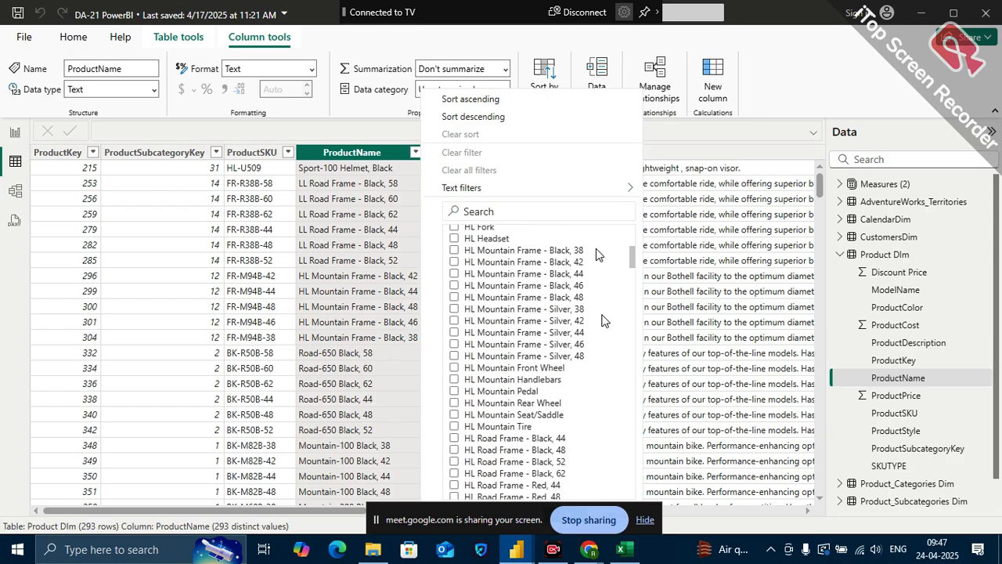
{"action": "left_click", "coordinate": [715, 126]}
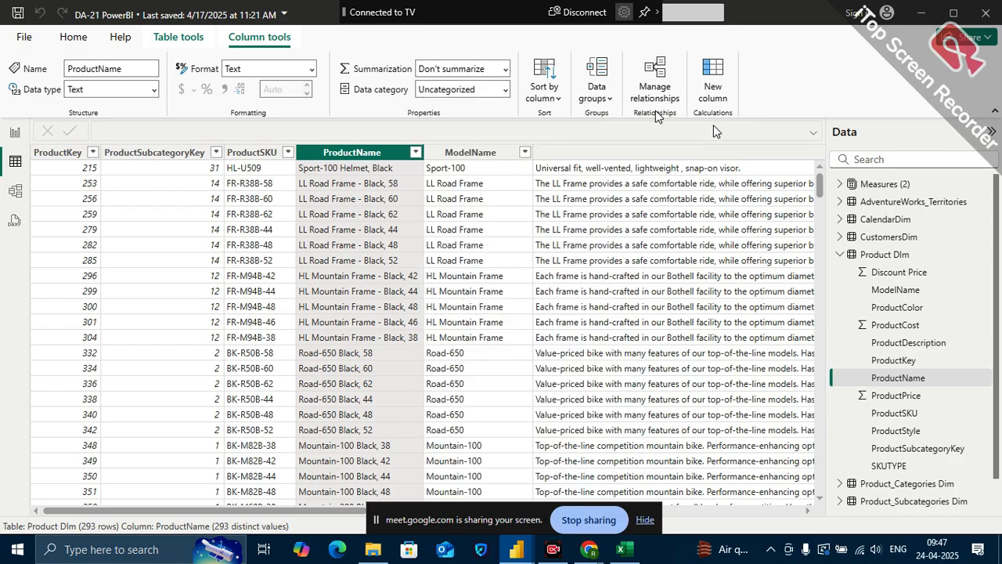
Filter the ProductName column of the Product DIm table to show only All-Purpose Bike Stand
{"action": "left_click", "coordinate": [416, 152]}
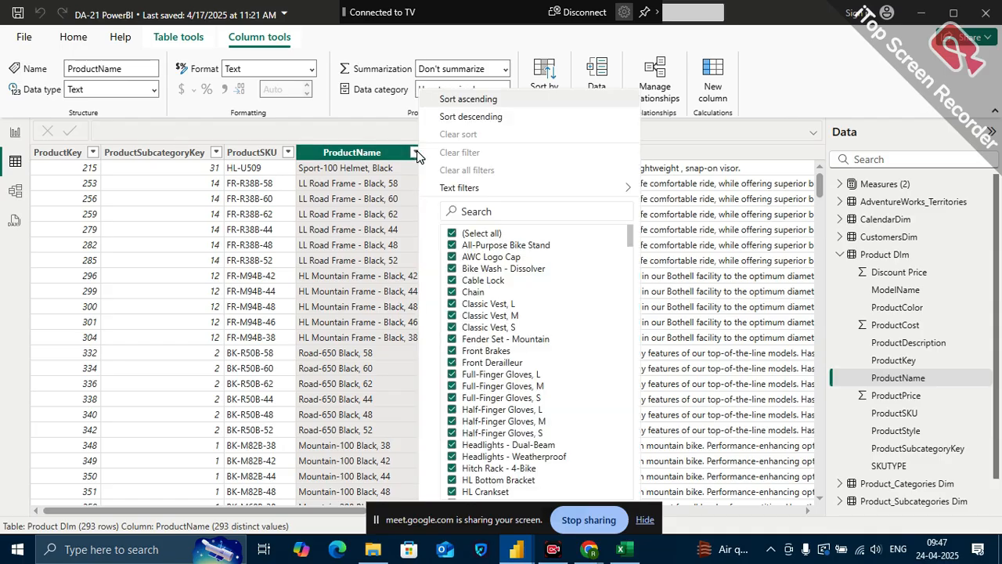
{"action": "left_click", "coordinate": [452, 232]}
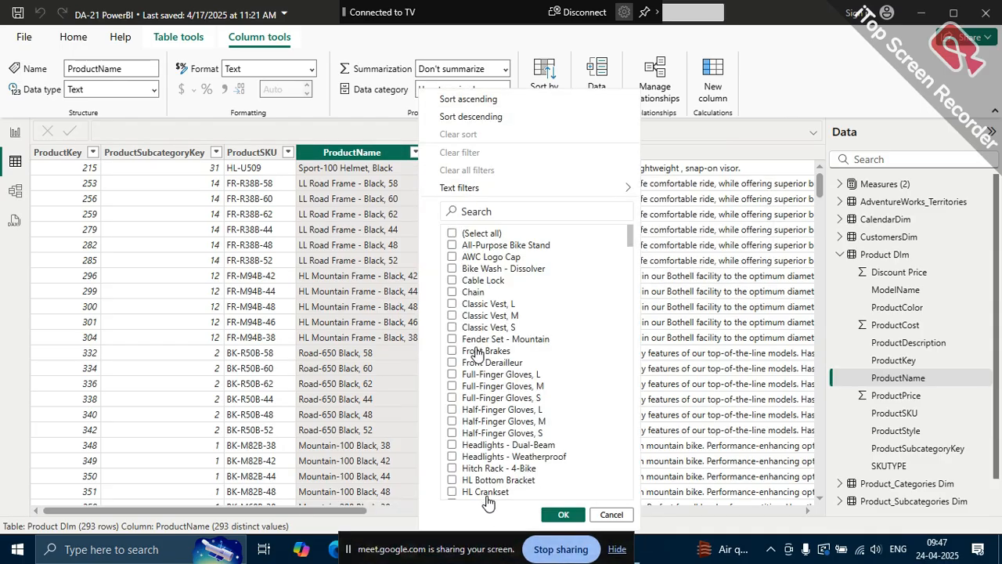
{"action": "left_click", "coordinate": [470, 246]}
{"action": "left_click", "coordinate": [564, 516]}
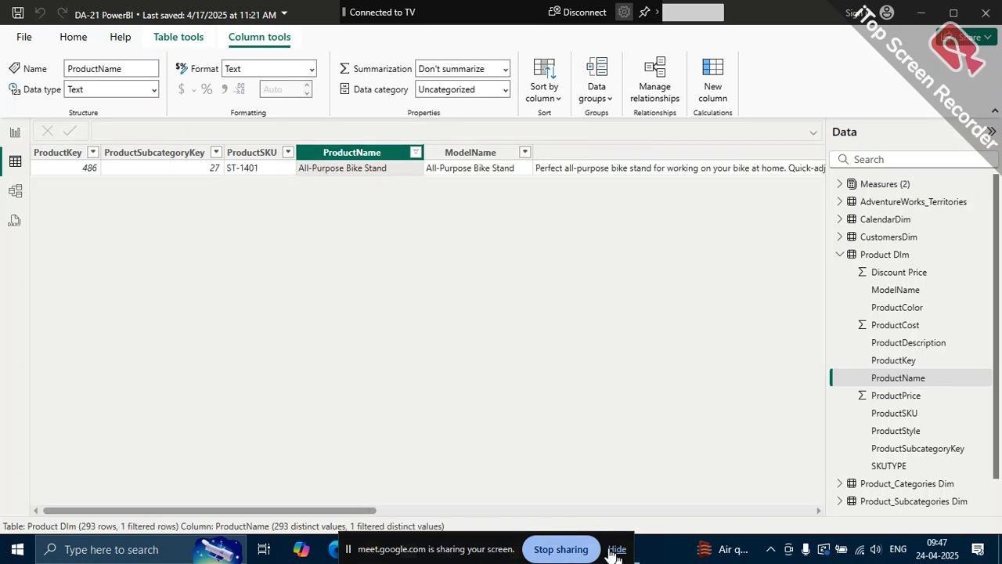
Examine the ProductCost, ProductPrice and Discount Price columns of the All-Purpose Bike Stand row in the Product DIm table
{"action": "left_click", "coordinate": [615, 553]}
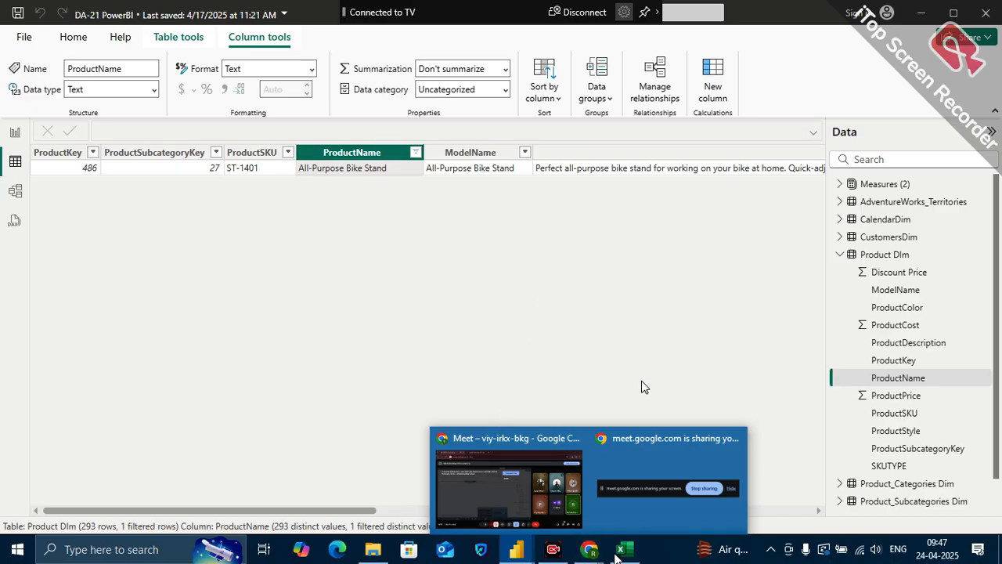
{"action": "scroll", "coordinate": [650, 292], "scroll_direction": "right", "scroll_amount": 3}
{"action": "scroll", "coordinate": [649, 291], "scroll_direction": "right", "scroll_amount": 3}
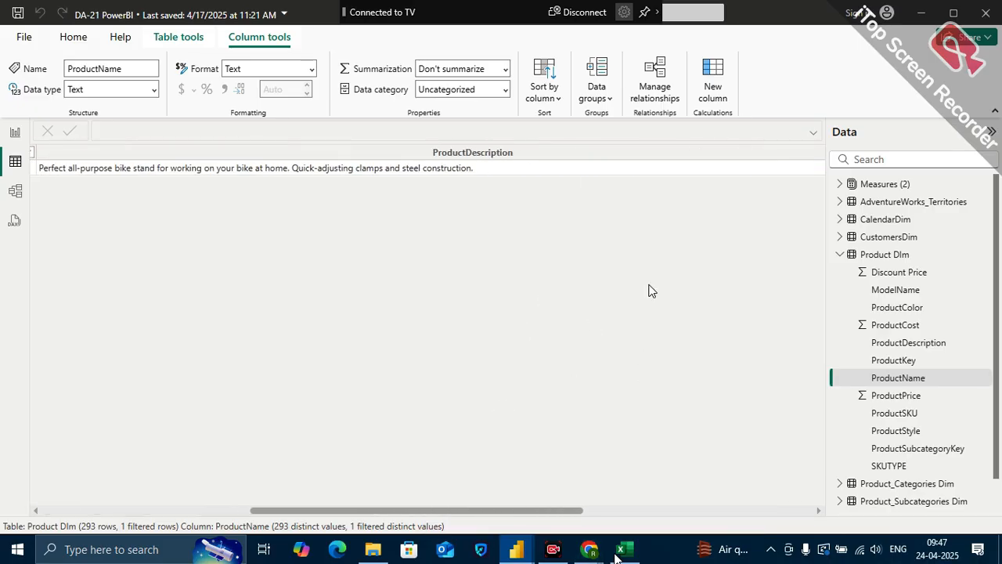
{"action": "scroll", "coordinate": [650, 292], "scroll_direction": "left", "scroll_amount": 3}
{"action": "scroll", "coordinate": [649, 292], "scroll_direction": "right", "scroll_amount": 6}
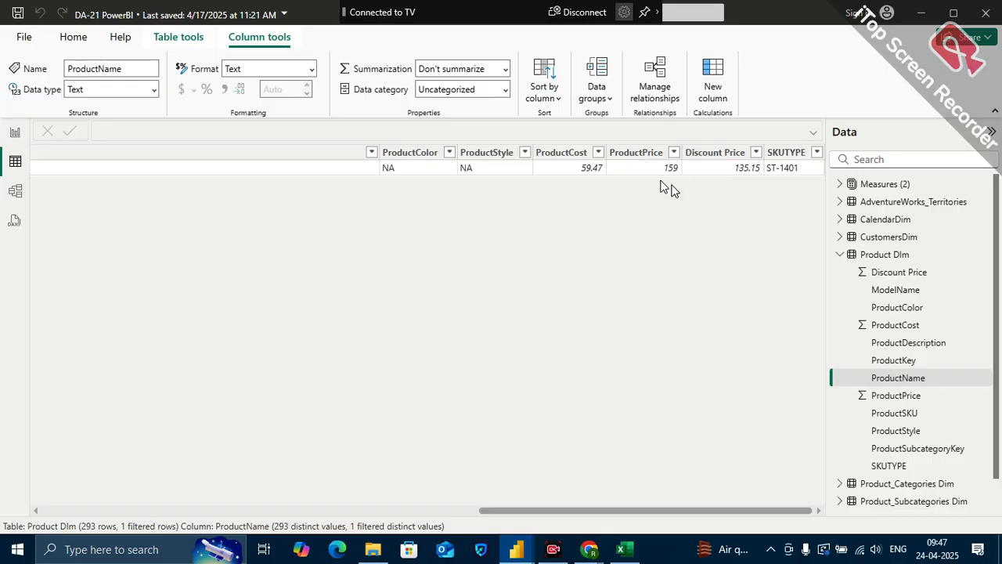
Switch to the Book1 workbook in Excel and enter the label Avg price in cell K9
{"action": "left_click", "coordinate": [623, 548]}
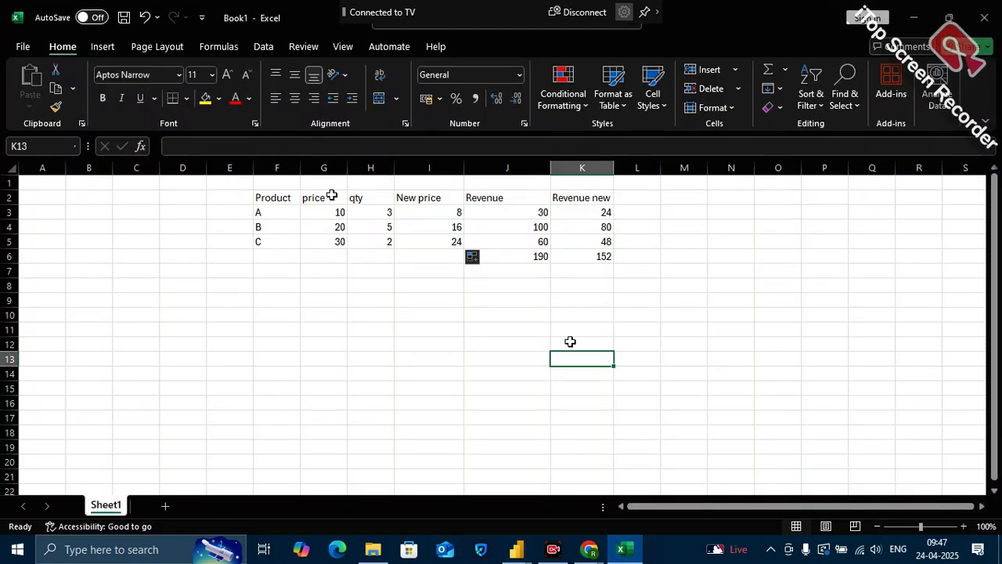
{"action": "left_click_drag", "start_coordinate": [321, 196], "coordinate": [322, 238]}
{"action": "left_click", "coordinate": [647, 215]}
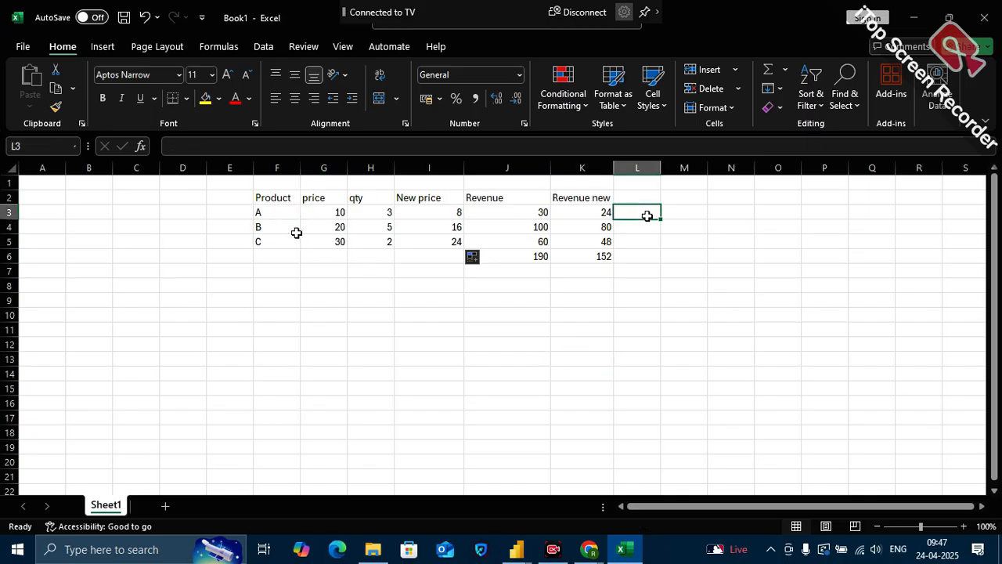
{"action": "left_click", "coordinate": [597, 295]}
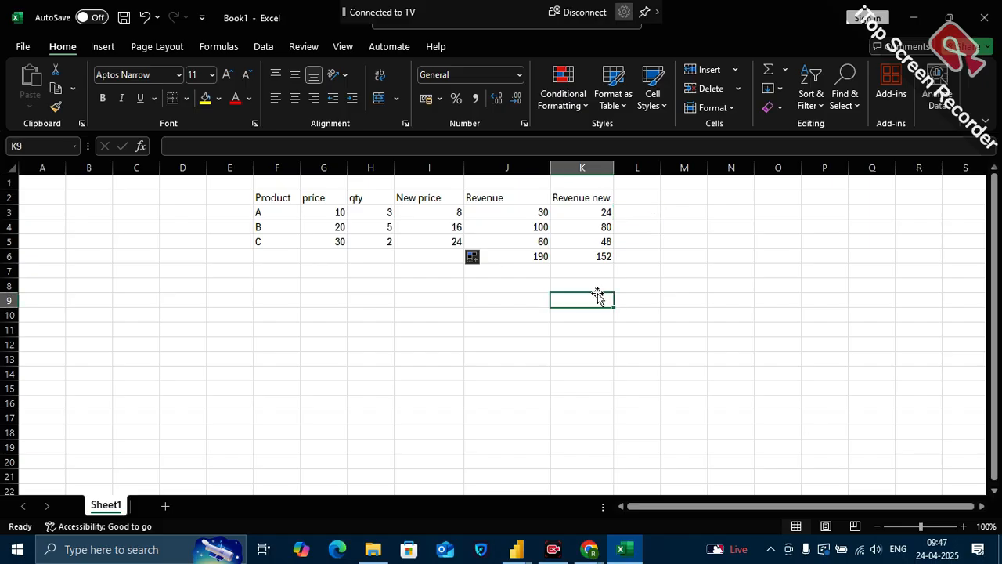
{"action": "type", "text": "Avg"}
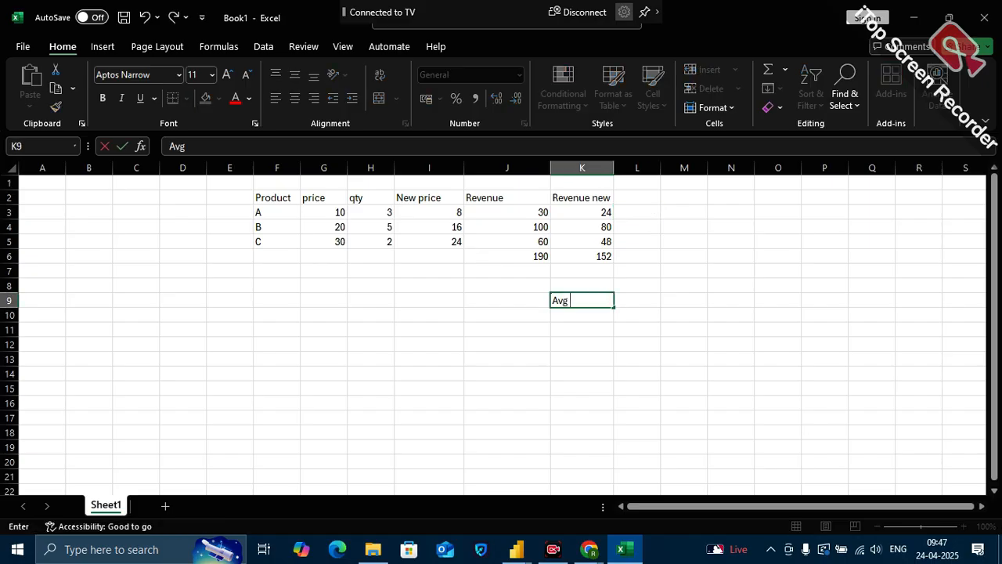
{"action": "type", "text": " price"}
{"action": "left_click", "coordinate": [662, 372]}
{"action": "left_click", "coordinate": [627, 299]}
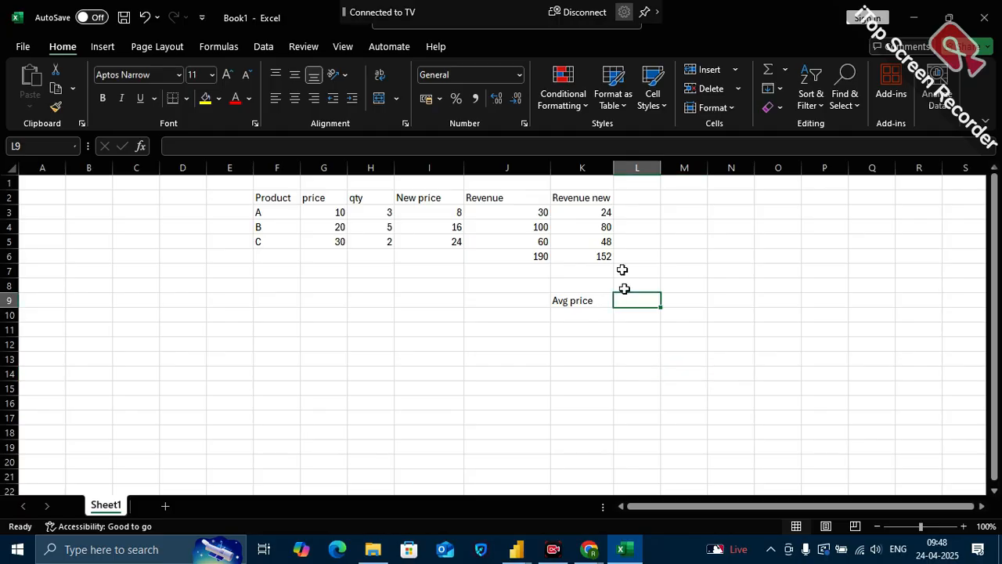
{"action": "left_click", "coordinate": [646, 214]}
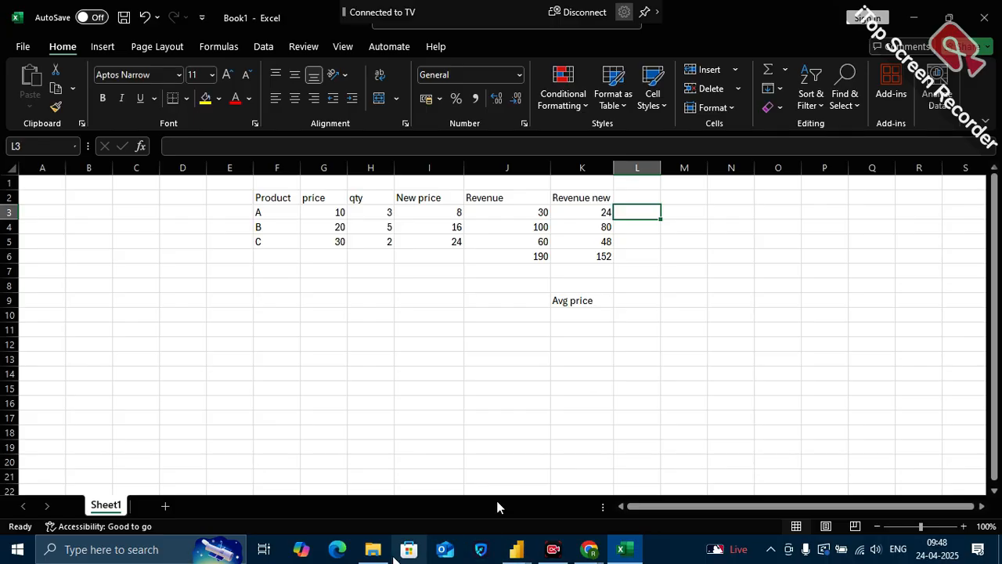
Switch to the Google Meet call, admit the waiting participant, and return to the Book1 workbook in Excel
{"action": "mouse_move", "coordinate": [589, 549]}
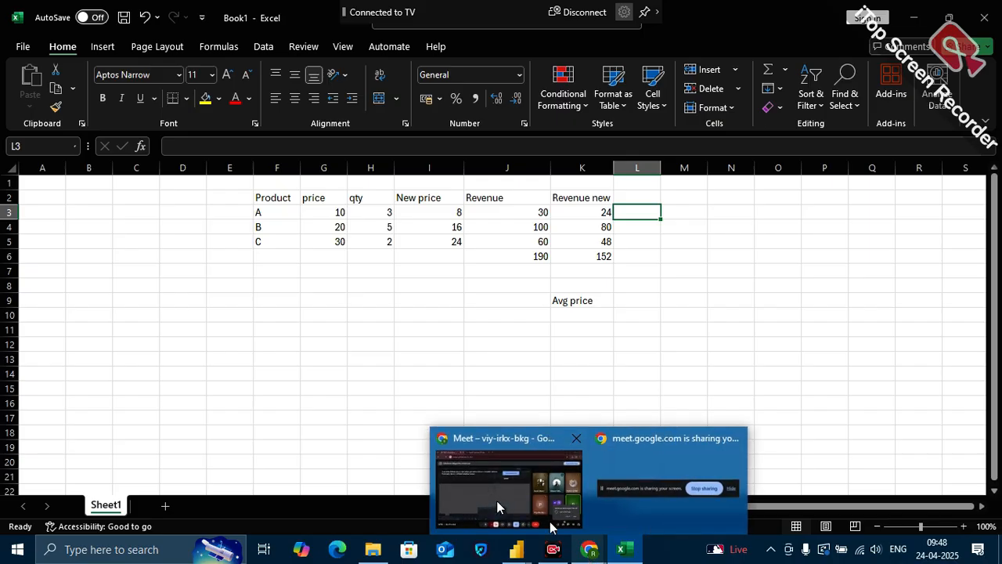
{"action": "left_click", "coordinate": [529, 499]}
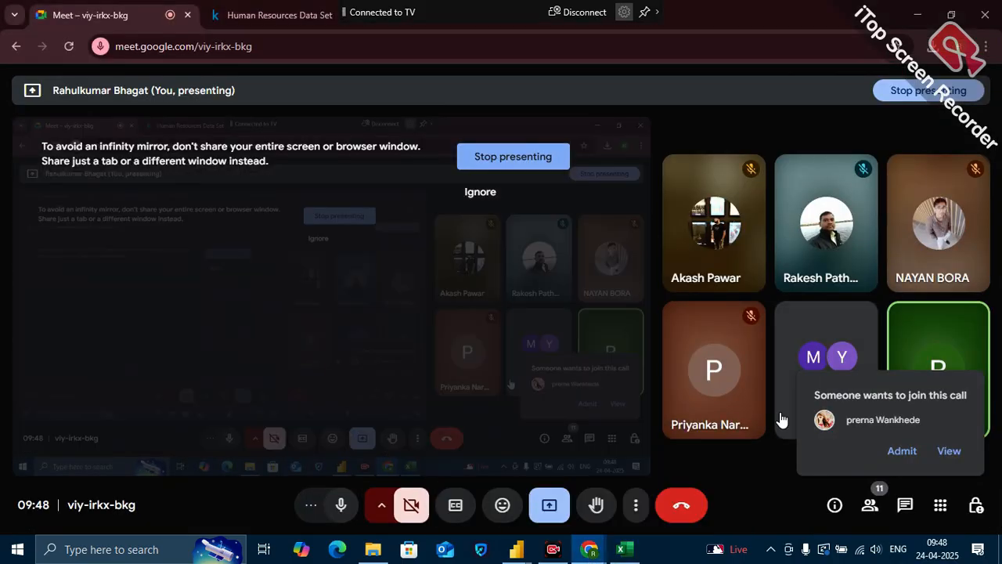
{"action": "left_click", "coordinate": [897, 453]}
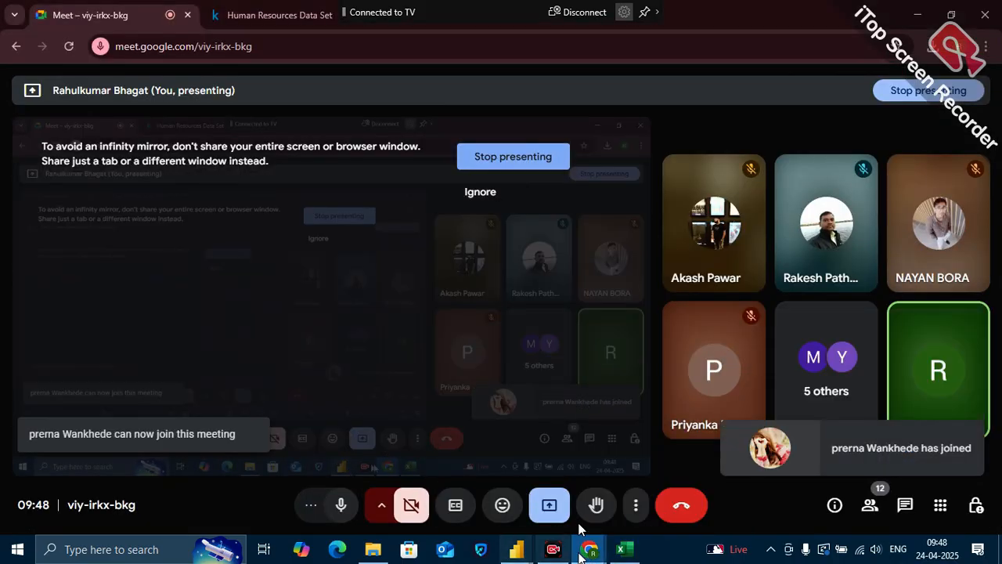
{"action": "left_click", "coordinate": [622, 549]}
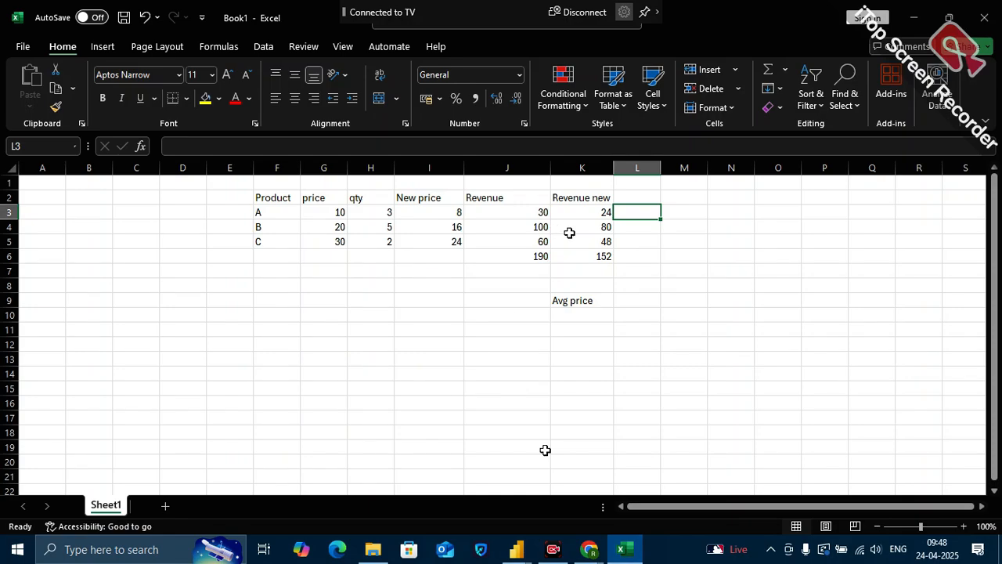
Review the product prices in G3:G5 and calculate their average in L9 with the formula =60/3
{"action": "left_click", "coordinate": [491, 276]}
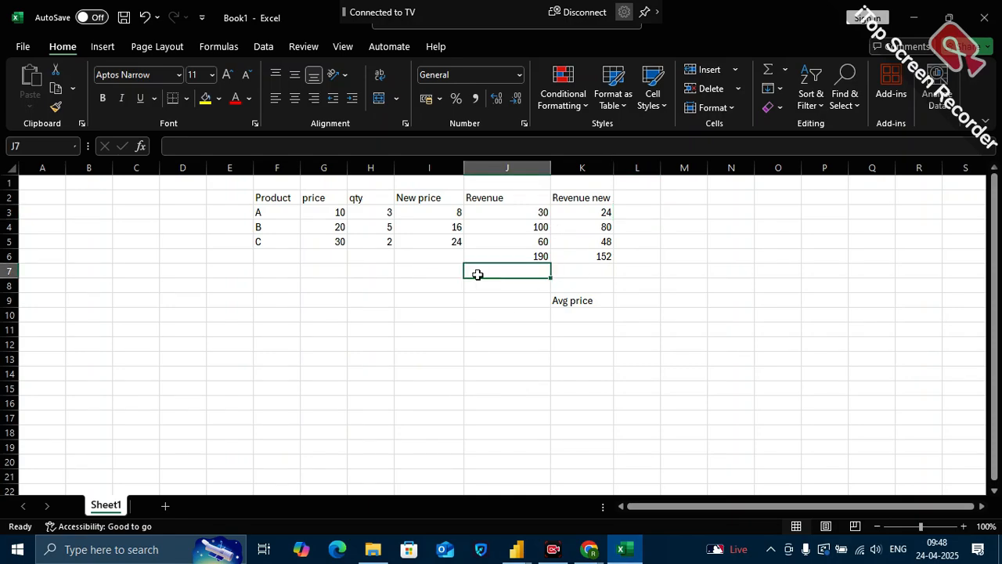
{"action": "left_click", "coordinate": [337, 210]}
{"action": "left_click_drag", "start_coordinate": [337, 210], "coordinate": [336, 238]}
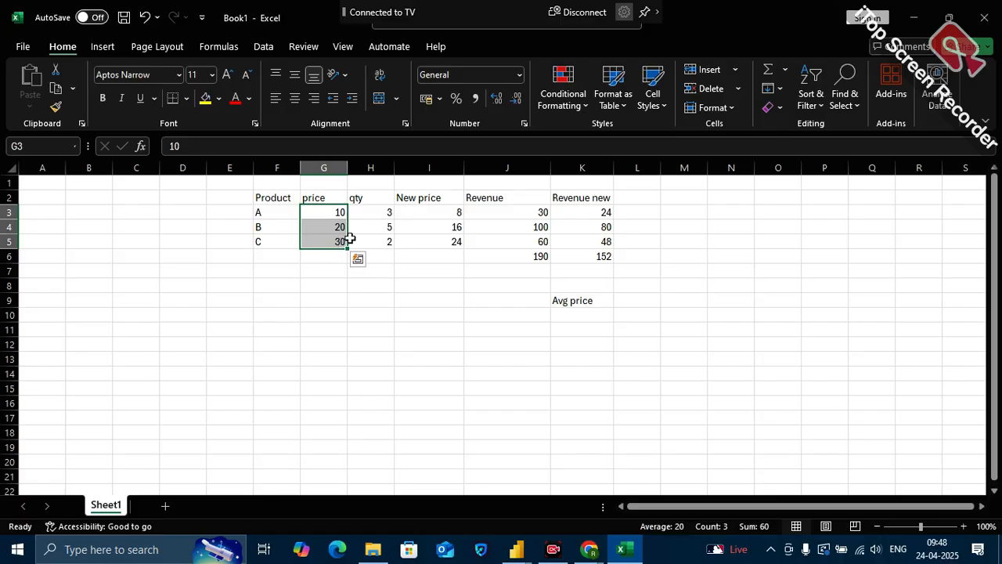
{"action": "left_click", "coordinate": [630, 301]}
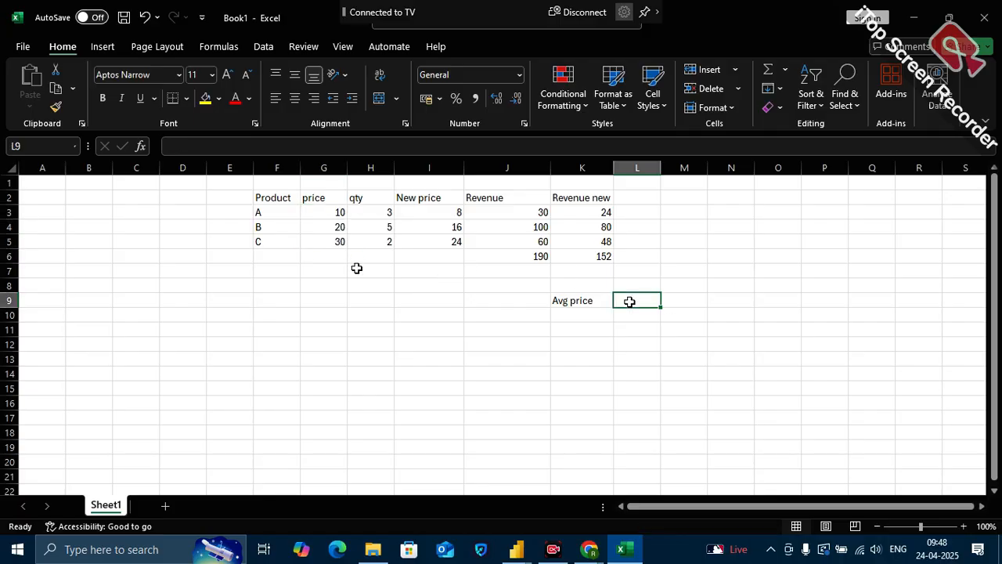
{"action": "type", "text": "="}
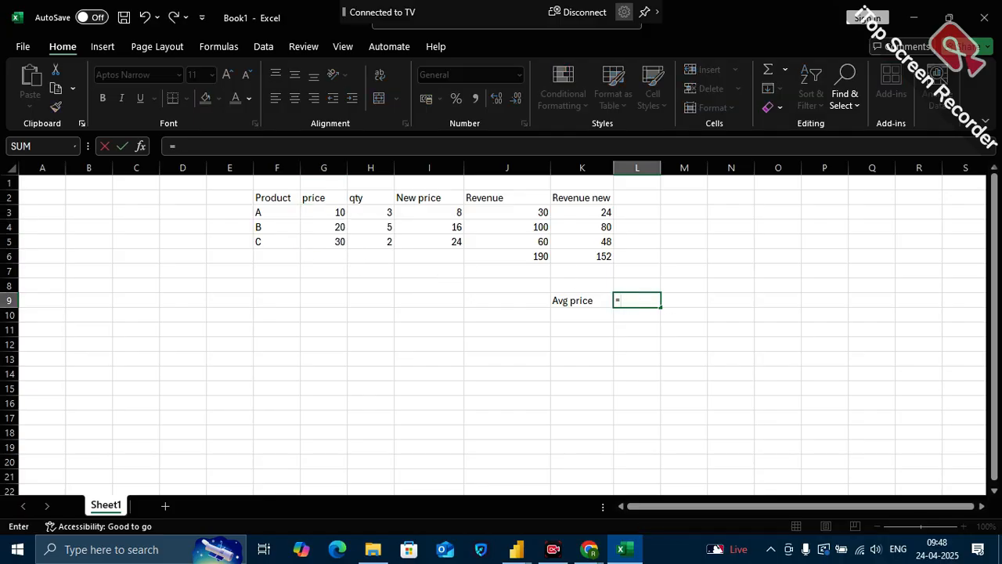
{"action": "type", "text": "60/3"}
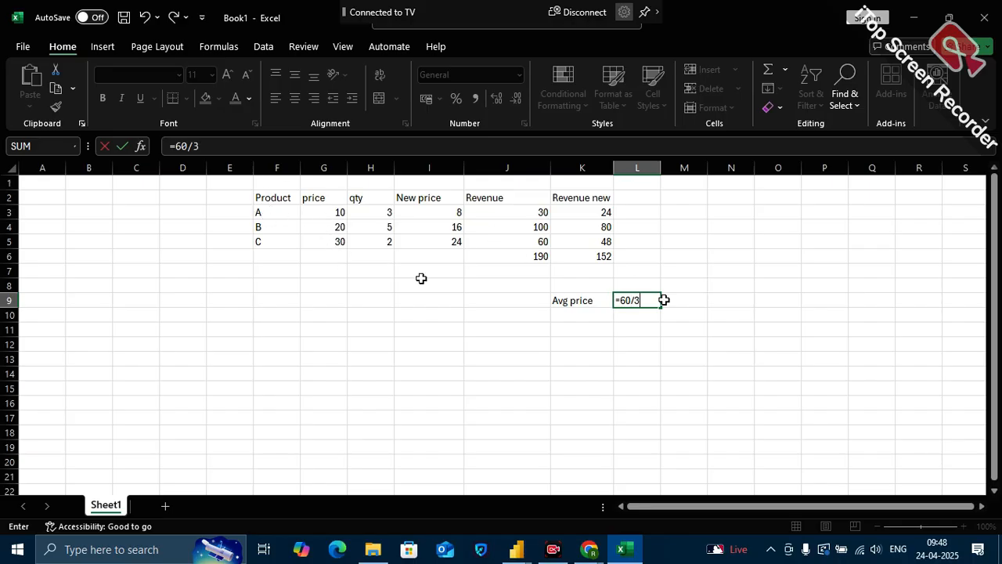
{"action": "key", "text": "Return"}
{"action": "left_click_drag", "start_coordinate": [582, 300], "coordinate": [646, 301]}
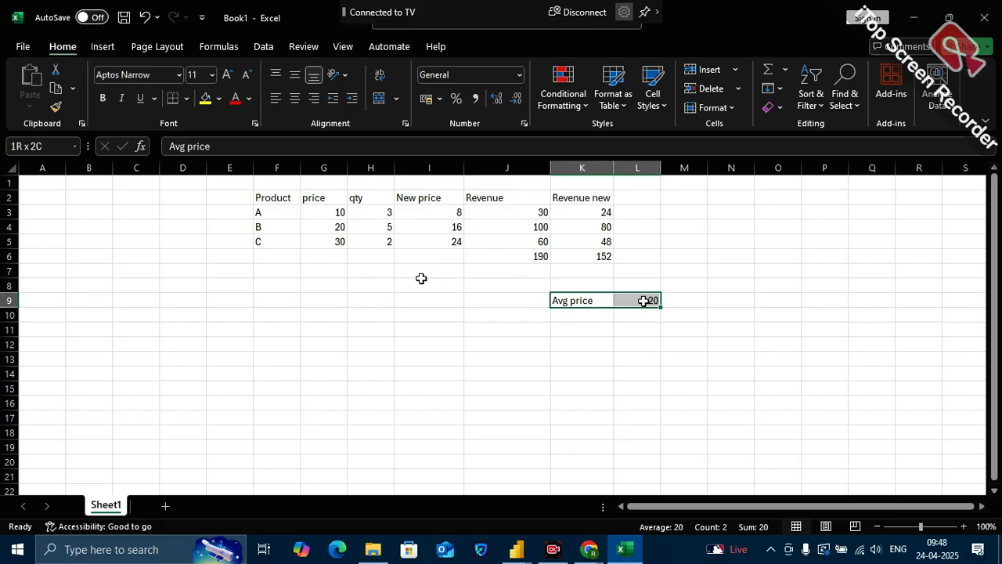
{"action": "left_click", "coordinate": [604, 357]}
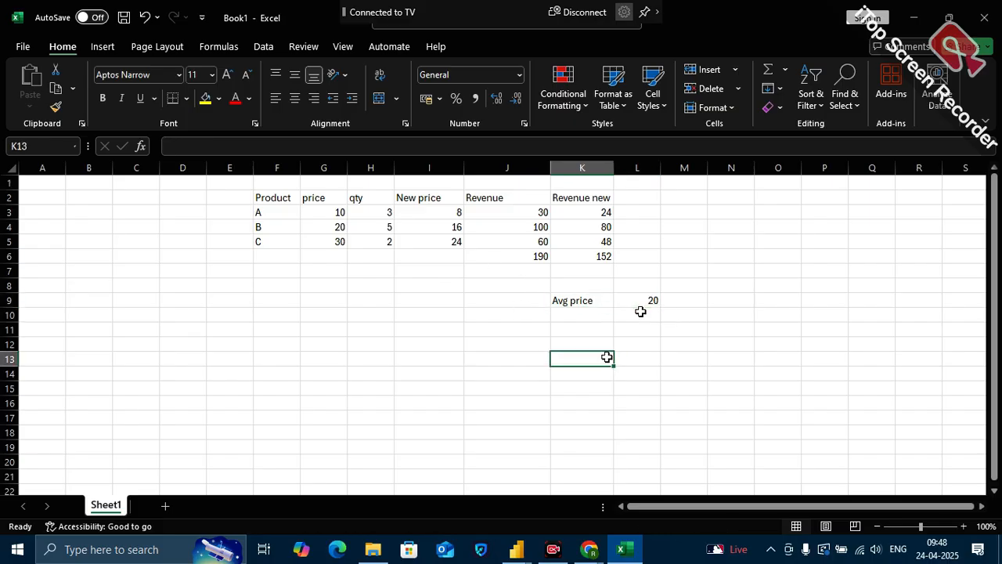
Enter product A's price of 10 in L3 and compare it with the product's own row
{"action": "left_click", "coordinate": [9, 212]}
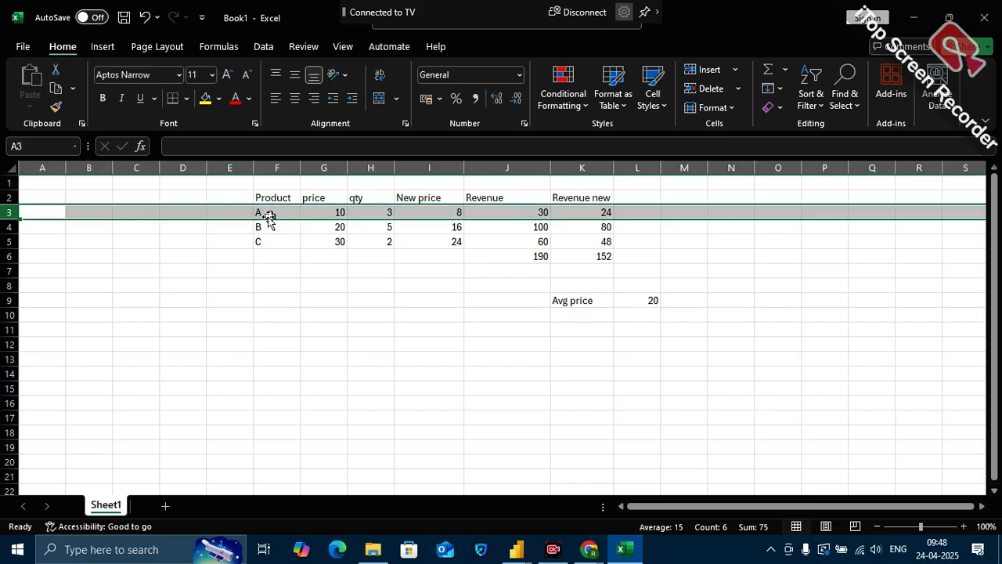
{"action": "left_click", "coordinate": [639, 213]}
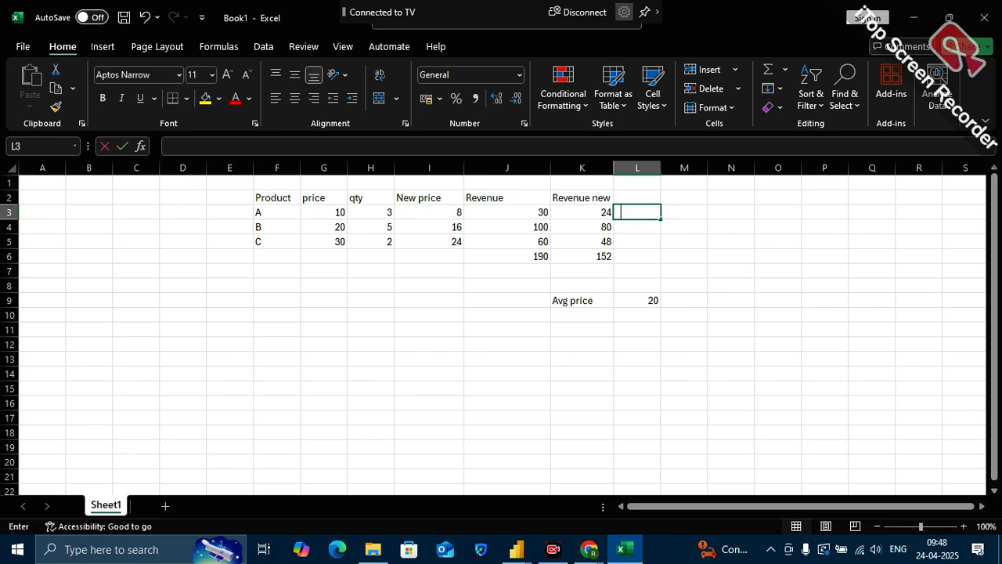
{"action": "type", "text": "10"}
{"action": "left_click", "coordinate": [327, 214]}
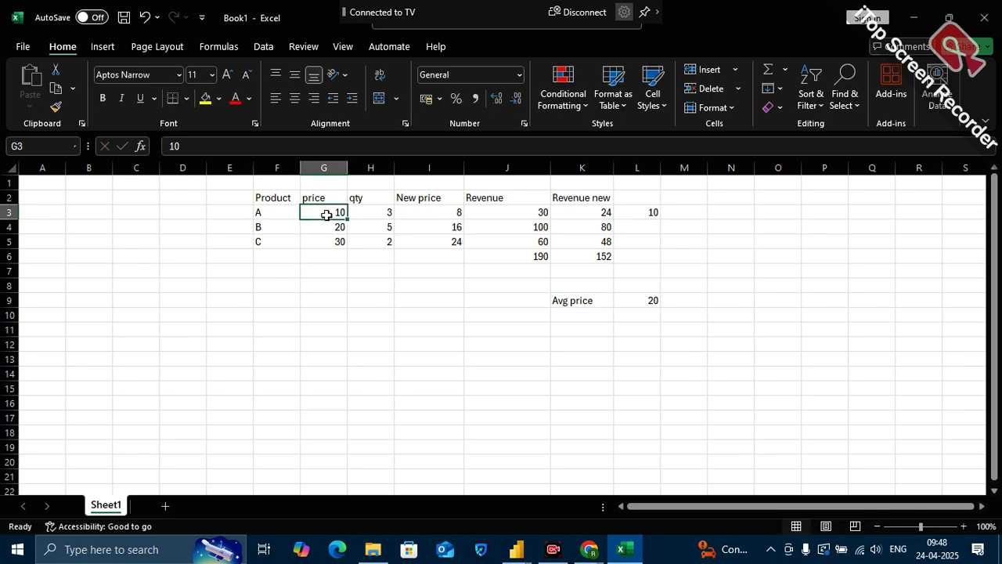
{"action": "left_click", "coordinate": [278, 215]}
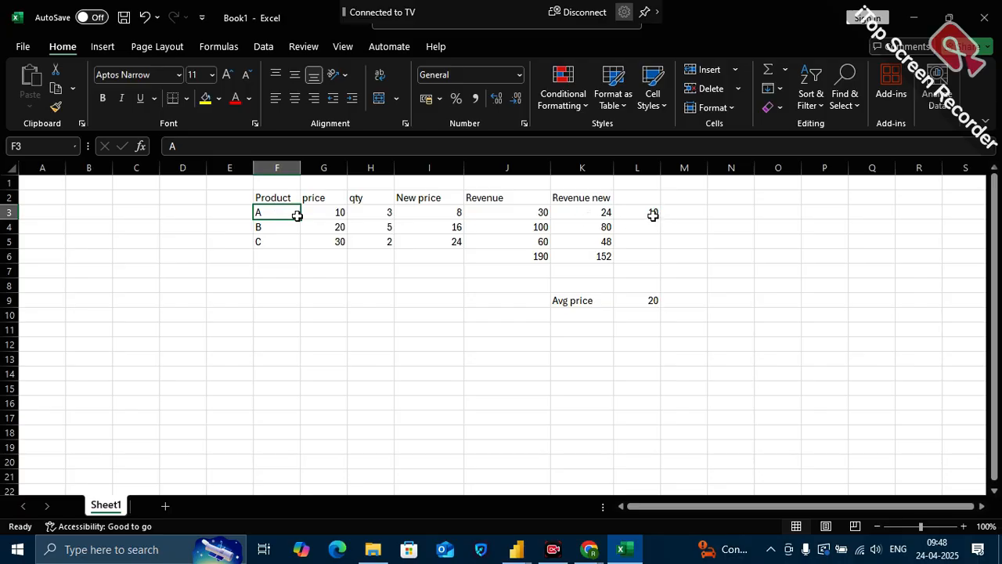
{"action": "left_click", "coordinate": [653, 214]}
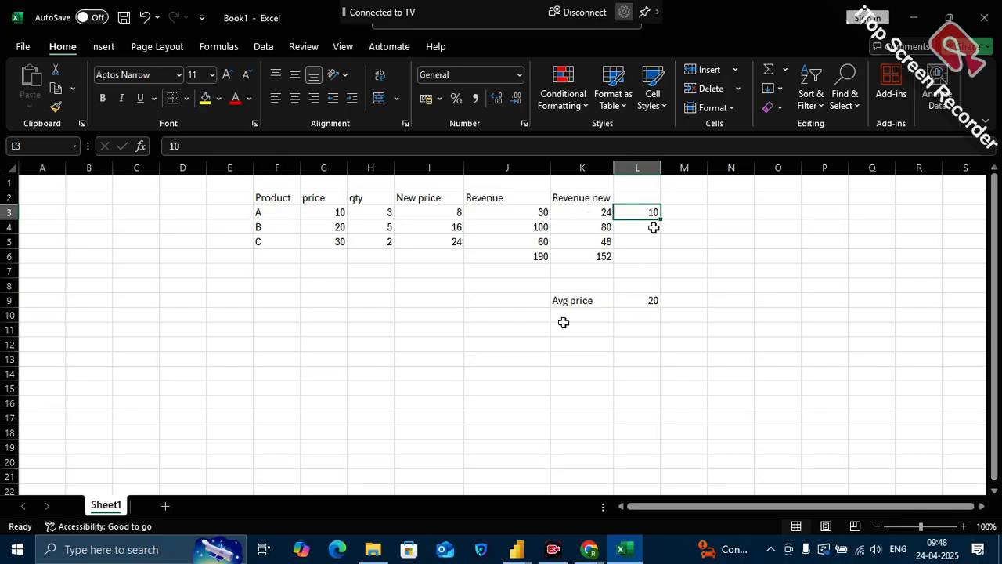
Switch to the DA-21 PowerBI report in Power BI and show its Product Details page in Report view
{"action": "mouse_move", "coordinate": [428, 505]}
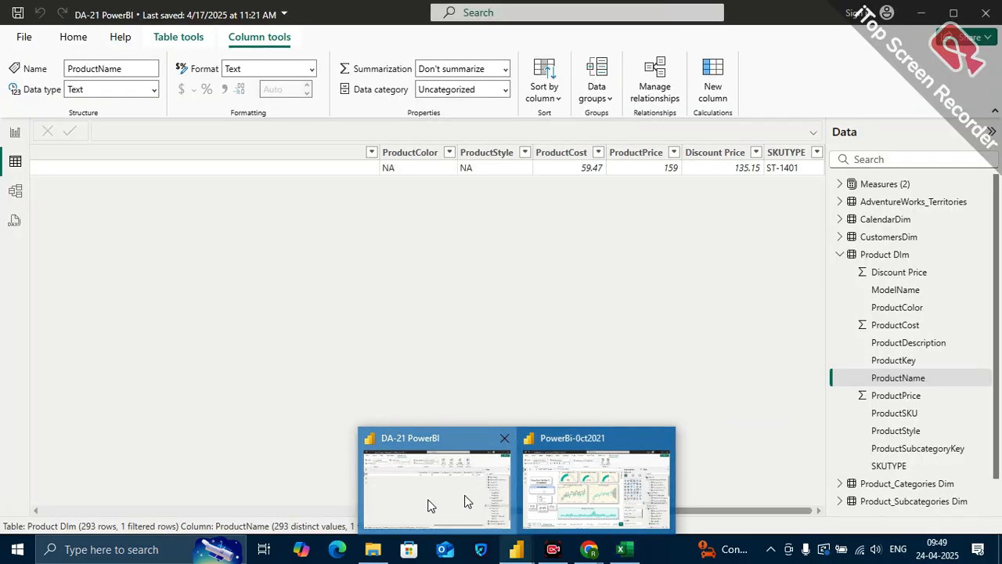
{"action": "left_click", "coordinate": [427, 505]}
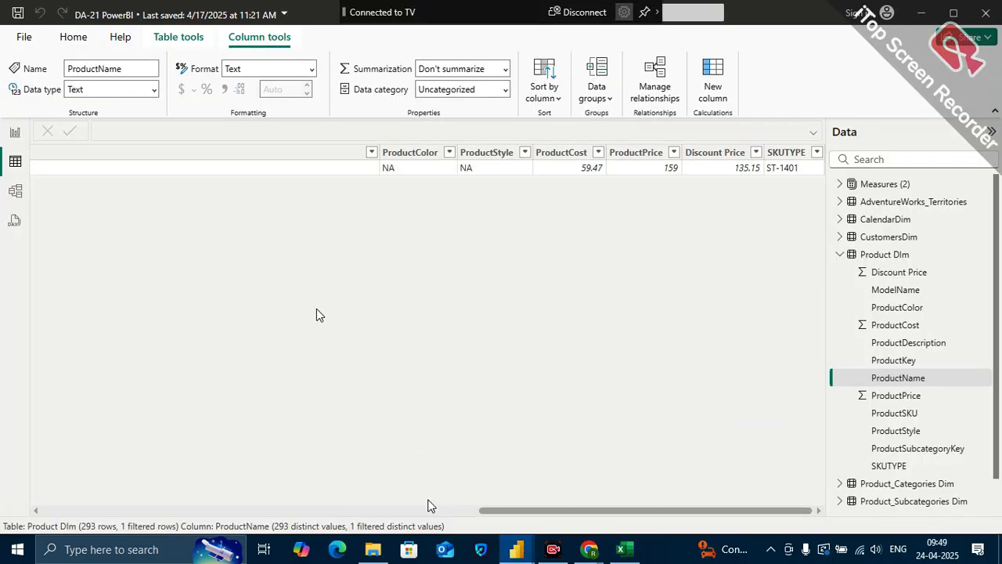
{"action": "left_click", "coordinate": [15, 132]}
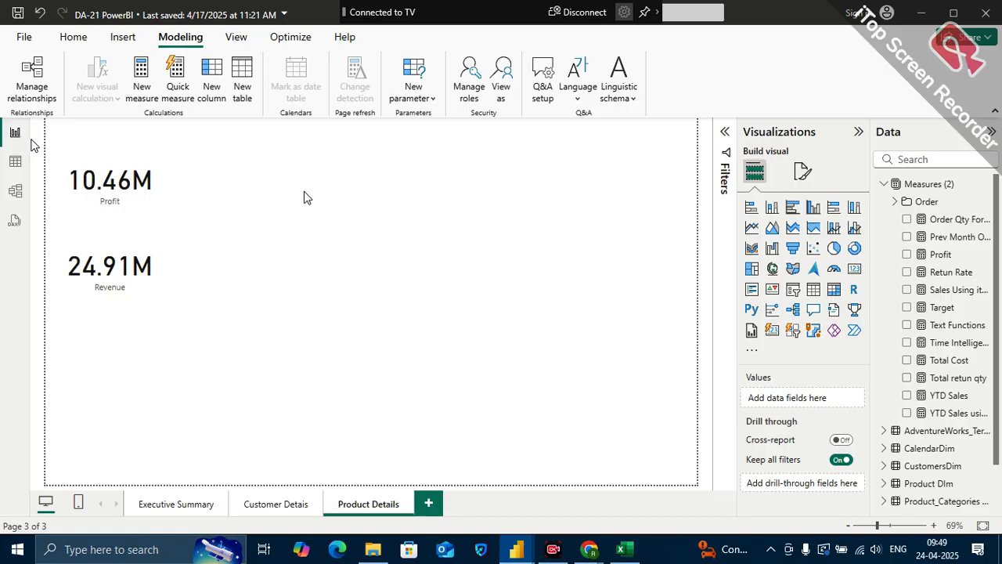
Return to the Excel workbook and compare the price column with the single price in L3 and the average price in L9
{"action": "left_click", "coordinate": [625, 550]}
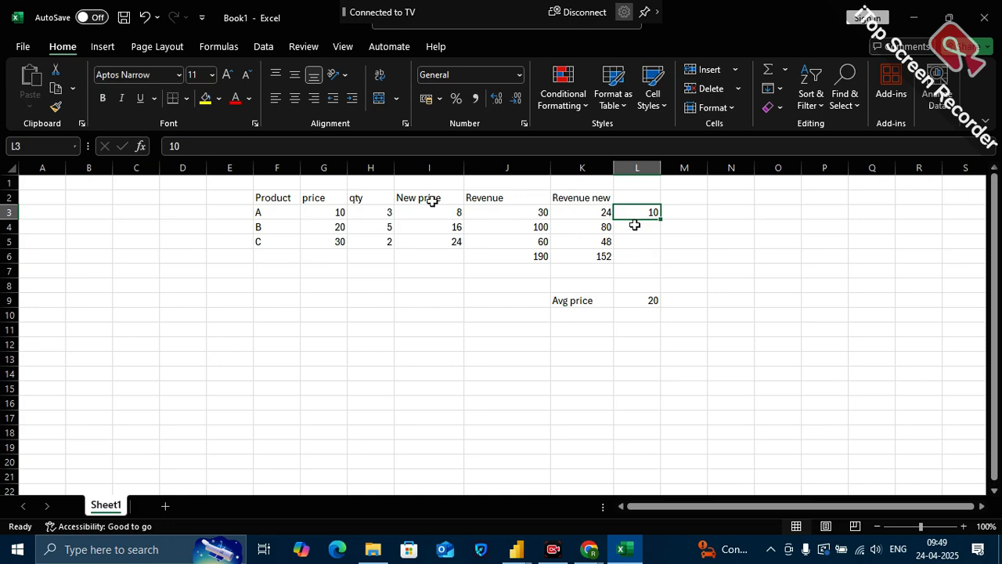
{"action": "left_click_drag", "start_coordinate": [312, 196], "coordinate": [318, 242]}
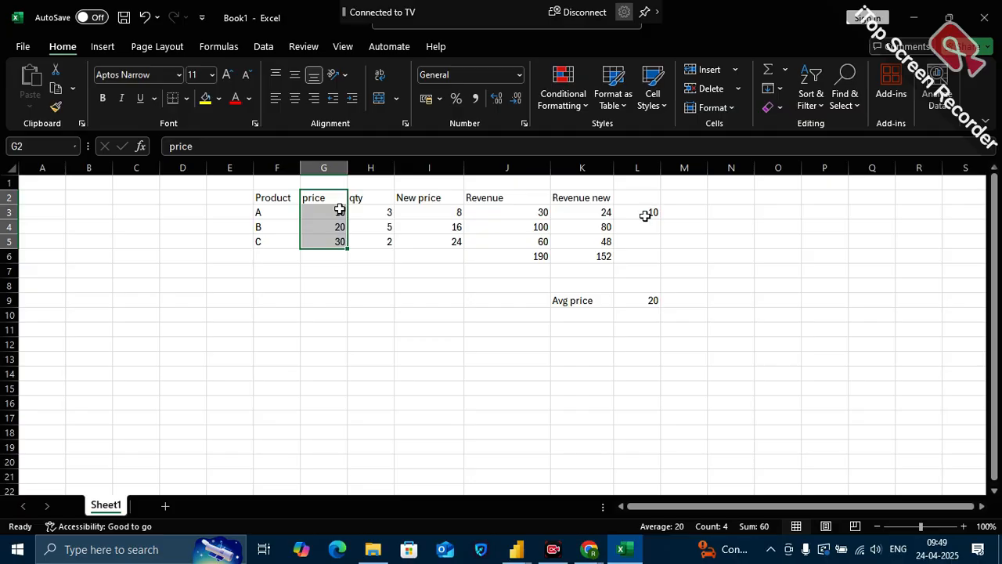
{"action": "key", "text": "ctrl+v"}
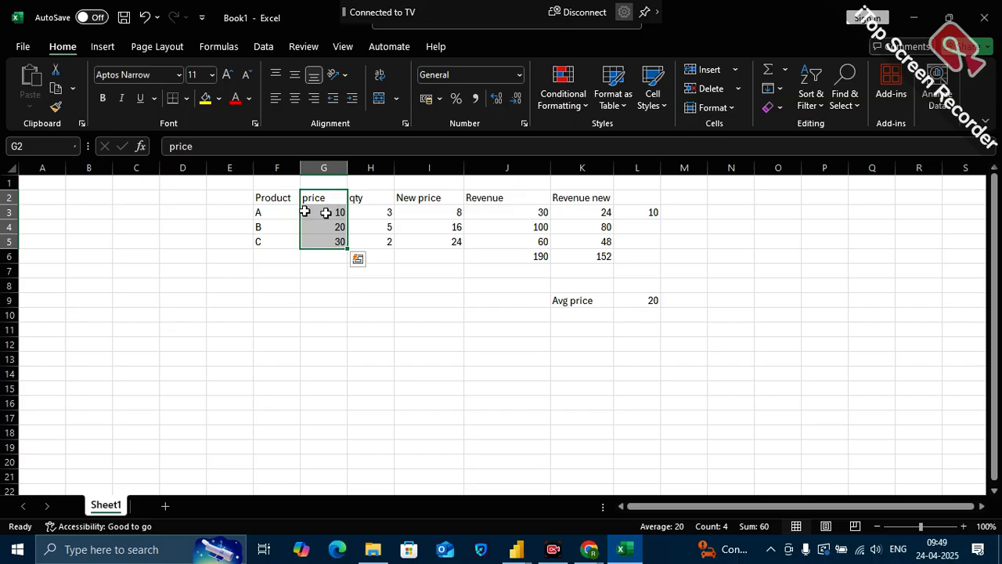
{"action": "left_click", "coordinate": [656, 213]}
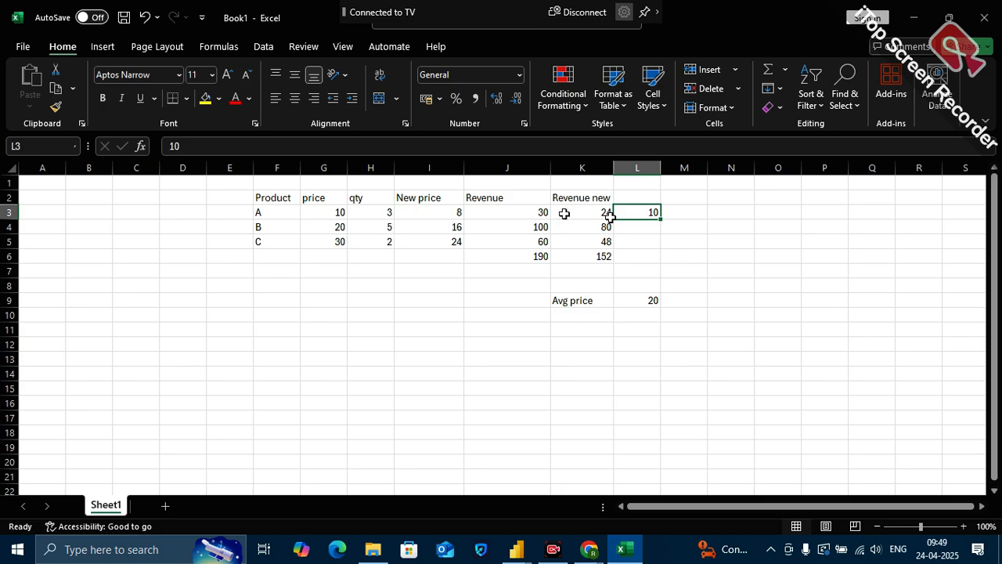
{"action": "left_click", "coordinate": [660, 223]}
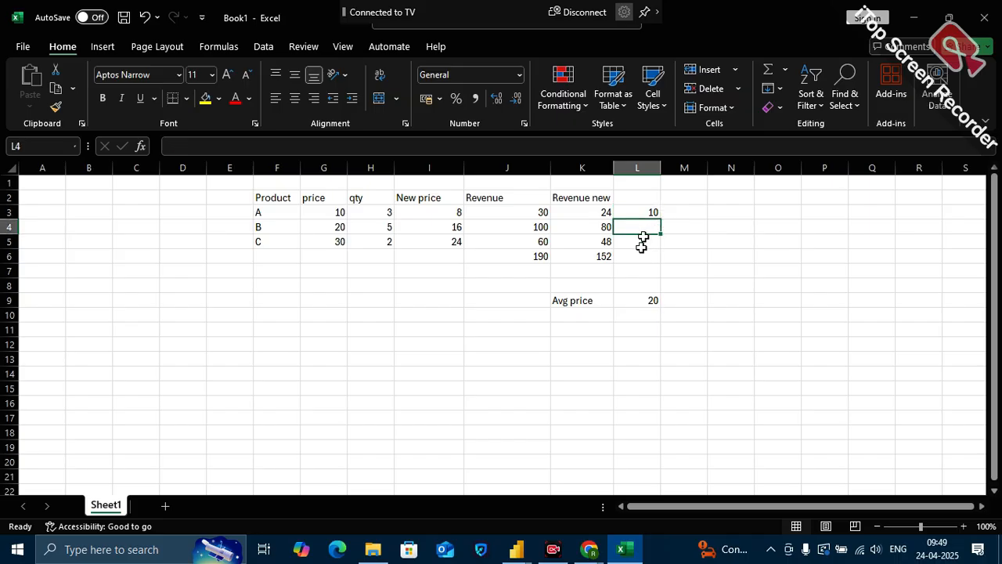
{"action": "left_click", "coordinate": [641, 244]}
{"action": "left_click_drag", "start_coordinate": [639, 204], "coordinate": [635, 273]}
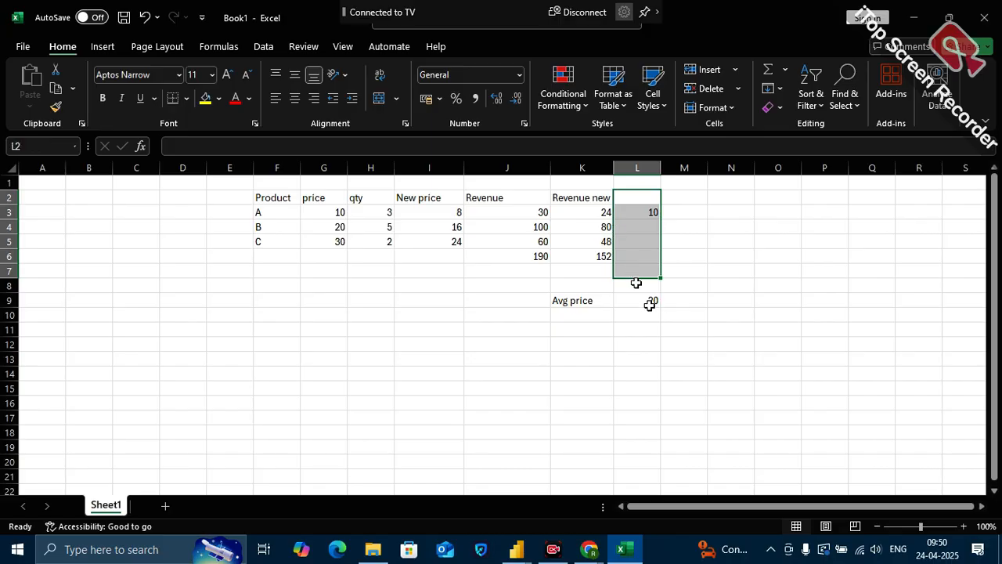
{"action": "left_click", "coordinate": [651, 305]}
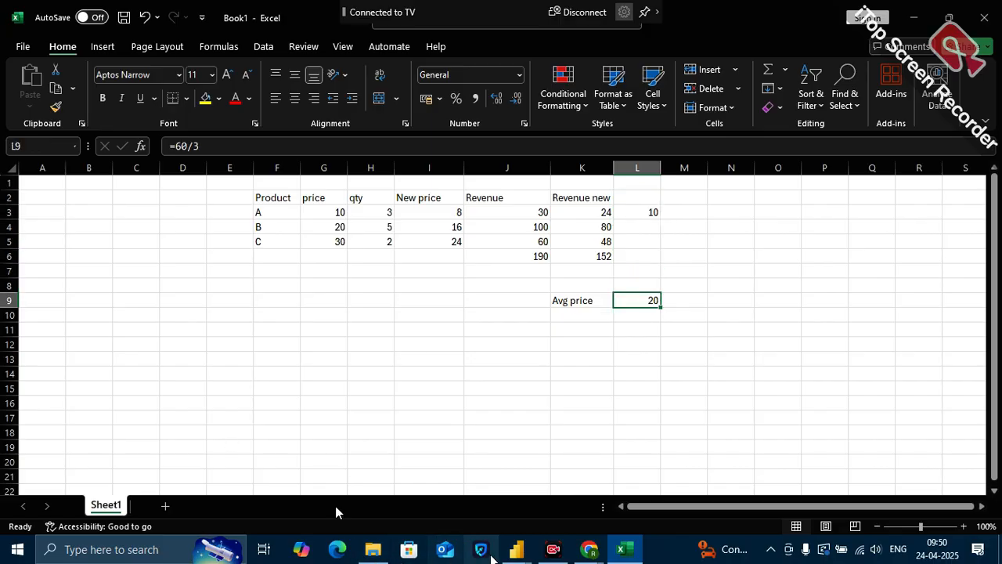
Switch to the Power BI report and start a new measure named Avg Retail Price in the Measures (2) table
{"action": "mouse_move", "coordinate": [504, 555]}
{"action": "left_click", "coordinate": [414, 489]}
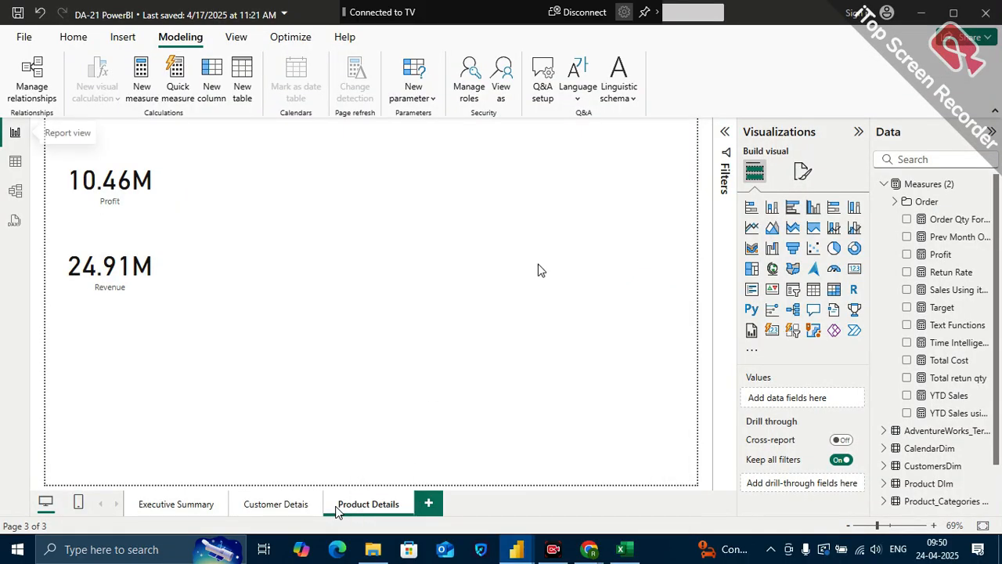
{"action": "left_click", "coordinate": [981, 186]}
{"action": "left_click", "coordinate": [913, 209]}
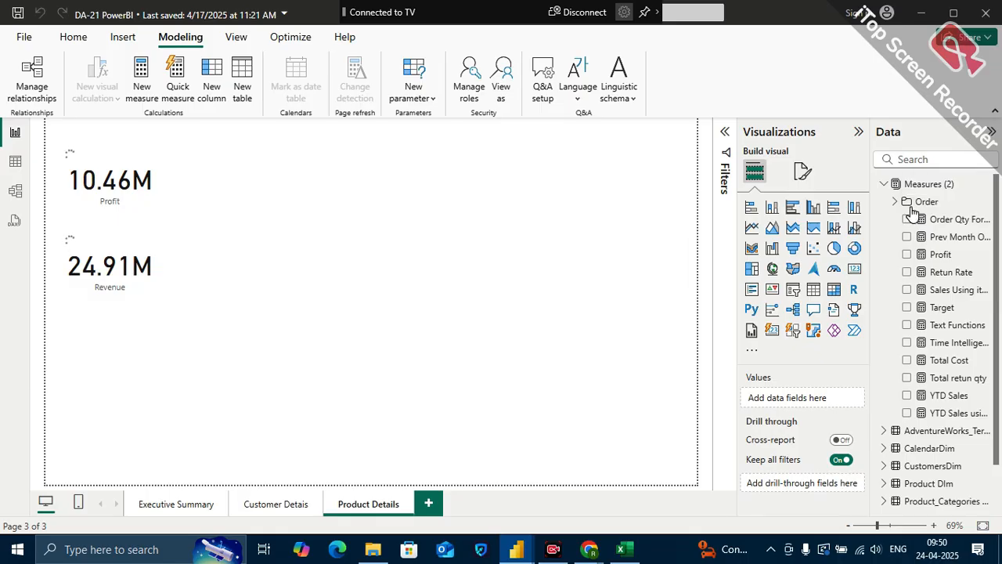
{"action": "type", "text": "Avg Retai"}
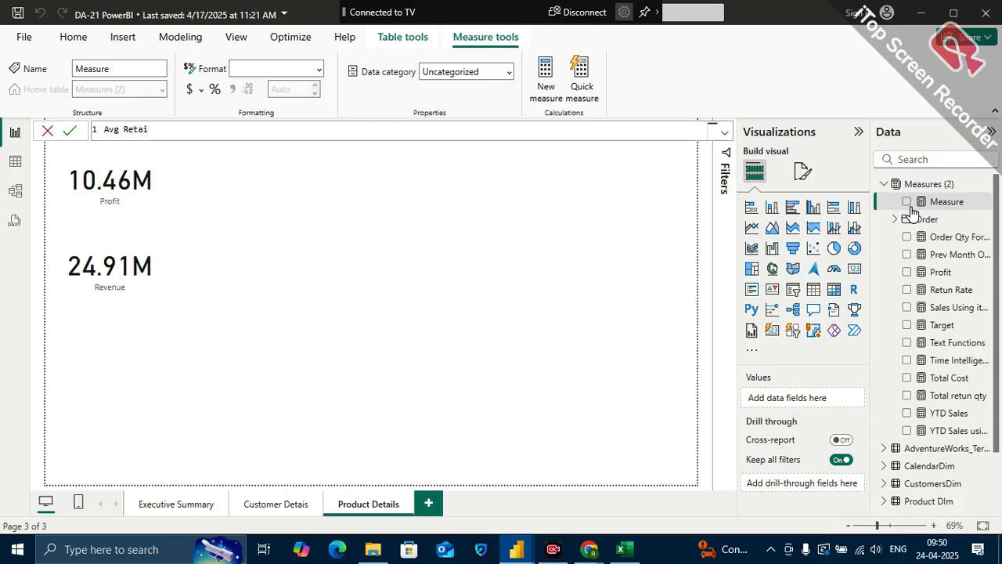
{"action": "type", "text": "l Pri"}
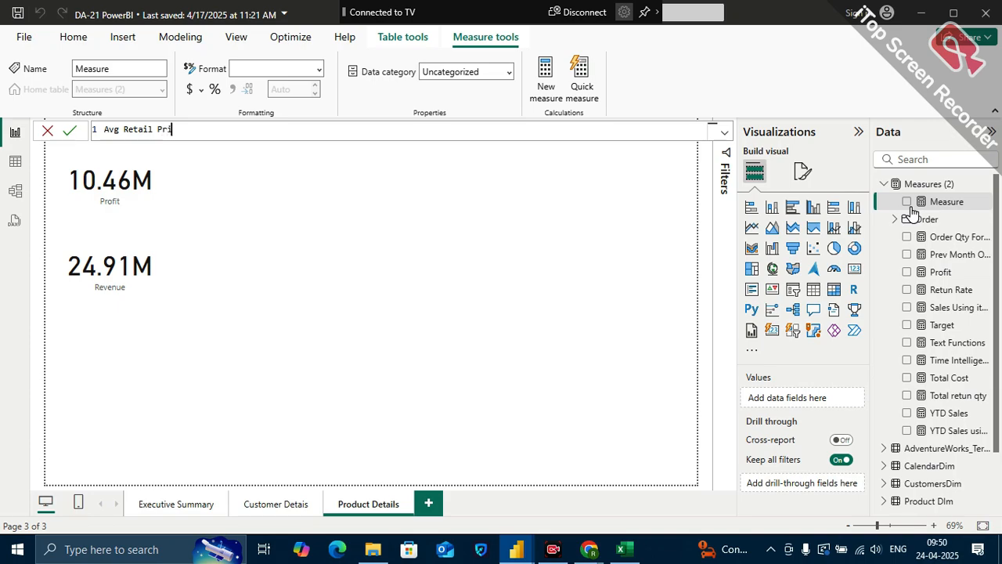
{"action": "type", "text": "ce = avg"}
Define the Avg Retail Price measure as AVERAGE('Product DIm'[ProductPrice]) and commit it
{"action": "key", "text": "BackSpace"}
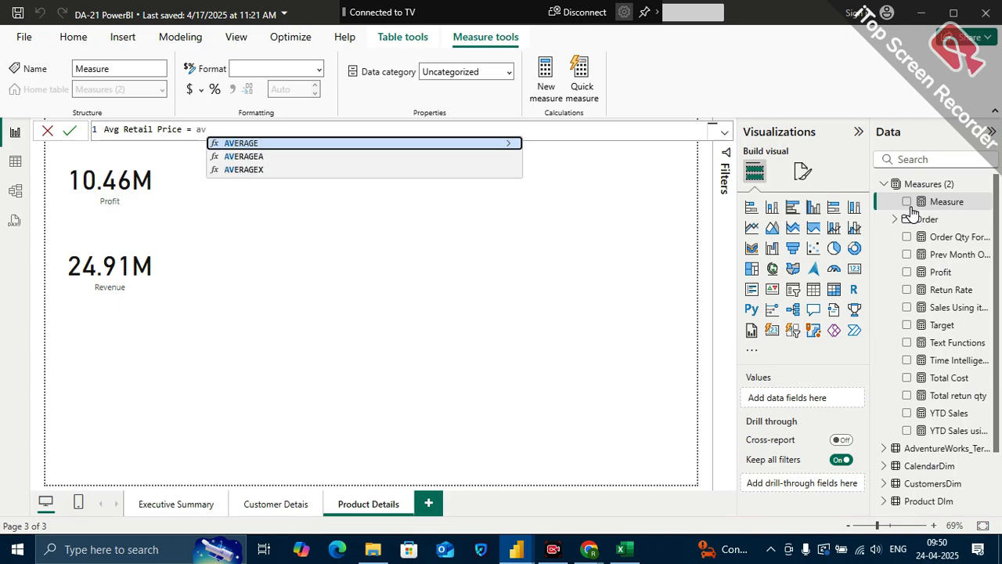
{"action": "left_click", "coordinate": [483, 147]}
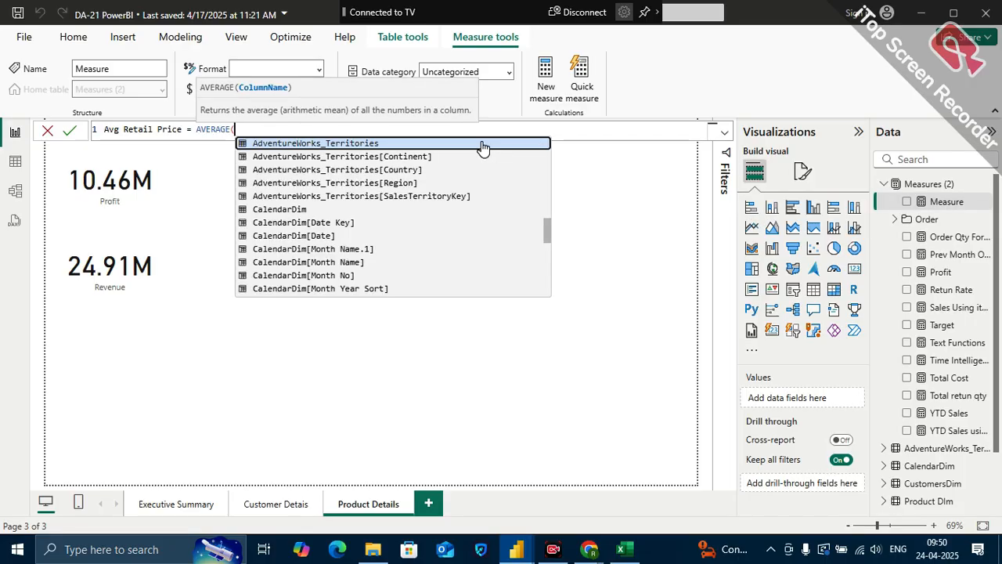
{"action": "type", "text": "pro"}
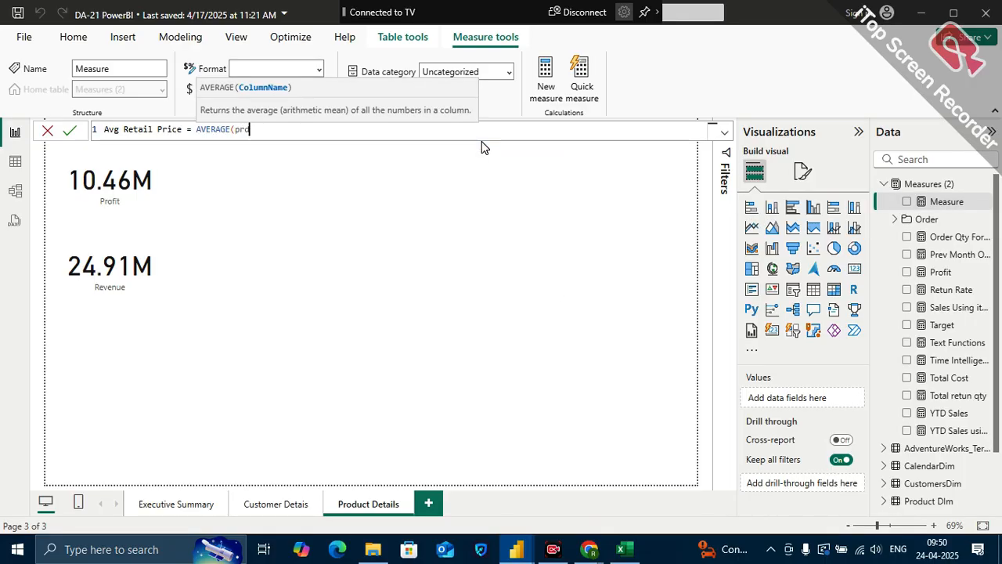
{"action": "key", "text": "BackSpace"}
{"action": "key", "text": "BackSpace"}
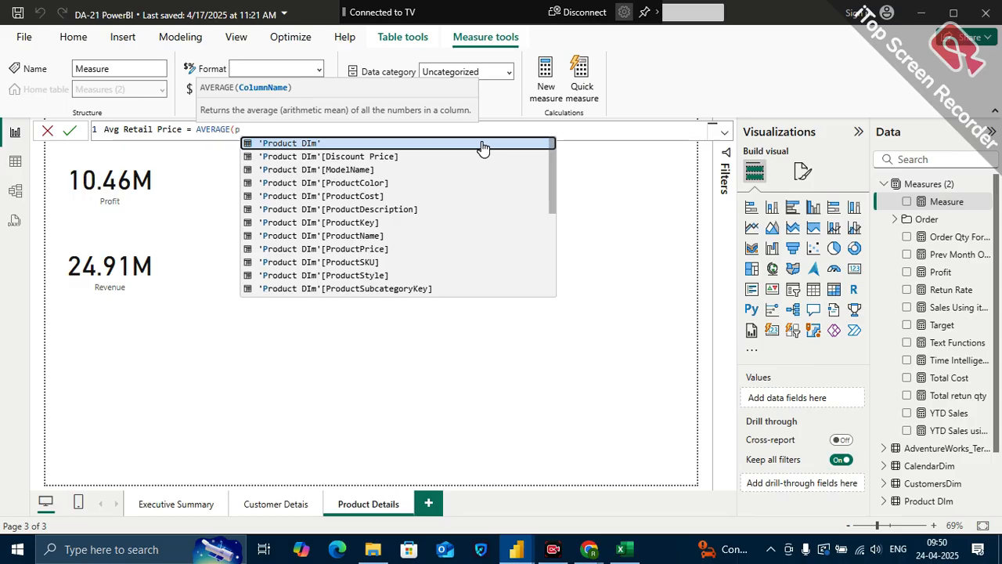
{"action": "type", "text": "rod"}
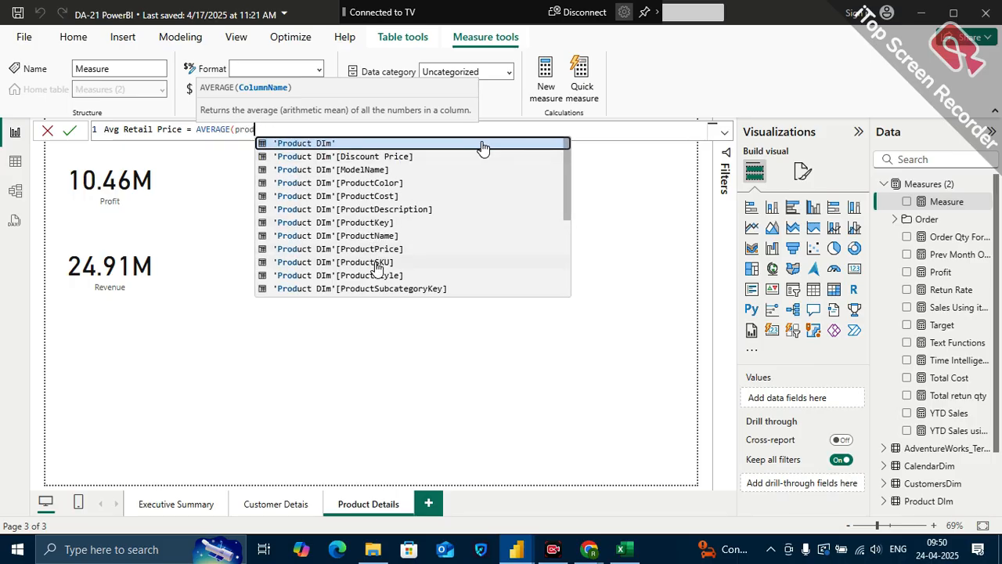
{"action": "left_click", "coordinate": [376, 249]}
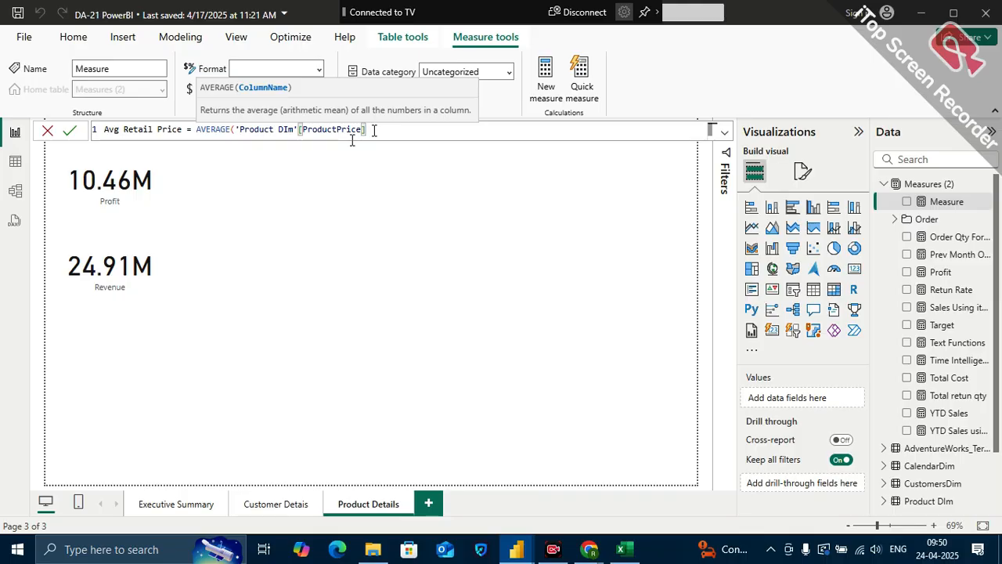
{"action": "type", "text": ")"}
{"action": "key", "text": "Return"}
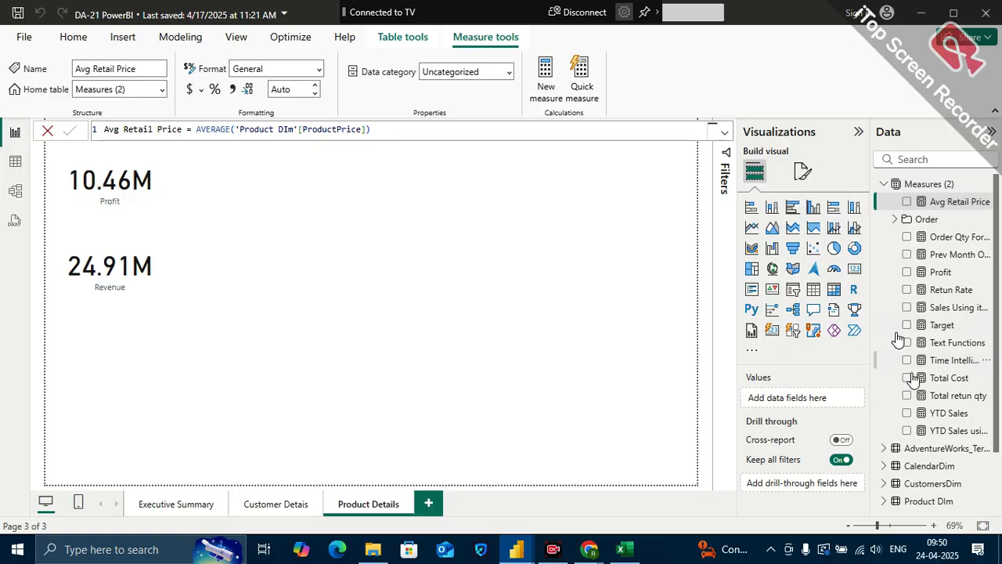
Add an empty table visual to the Product Details page, place it beside the cards and enlarge it
{"action": "left_click", "coordinate": [654, 326]}
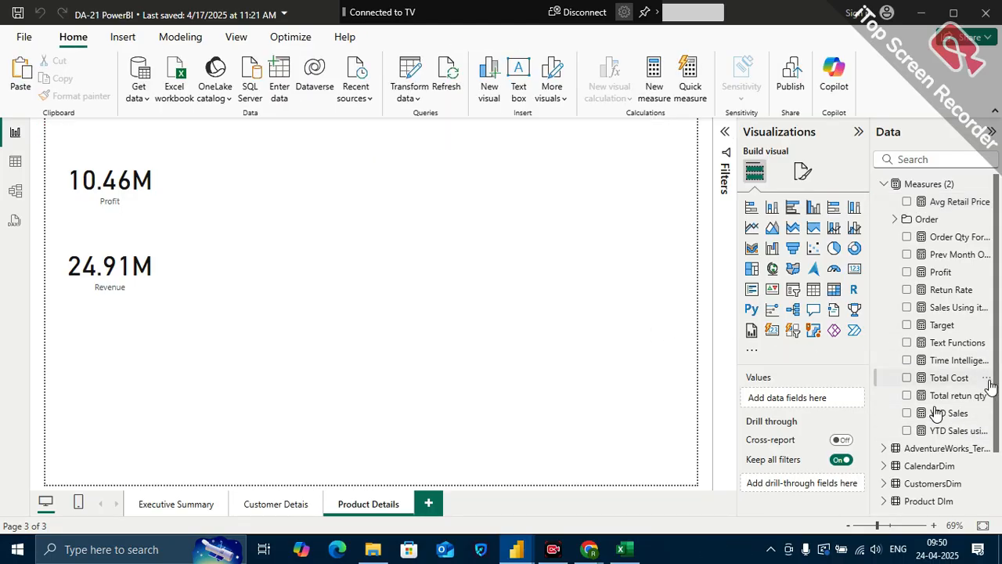
{"action": "scroll", "coordinate": [990, 384], "scroll_direction": "down", "scroll_amount": 2}
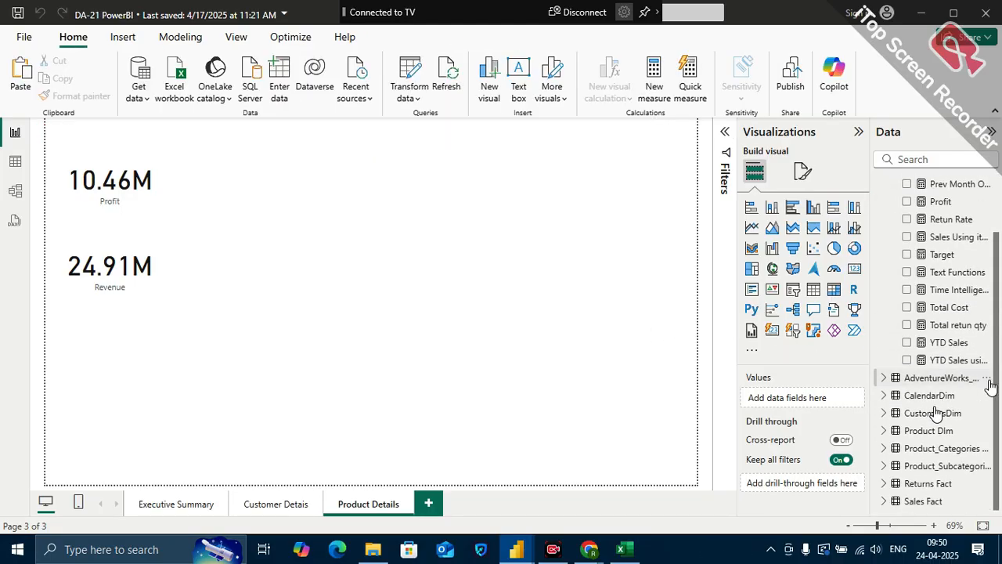
{"action": "left_click", "coordinate": [814, 294]}
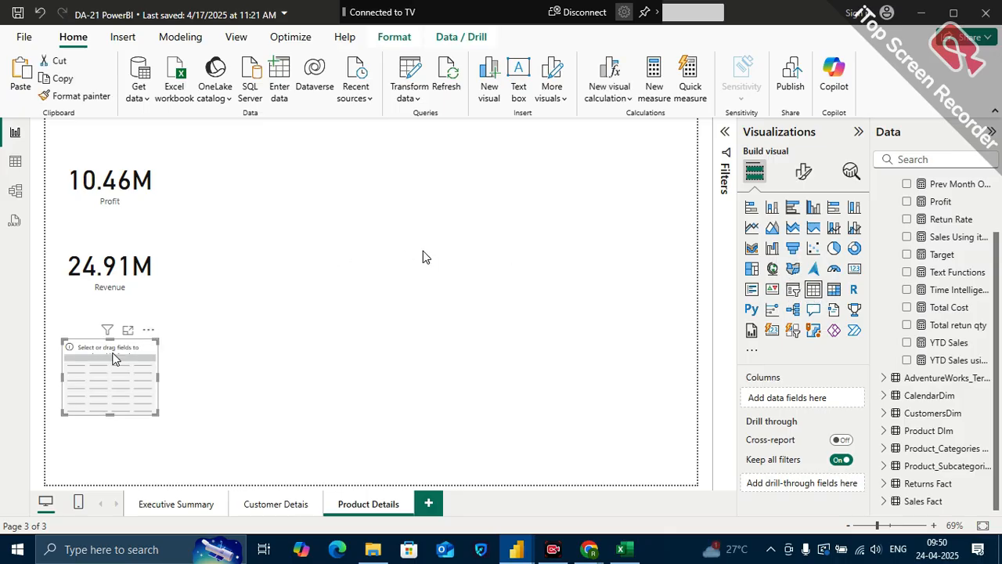
{"action": "left_click_drag", "start_coordinate": [74, 398], "coordinate": [371, 255]}
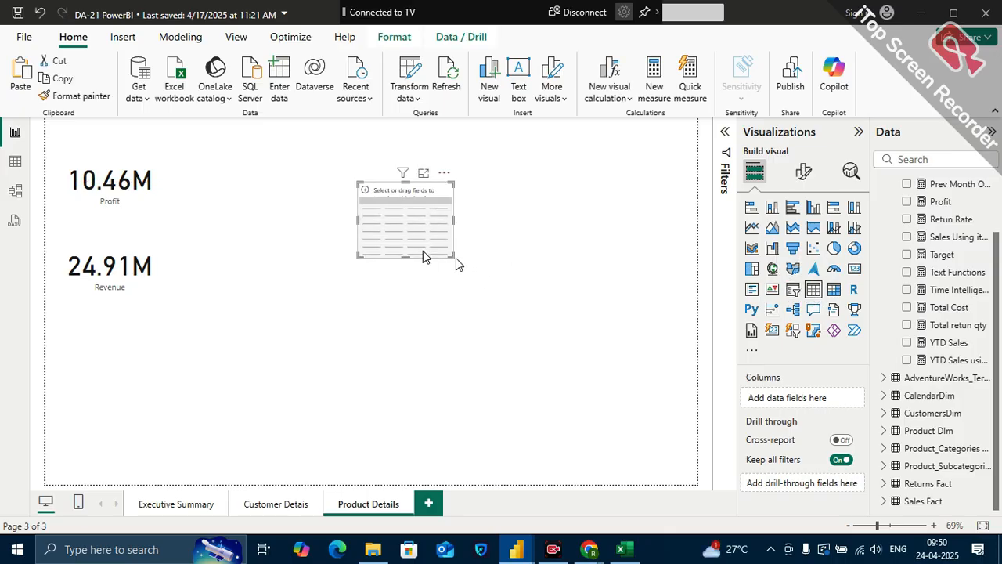
{"action": "left_click_drag", "start_coordinate": [452, 256], "coordinate": [615, 411]}
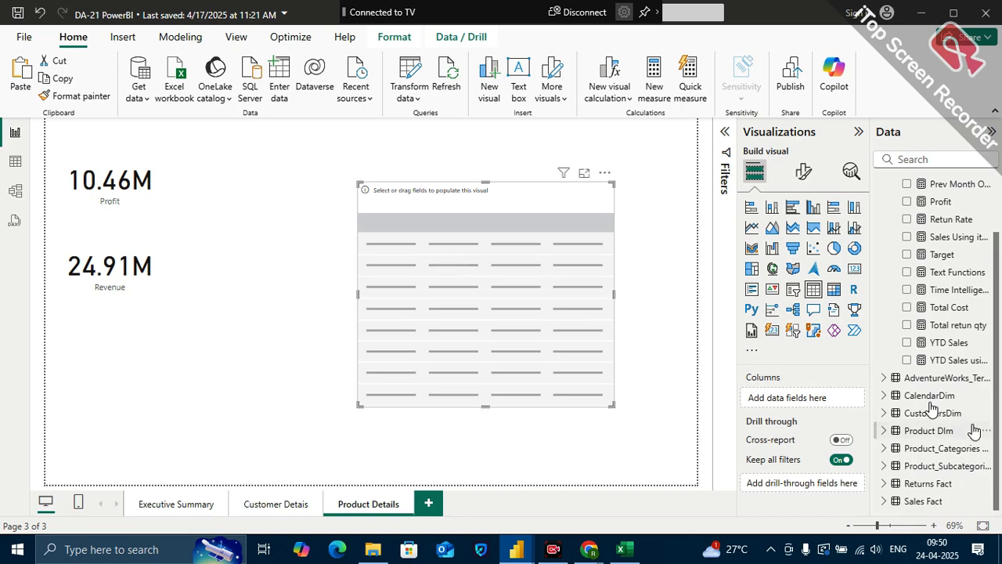
Add ProductName and ProductPrice from Product DIm to the table, with ProductPrice set to Don't summarize
{"action": "left_click", "coordinate": [884, 431]}
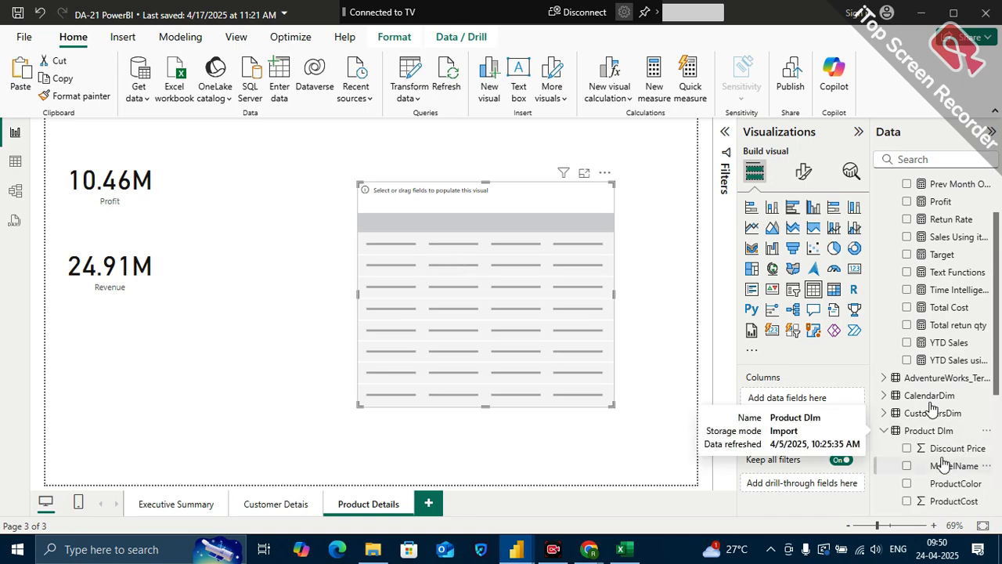
{"action": "scroll", "coordinate": [931, 447], "scroll_direction": "down", "scroll_amount": 2}
{"action": "left_click_drag", "start_coordinate": [954, 475], "coordinate": [836, 404]}
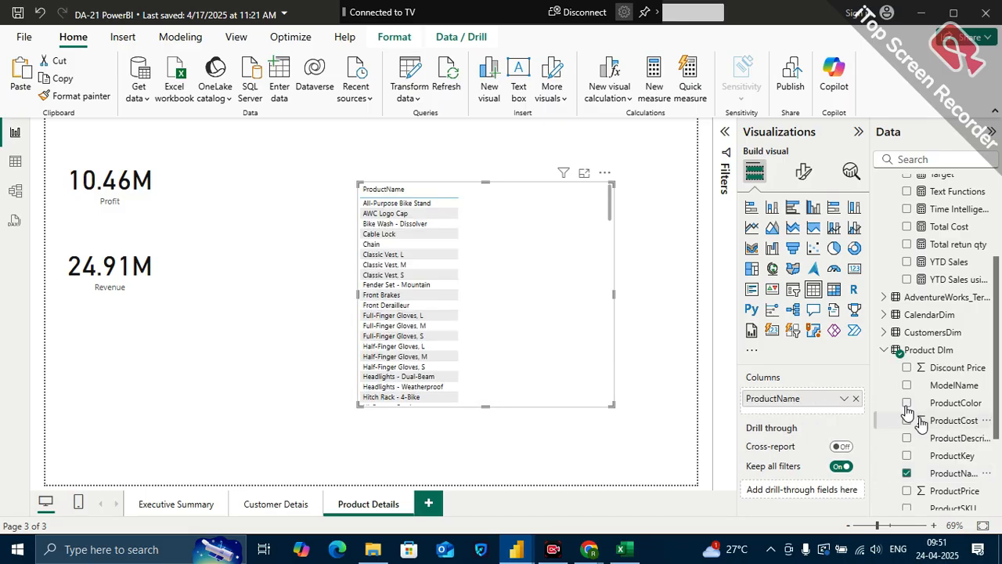
{"action": "scroll", "coordinate": [918, 421], "scroll_direction": "down", "scroll_amount": 1}
{"action": "left_click_drag", "start_coordinate": [952, 468], "coordinate": [804, 412]}
{"action": "left_click", "coordinate": [844, 417]}
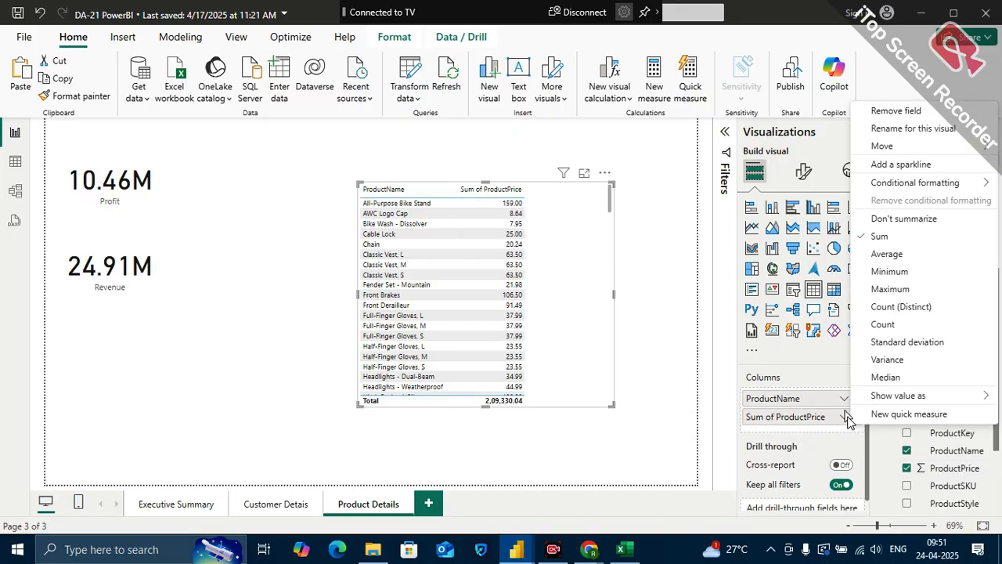
{"action": "left_click", "coordinate": [890, 219]}
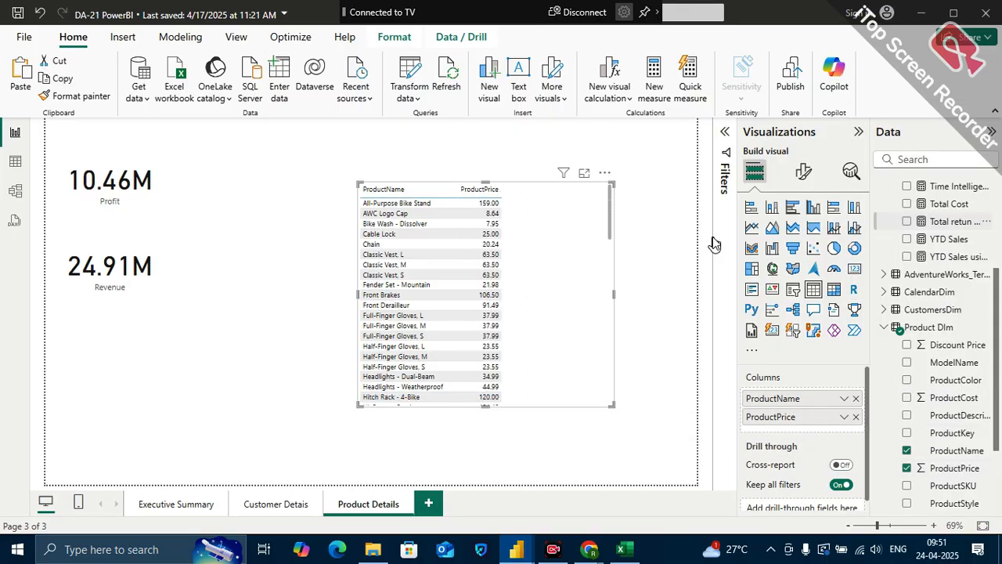
Add the Avg Retail Price measure to the table and compare it with each product's ProductPrice
{"action": "scroll", "coordinate": [951, 245], "scroll_direction": "up", "scroll_amount": 2}
{"action": "scroll", "coordinate": [950, 245], "scroll_direction": "up", "scroll_amount": 3}
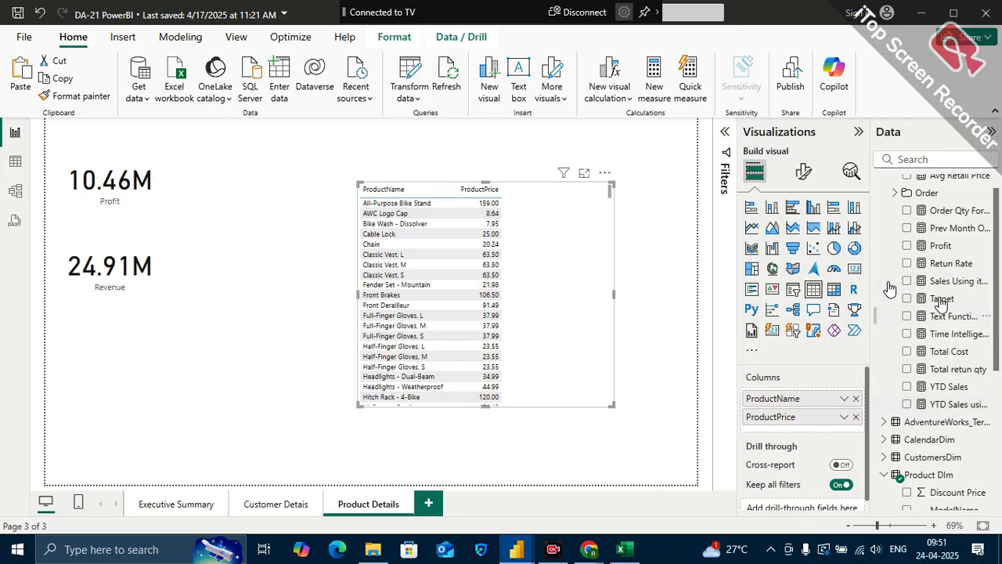
{"action": "scroll", "coordinate": [943, 317], "scroll_direction": "up", "scroll_amount": 1}
{"action": "left_click_drag", "start_coordinate": [952, 205], "coordinate": [841, 429]}
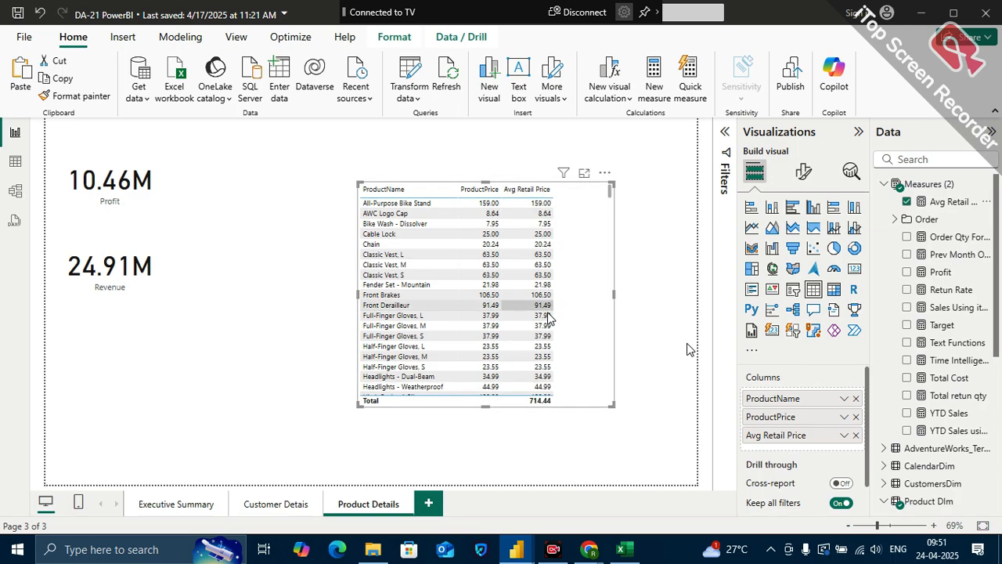
{"action": "scroll", "coordinate": [540, 282], "scroll_direction": "down", "scroll_amount": 2}
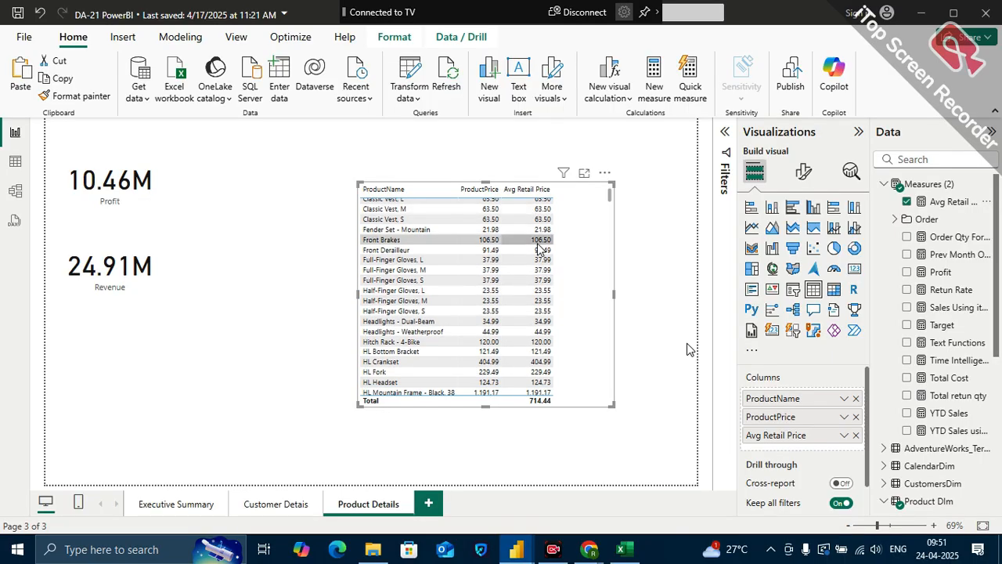
{"action": "scroll", "coordinate": [486, 234], "scroll_direction": "up", "scroll_amount": 2}
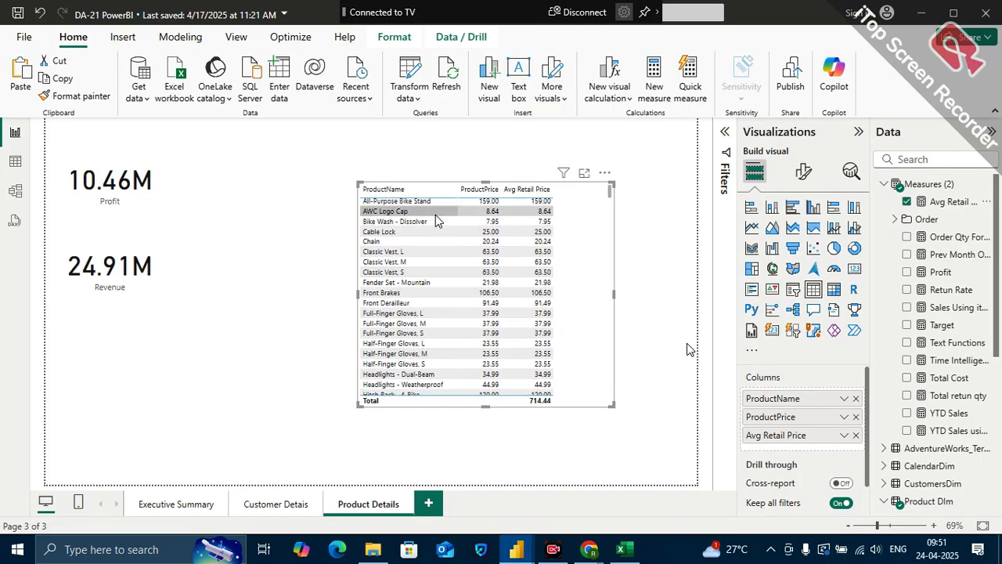
{"action": "scroll", "coordinate": [440, 264], "scroll_direction": "up", "scroll_amount": 1}
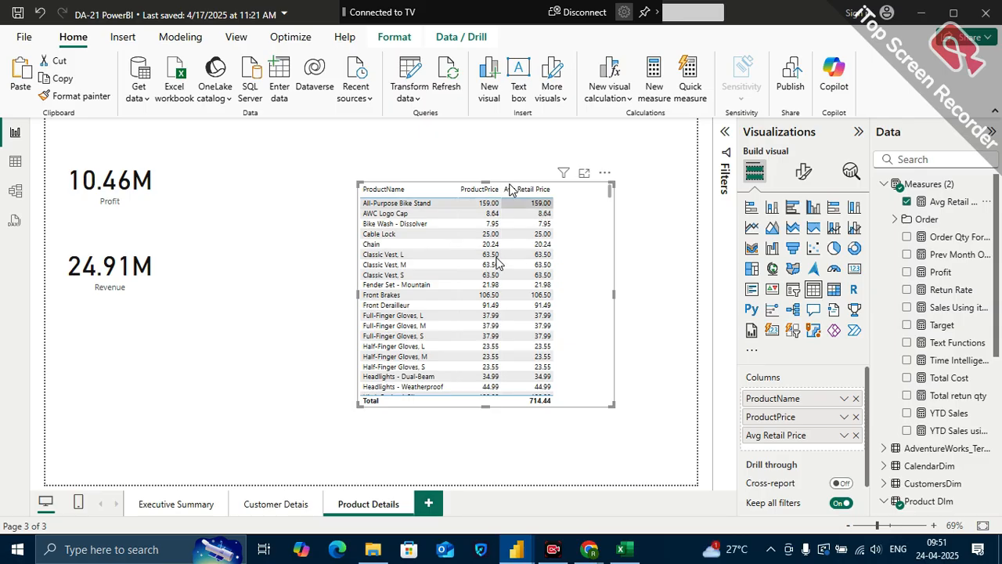
Make the product price table slightly narrower and taller, and move it higher on the page
{"action": "left_click_drag", "start_coordinate": [611, 406], "coordinate": [581, 424]}
{"action": "left_click_drag", "start_coordinate": [570, 361], "coordinate": [557, 315]}
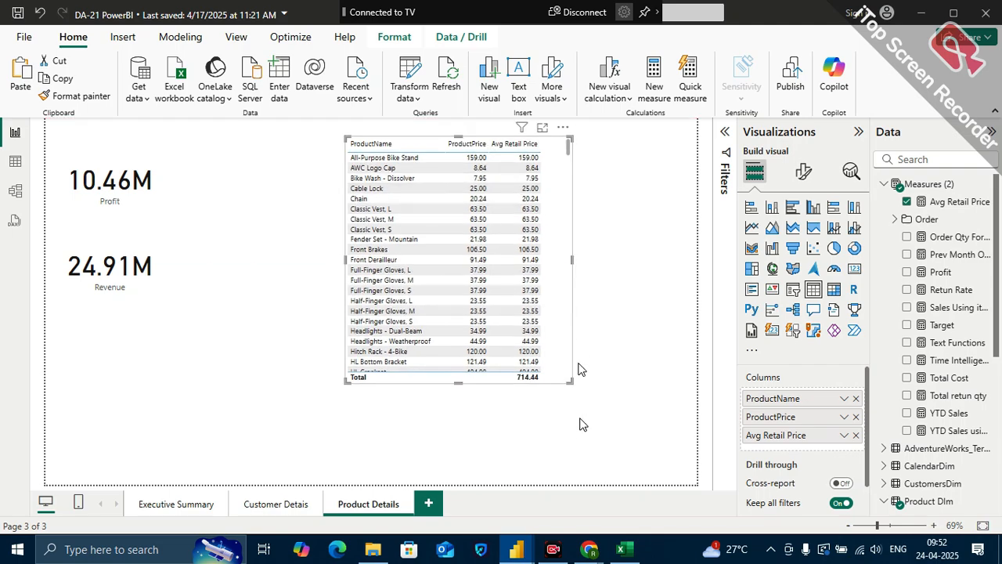
{"action": "mouse_move", "coordinate": [572, 379]}
{"action": "left_mouse_down"}
{"action": "mouse_move", "coordinate": [566, 388]}
{"action": "mouse_move", "coordinate": [588, 389]}
{"action": "left_mouse_up"}
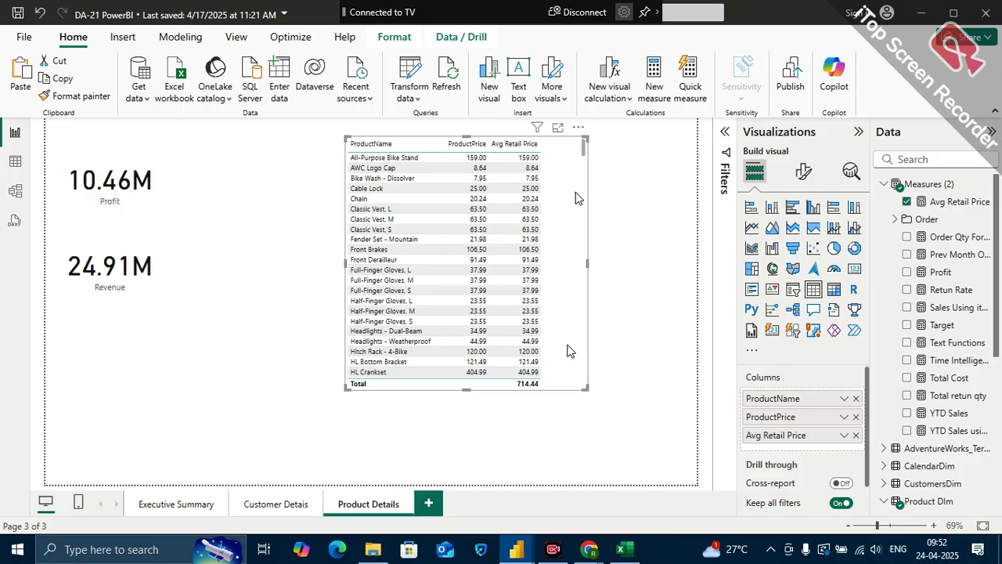
Switch to the Excel workbook and examine the 0.2 discount factor in the New price formula in I3
{"action": "left_click", "coordinate": [624, 551]}
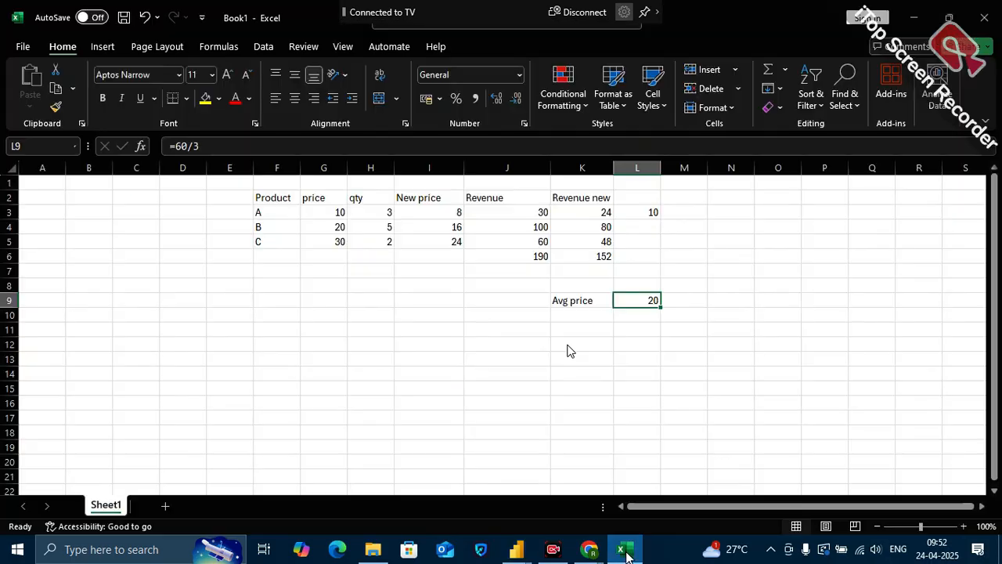
{"action": "left_click", "coordinate": [438, 167]}
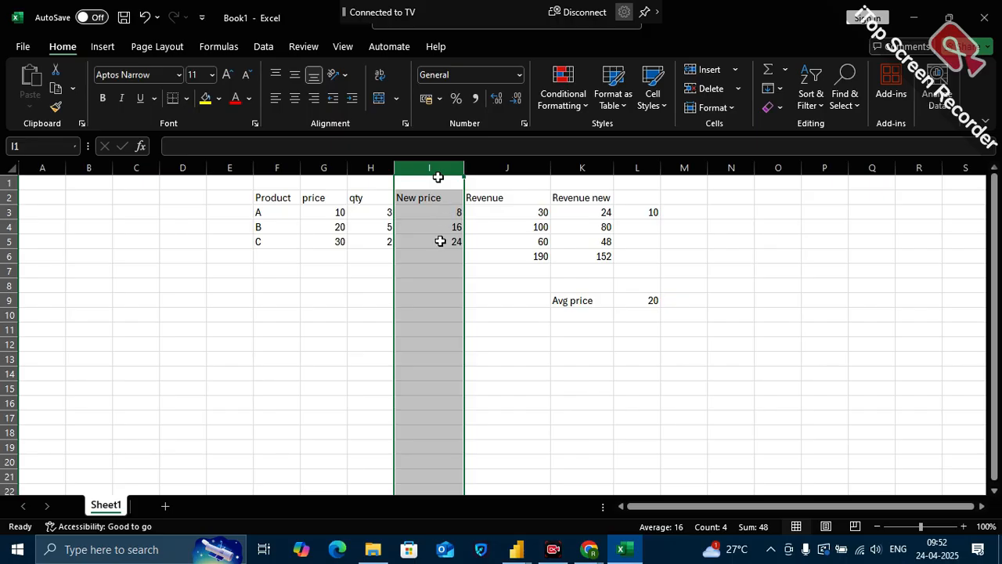
{"action": "left_click", "coordinate": [448, 217]}
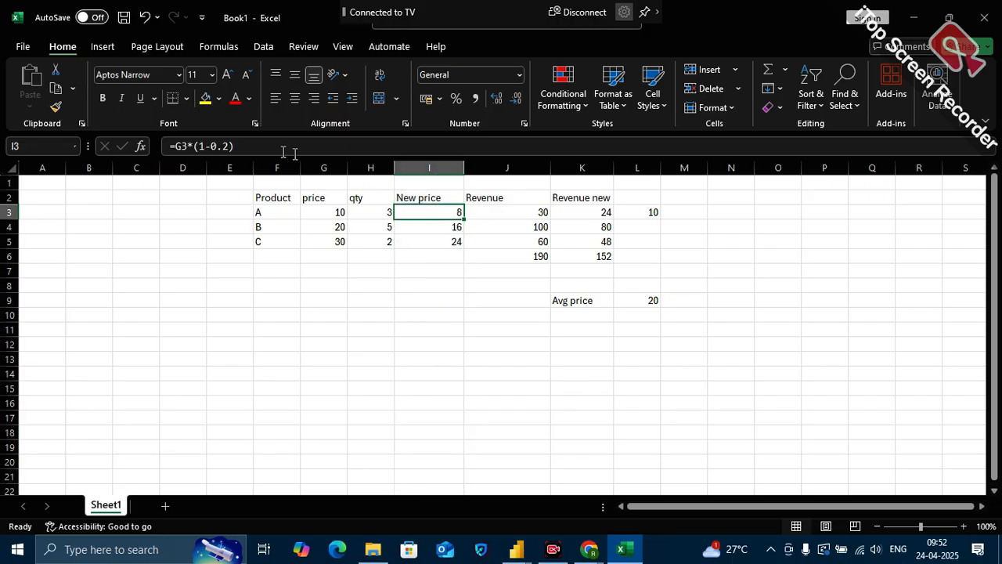
{"action": "left_click", "coordinate": [233, 146]}
{"action": "key", "text": "shift+Left"}
{"action": "key", "text": "shift+Left"}
{"action": "key", "text": "shift+Left"}
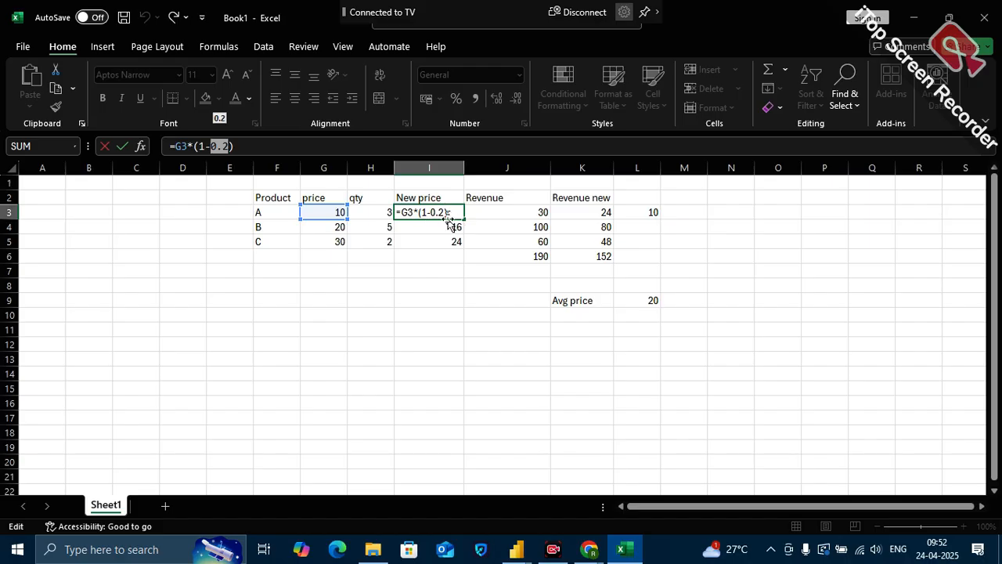
{"action": "left_click", "coordinate": [438, 248]}
{"action": "key", "text": "Escape"}
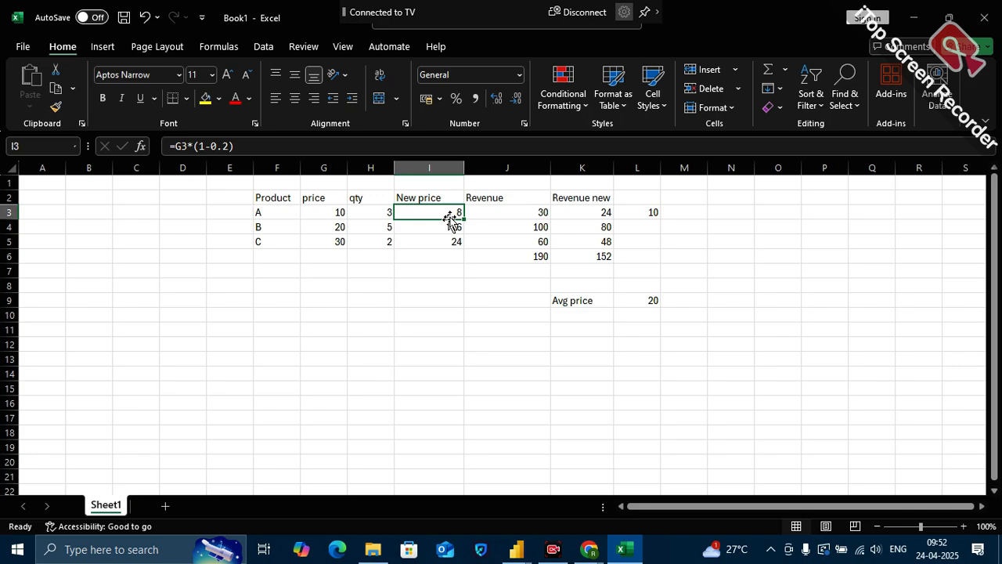
Switch back to the Power BI report, move the product table next to the Profit and Revenue cards and narrow it
{"action": "left_click", "coordinate": [625, 553]}
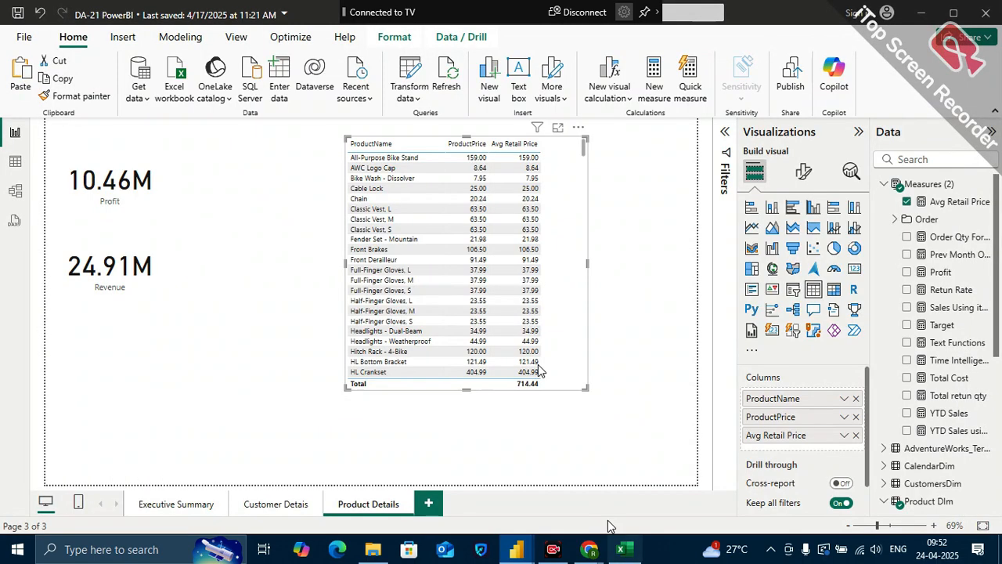
{"action": "left_click_drag", "start_coordinate": [568, 354], "coordinate": [417, 358]}
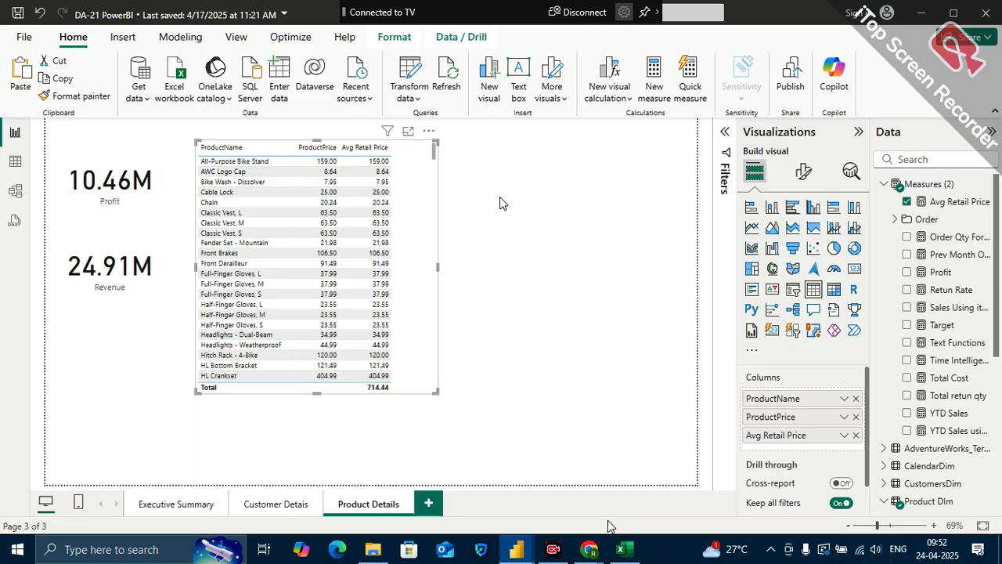
{"action": "left_click_drag", "start_coordinate": [435, 389], "coordinate": [412, 400]}
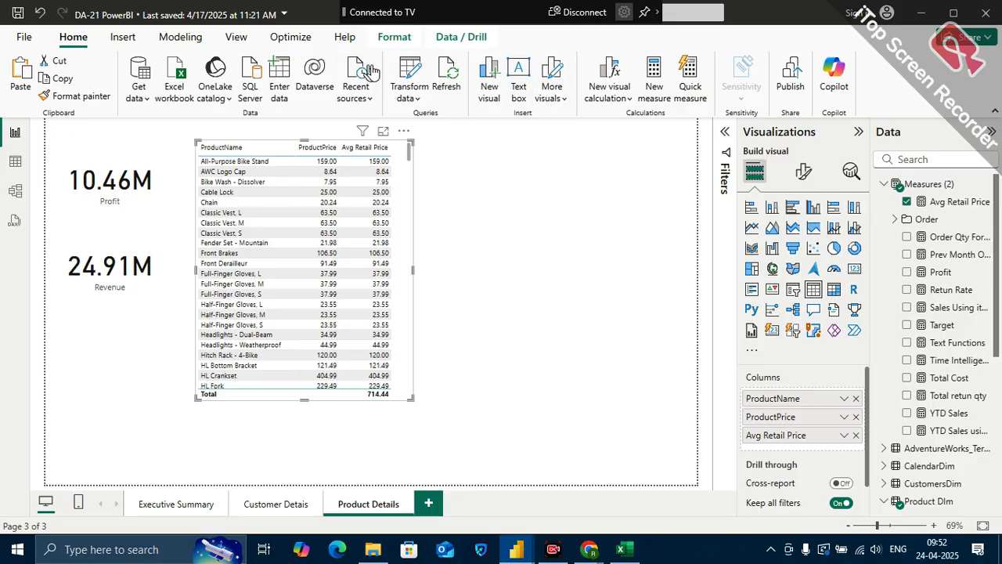
Start a new numeric range parameter and name it Adjusted Price
{"action": "left_click", "coordinate": [177, 38]}
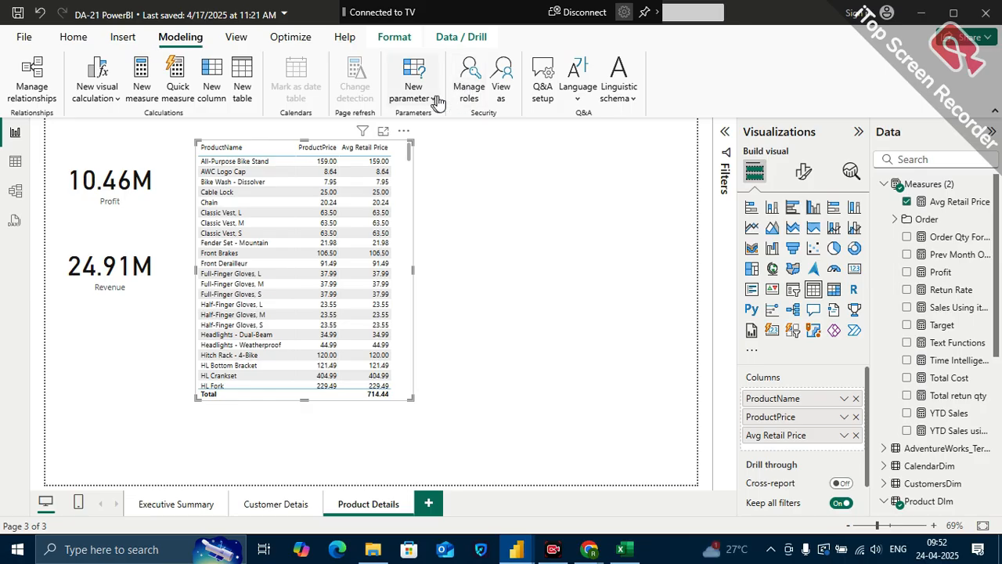
{"action": "left_click", "coordinate": [435, 99]}
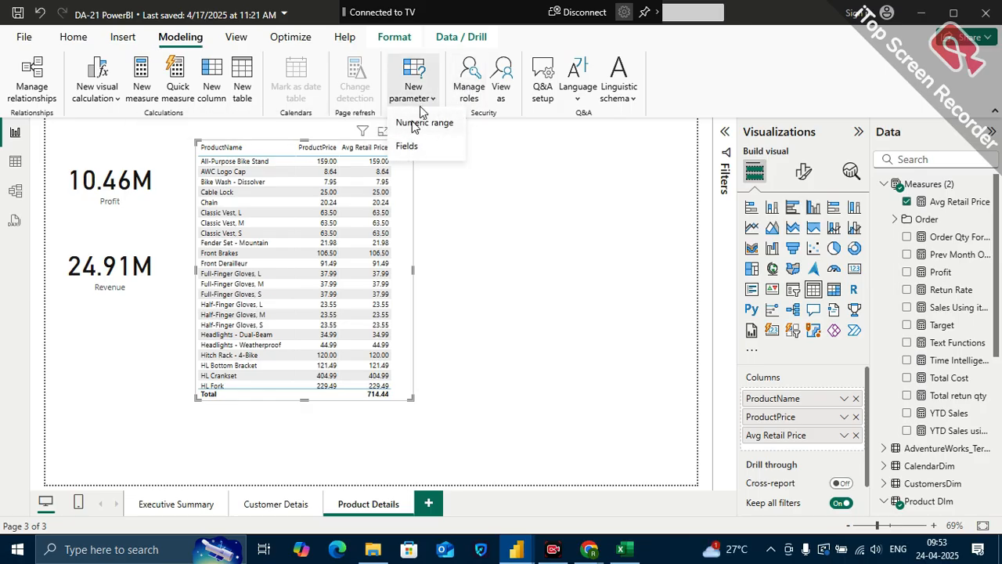
{"action": "left_click", "coordinate": [418, 128]}
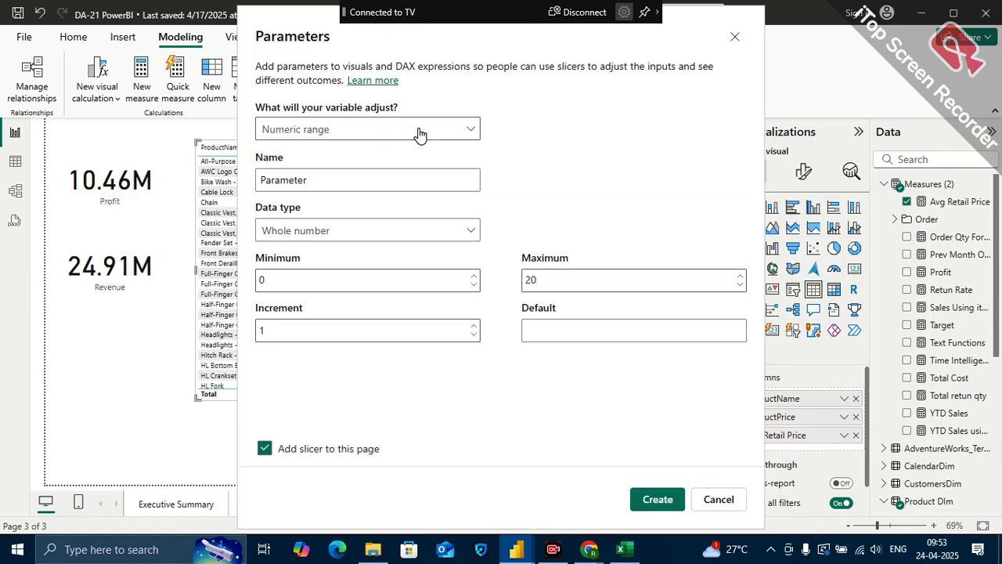
{"action": "left_click", "coordinate": [314, 181]}
{"action": "double_click", "coordinate": [319, 178]}
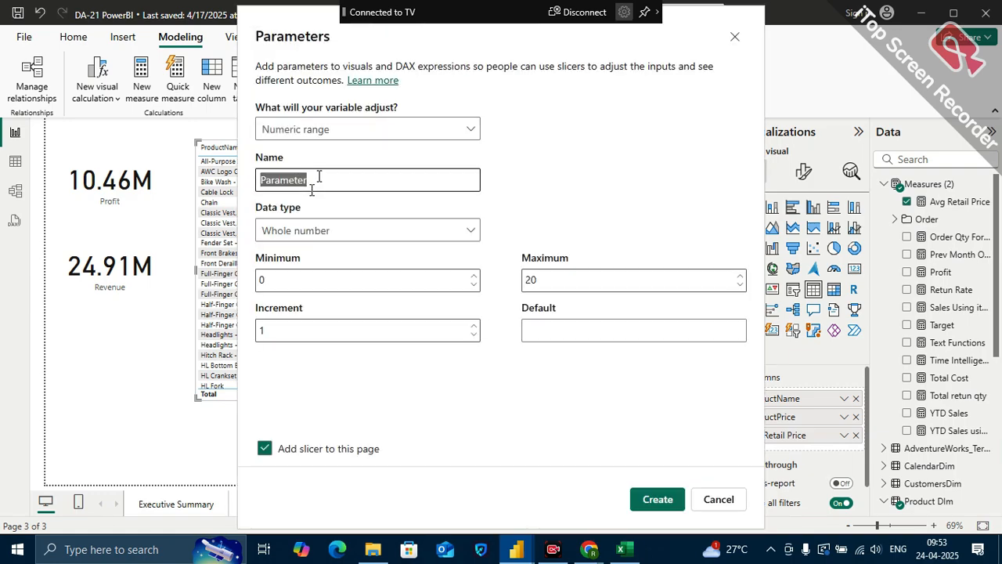
{"action": "key", "text": "BackSpace"}
{"action": "type", "text": "Adjusted Price"}
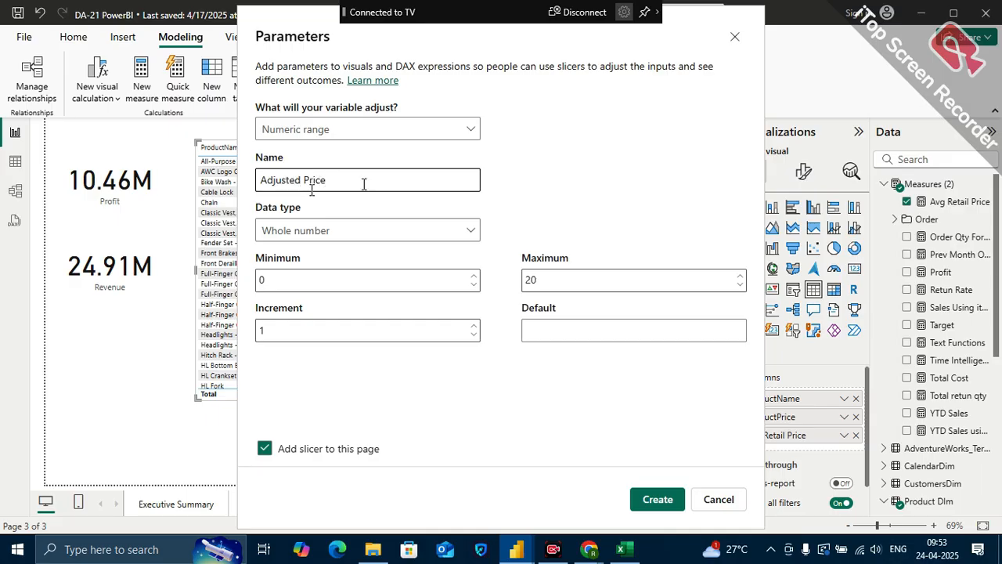
Set the parameter's data type to Decimal number and its minimum to -1
{"action": "left_click", "coordinate": [313, 235]}
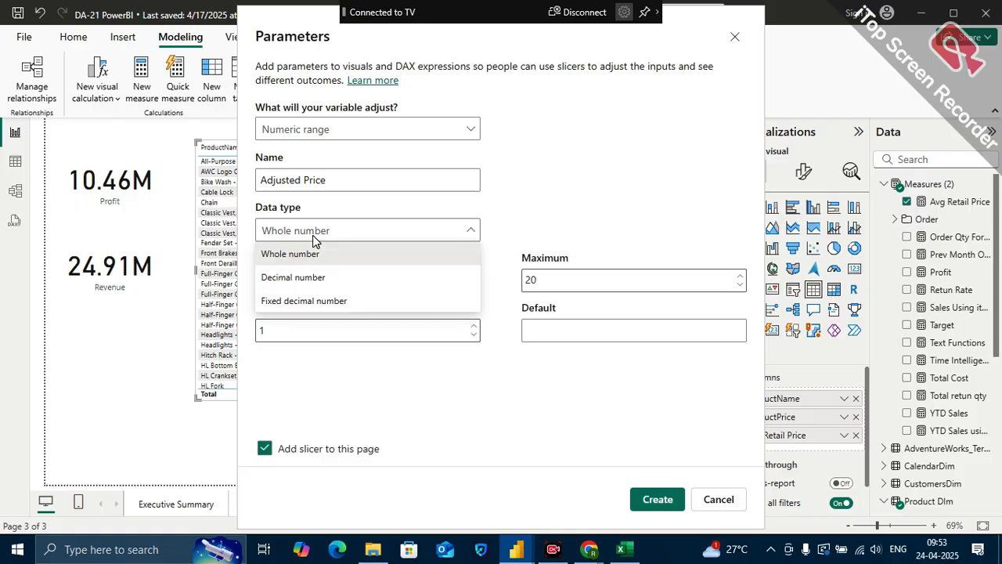
{"action": "left_click", "coordinate": [312, 274]}
{"action": "left_click", "coordinate": [293, 282]}
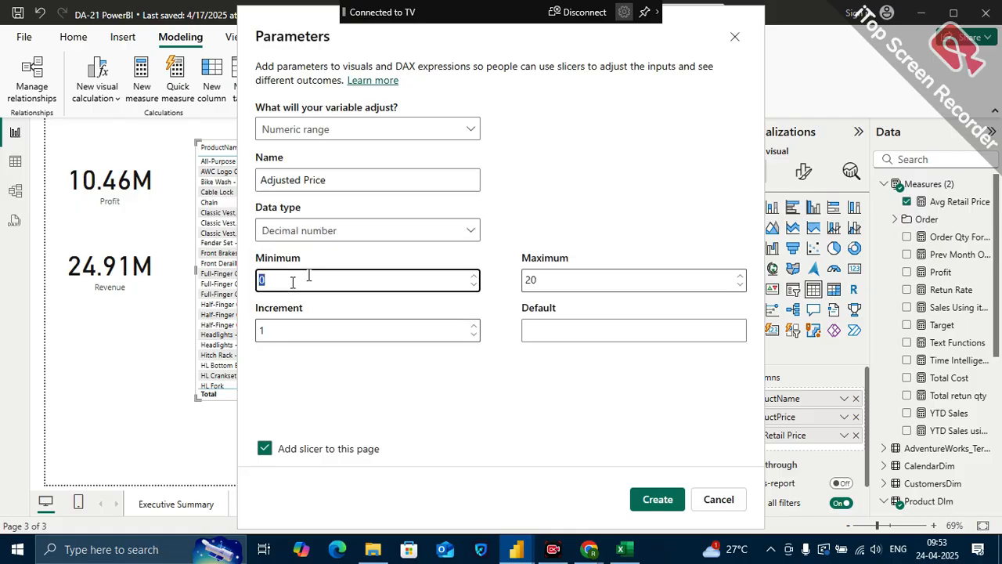
{"action": "key", "text": "BackSpace"}
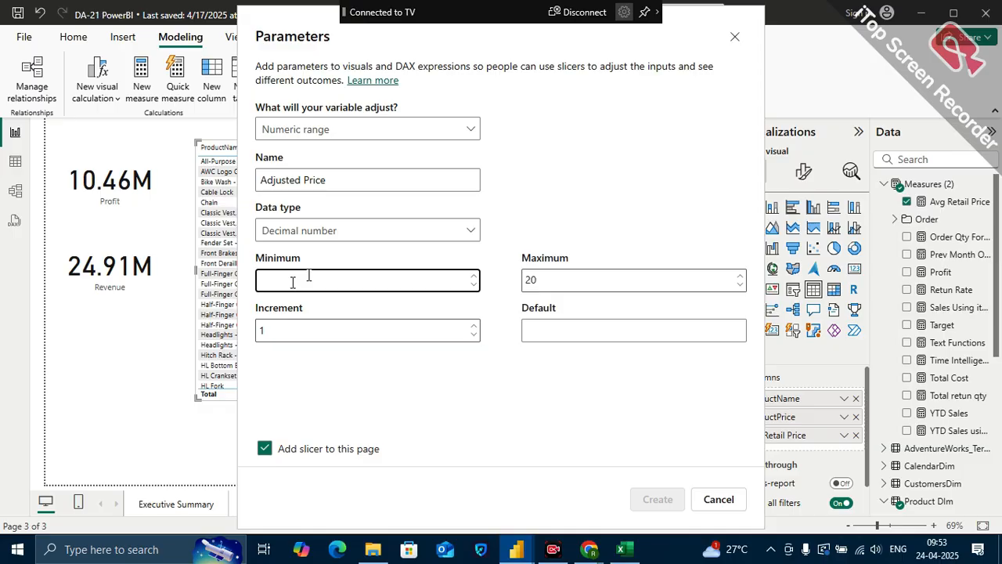
{"action": "type", "text": "-1"}
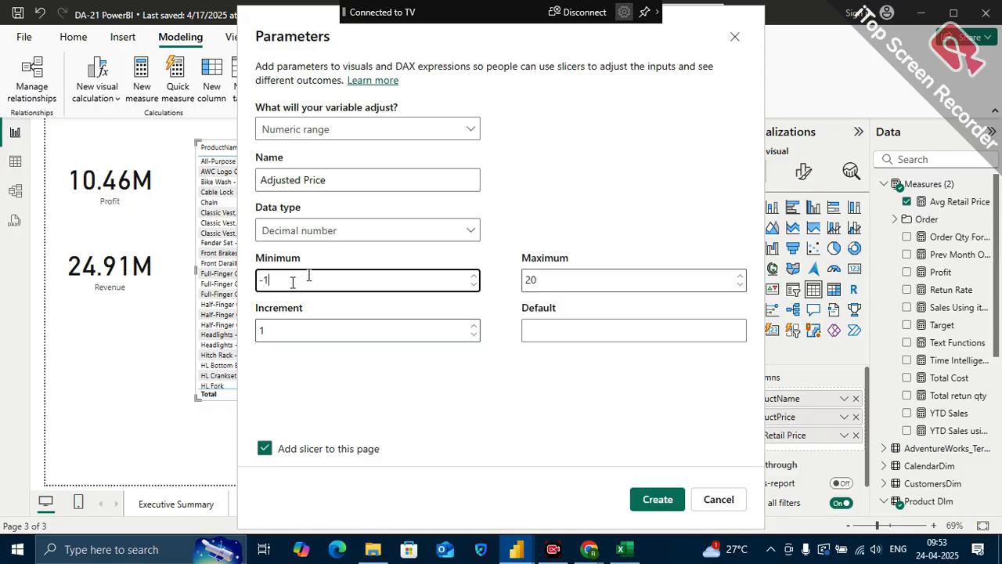
Set the parameter's maximum to 0.1
{"action": "left_click", "coordinate": [287, 331]}
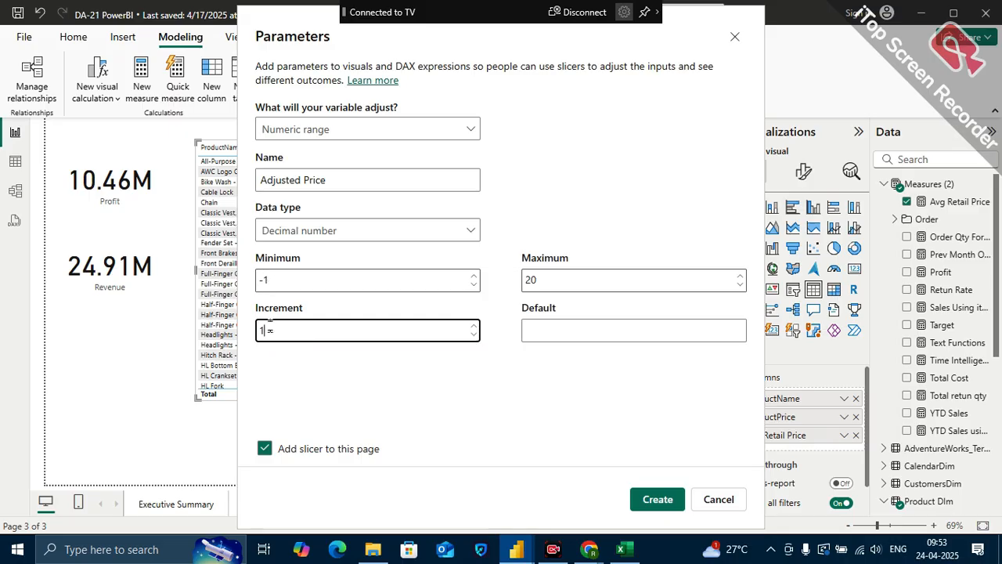
{"action": "left_click", "coordinate": [559, 279]}
{"action": "key", "text": "Delete"}
{"action": "key", "text": "Delete"}
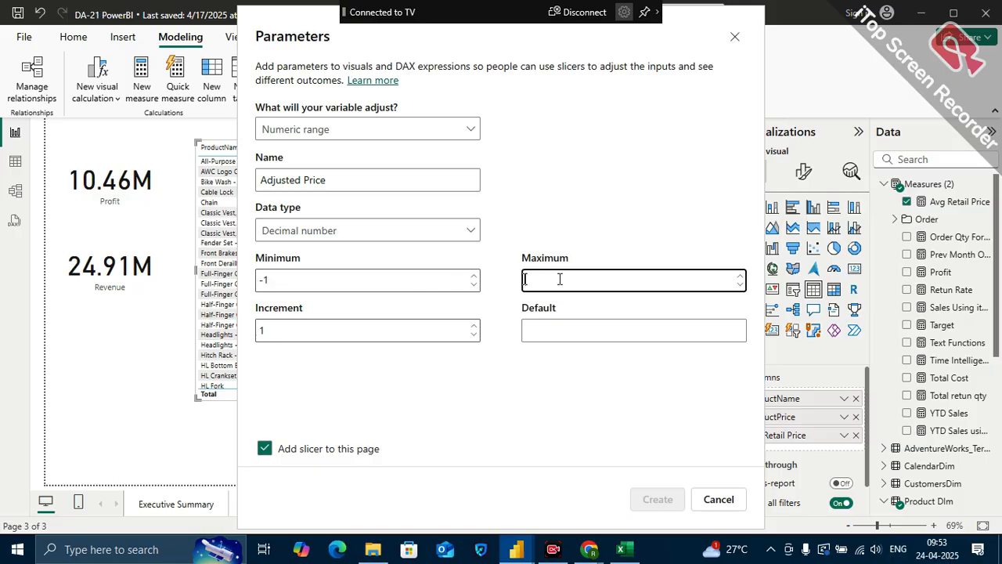
{"action": "type", "text": "10"}
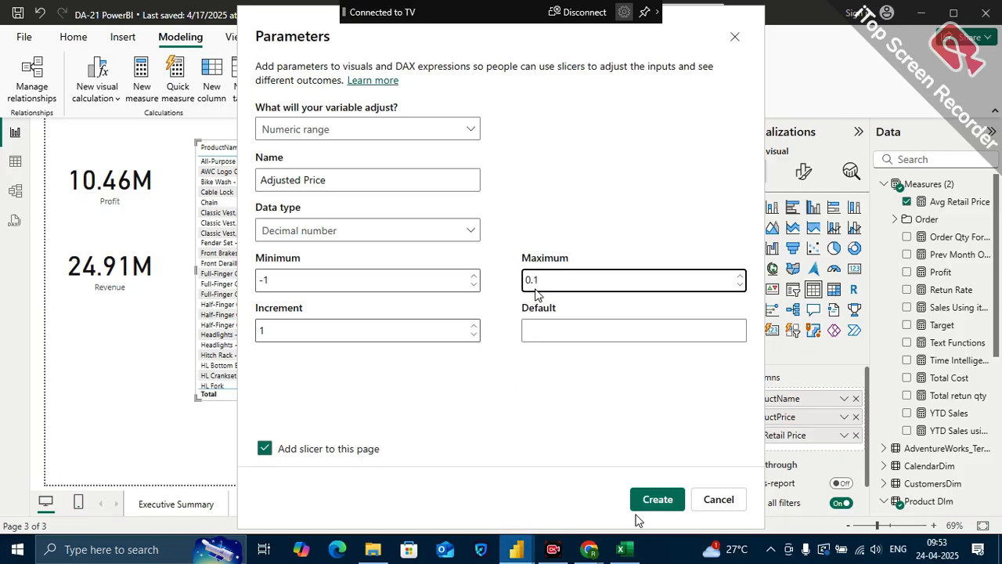
Switch to the Google Meet window to check the meeting, and return to the Power BI report
{"action": "mouse_move", "coordinate": [564, 539]}
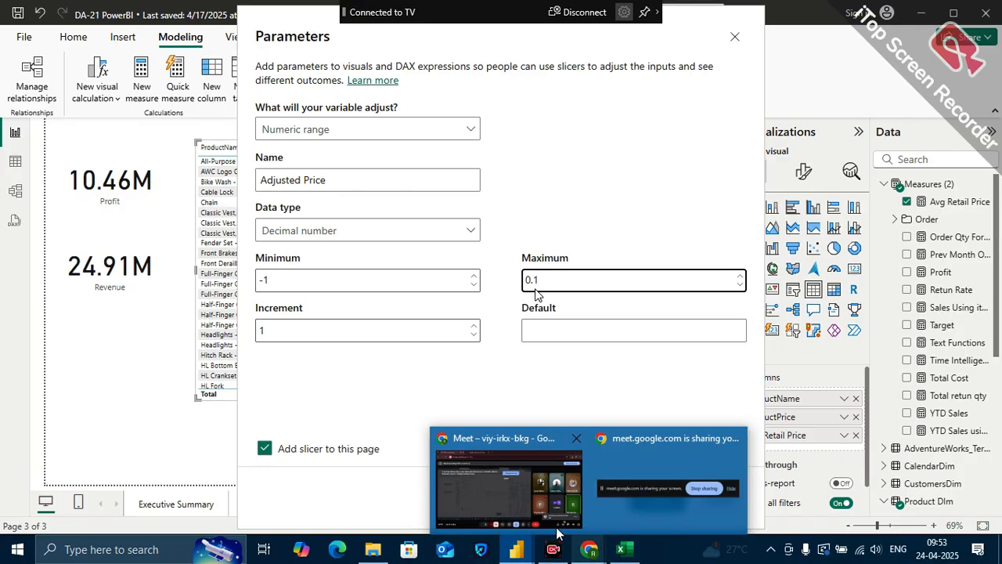
{"action": "left_click", "coordinate": [491, 490]}
{"action": "left_click", "coordinate": [902, 451]}
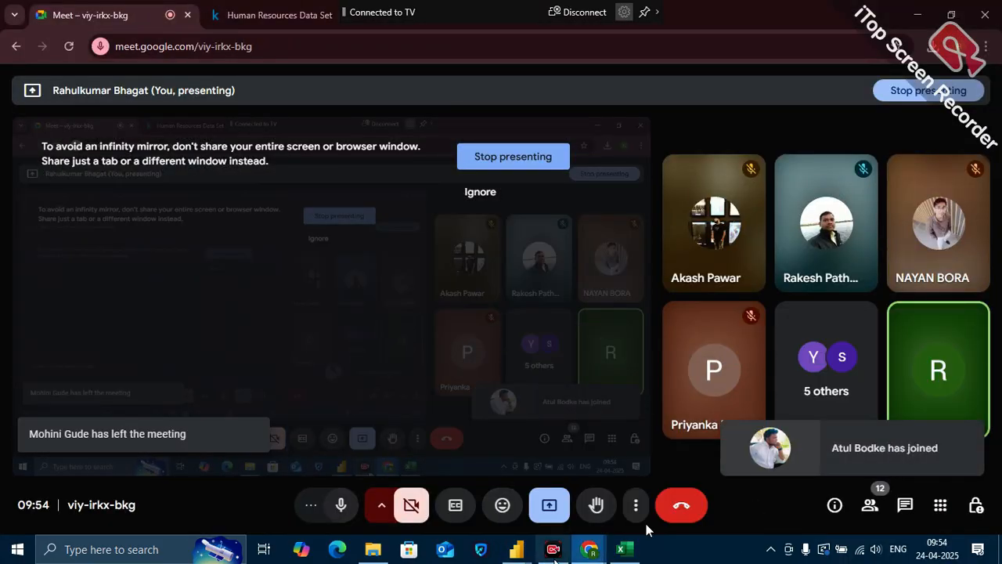
{"action": "mouse_move", "coordinate": [516, 549]}
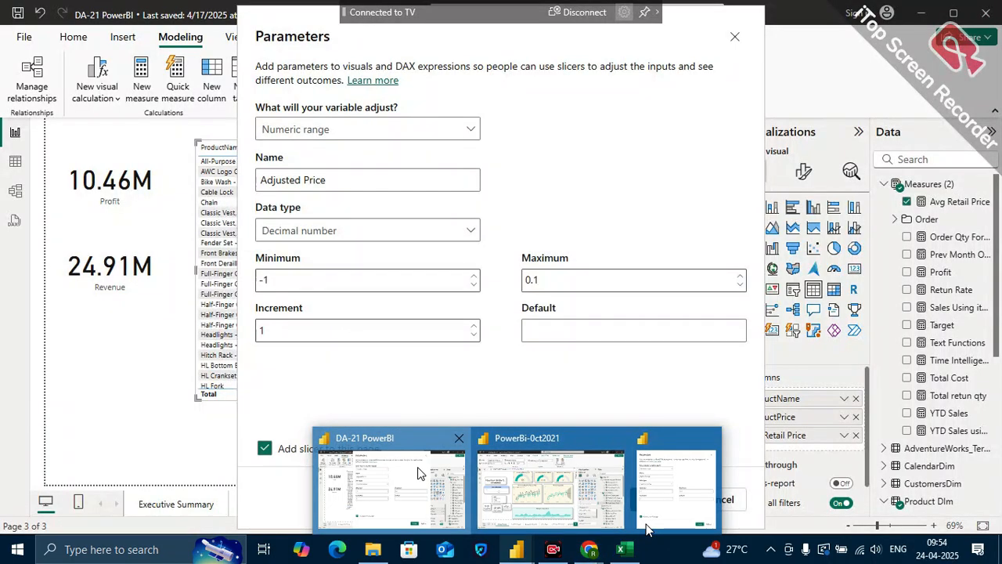
{"action": "left_click", "coordinate": [647, 530]}
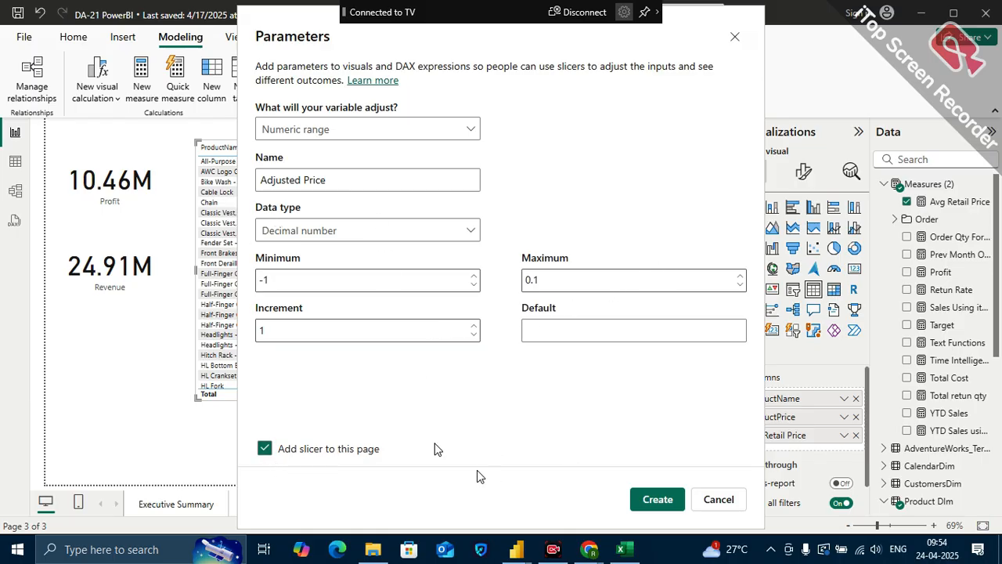
Create the Adjusted Price parameter with its slicer, shrink the slicer to a short strip and move it lower on the page, beside the product table
{"action": "left_click", "coordinate": [662, 498]}
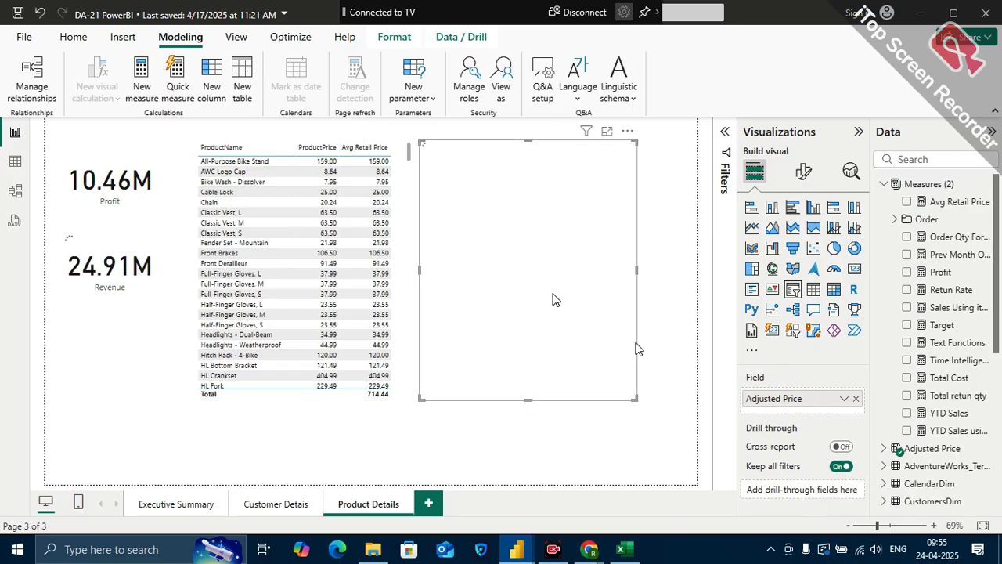
{"action": "left_click_drag", "start_coordinate": [636, 399], "coordinate": [645, 202]}
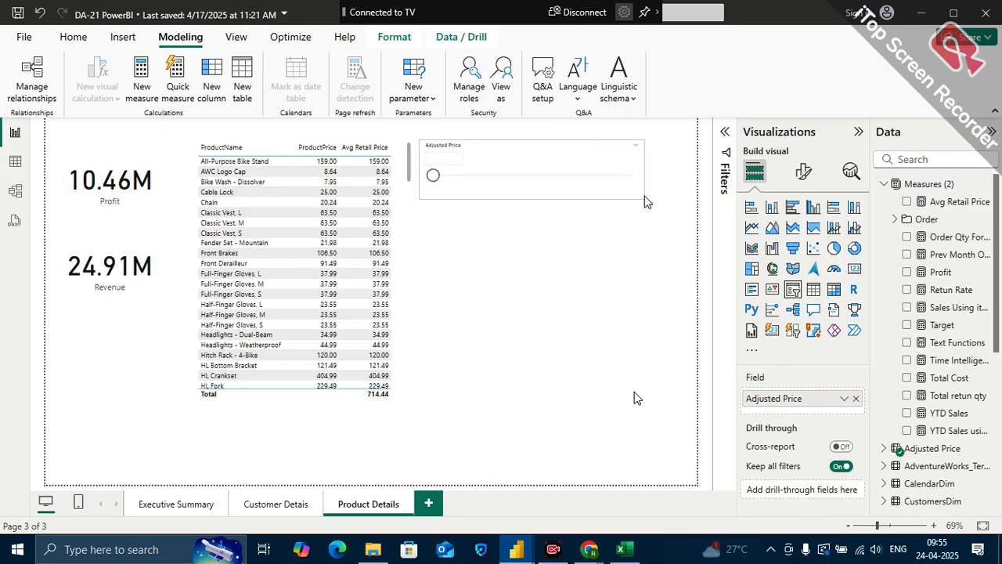
{"action": "left_click_drag", "start_coordinate": [567, 154], "coordinate": [594, 376]}
{"action": "left_click", "coordinate": [803, 170]}
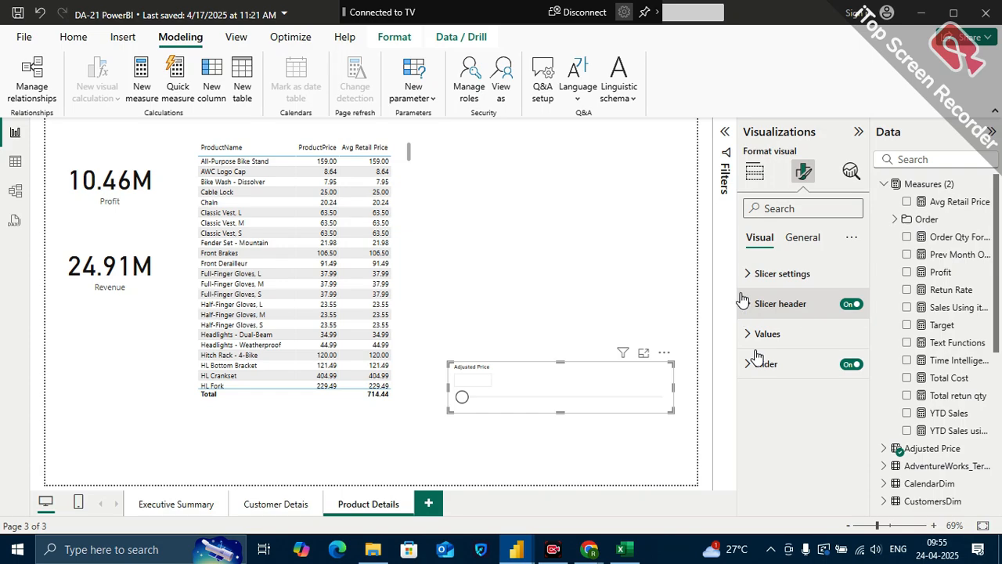
{"action": "left_click", "coordinate": [780, 207]}
{"action": "type", "text": "bac"}
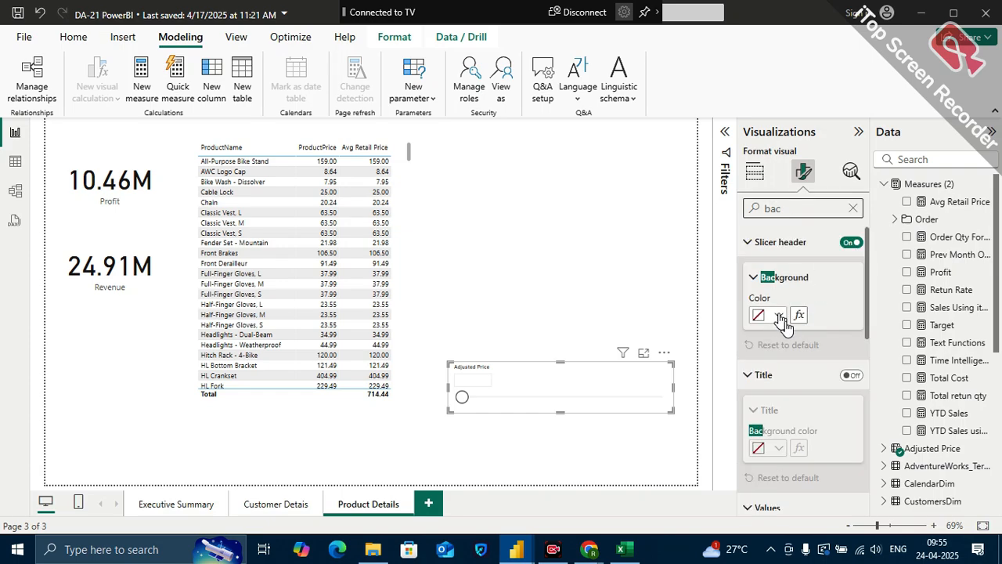
{"action": "left_click", "coordinate": [628, 293]}
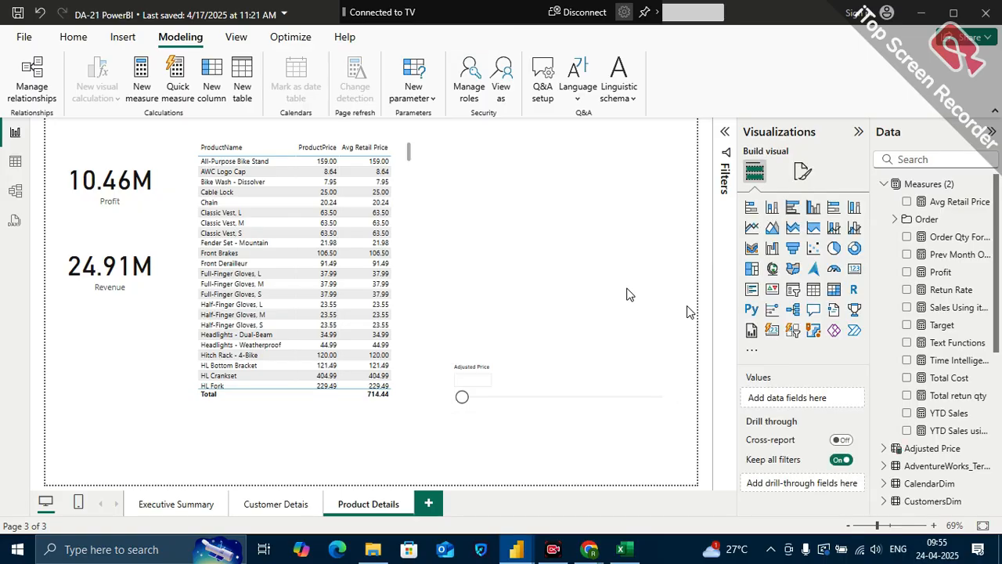
Look through the canvas background colours for Product Details and check the hex code of the Customer Detais page's background
{"action": "left_click", "coordinate": [802, 171]}
{"action": "left_click", "coordinate": [759, 307]}
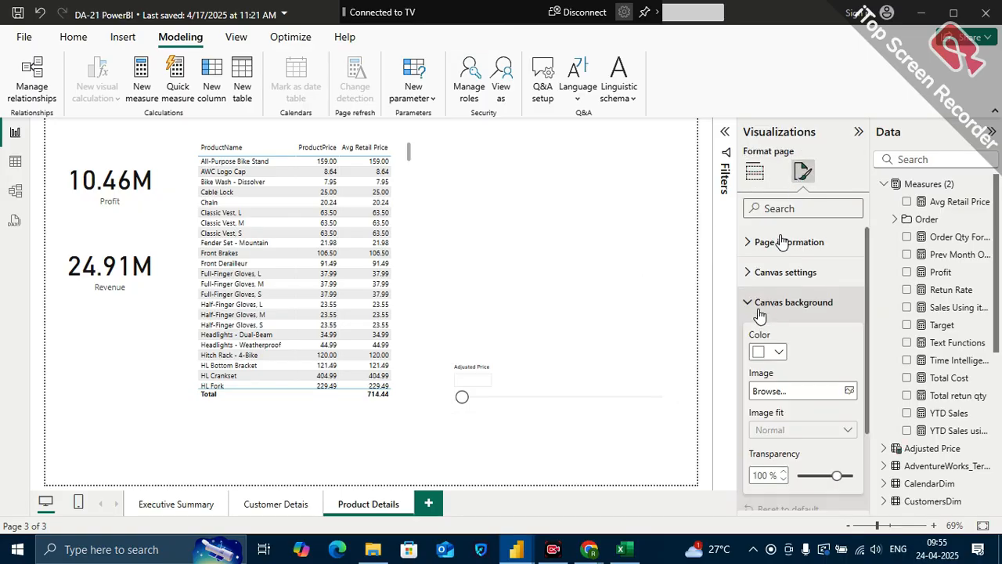
{"action": "left_click", "coordinate": [777, 354]}
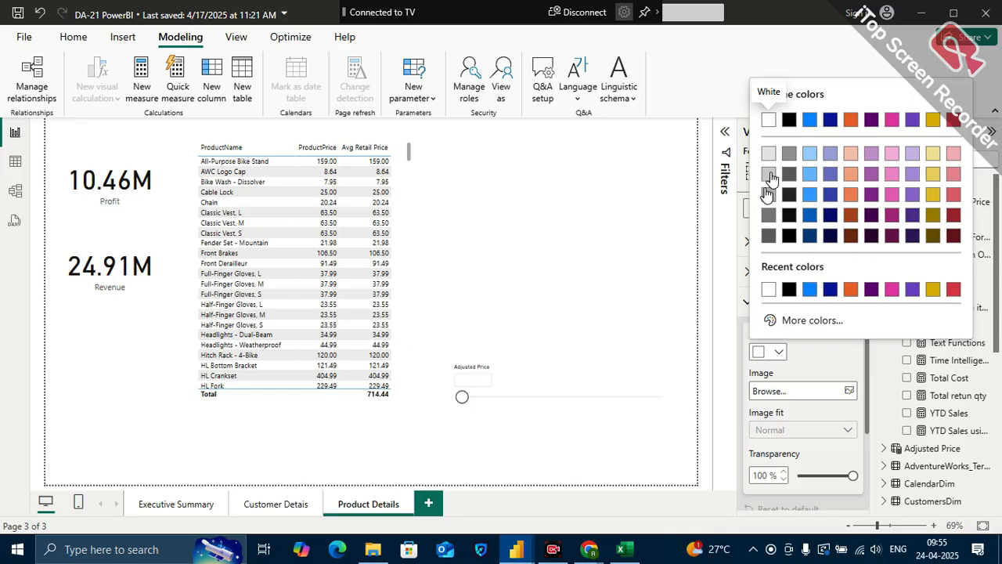
{"action": "left_click", "coordinate": [294, 497]}
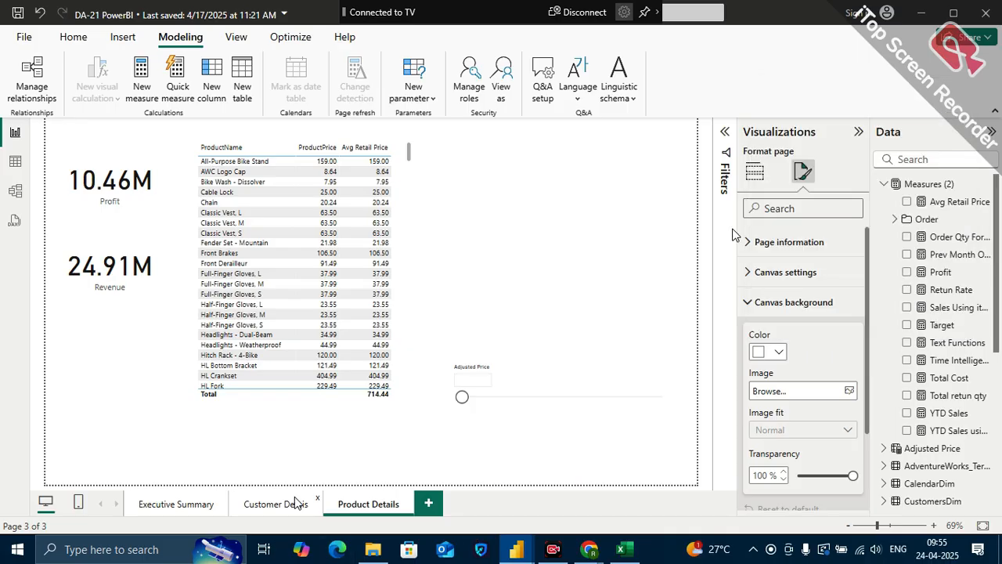
{"action": "left_click", "coordinate": [265, 500]}
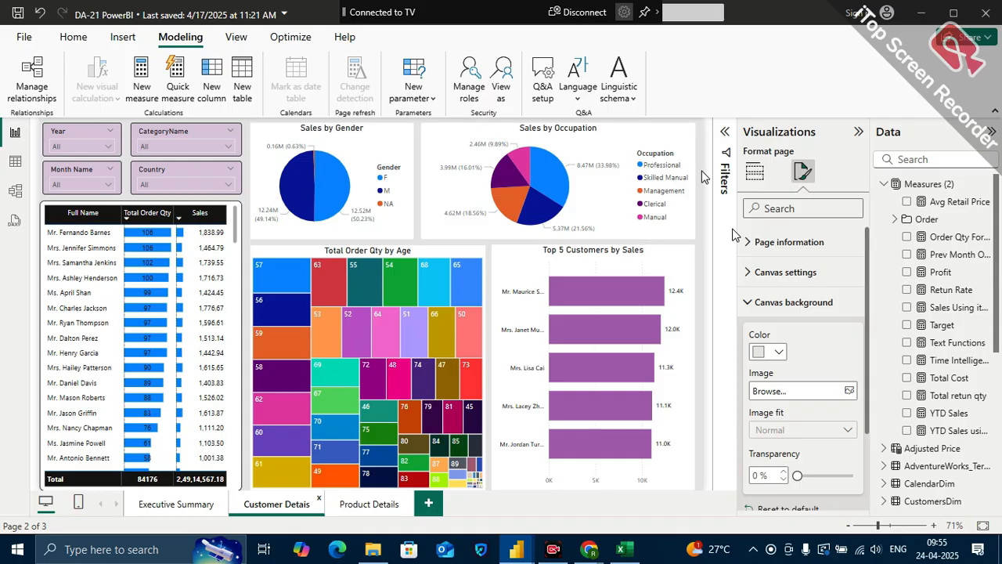
{"action": "left_click", "coordinate": [747, 305]}
{"action": "left_click", "coordinate": [777, 354]}
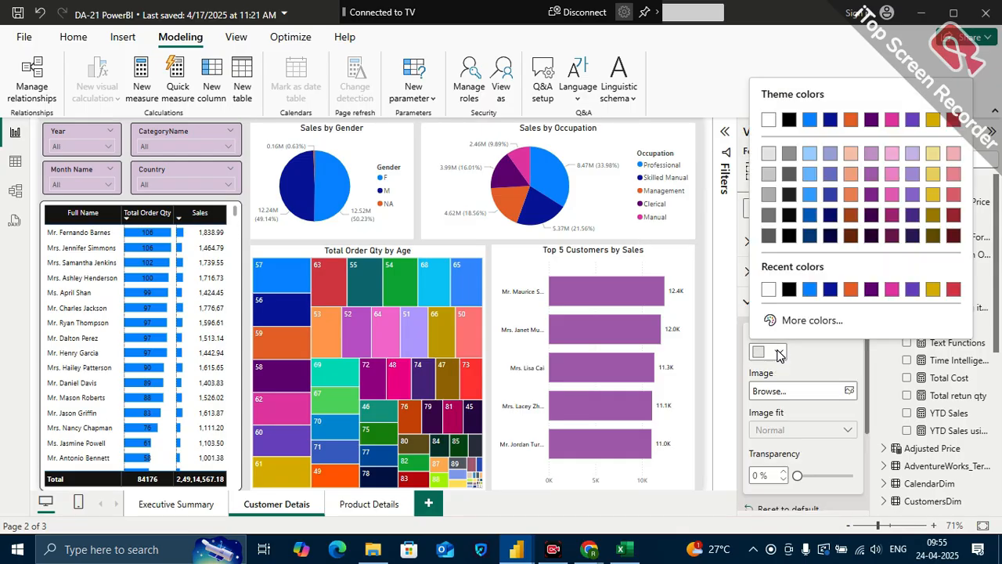
{"action": "left_click", "coordinate": [800, 322]}
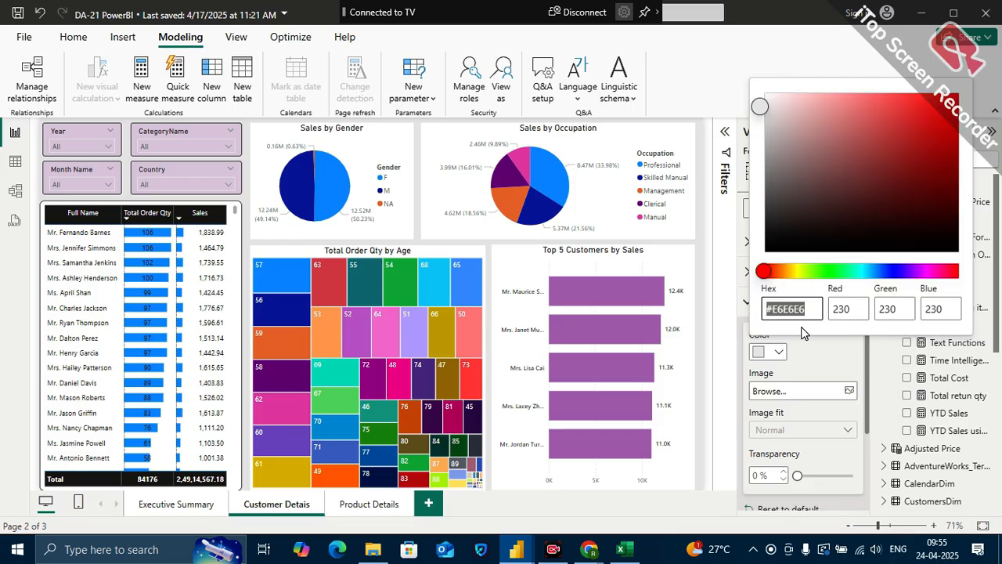
{"action": "left_click", "coordinate": [378, 514]}
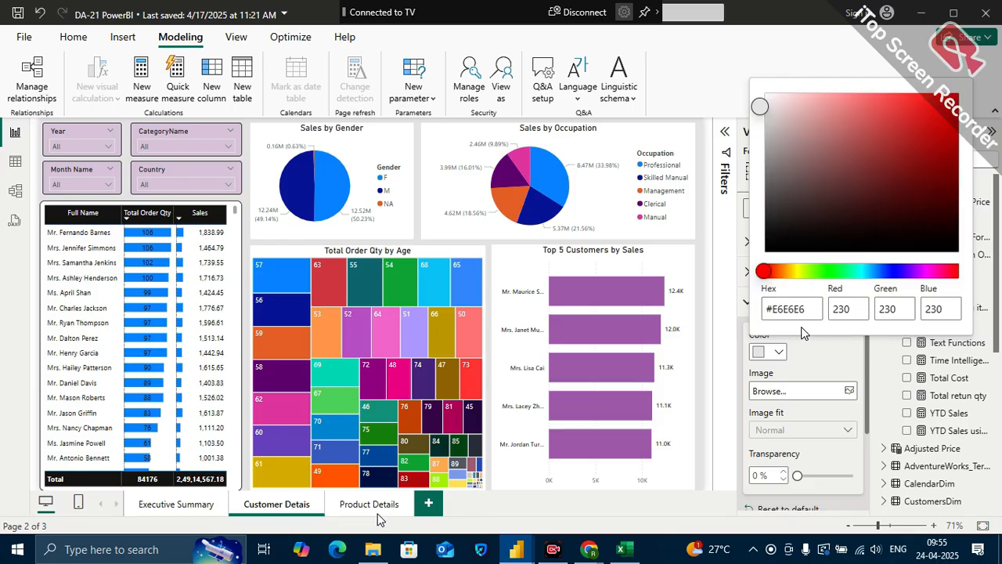
Set the Product Details page's canvas background to the recent light grey #E6E6E6 with 0% transparency
{"action": "left_click", "coordinate": [376, 505]}
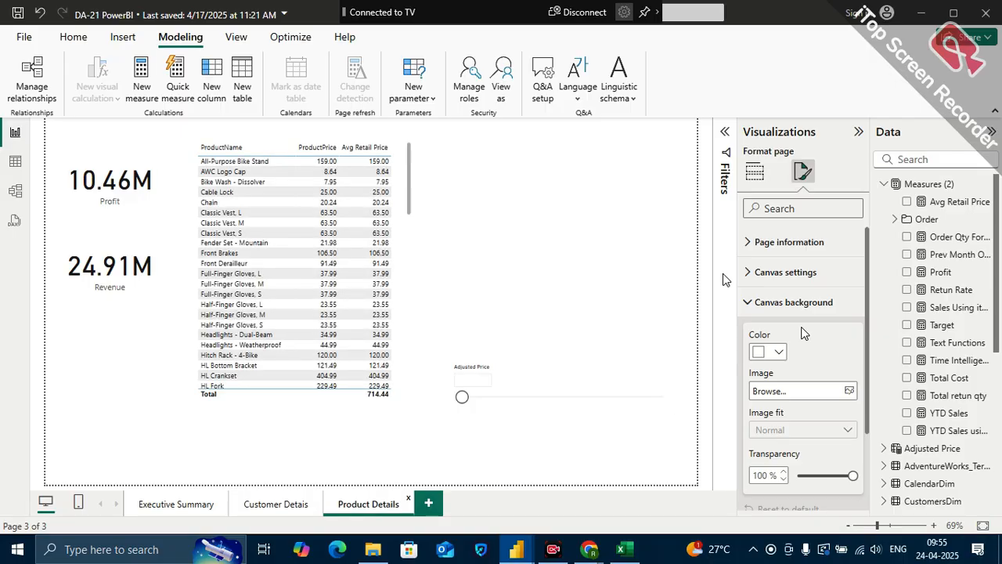
{"action": "left_click", "coordinate": [767, 352]}
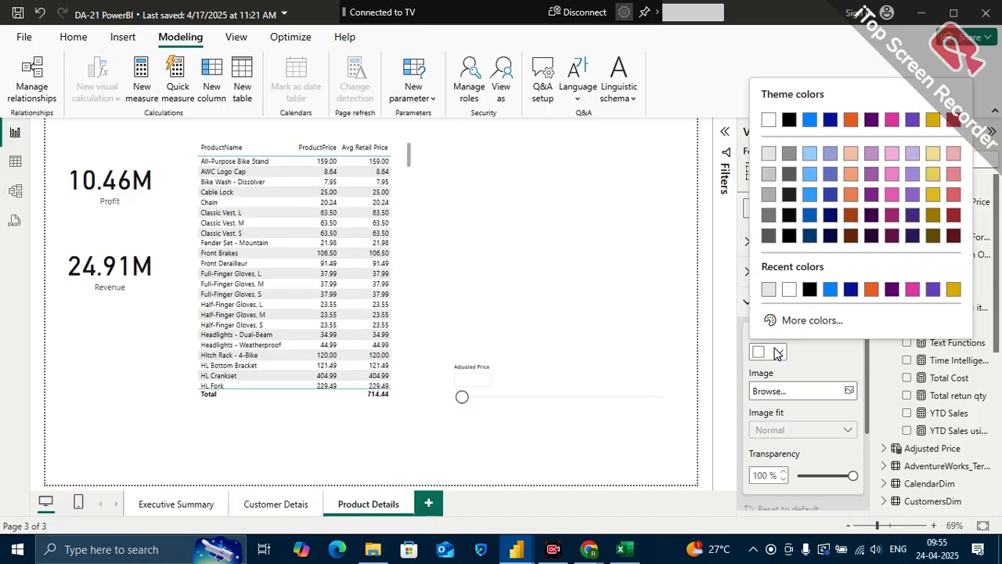
{"action": "left_click", "coordinate": [768, 291]}
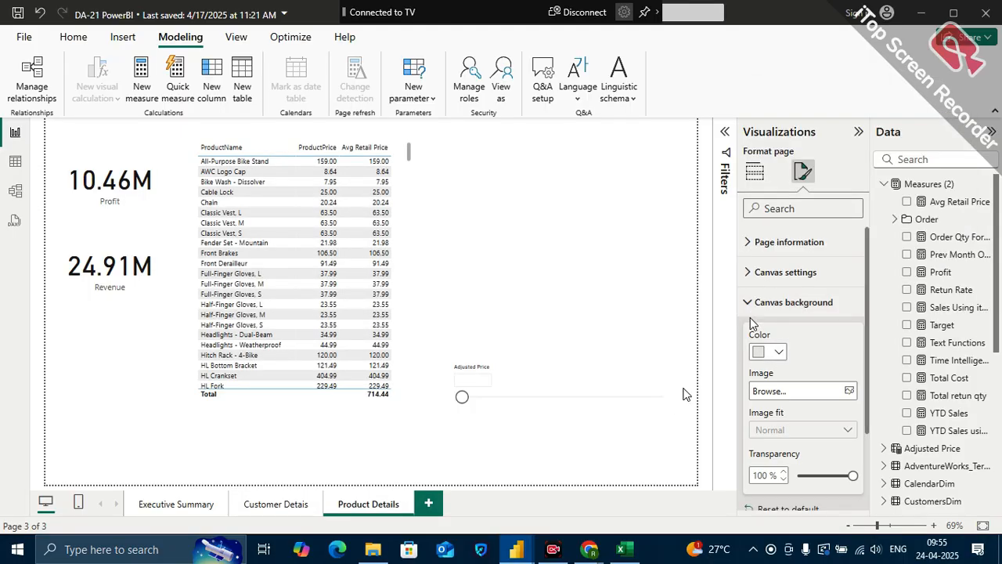
{"action": "left_click_drag", "start_coordinate": [851, 473], "coordinate": [799, 474]}
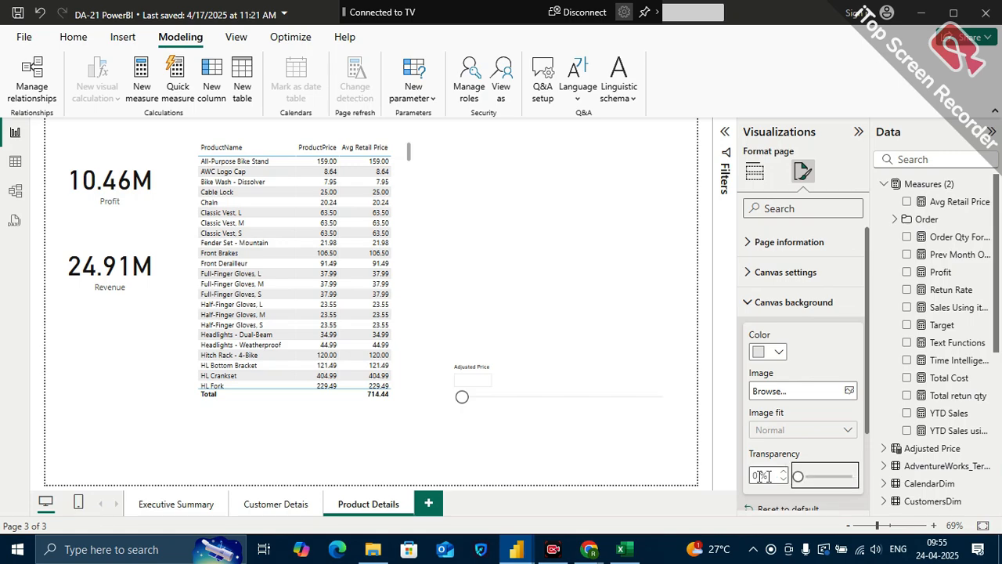
Open the Adjusted Price slicer's header text settings and make the slicer slightly wider and taller
{"action": "left_click", "coordinate": [572, 376]}
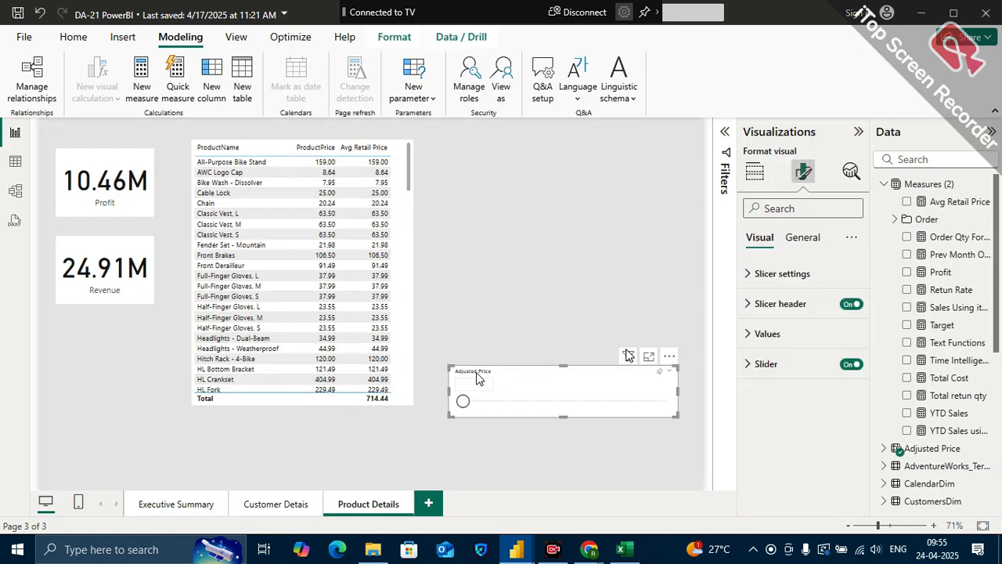
{"action": "left_click", "coordinate": [802, 237]}
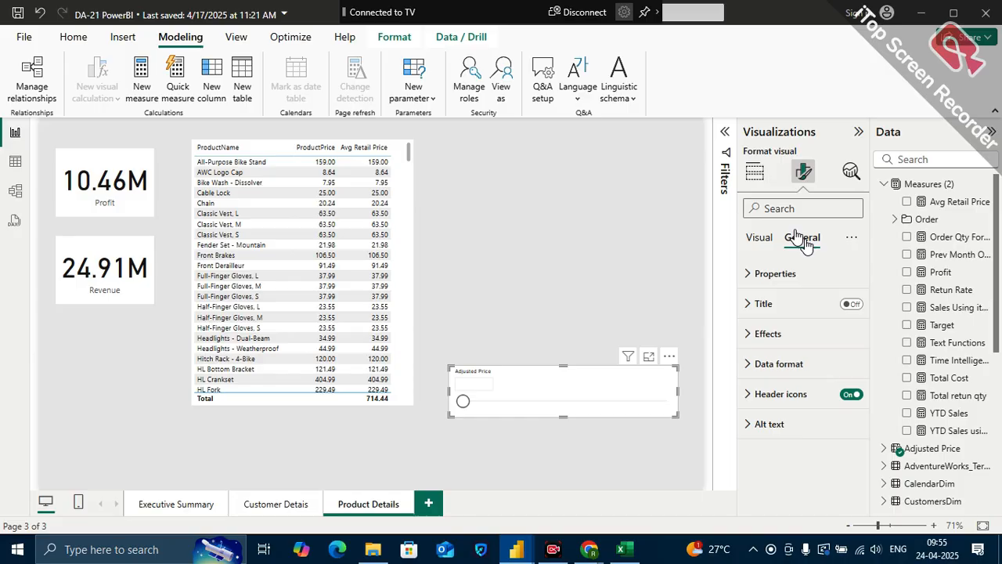
{"action": "left_click", "coordinate": [758, 238]}
{"action": "left_click", "coordinate": [758, 304]}
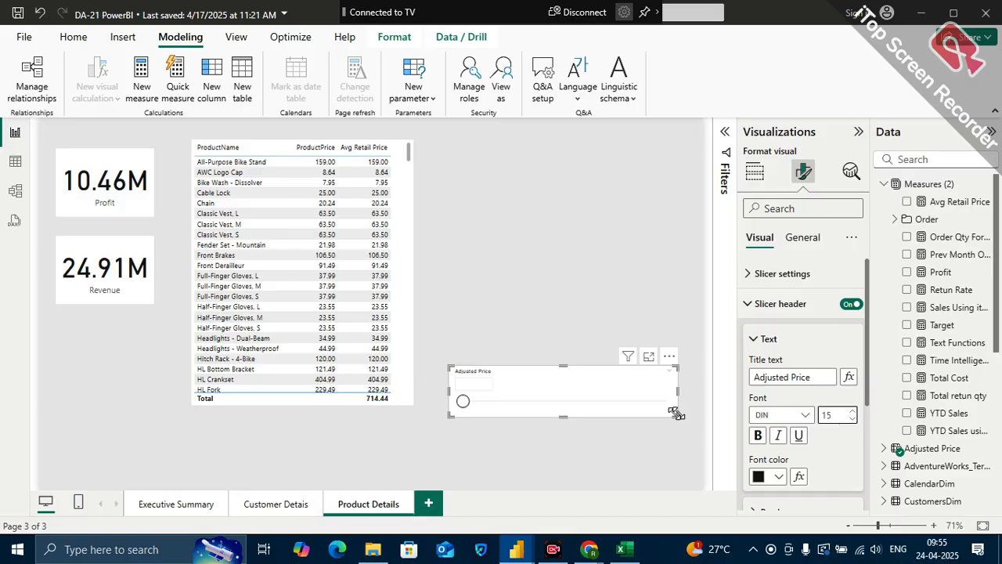
{"action": "left_click_drag", "start_coordinate": [677, 414], "coordinate": [697, 431]}
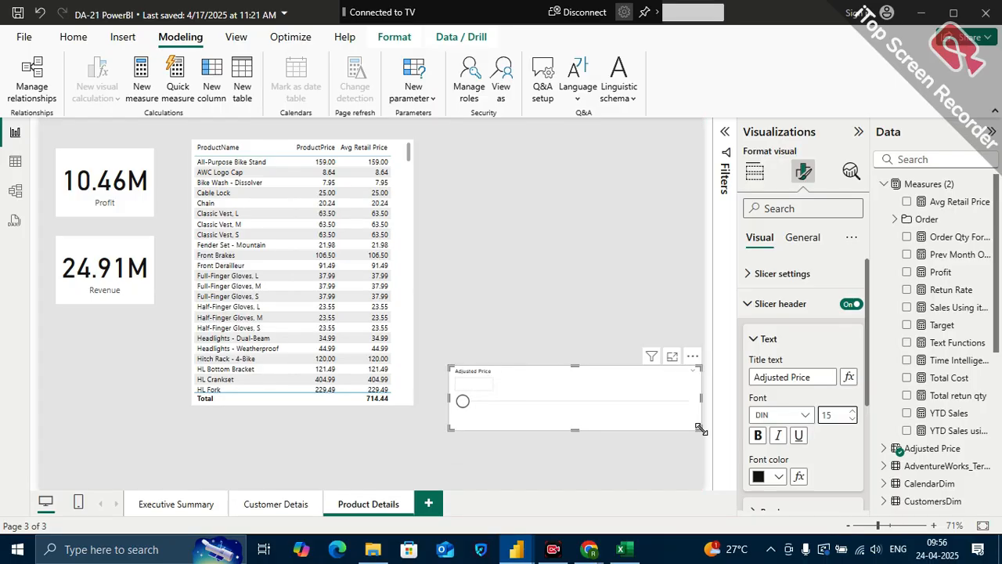
Place the Adjusted Price slicer, slightly widened, below the product table and set its header text to bold Calibri, size 14
{"action": "left_click_drag", "start_coordinate": [584, 383], "coordinate": [188, 427]}
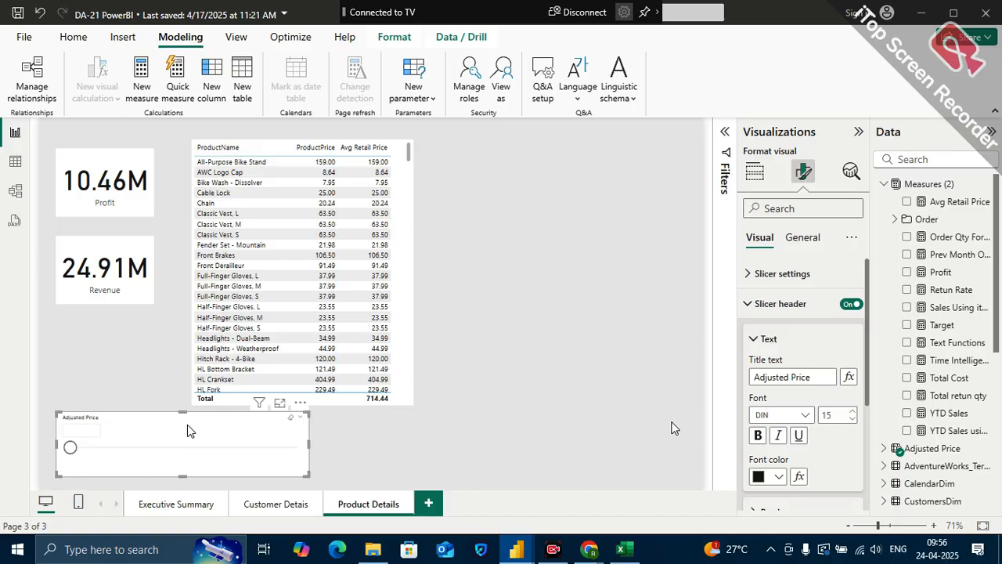
{"action": "left_click_drag", "start_coordinate": [307, 472], "coordinate": [355, 478]}
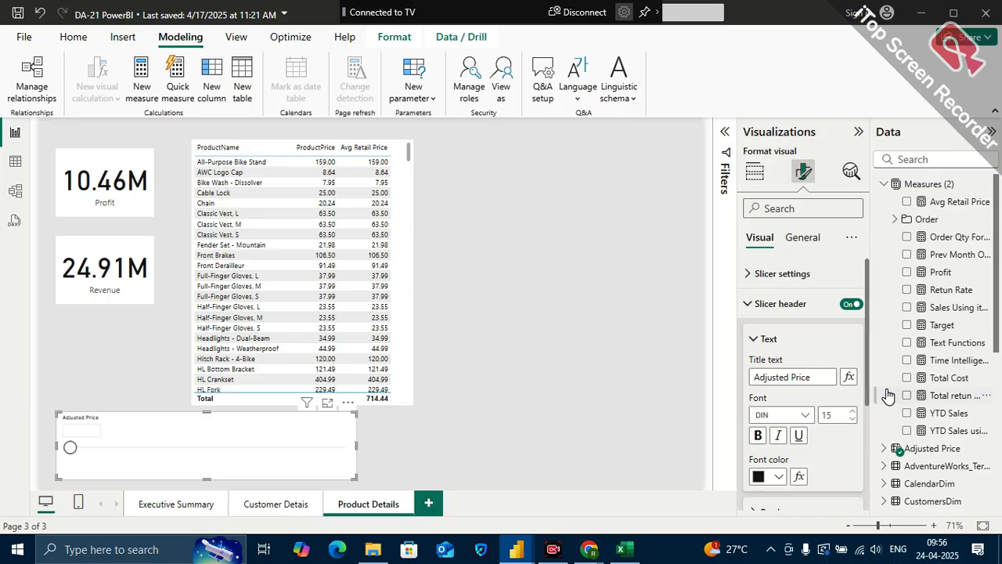
{"action": "left_click", "coordinate": [757, 435]}
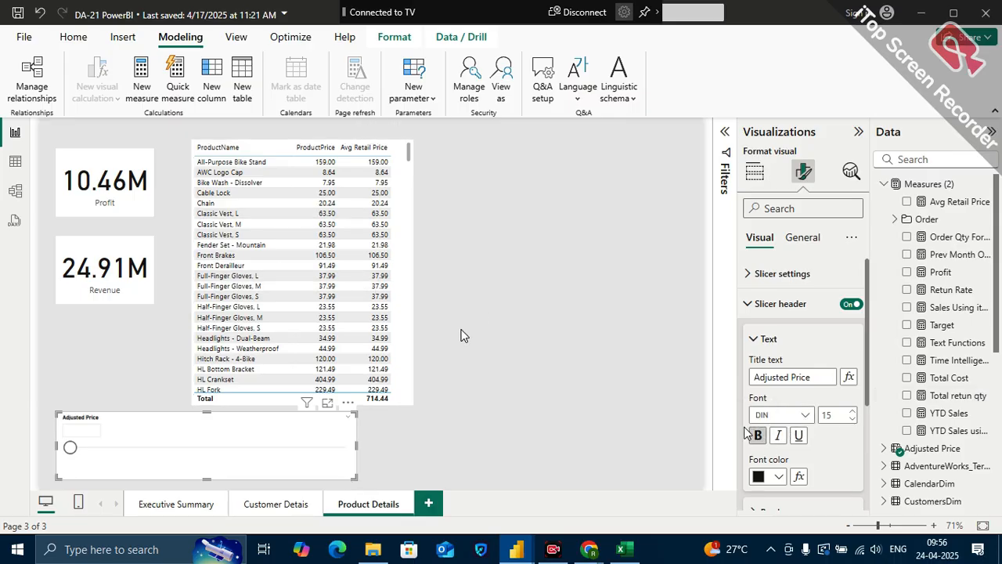
{"action": "left_click", "coordinate": [809, 413]}
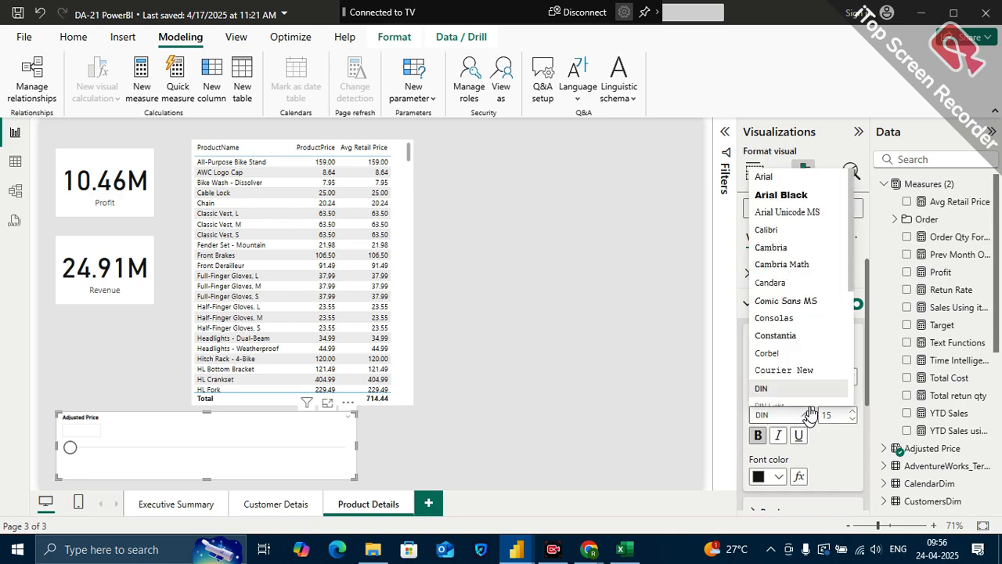
{"action": "left_click", "coordinate": [772, 230]}
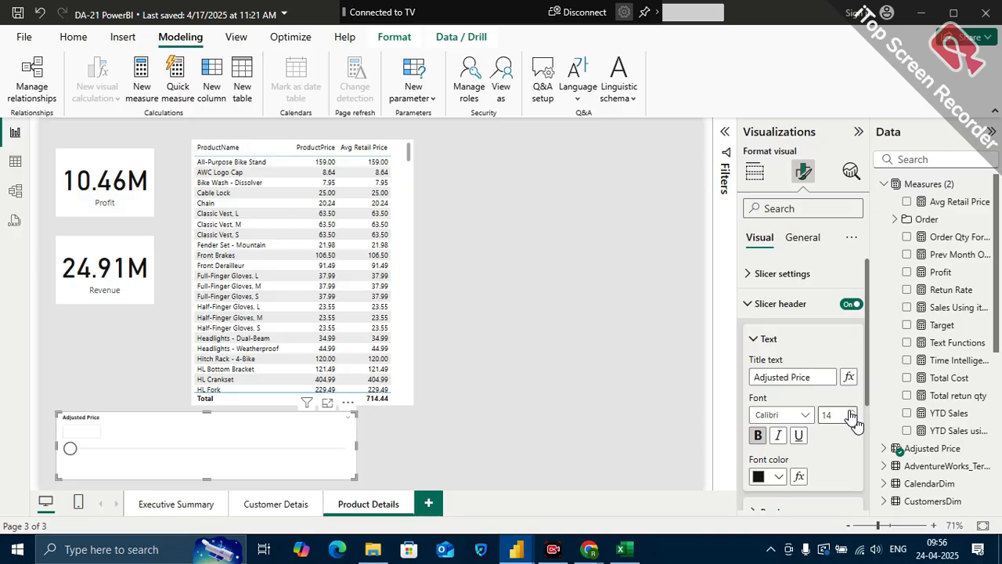
{"action": "left_click", "coordinate": [630, 363]}
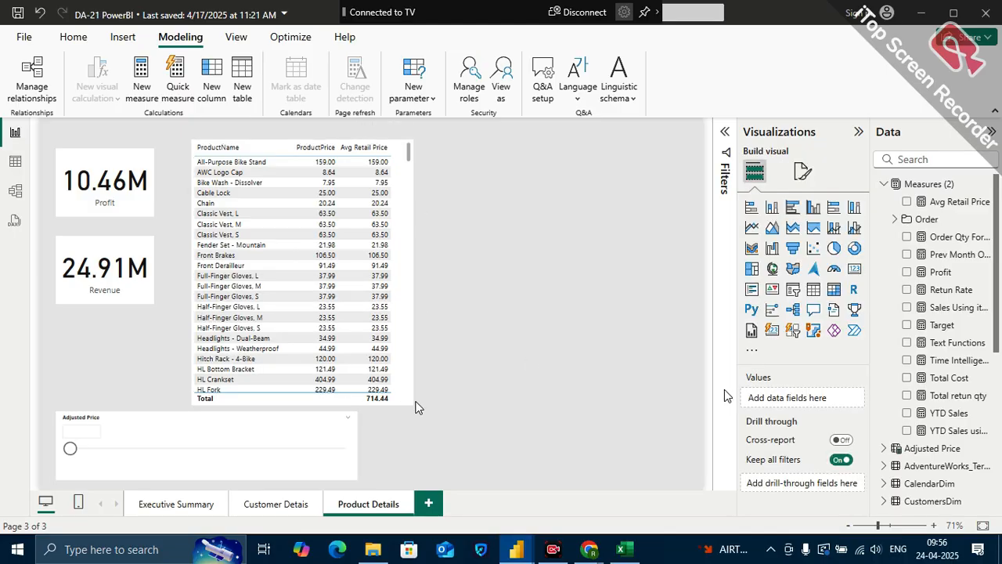
Shrink the Adjusted Price slicer, move it to the page's top edge beside the product table, and make it taller
{"action": "left_click", "coordinate": [349, 478]}
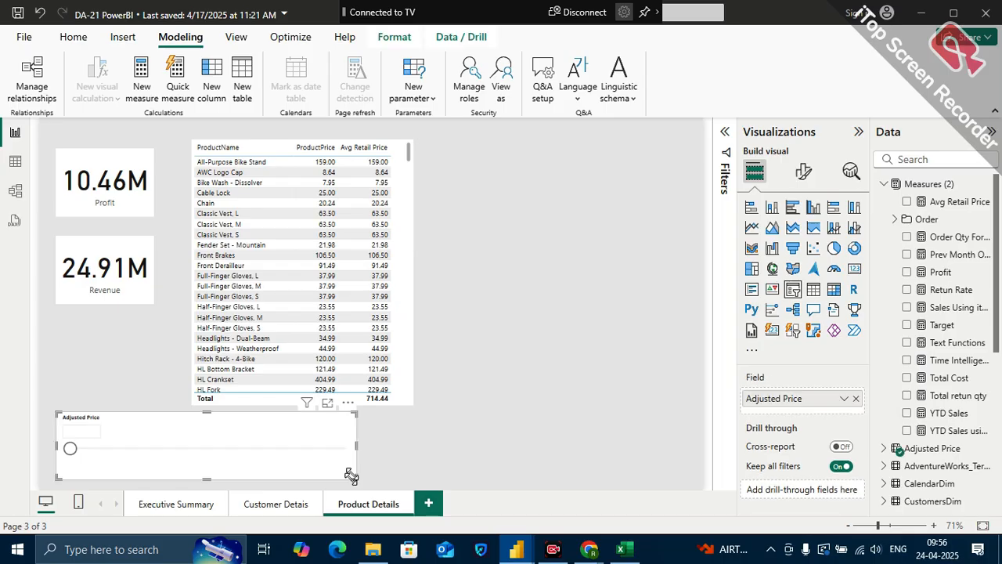
{"action": "left_click_drag", "start_coordinate": [349, 476], "coordinate": [311, 467]}
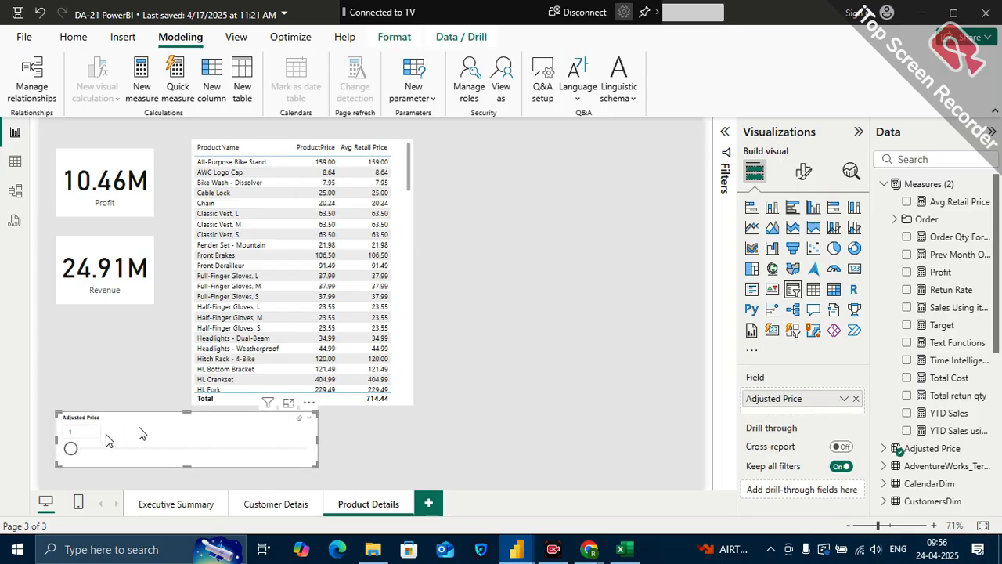
{"action": "left_click_drag", "start_coordinate": [162, 434], "coordinate": [547, 140]}
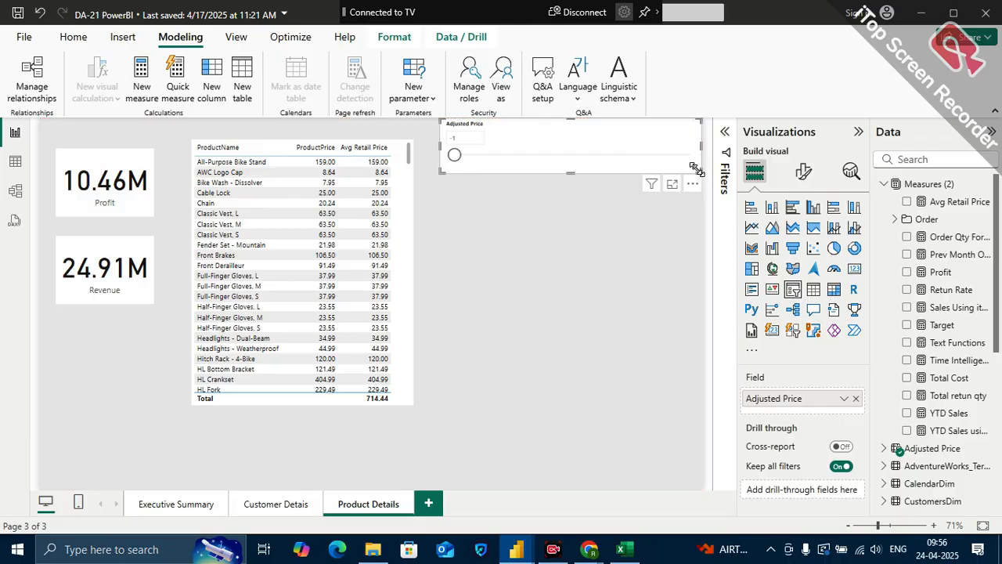
{"action": "left_click_drag", "start_coordinate": [697, 169], "coordinate": [699, 250]}
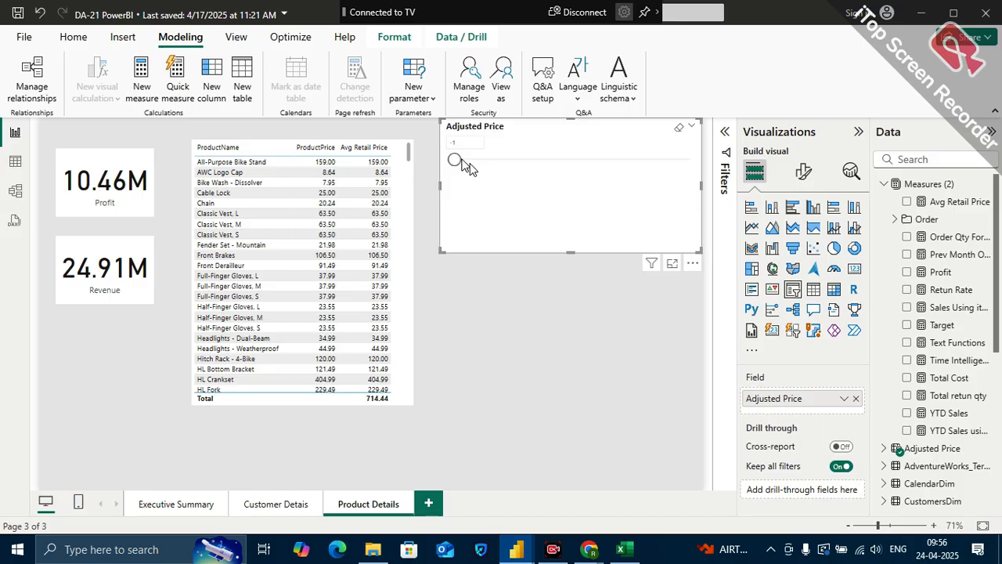
Run the Adjusted Price slider up to 0 and shift the slicer slightly lower, into the page's upper-right area
{"action": "left_click_drag", "start_coordinate": [462, 161], "coordinate": [443, 161]}
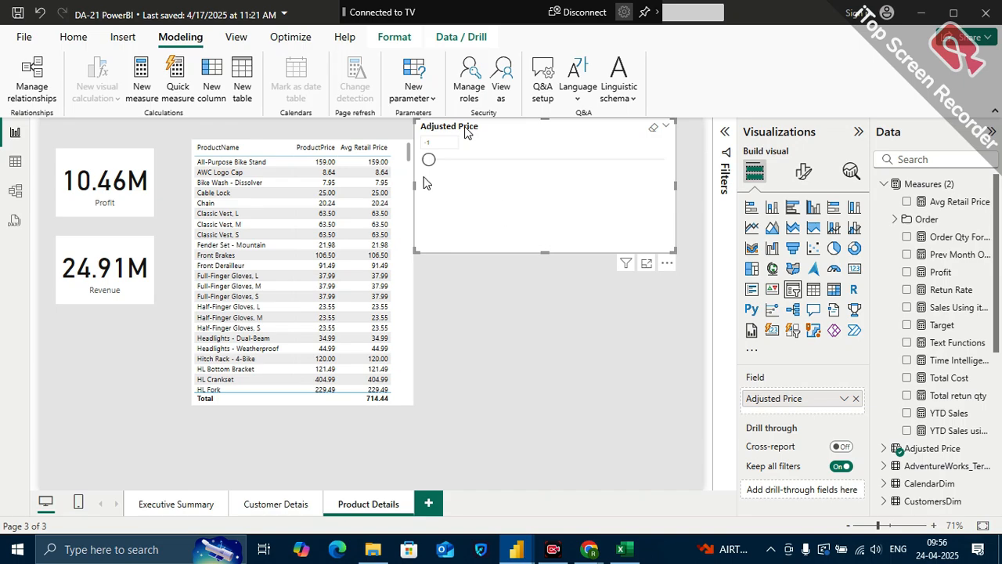
{"action": "left_click_drag", "start_coordinate": [430, 162], "coordinate": [667, 167]}
{"action": "left_click_drag", "start_coordinate": [665, 160], "coordinate": [691, 191]}
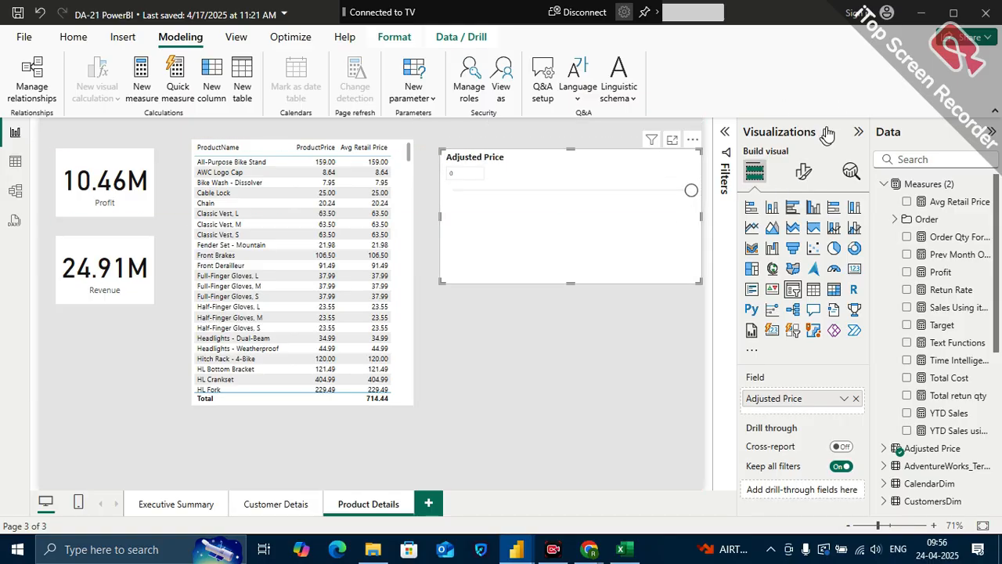
Try the Between style on the Adjusted Price slicer, lower its range start, and return the style to Single Value
{"action": "left_click", "coordinate": [804, 172]}
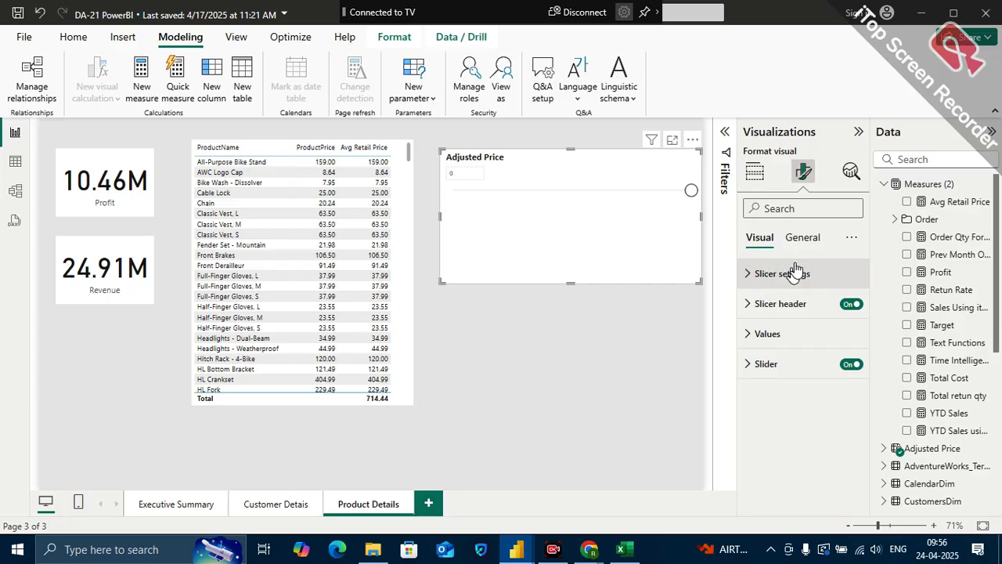
{"action": "left_click", "coordinate": [783, 274]}
{"action": "left_click", "coordinate": [788, 351]}
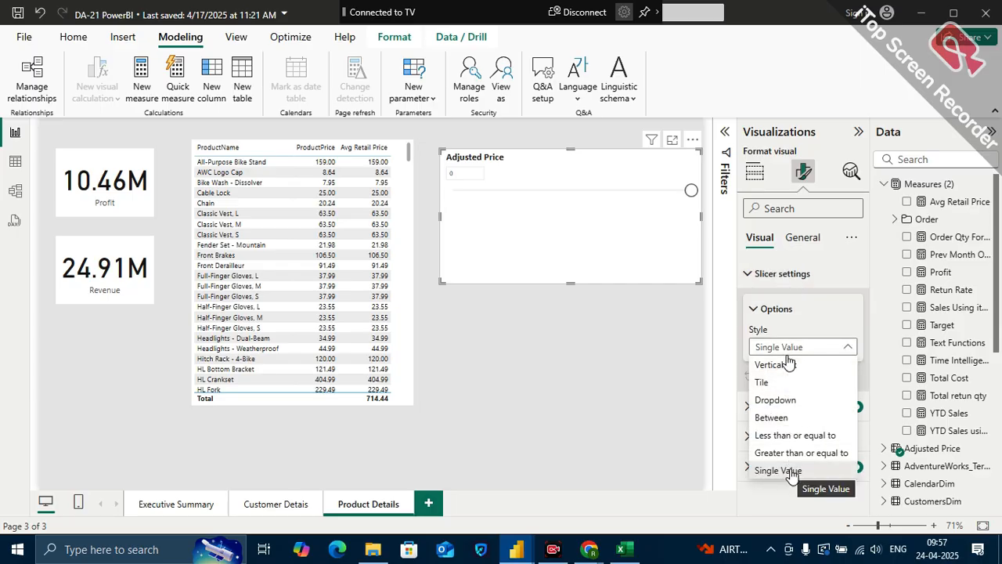
{"action": "left_click", "coordinate": [787, 420]}
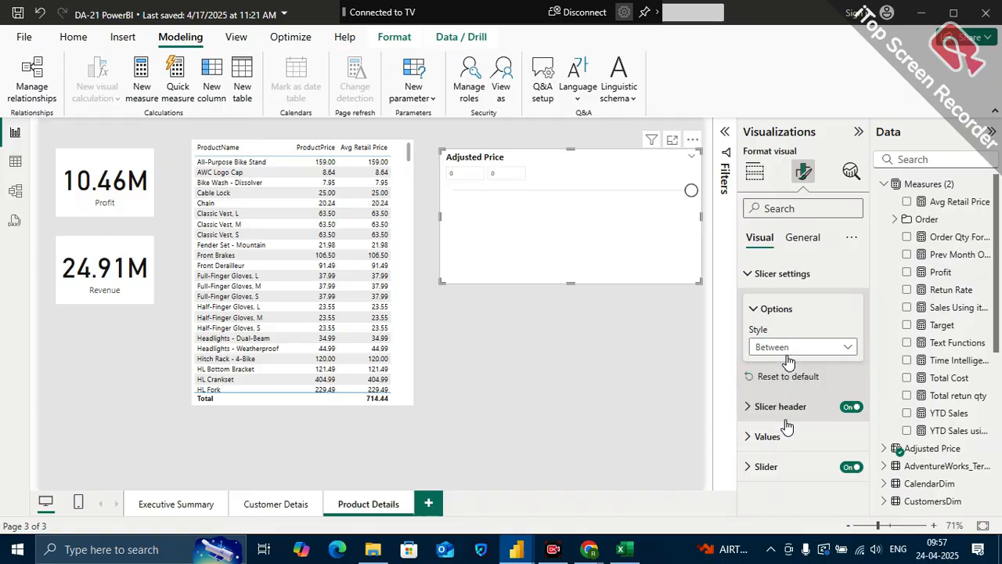
{"action": "left_click_drag", "start_coordinate": [642, 195], "coordinate": [613, 194]}
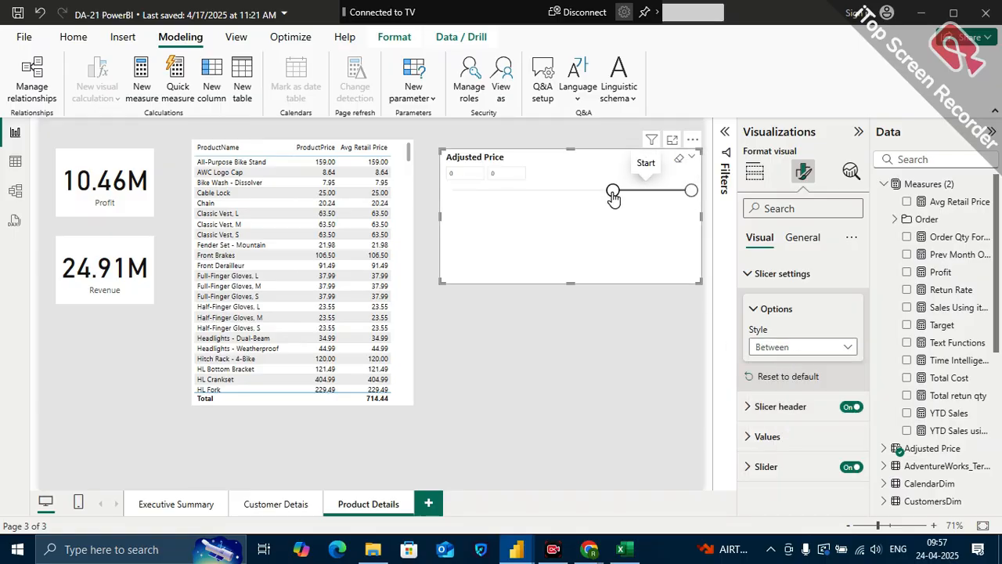
{"action": "left_click", "coordinate": [815, 349]}
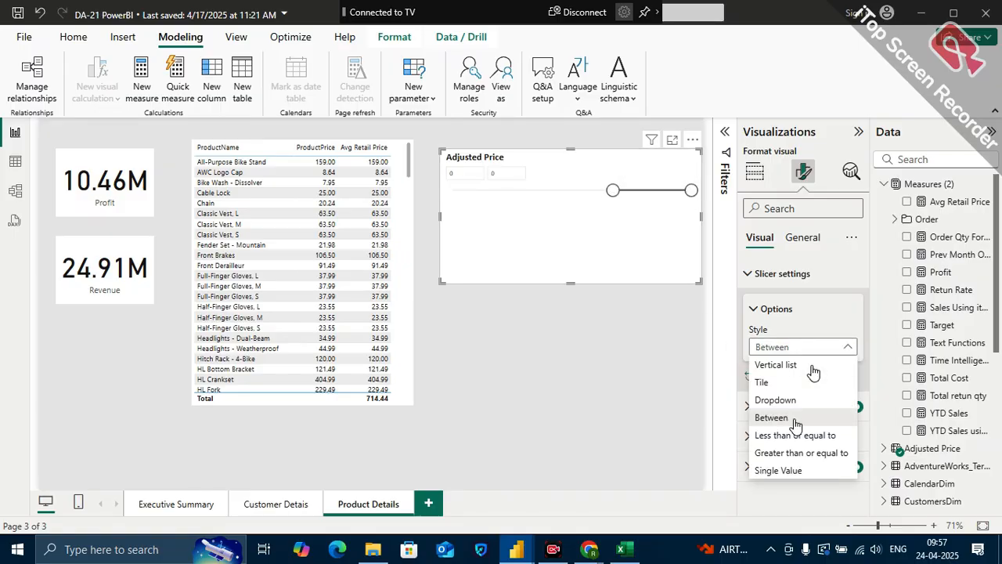
{"action": "left_click", "coordinate": [795, 468]}
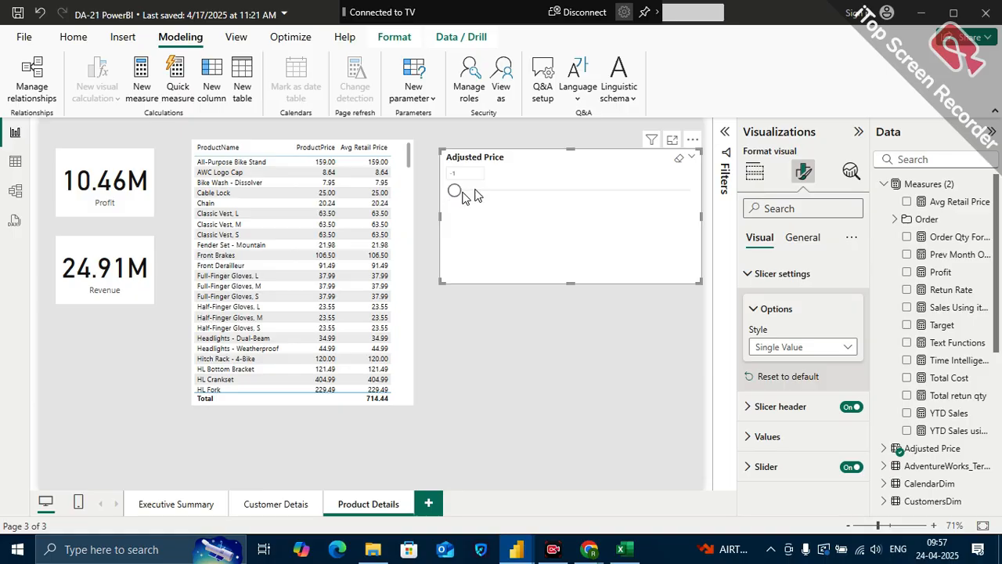
Set the Adjusted Price slicer's style to Vertical list and make the slicer narrower and slightly taller
{"action": "left_click", "coordinate": [780, 347]}
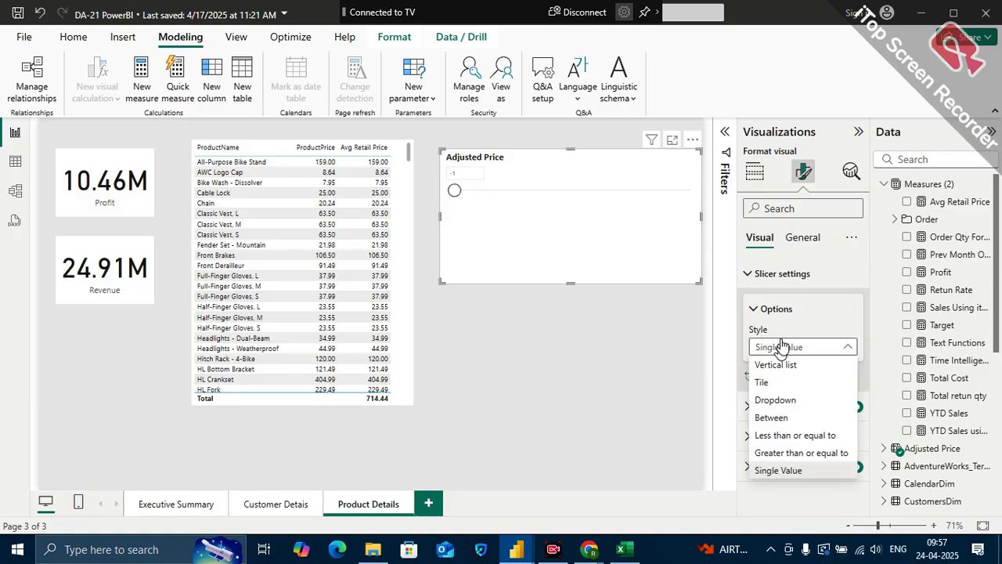
{"action": "left_click", "coordinate": [771, 273]}
{"action": "left_click", "coordinate": [771, 274]}
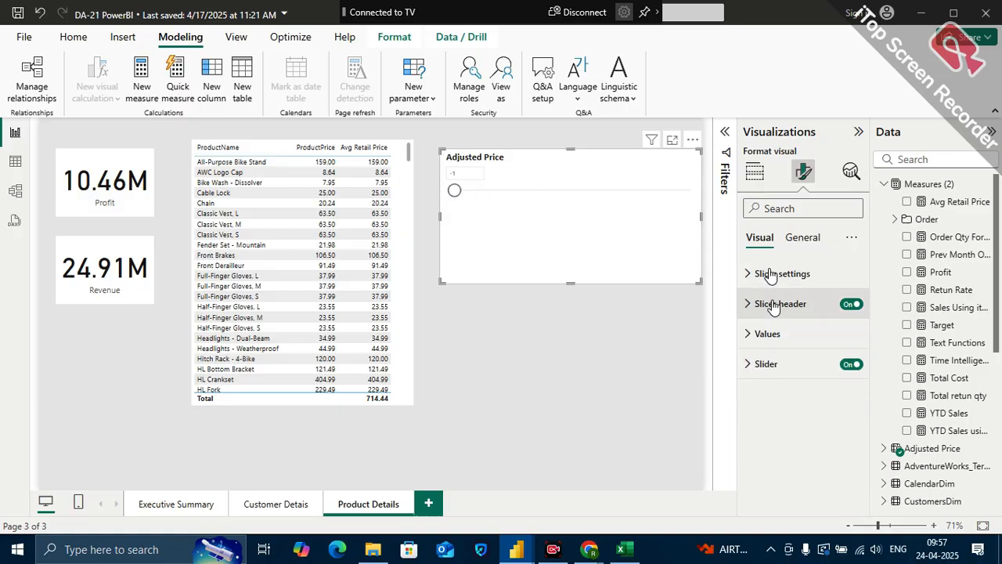
{"action": "left_click", "coordinate": [770, 304]}
{"action": "left_click", "coordinate": [769, 273]}
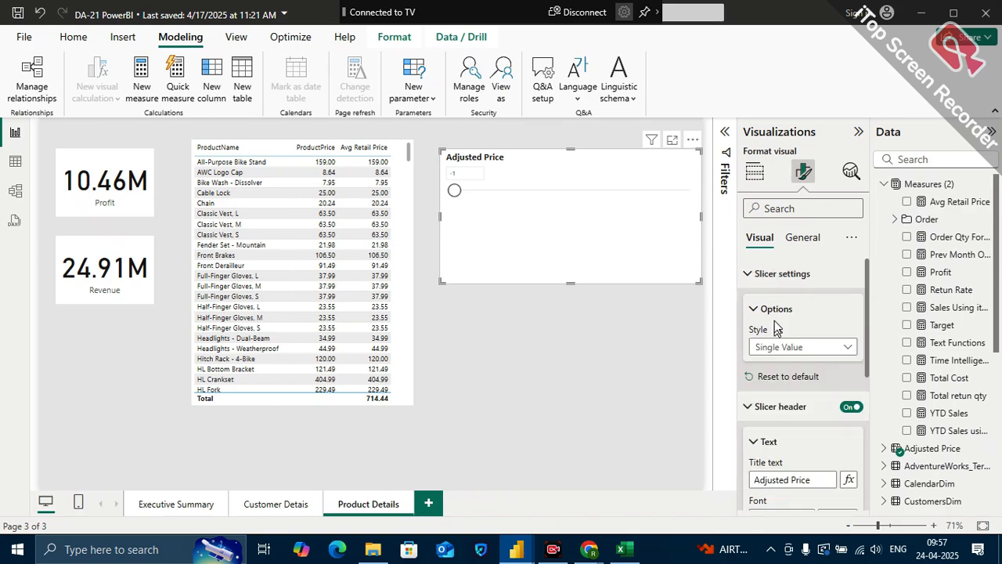
{"action": "left_click", "coordinate": [799, 348]}
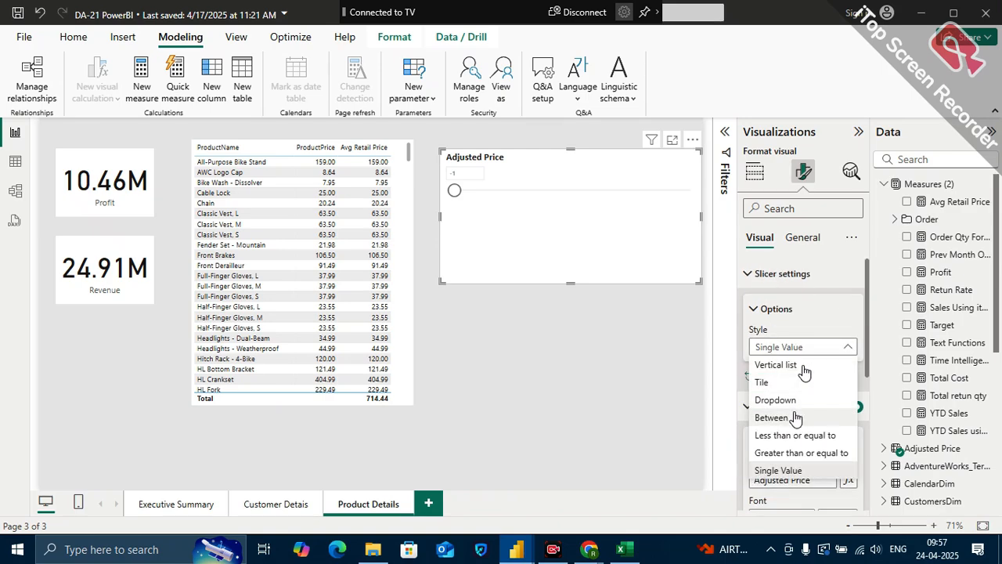
{"action": "left_click", "coordinate": [786, 365]}
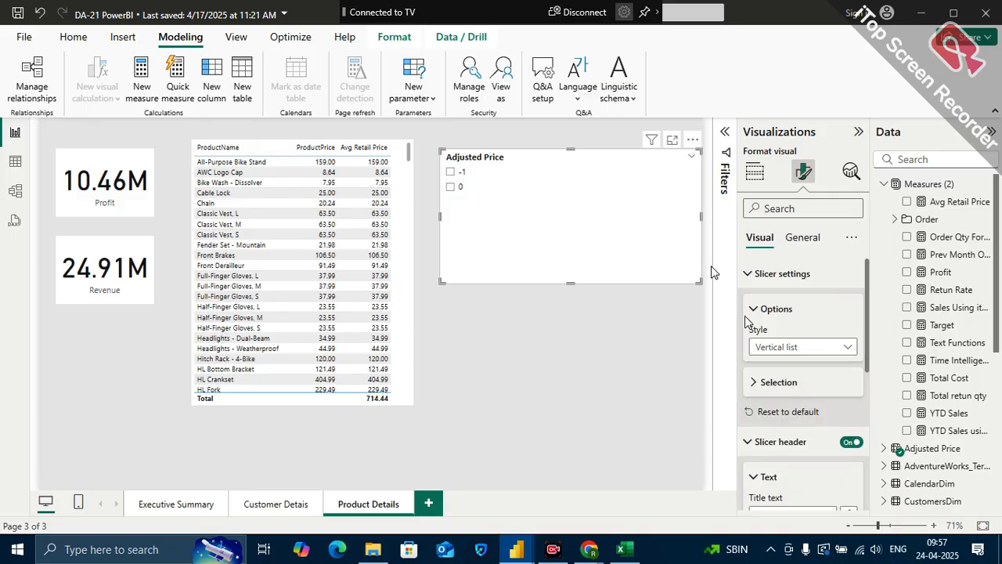
{"action": "left_click_drag", "start_coordinate": [699, 281], "coordinate": [630, 301]}
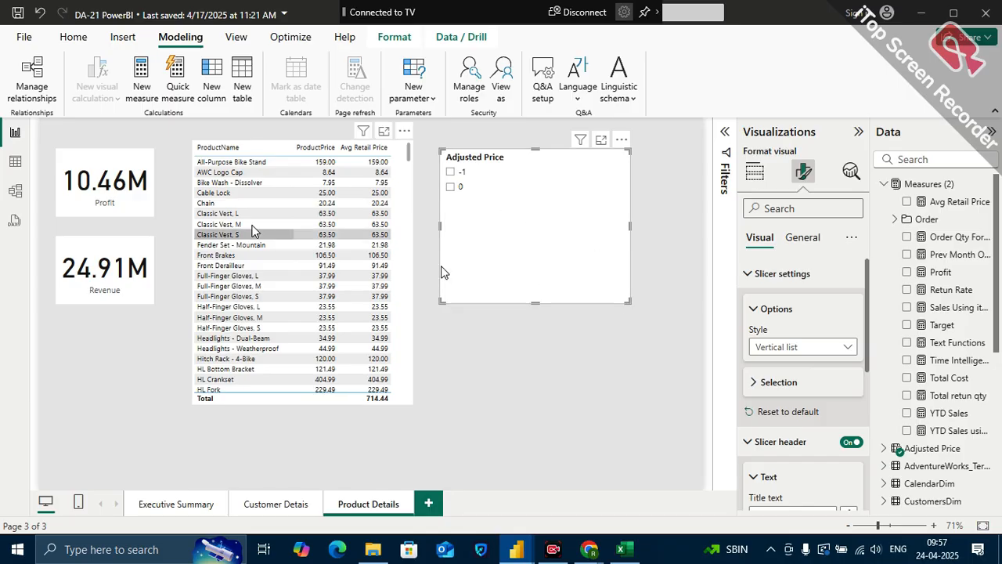
Open the Adjusted Price table's data in Table view and select its Adjusted Price column
{"action": "left_click", "coordinate": [15, 161]}
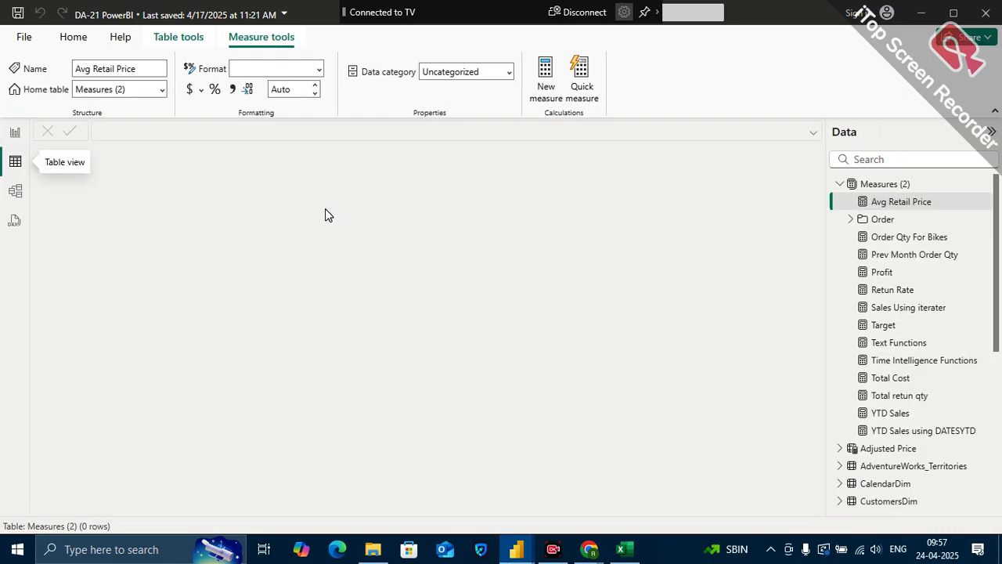
{"action": "scroll", "coordinate": [916, 466], "scroll_direction": "down", "scroll_amount": 1}
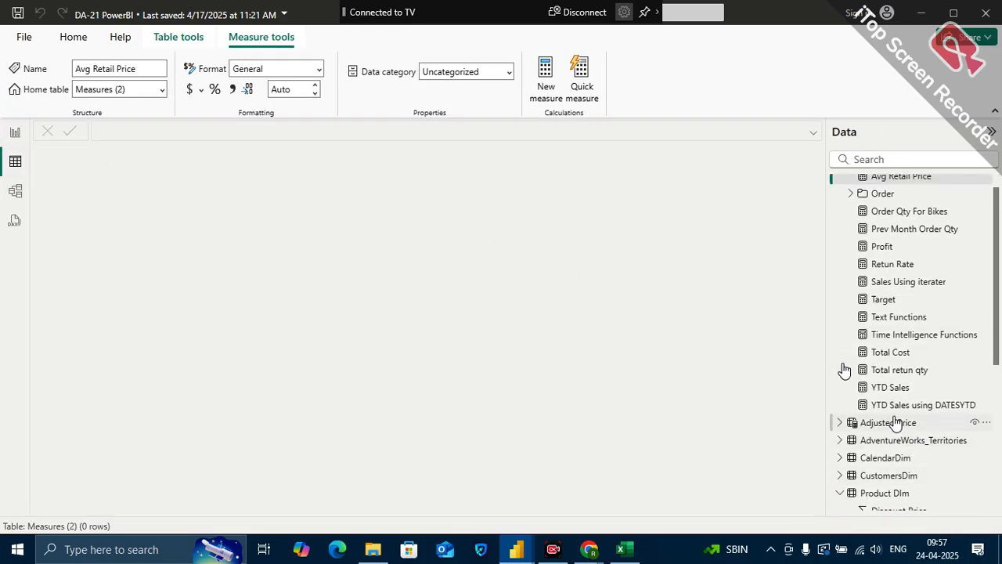
{"action": "left_click", "coordinate": [892, 423]}
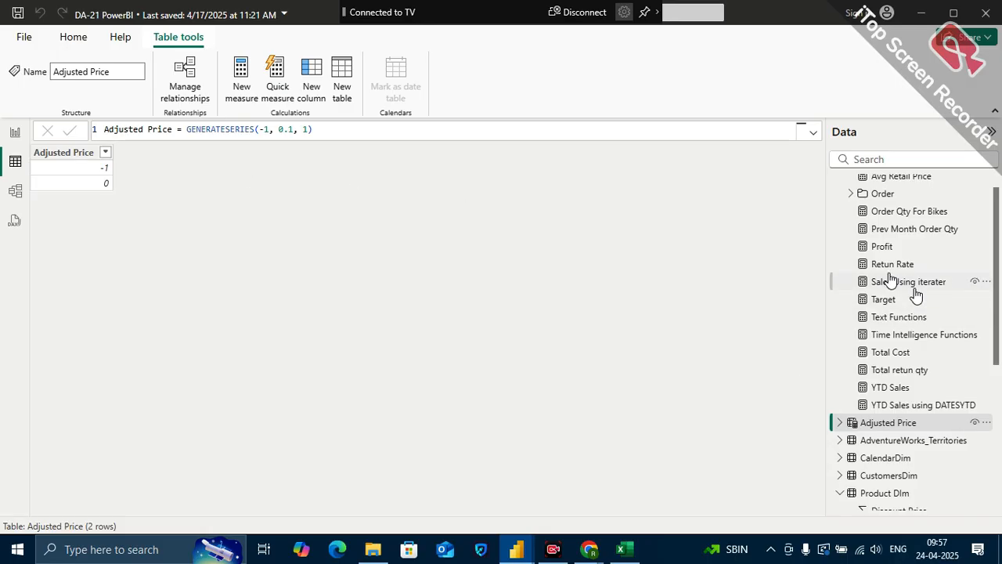
{"action": "scroll", "coordinate": [913, 291], "scroll_direction": "up", "scroll_amount": 1}
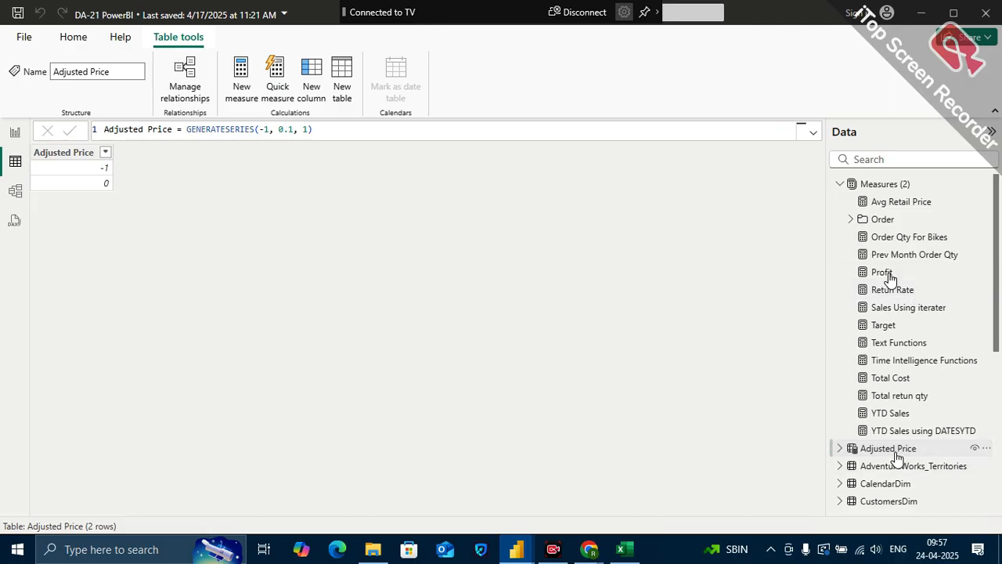
{"action": "left_click", "coordinate": [844, 449]}
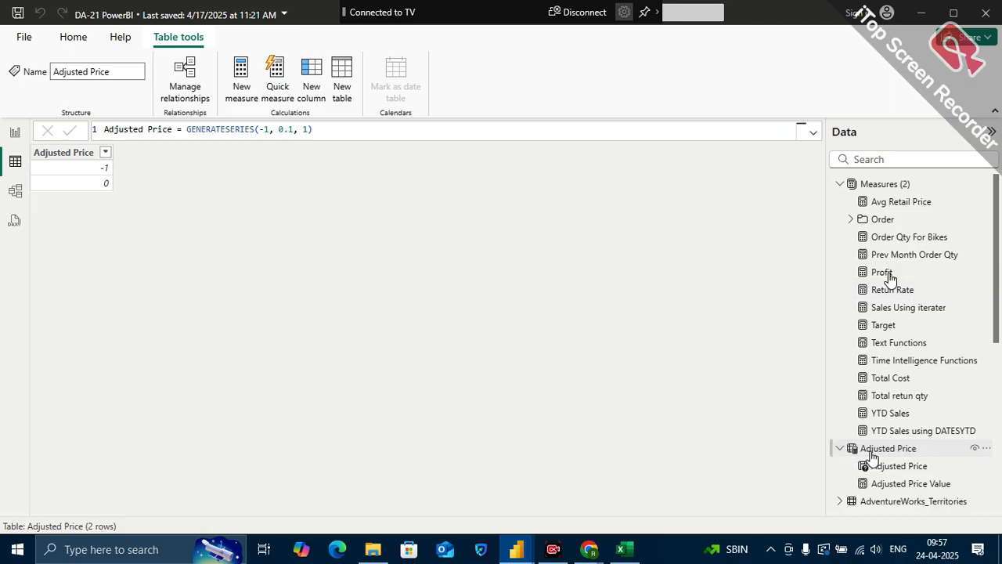
{"action": "left_click", "coordinate": [901, 466]}
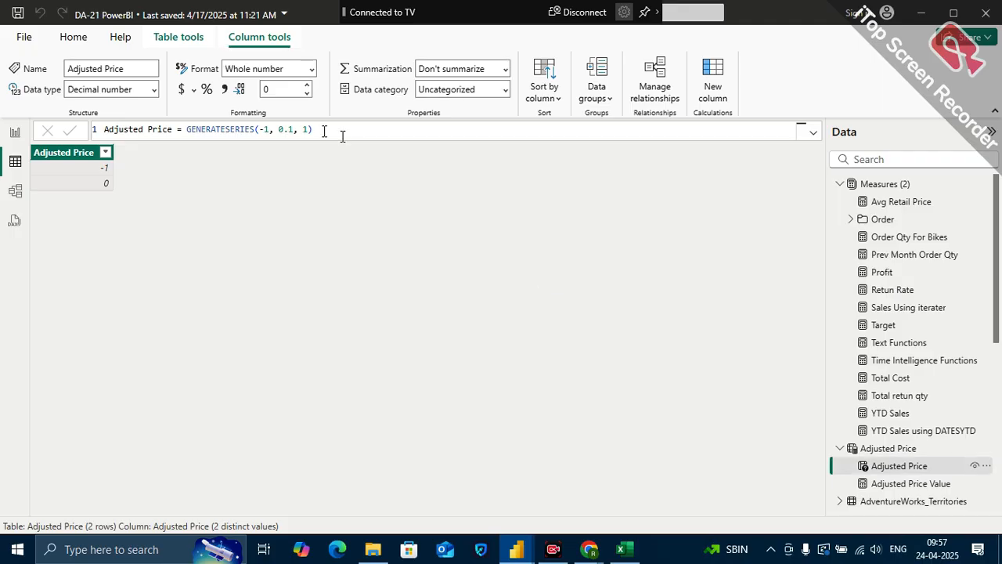
Change the Adjusted Price table's formula to GENERATESERIES(-1, 1, 0.1)
{"action": "left_click", "coordinate": [293, 129]}
{"action": "key", "text": "BackSpace"}
{"action": "key", "text": "BackSpace"}
{"action": "key", "text": "BackSpace"}
{"action": "type", "text": "2"}
{"action": "key", "text": "BackSpace"}
{"action": "type", "text": "1, "}
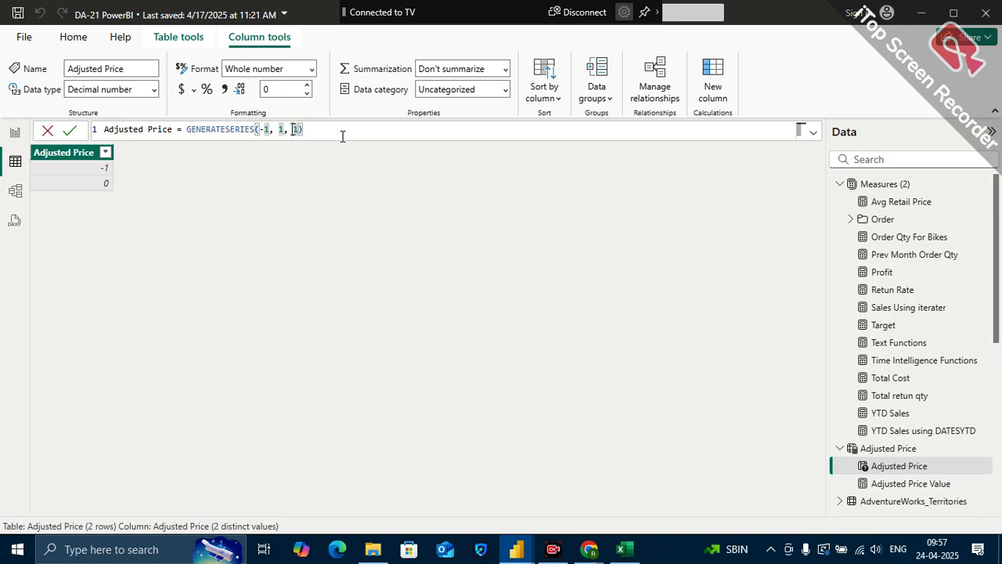
{"action": "type", "text": "0.1"}
{"action": "key", "text": "Return"}
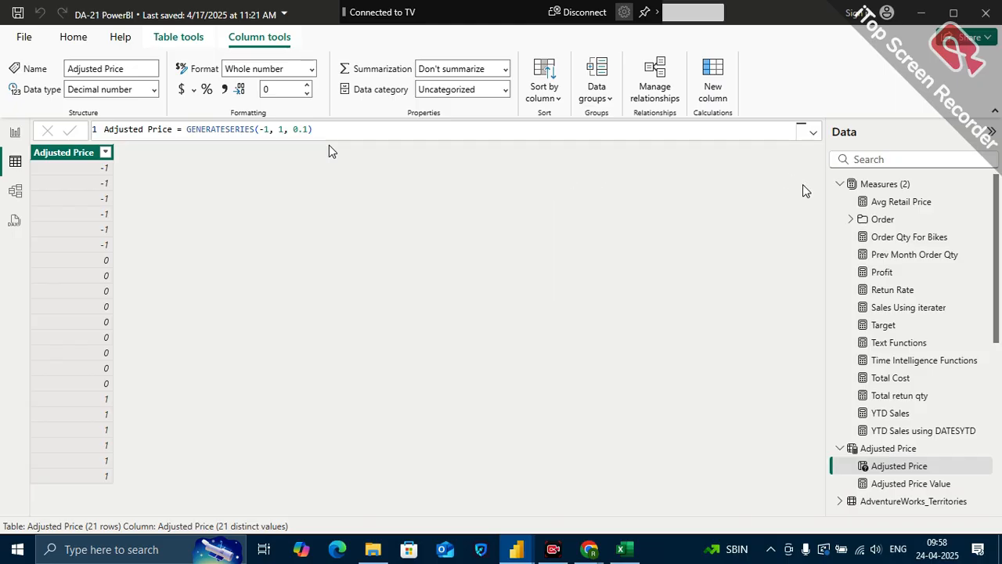
Return to the Product Details report page and look through the values listed in the Adjusted Price slicer
{"action": "left_click", "coordinate": [74, 37]}
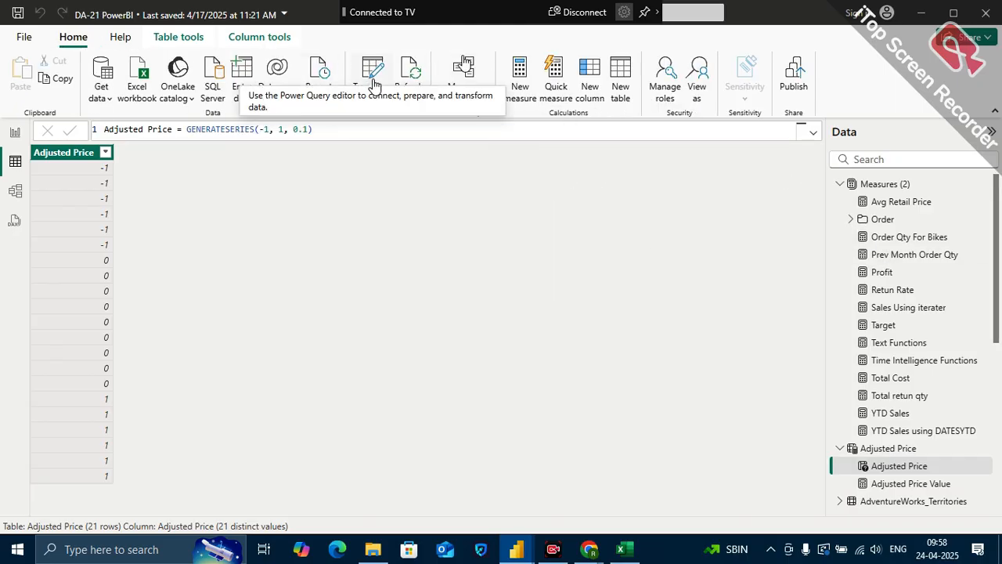
{"action": "left_click", "coordinate": [6, 131]}
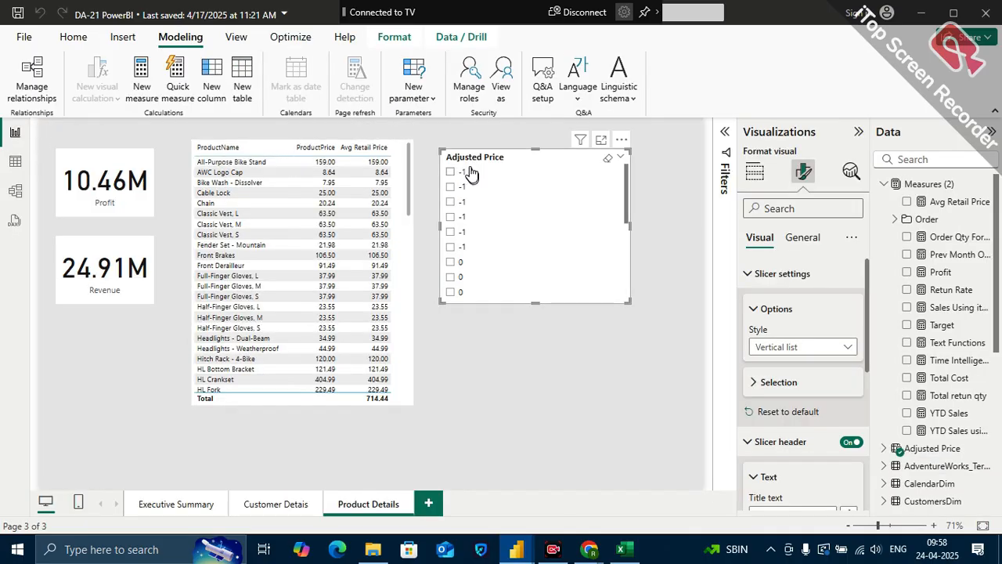
{"action": "scroll", "coordinate": [526, 202], "scroll_direction": "down", "scroll_amount": 1}
{"action": "scroll", "coordinate": [526, 202], "scroll_direction": "up", "scroll_amount": 1}
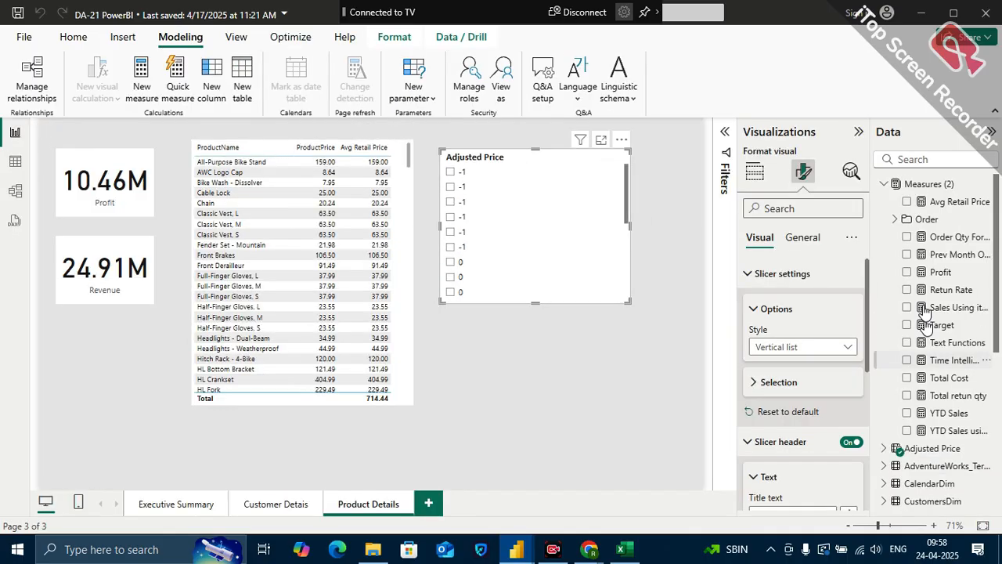
Set up a new numeric range parameter with the Decimal number data type, minimum -1 and maximum 1
{"action": "left_click", "coordinate": [412, 93]}
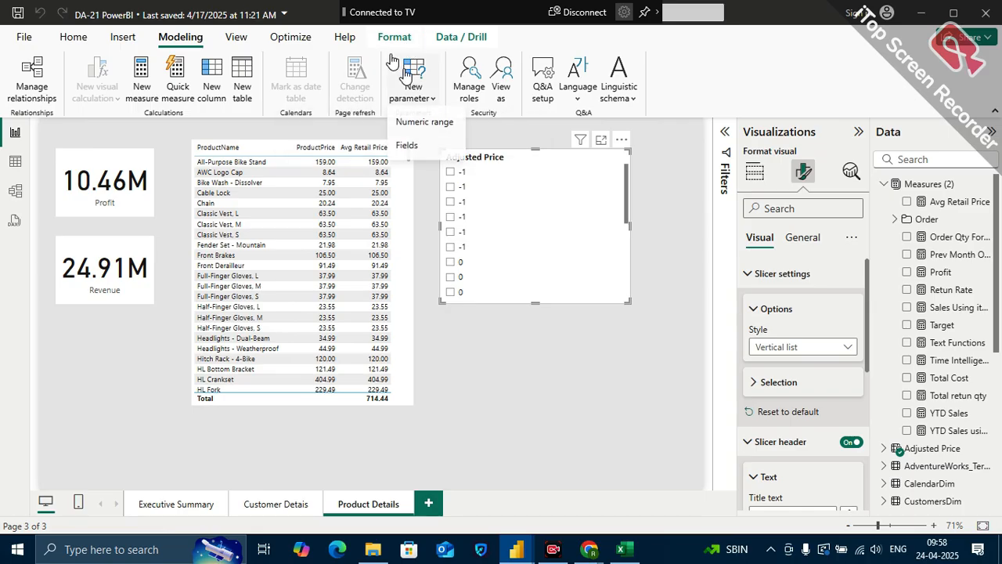
{"action": "left_click", "coordinate": [424, 123]}
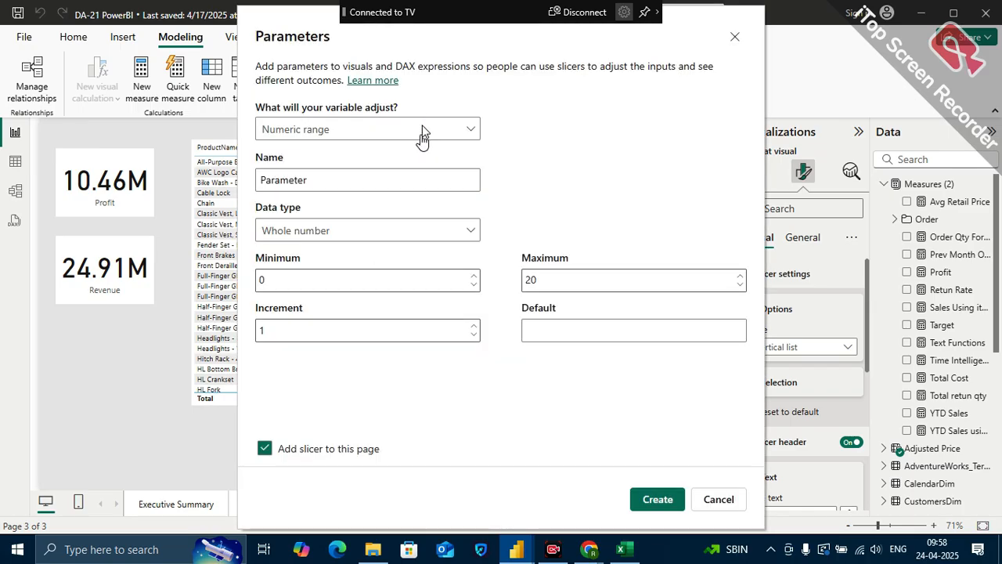
{"action": "left_click", "coordinate": [378, 230]}
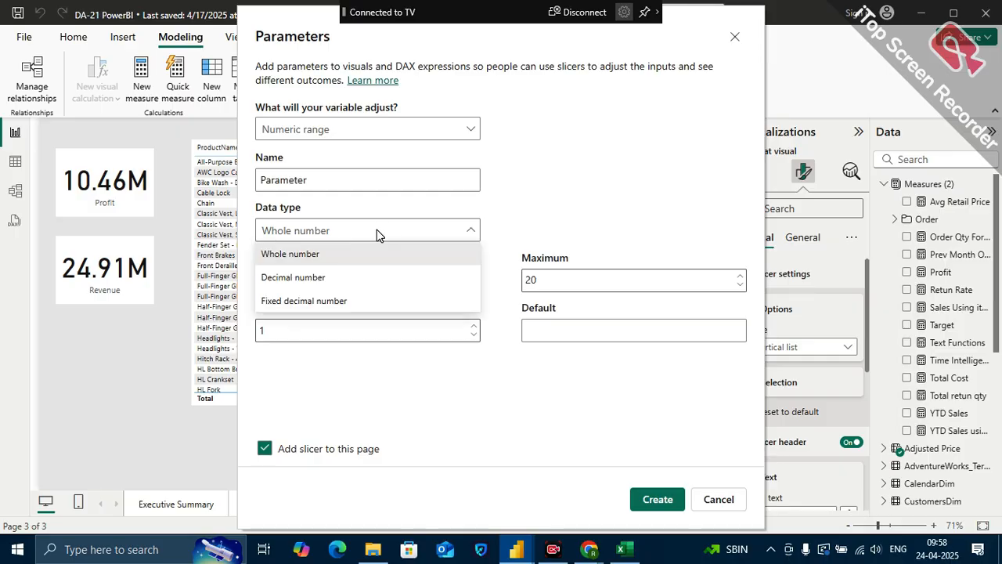
{"action": "left_click", "coordinate": [334, 278]}
{"action": "left_click", "coordinate": [316, 276]}
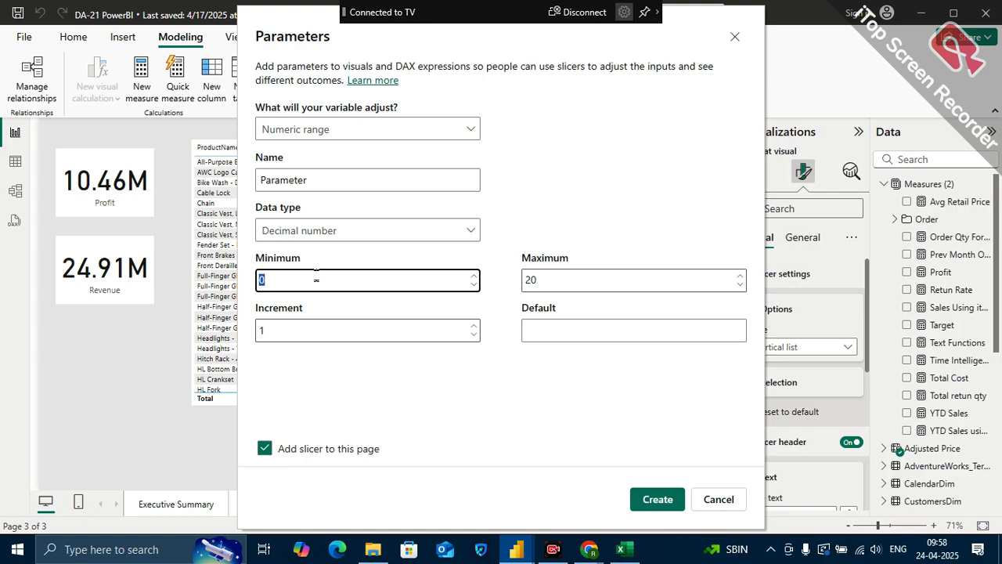
{"action": "type", "text": "-1"}
{"action": "left_click", "coordinate": [549, 282]}
{"action": "double_click", "coordinate": [549, 284]}
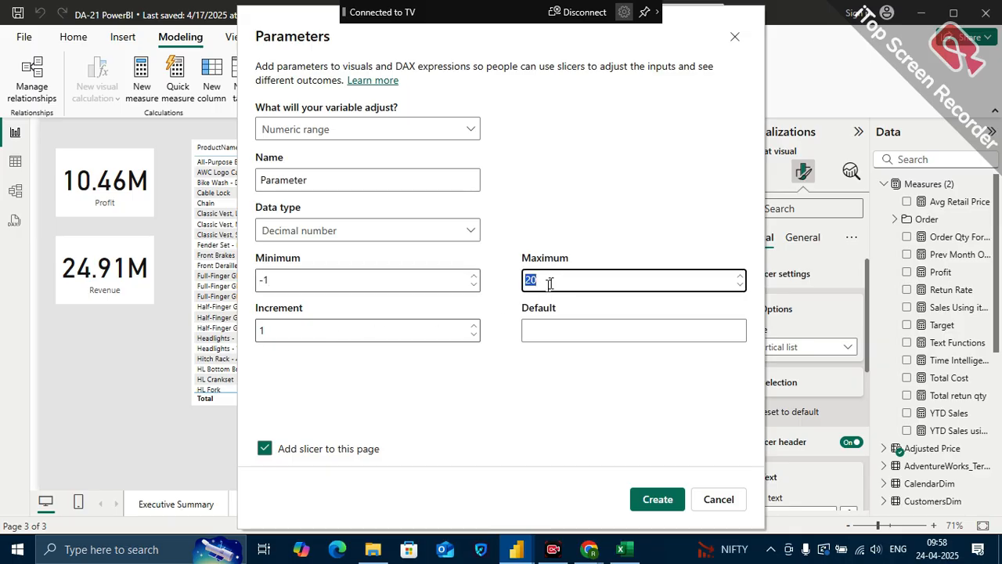
Set the parameter's increment to 0.1 and create it with a slicer on the page
{"action": "left_click", "coordinate": [427, 330]}
{"action": "key", "text": "BackSpace"}
{"action": "type", "text": "0."}
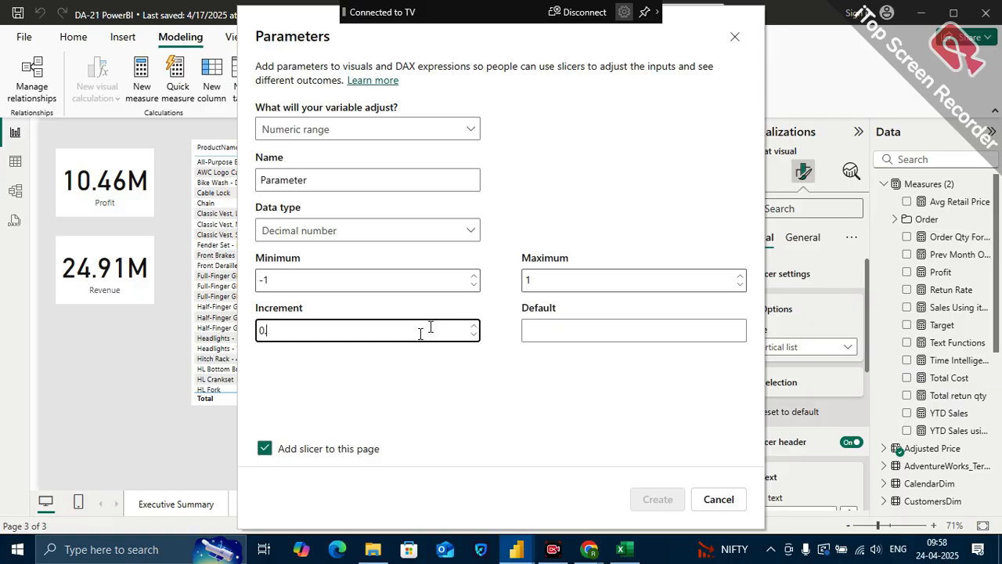
{"action": "type", "text": "1"}
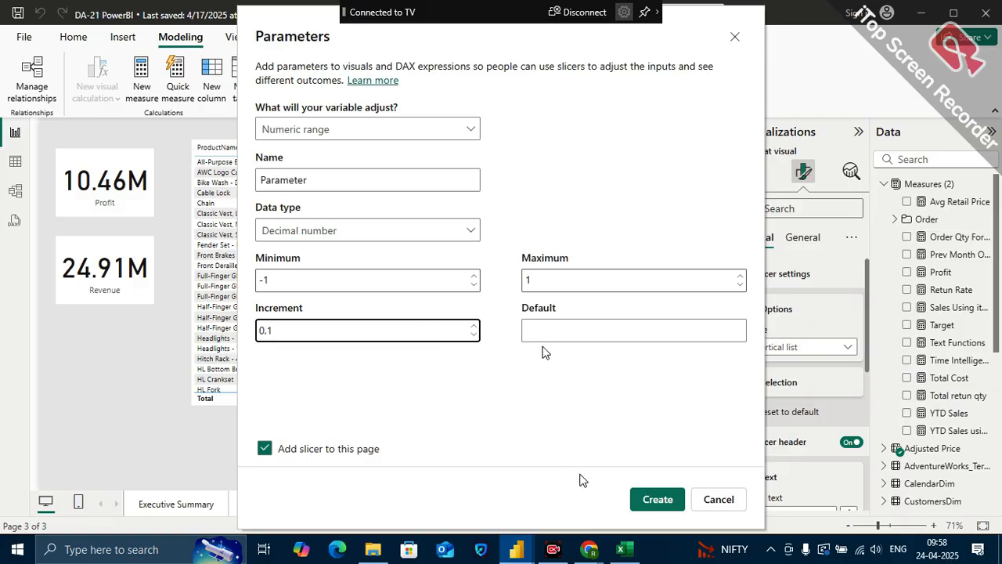
{"action": "left_click", "coordinate": [660, 499]}
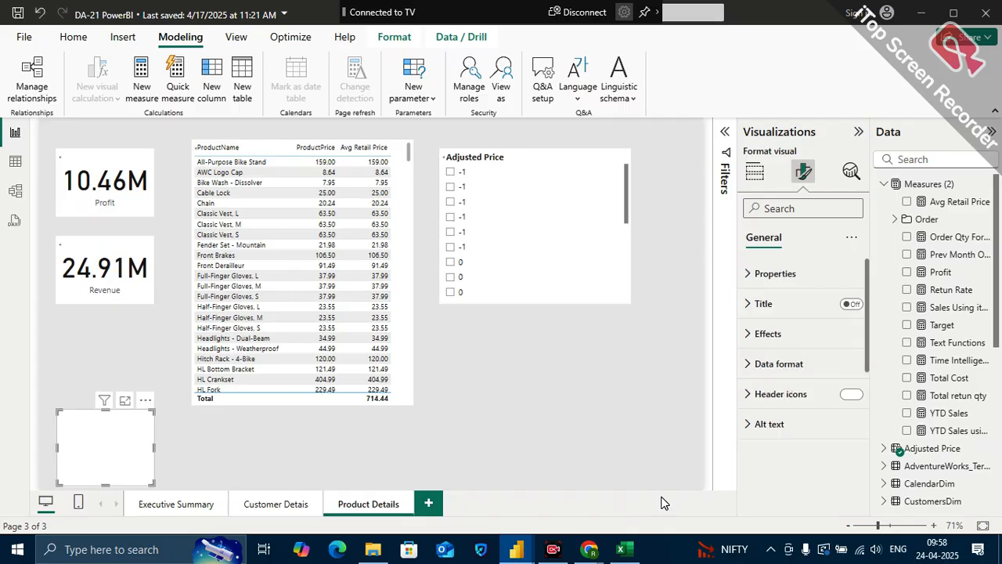
Test the new Parameter slicer by setting it to -0.30, and select the Adjusted Price slicer for comparison
{"action": "left_click", "coordinate": [92, 430]}
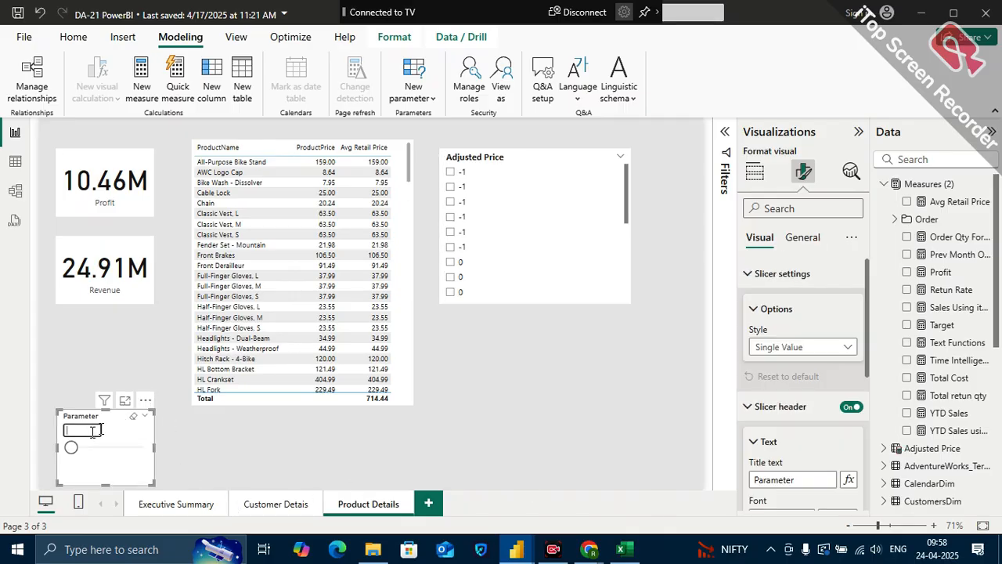
{"action": "left_click_drag", "start_coordinate": [71, 448], "coordinate": [97, 448]}
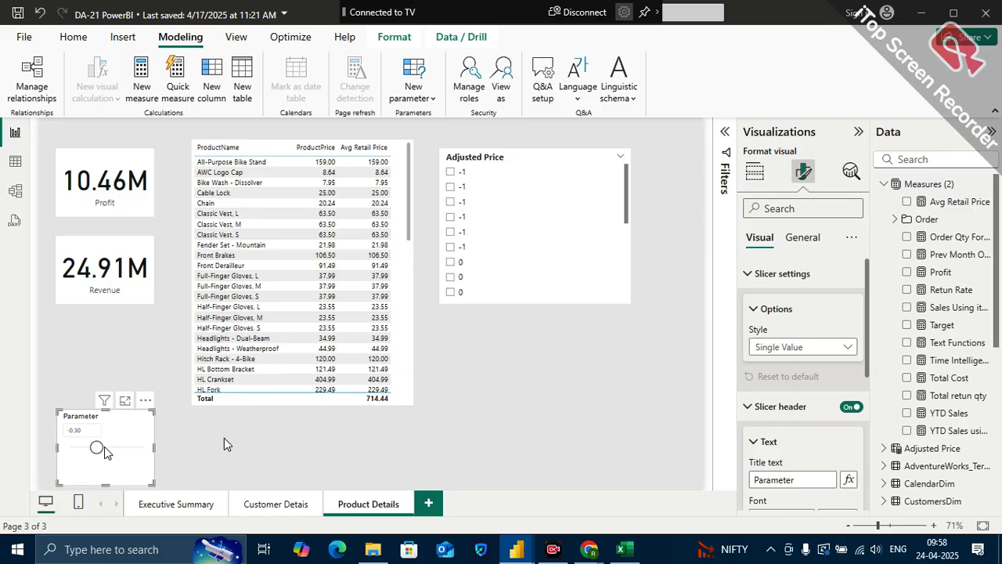
{"action": "left_click", "coordinate": [518, 153]}
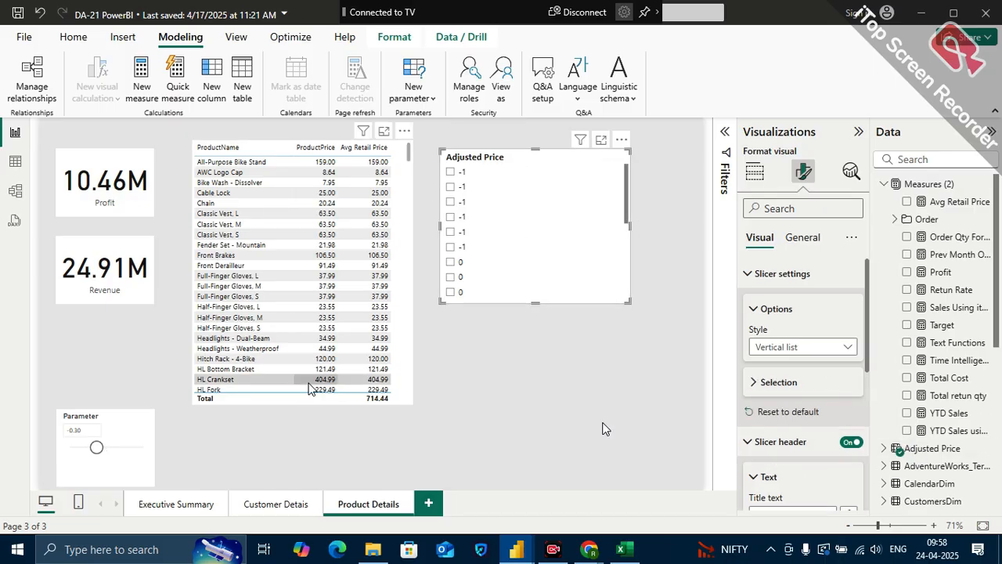
Compare the formula and column settings of the Parameter column with those of the Adjusted Price column
{"action": "scroll", "coordinate": [933, 391], "scroll_direction": "down", "scroll_amount": 3}
{"action": "left_click", "coordinate": [884, 208]}
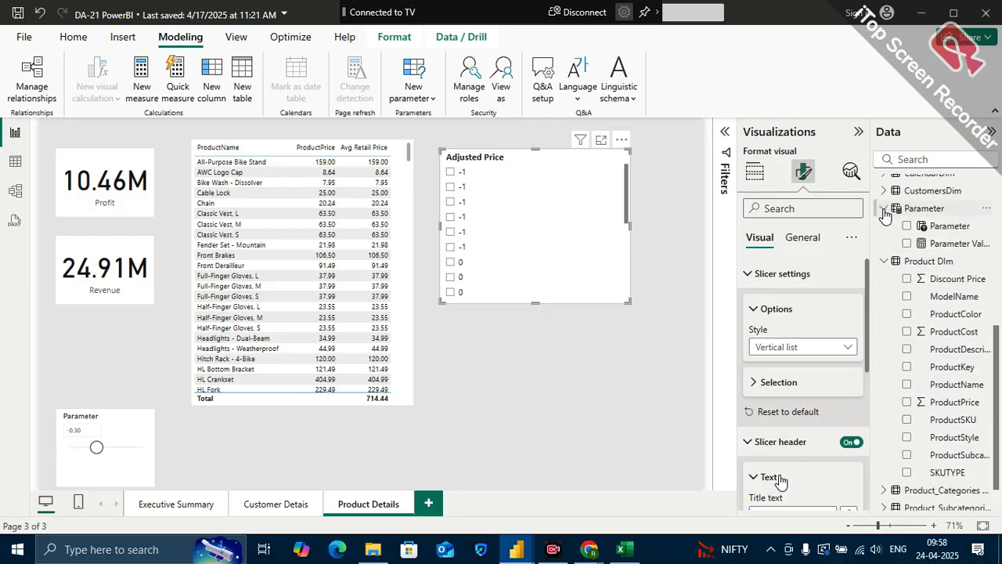
{"action": "left_click", "coordinate": [950, 227]}
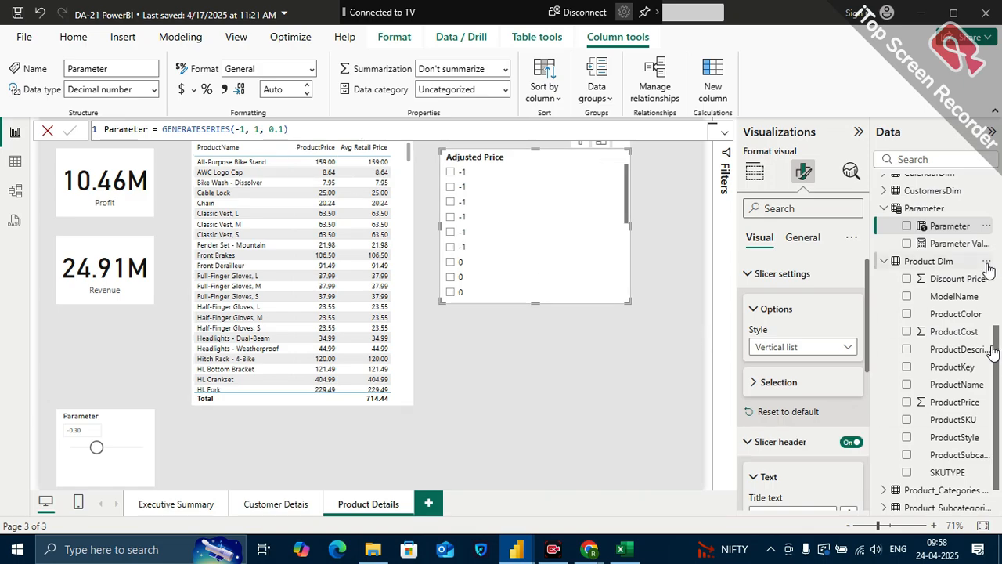
{"action": "scroll", "coordinate": [993, 352], "scroll_direction": "up", "scroll_amount": 3}
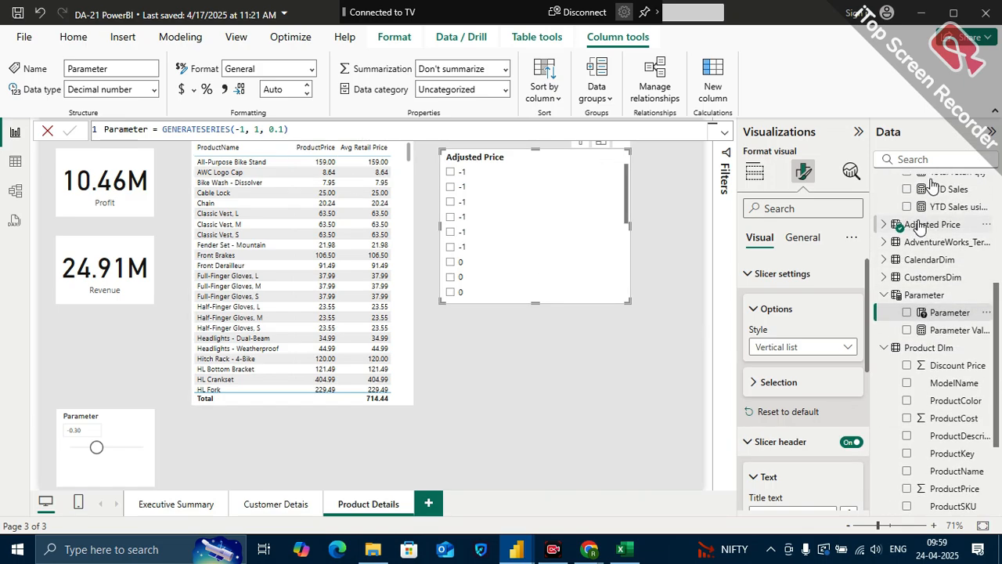
{"action": "left_click", "coordinate": [922, 225]}
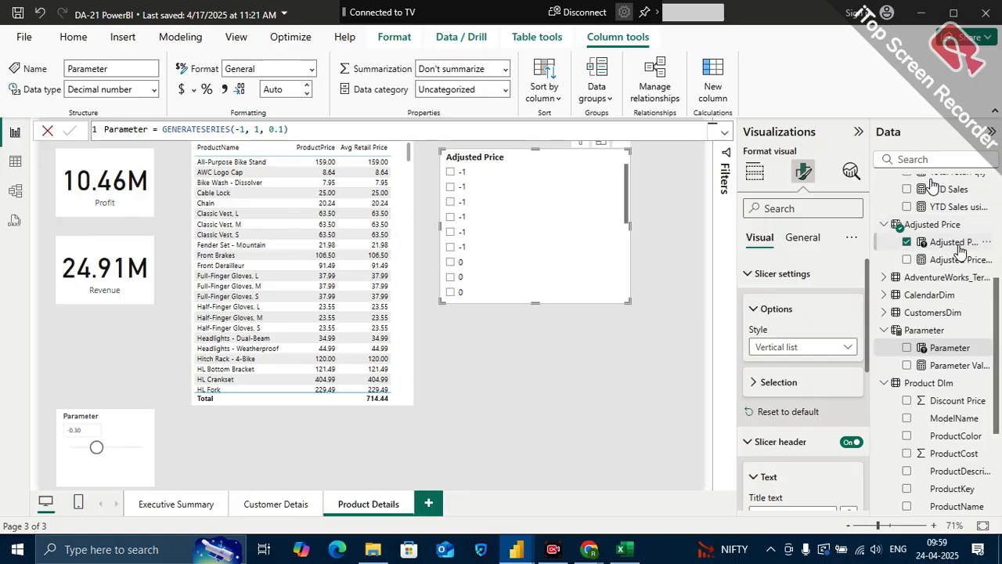
{"action": "left_click", "coordinate": [959, 244]}
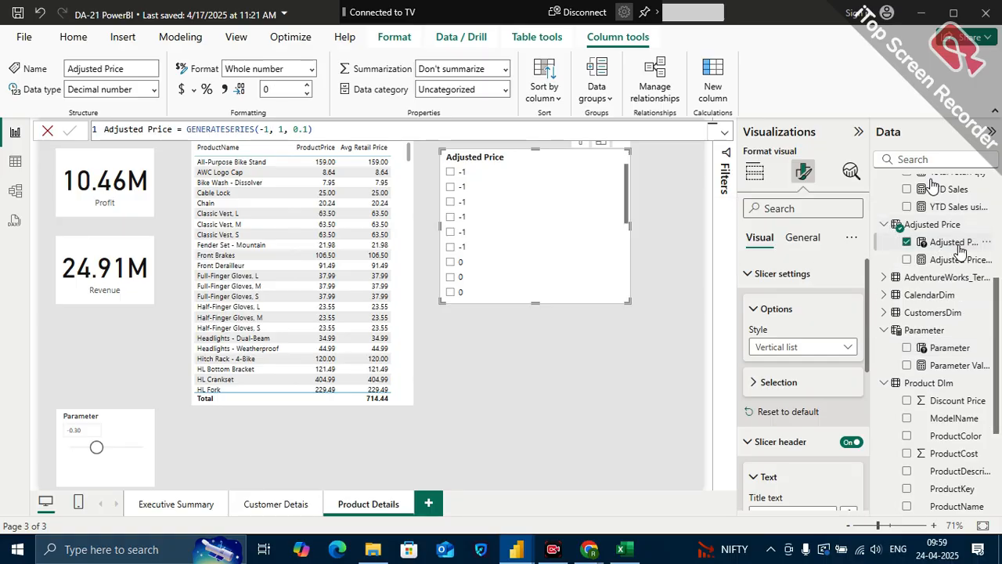
Remove the spaces between the arguments in the Adjusted Price formula so it reads GENERATESERIES(-1,1,0.1)
{"action": "left_click", "coordinate": [280, 131]}
{"action": "key", "text": "BackSpace"}
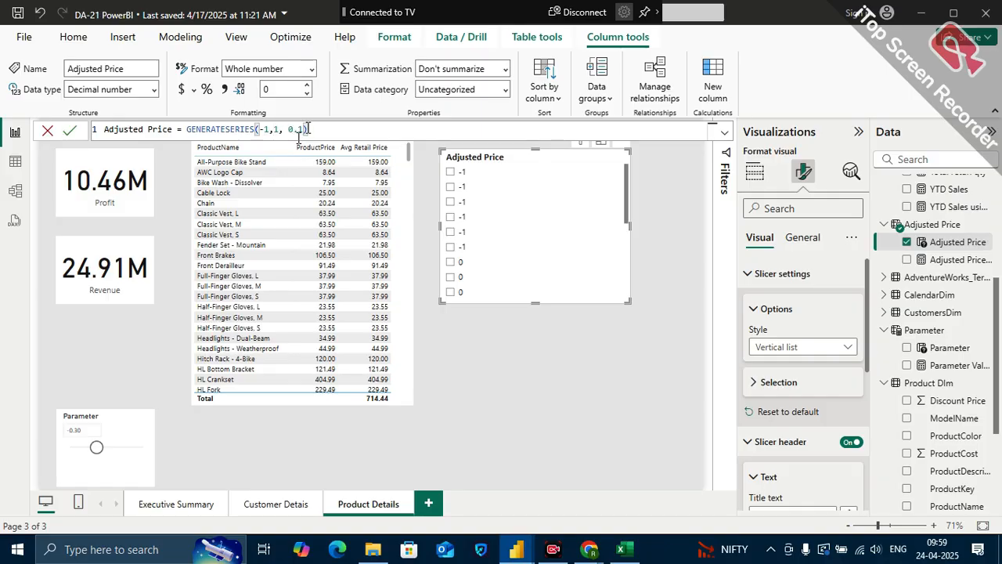
{"action": "left_click", "coordinate": [296, 132]}
{"action": "key", "text": "BackSpace"}
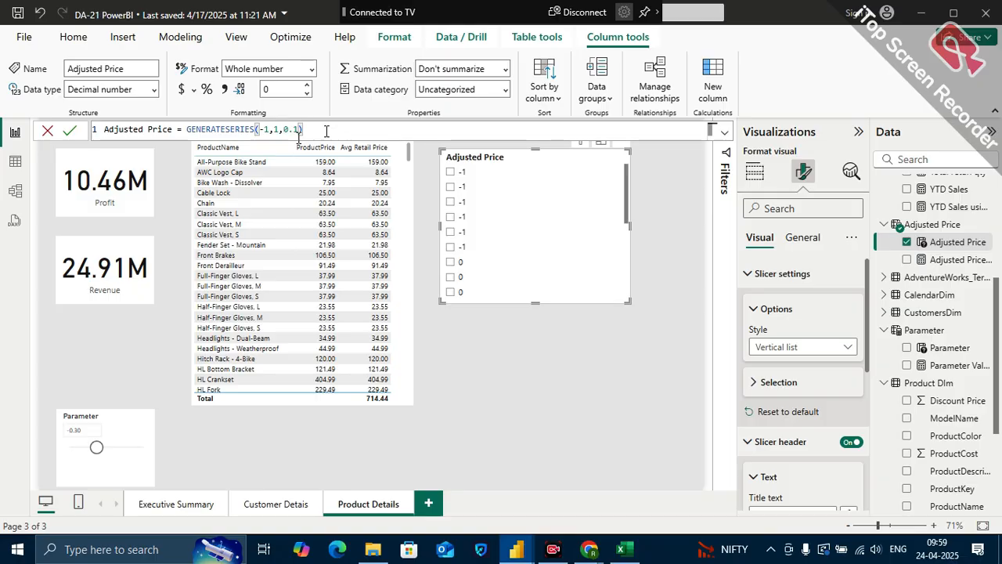
{"action": "key", "text": "Return"}
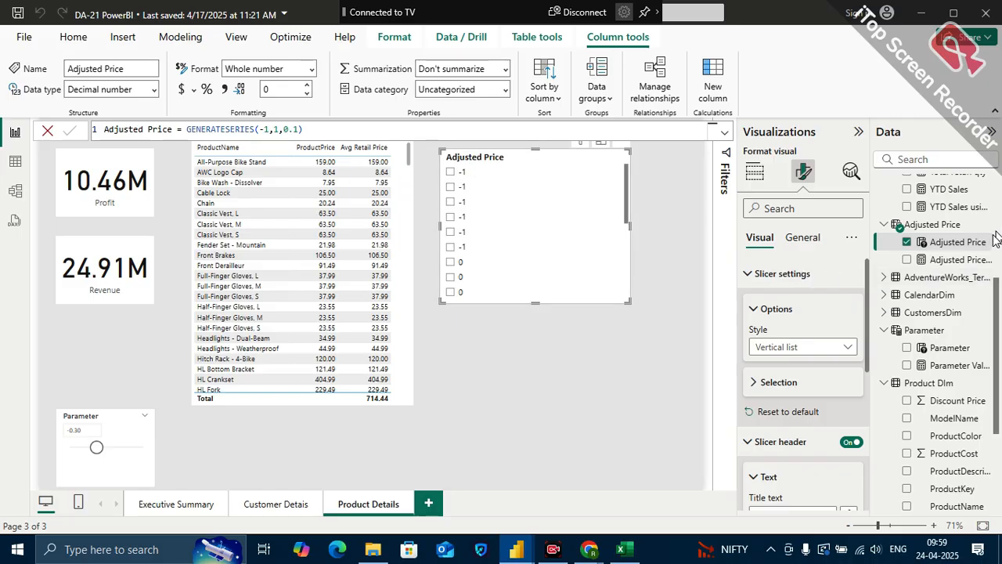
Delete the Adjusted Price table from the model
{"action": "left_click", "coordinate": [988, 244]}
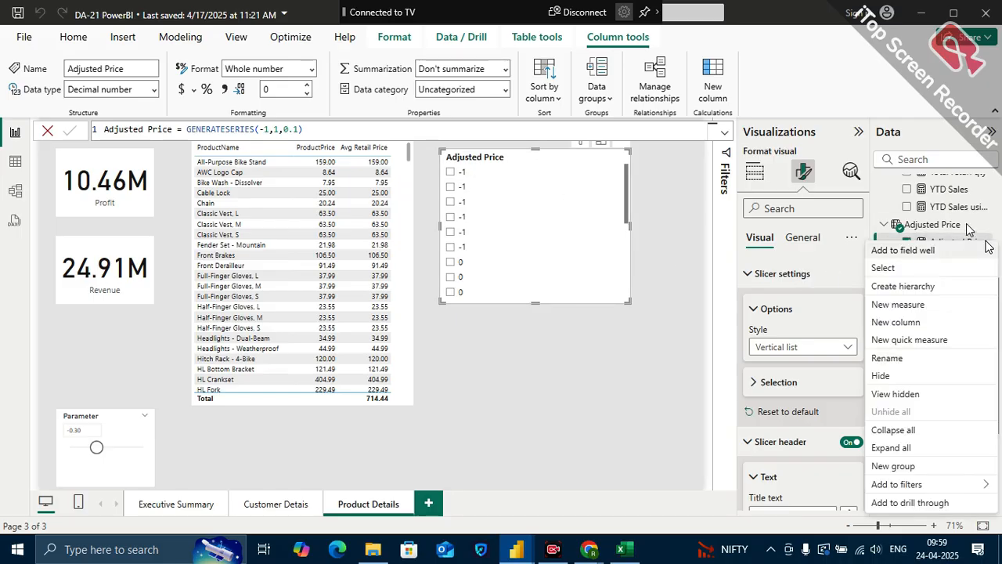
{"action": "left_click", "coordinate": [969, 228]}
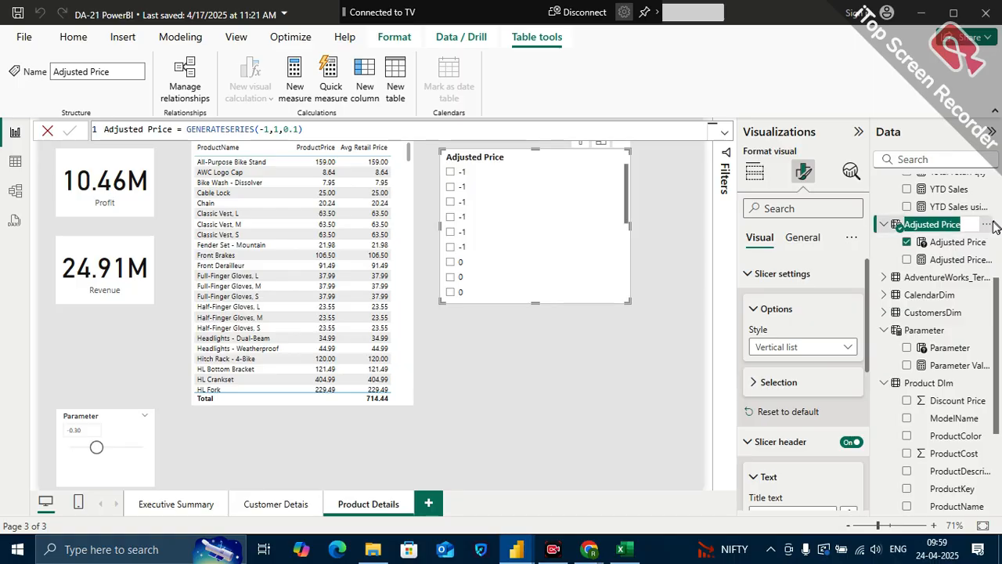
{"action": "left_click", "coordinate": [995, 224]}
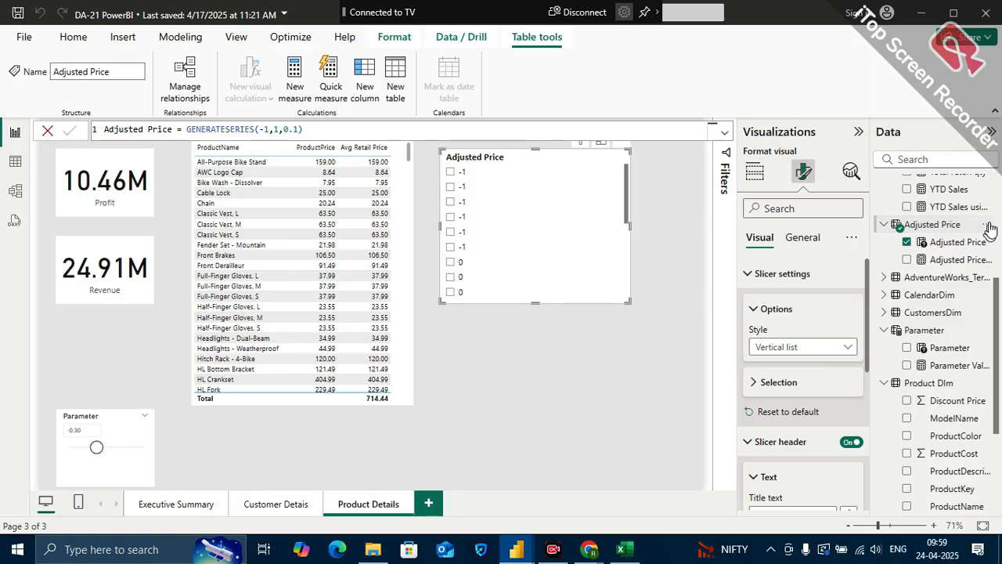
{"action": "left_click", "coordinate": [988, 226]}
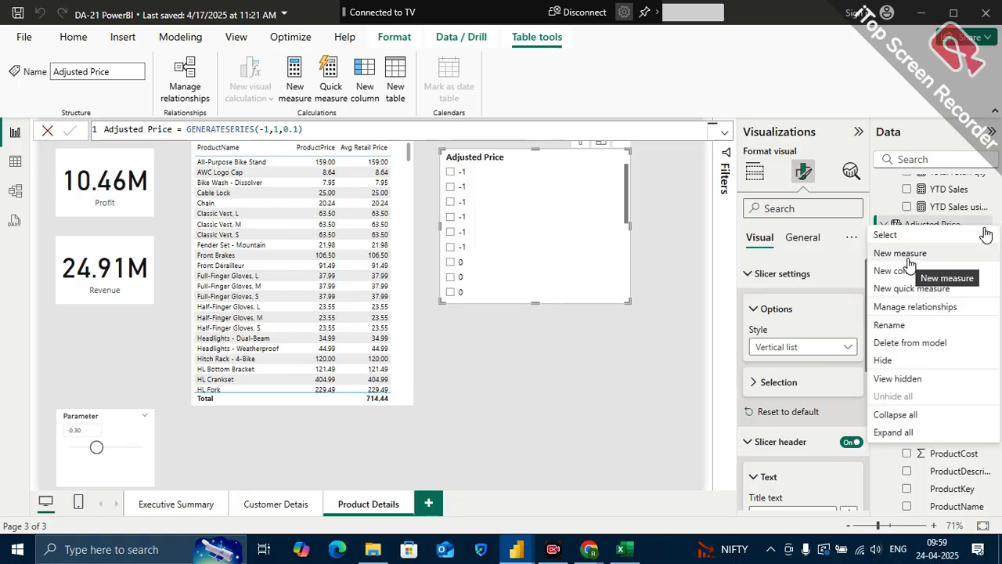
{"action": "left_click", "coordinate": [910, 342]}
{"action": "left_click", "coordinate": [601, 315]}
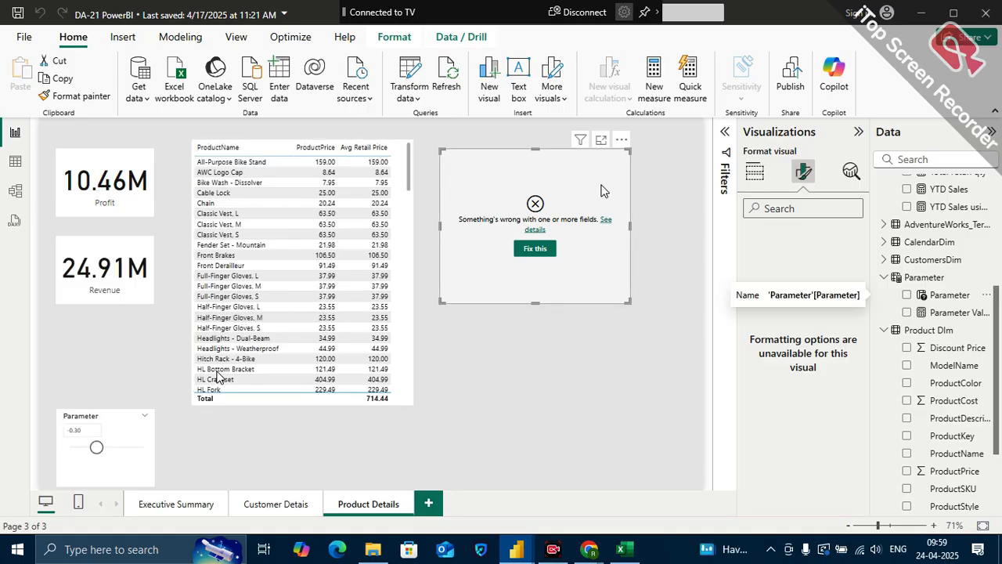
Remove the old Adjusted Price slicer and move the Parameter slicer into its place beside the product table, making it much wider
{"action": "left_click", "coordinate": [624, 140]}
{"action": "left_click", "coordinate": [661, 192]}
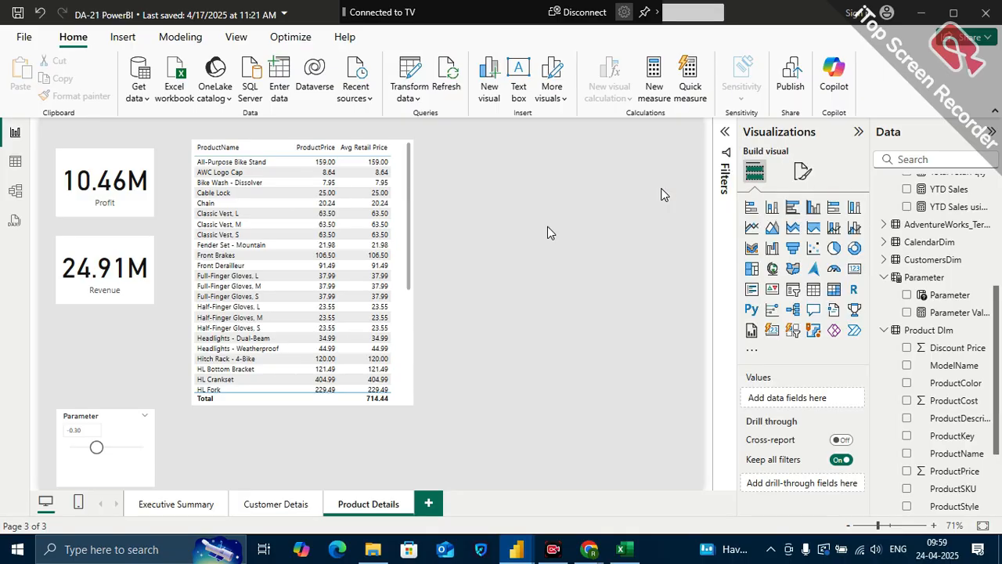
{"action": "left_click_drag", "start_coordinate": [131, 417], "coordinate": [505, 169]}
{"action": "left_click_drag", "start_coordinate": [535, 207], "coordinate": [685, 222]}
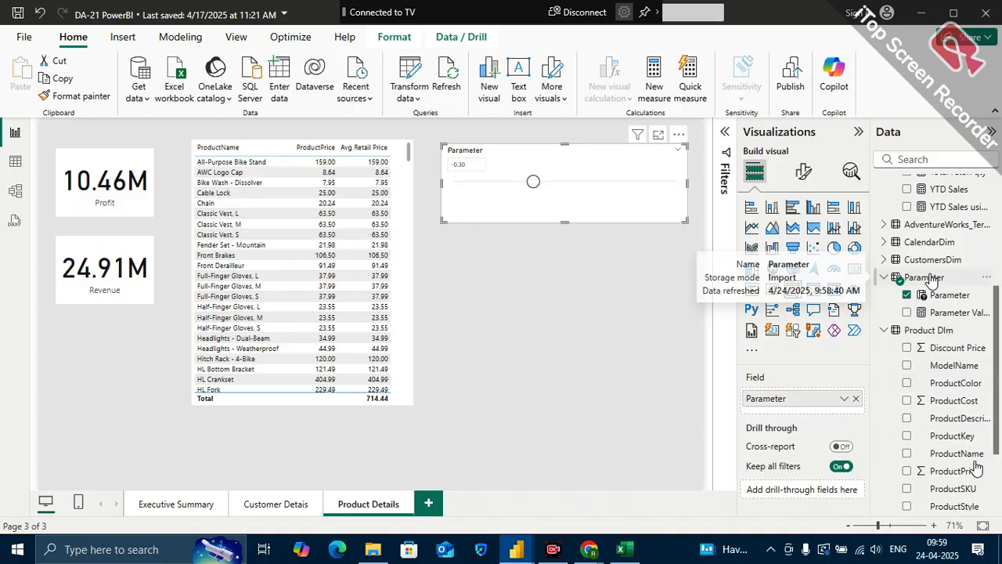
Rename the Parameter table as Adjusted Price
{"action": "left_click", "coordinate": [970, 280]}
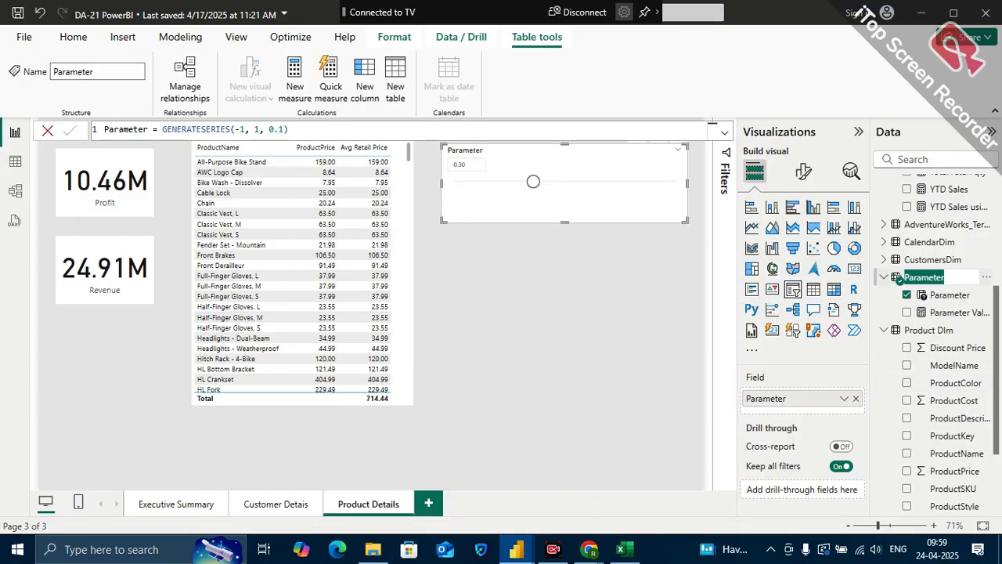
{"action": "key", "text": "BackSpace"}
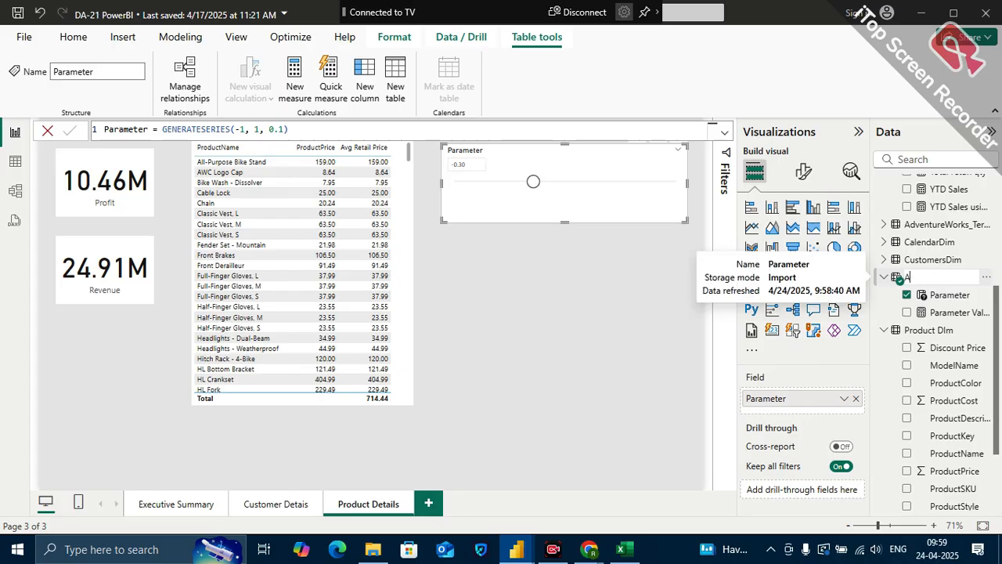
{"action": "type", "text": "Adjusted Price"}
{"action": "key", "text": "Return"}
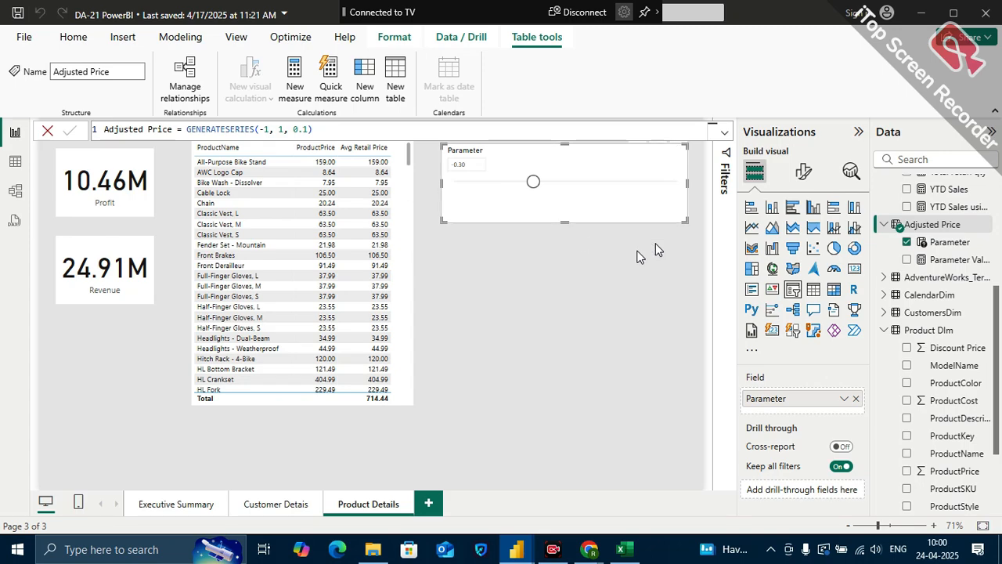
Remove the Parameter field from the slicer and rename the Parameter column as Adjusted Price
{"action": "left_click", "coordinate": [859, 402]}
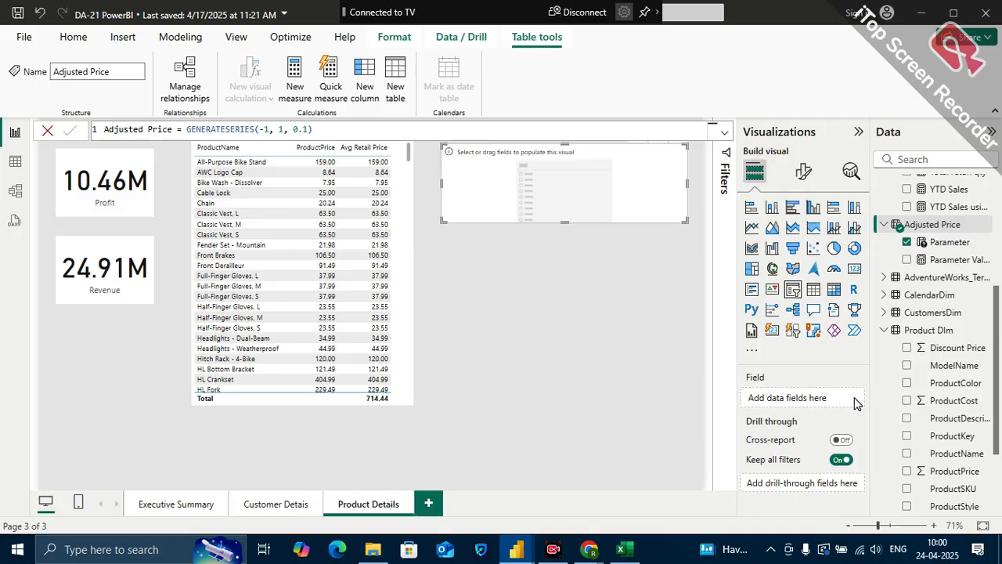
{"action": "double_click", "coordinate": [949, 241]}
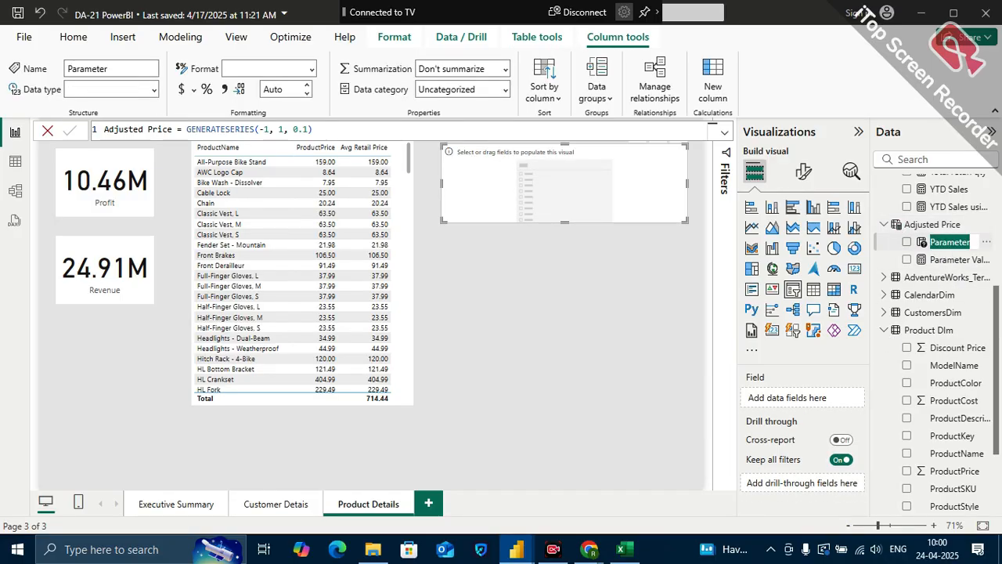
{"action": "type", "text": "Adjusted"}
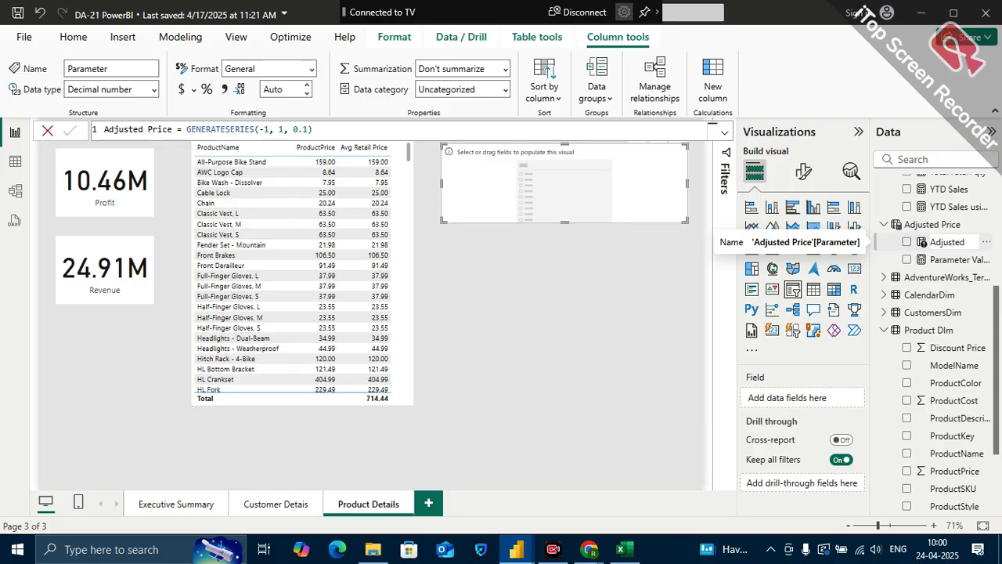
{"action": "type", "text": "Price"}
{"action": "key", "text": "Return"}
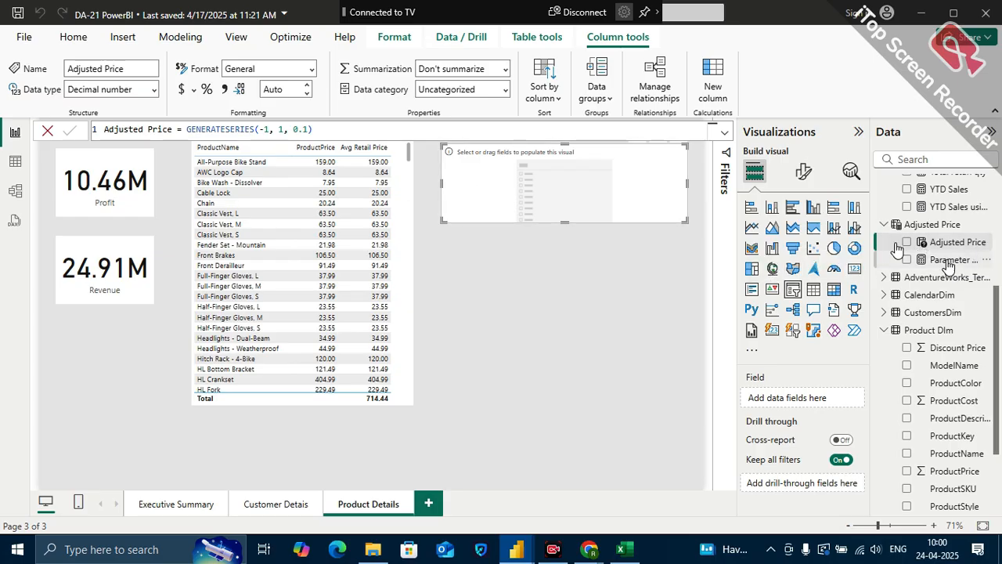
Rename the Parameter Value measure as Adjusted Price Value in its formula
{"action": "left_click", "coordinate": [951, 260]}
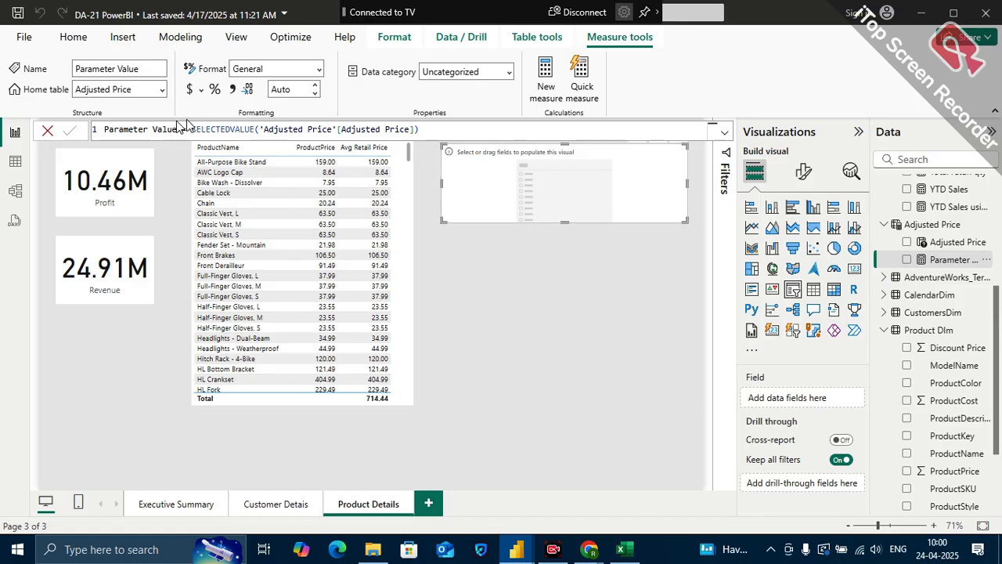
{"action": "double_click", "coordinate": [147, 129]}
{"action": "key", "text": "BackSpace"}
{"action": "type", "text": "Adjus"}
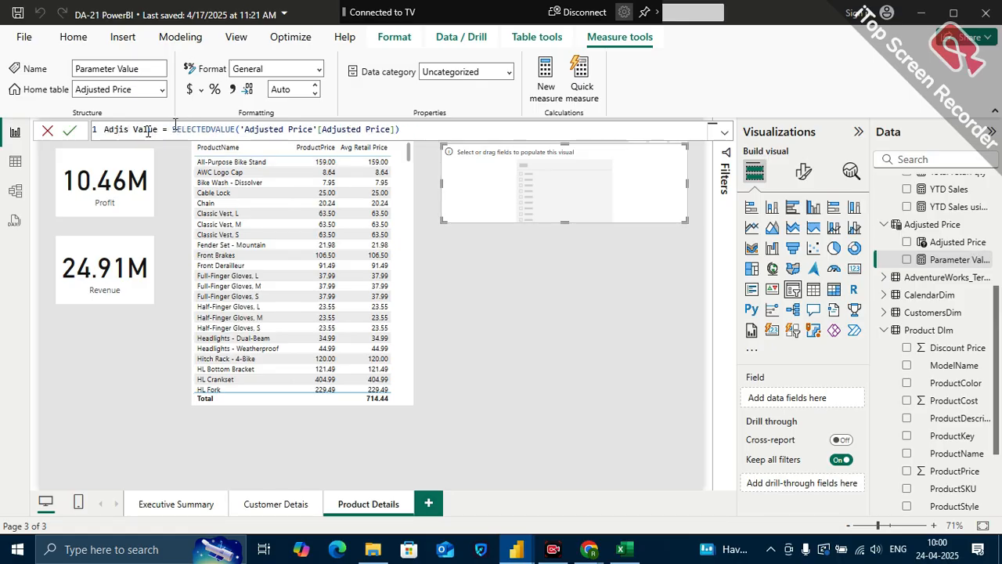
{"action": "type", "text": "ted "}
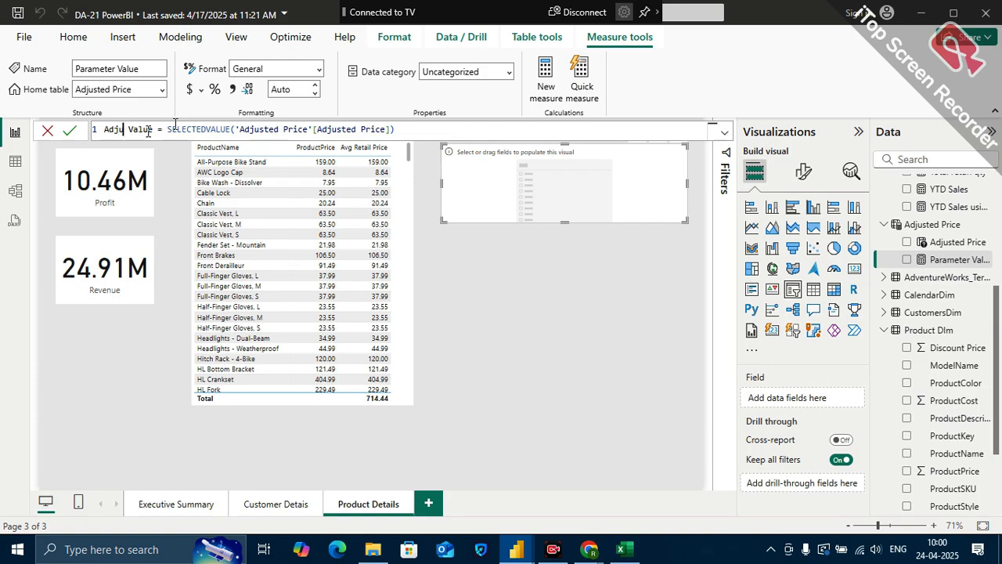
{"action": "type", "text": "Price"}
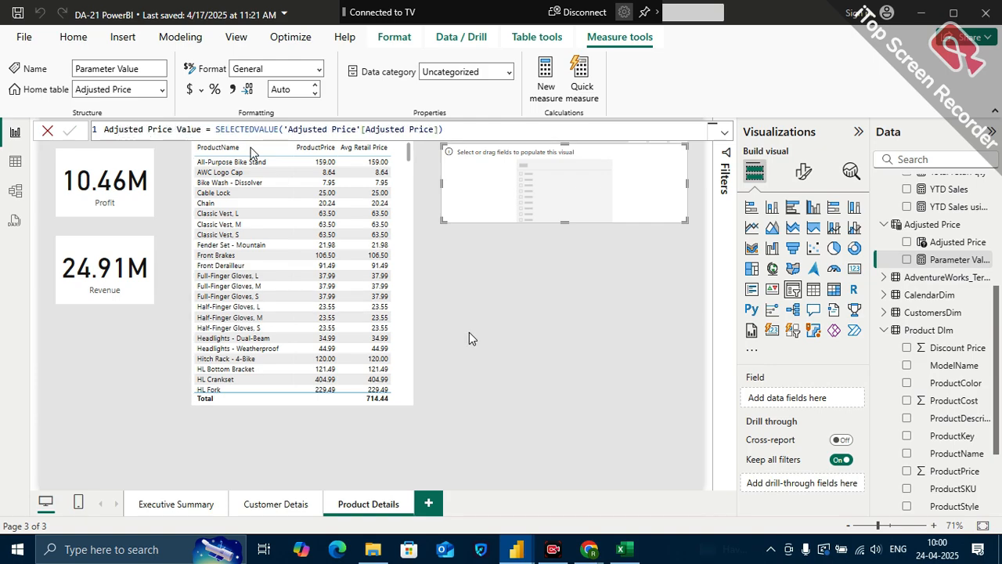
{"action": "key", "text": "Return"}
Add the Adjusted Price column to the empty slicer and test it at -1.00 and 1.00
{"action": "left_click_drag", "start_coordinate": [908, 264], "coordinate": [815, 405]}
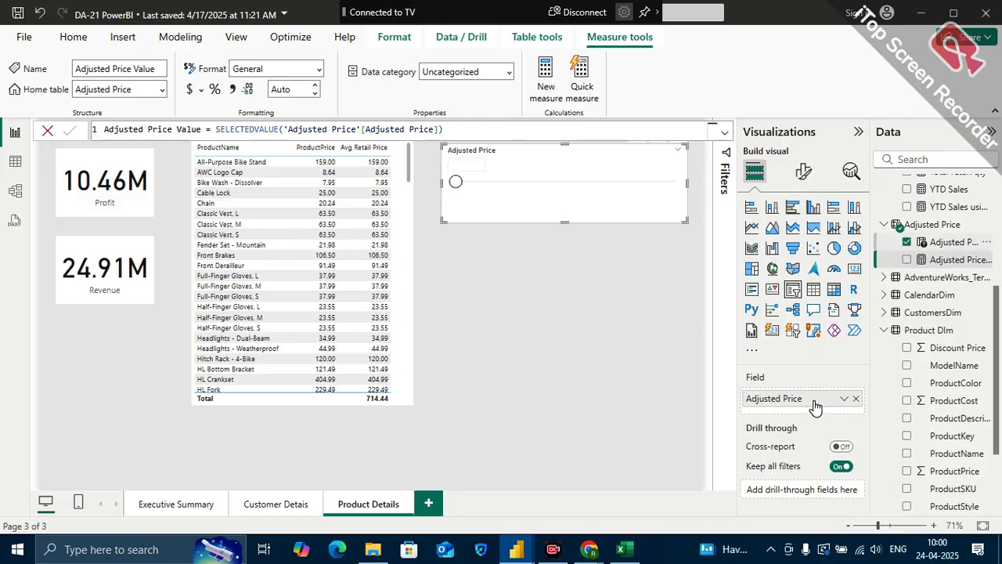
{"action": "left_click_drag", "start_coordinate": [482, 182], "coordinate": [431, 201]}
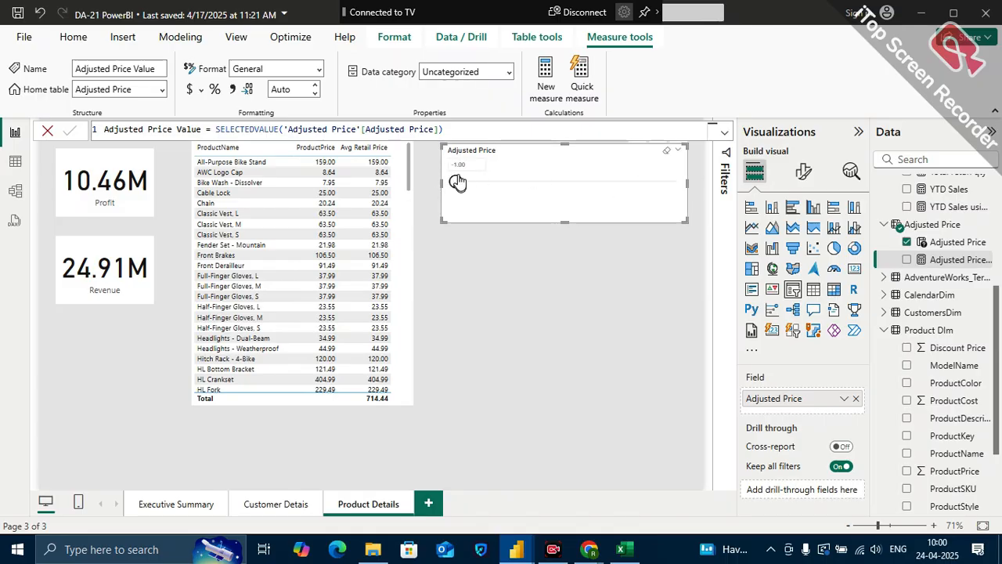
{"action": "left_click_drag", "start_coordinate": [459, 186], "coordinate": [679, 185]}
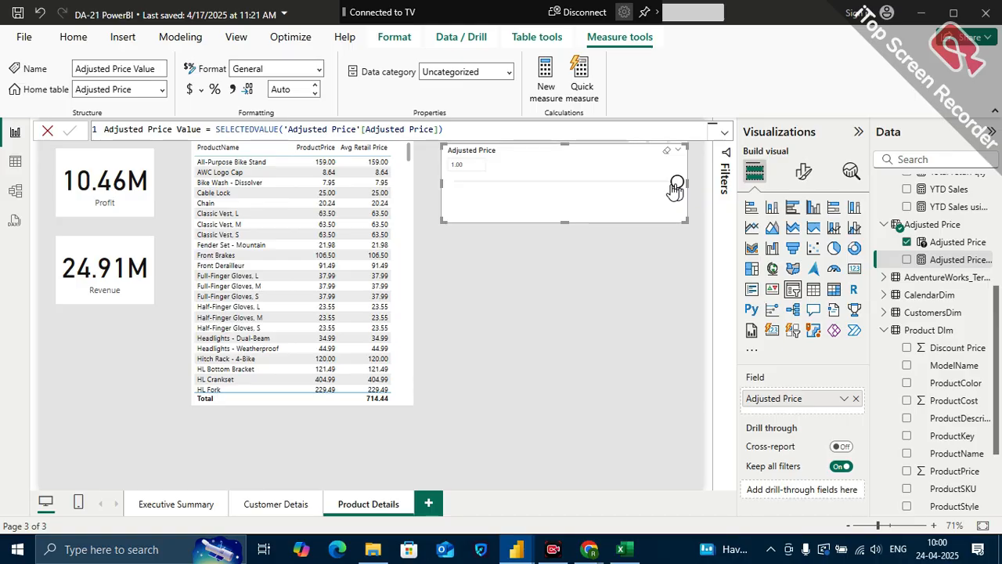
Create a card showing the Adjusted Price Value measure below the Adjusted Price slicer
{"action": "left_click", "coordinate": [663, 350]}
{"action": "left_click_drag", "start_coordinate": [951, 260], "coordinate": [574, 257]}
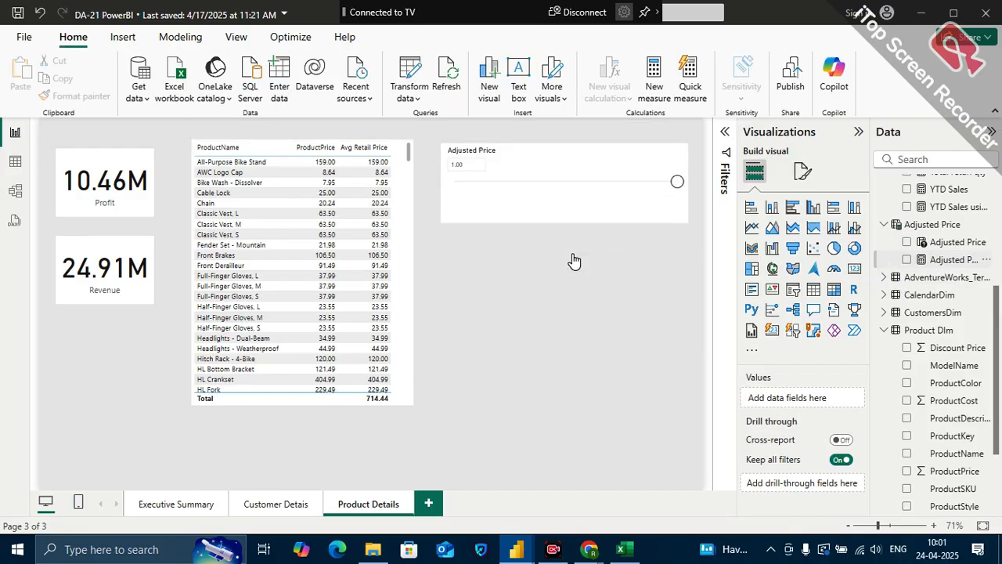
{"action": "left_click", "coordinate": [854, 269]}
Set the Adjusted Price slicer to -0.40 and finally 0.50 to test the card, and open the Adjusted Price Value measure's formula
{"action": "left_click_drag", "start_coordinate": [678, 186], "coordinate": [523, 183]}
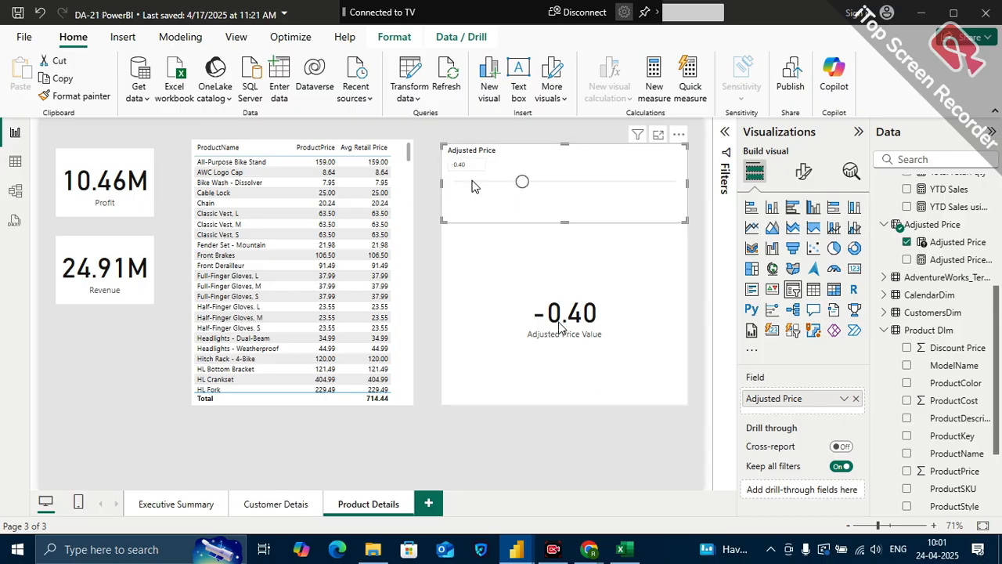
{"action": "left_click_drag", "start_coordinate": [523, 183], "coordinate": [622, 182]}
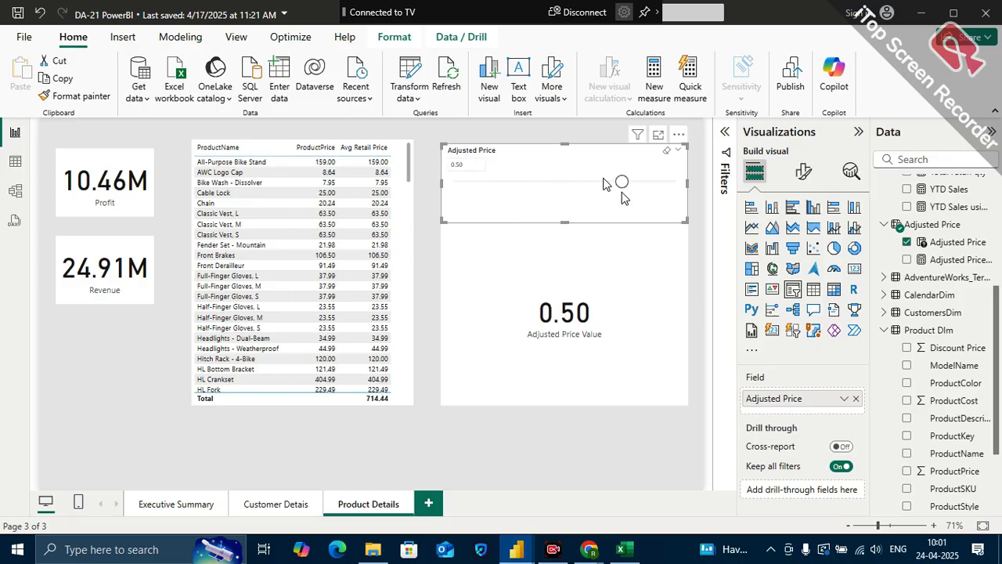
{"action": "left_click", "coordinate": [582, 271]}
{"action": "left_click", "coordinate": [957, 259]}
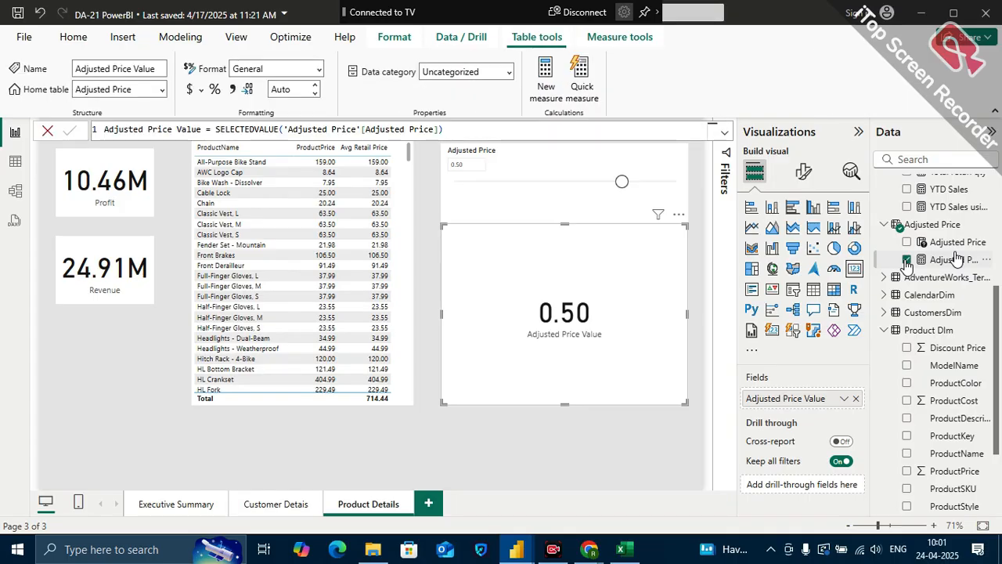
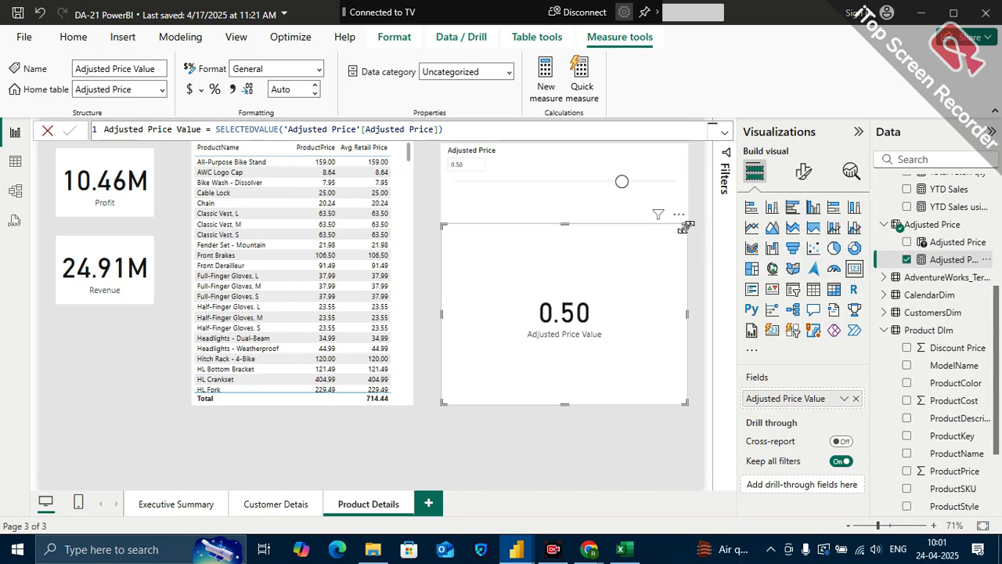
Reduce the Adjusted Price Value card's height and place it just below the Adjusted Price slicer
{"action": "left_click_drag", "start_coordinate": [686, 227], "coordinate": [682, 255]}
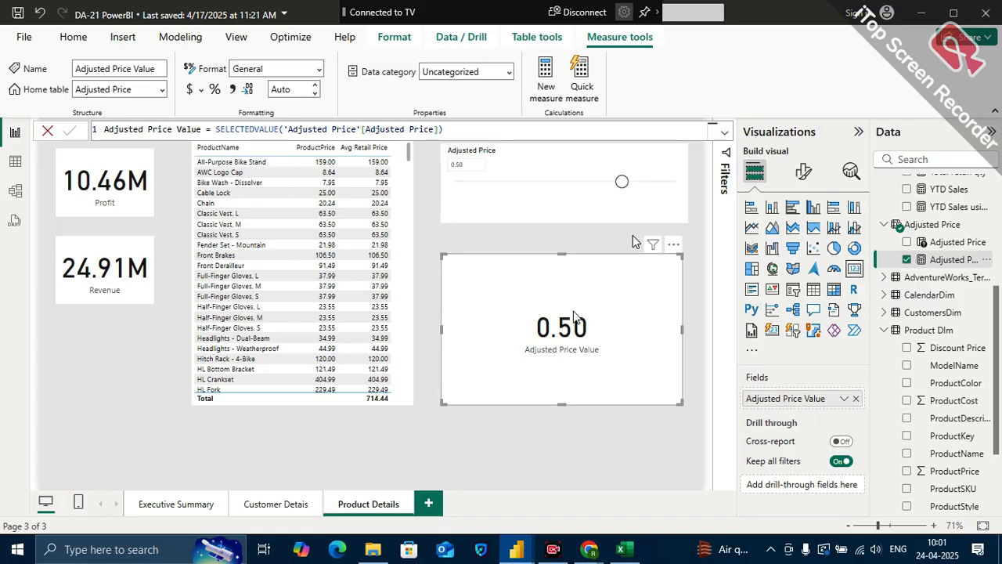
{"action": "left_click_drag", "start_coordinate": [575, 293], "coordinate": [570, 254]}
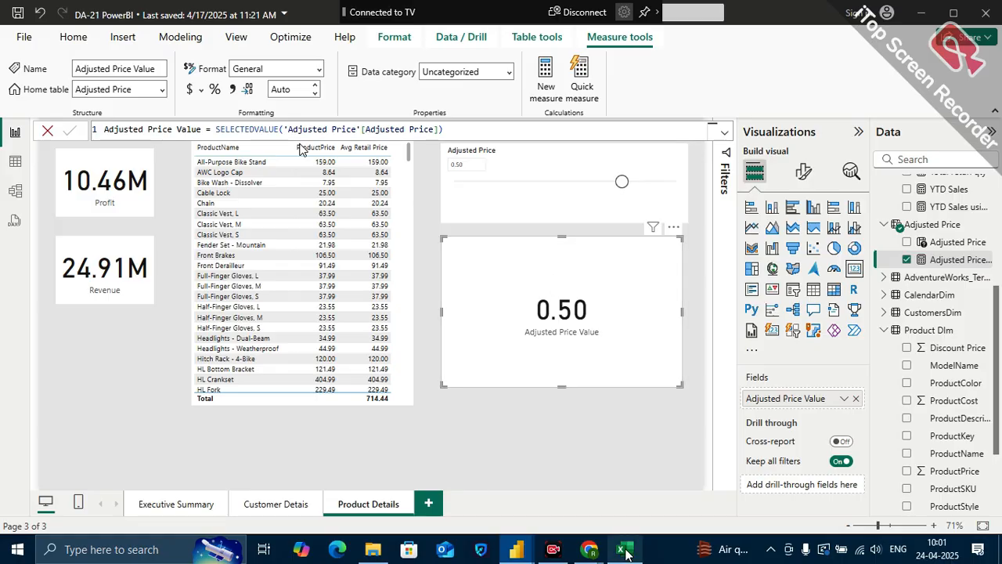
Switch to Excel to examine the New price formula in cell I3, and return to the DA-21 PowerBI report
{"action": "key", "text": "alt+Tab"}
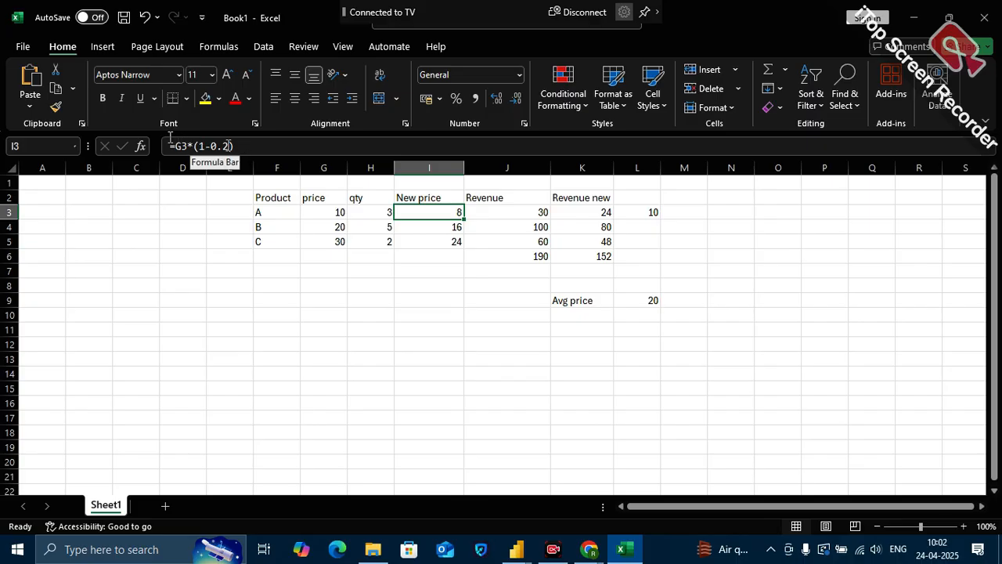
{"action": "key", "text": "F2"}
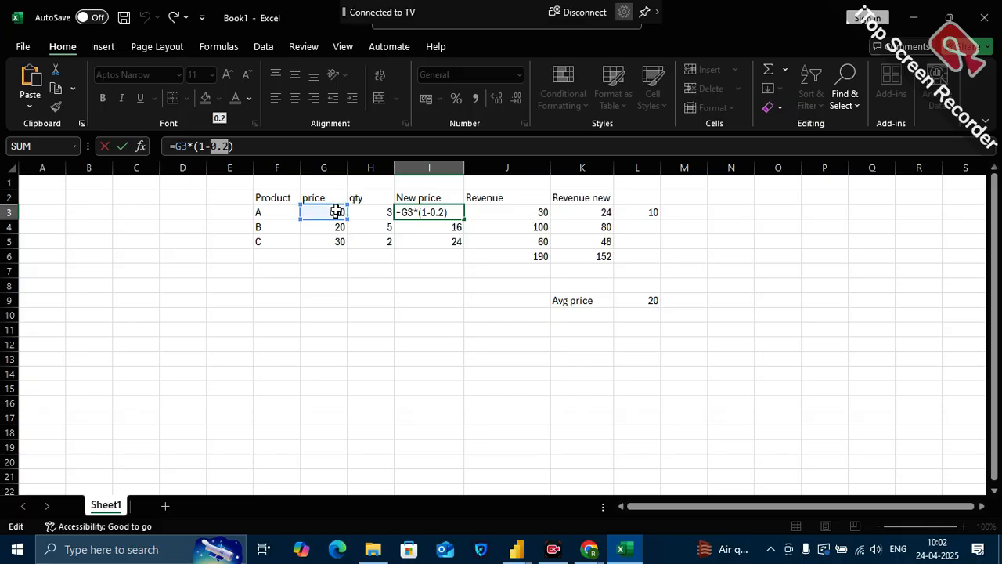
{"action": "left_click", "coordinate": [519, 552]}
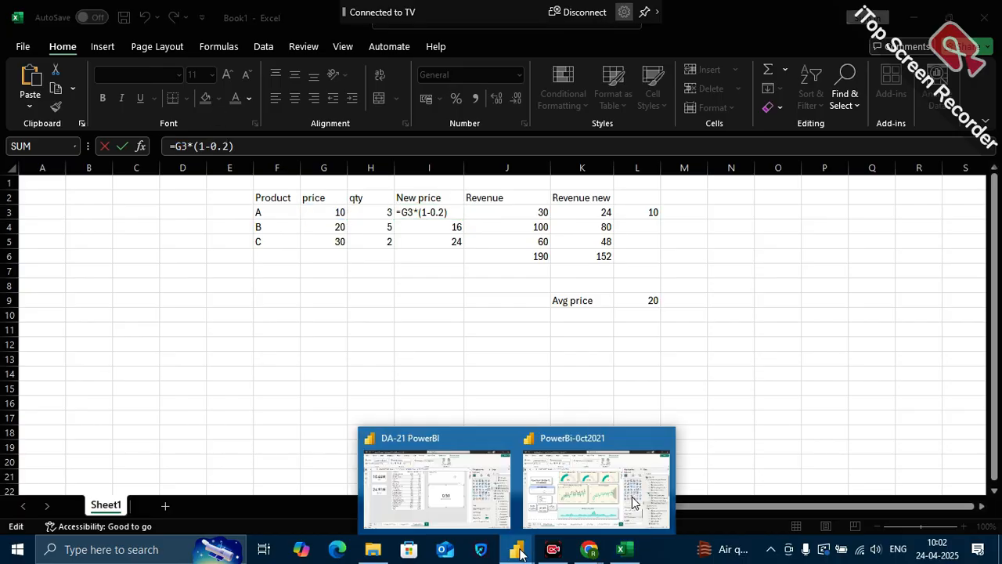
{"action": "left_click", "coordinate": [464, 489]}
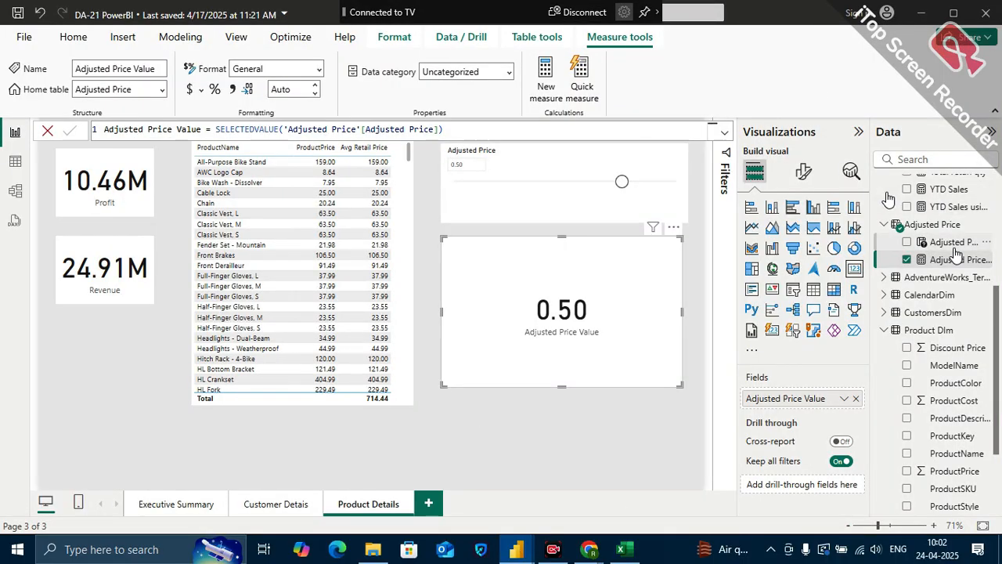
Add a new measure to the Measures (2) table and name it Adjusted Price in its formula
{"action": "scroll", "coordinate": [957, 257], "scroll_direction": "up", "scroll_amount": 3}
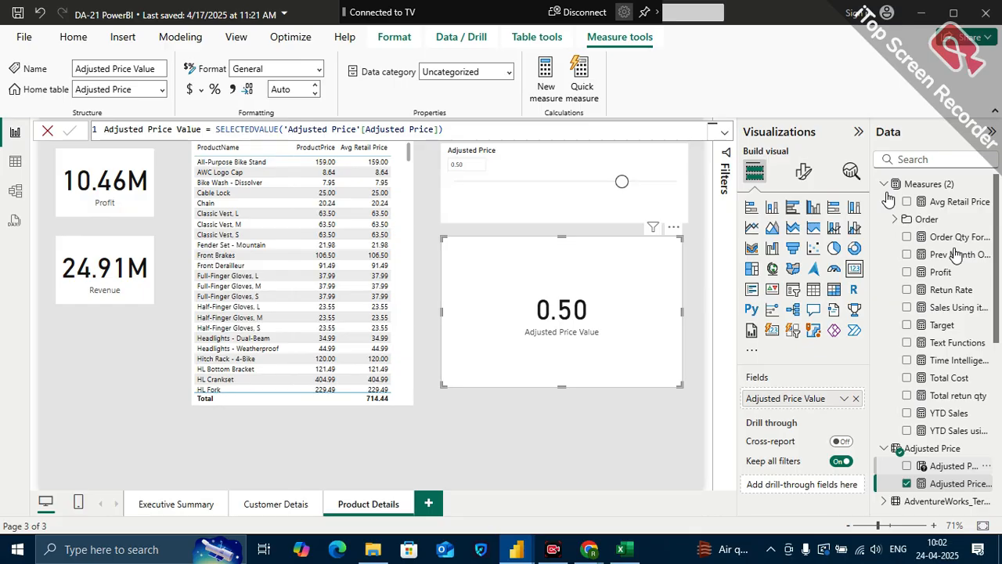
{"action": "left_click", "coordinate": [979, 188]}
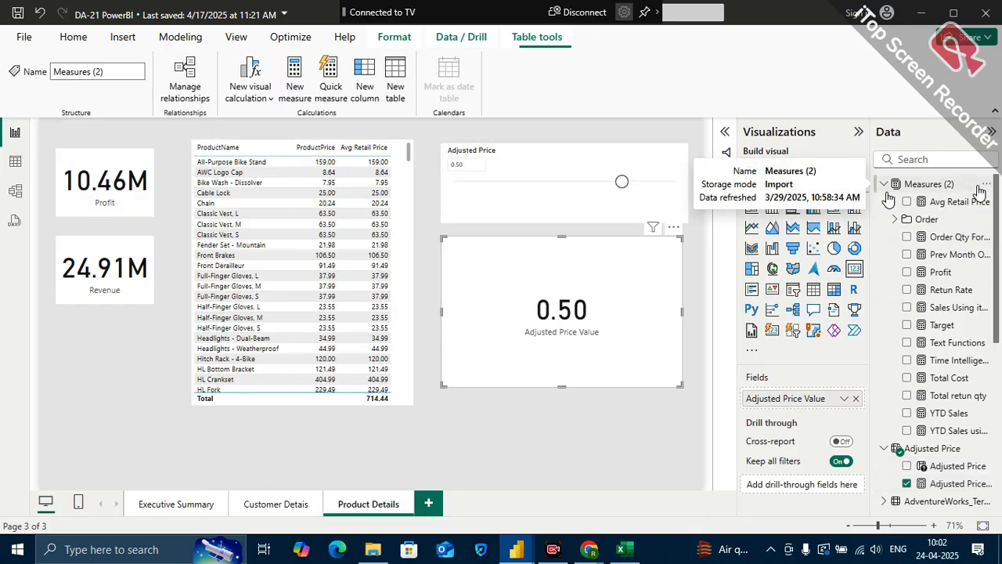
{"action": "left_click", "coordinate": [983, 186]}
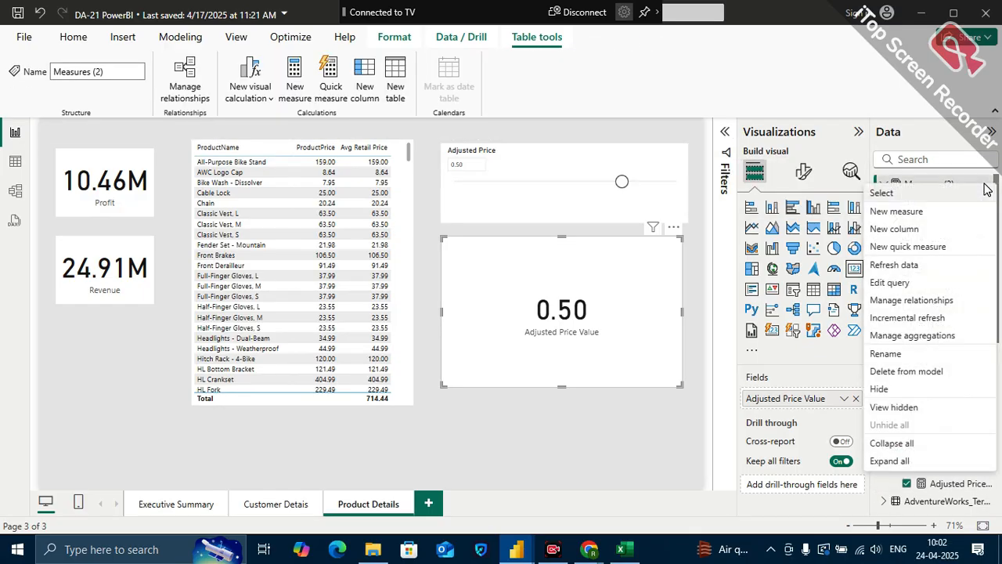
{"action": "left_click", "coordinate": [910, 219]}
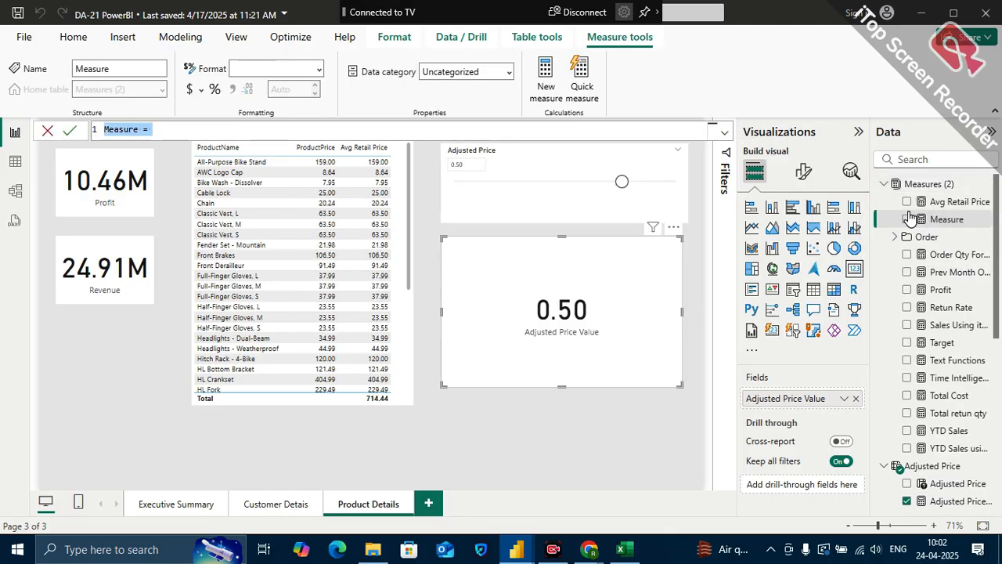
{"action": "type", "text": "A"}
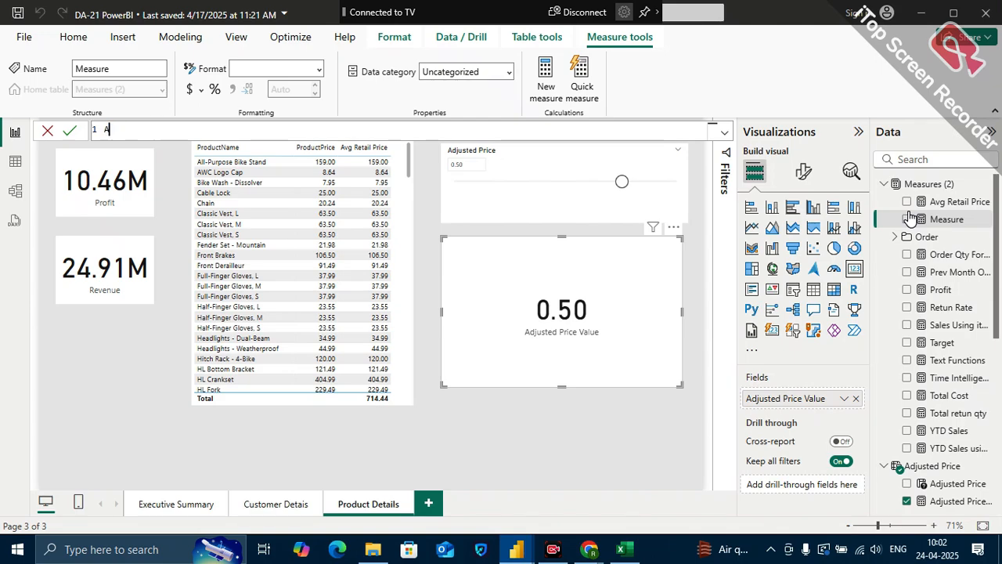
{"action": "type", "text": "Djusted"}
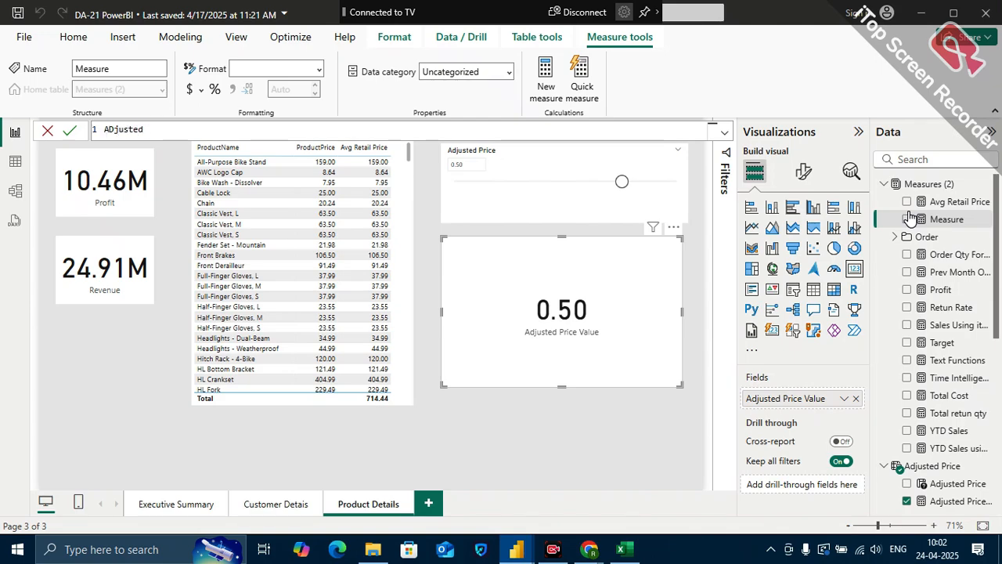
{"action": "key", "text": "BackSpace"}
{"action": "key", "text": "BackSpace"}
{"action": "key", "text": "BackSpace"}
{"action": "key", "text": "BackSpace"}
{"action": "key", "text": "BackSpace"}
{"action": "key", "text": "BackSpace"}
{"action": "key", "text": "BackSpace"}
{"action": "key", "text": "BackSpace"}
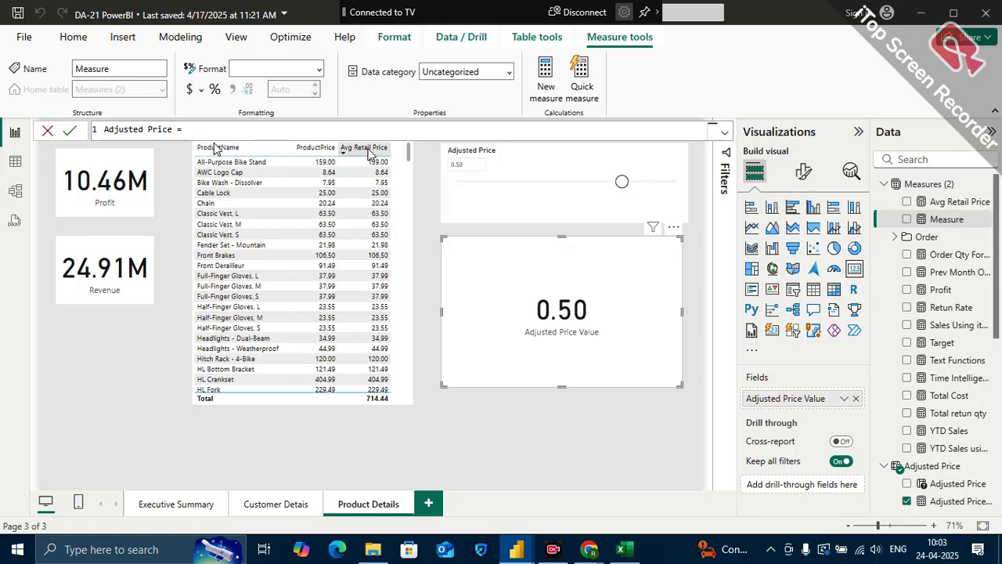
Define the Adjusted Price measure as [Avg Retail Price] * (1+'Adjusted Price'[Adjusted Price Value])
{"action": "type", "text": "avg"}
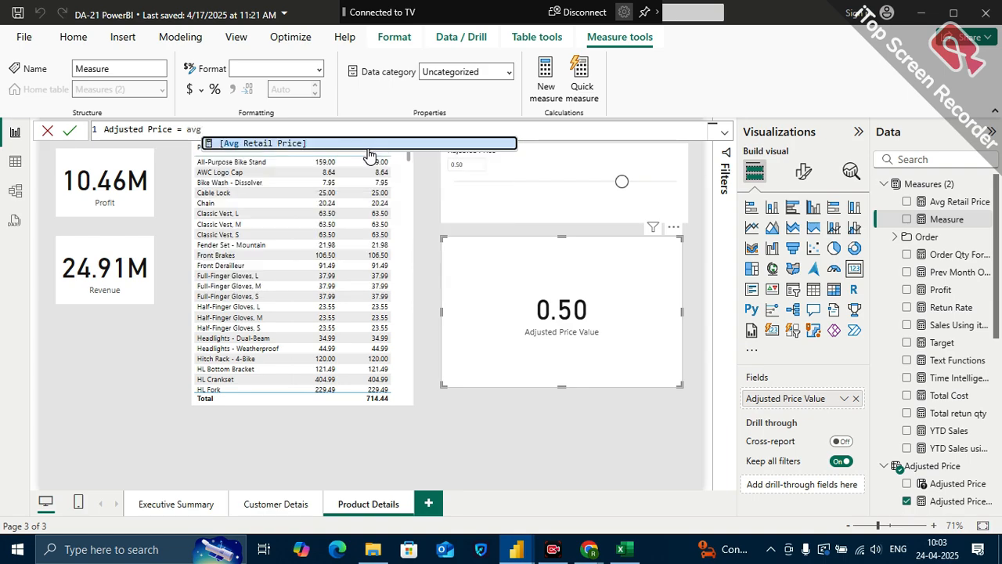
{"action": "left_click", "coordinate": [298, 150]}
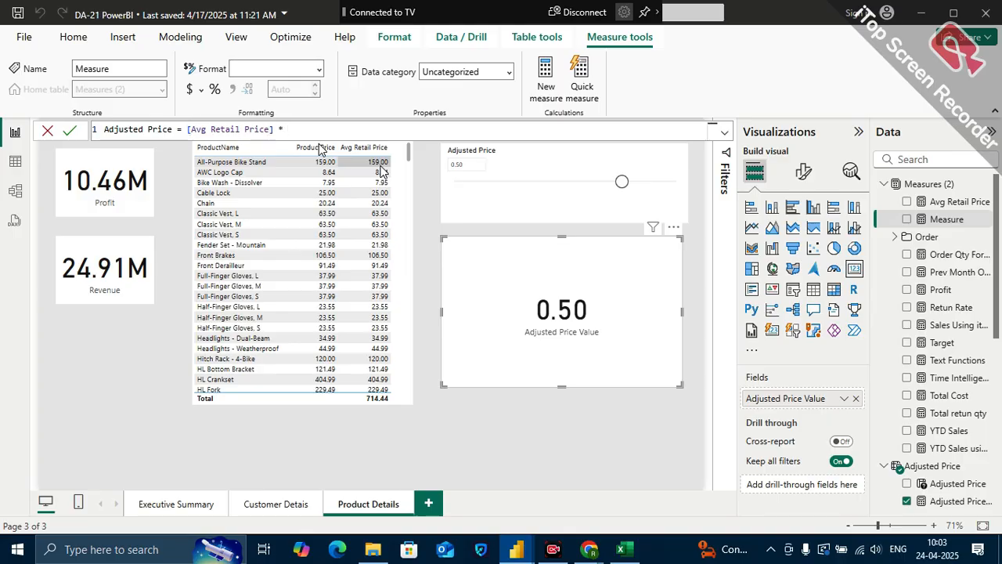
{"action": "type", "text": "* (1+"}
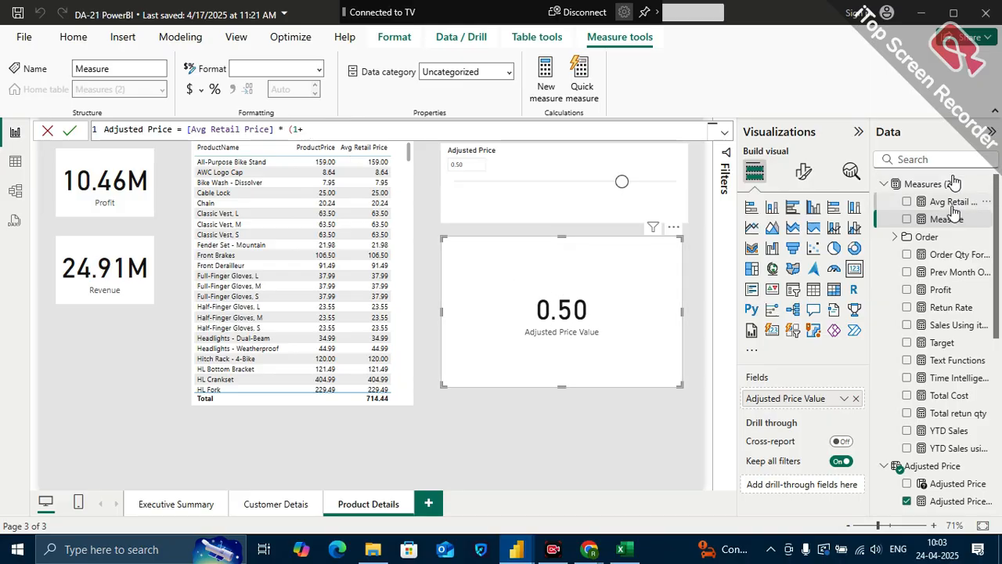
{"action": "scroll", "coordinate": [960, 387], "scroll_direction": "down", "scroll_amount": 2}
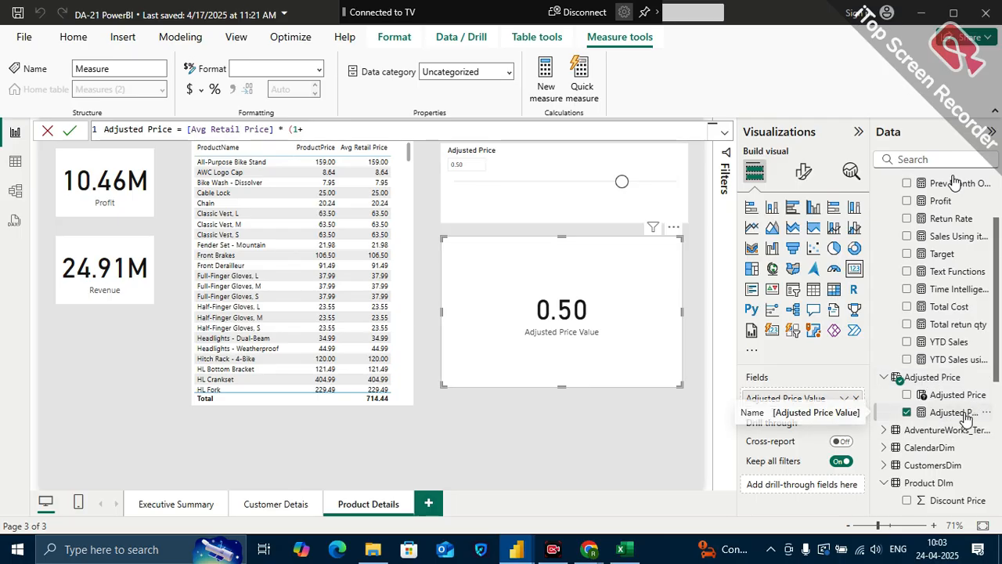
{"action": "type", "text": "adjus"}
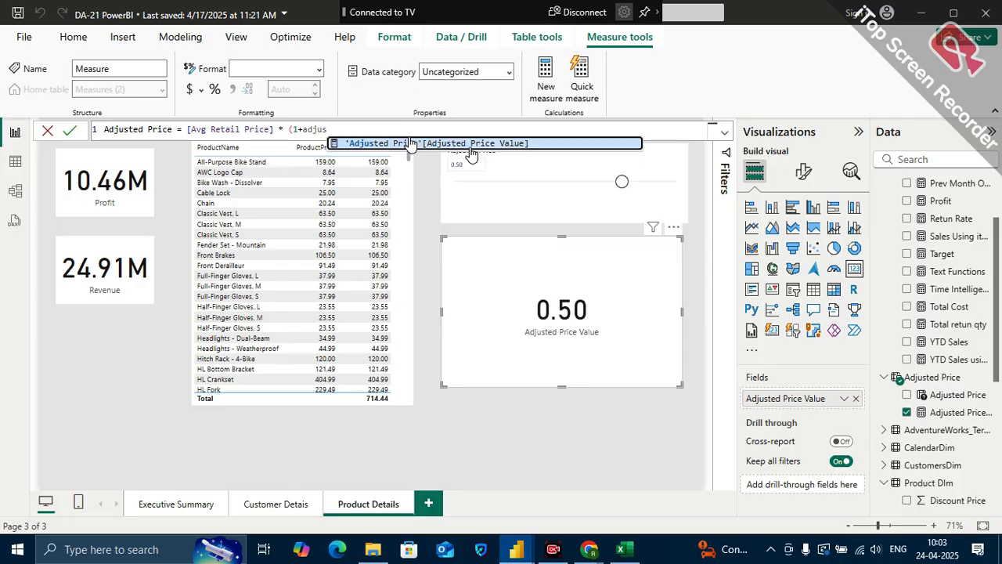
{"action": "key", "text": "Tab"}
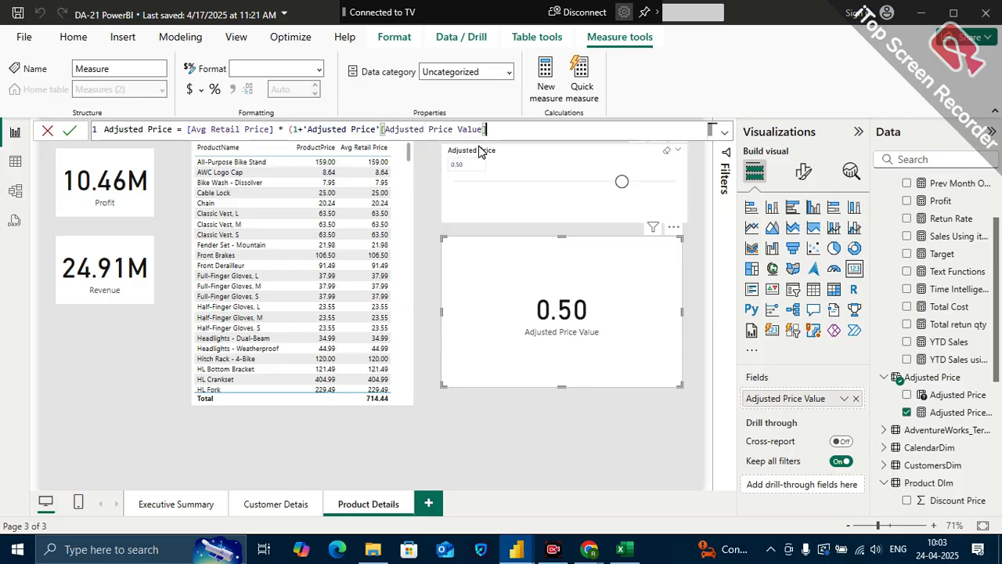
{"action": "type", "text": ")"}
{"action": "key", "text": "Return"}
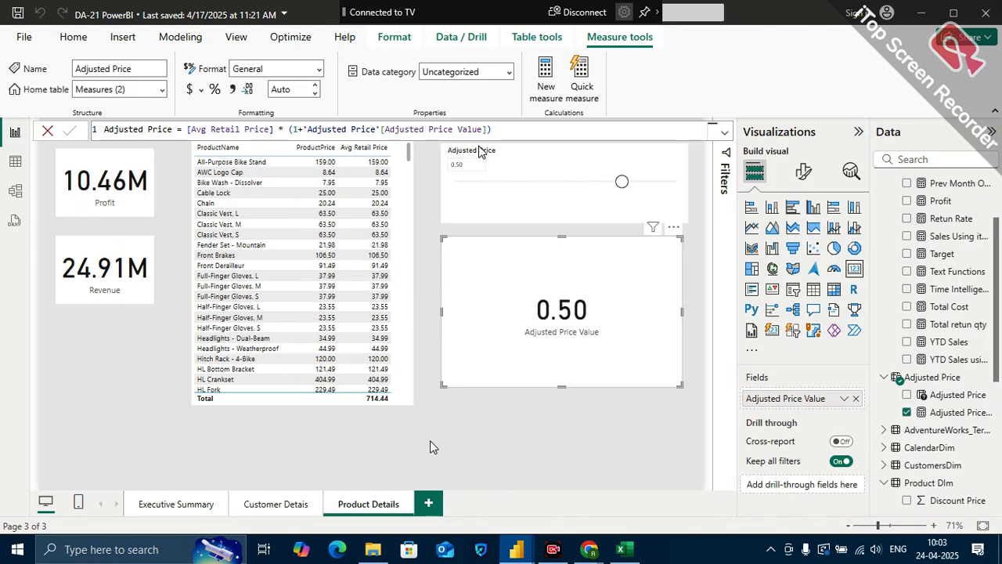
Switch to Google Meet, admit the waiting participant, and return to the DA-21 PowerBI report
{"action": "mouse_move", "coordinate": [589, 549]}
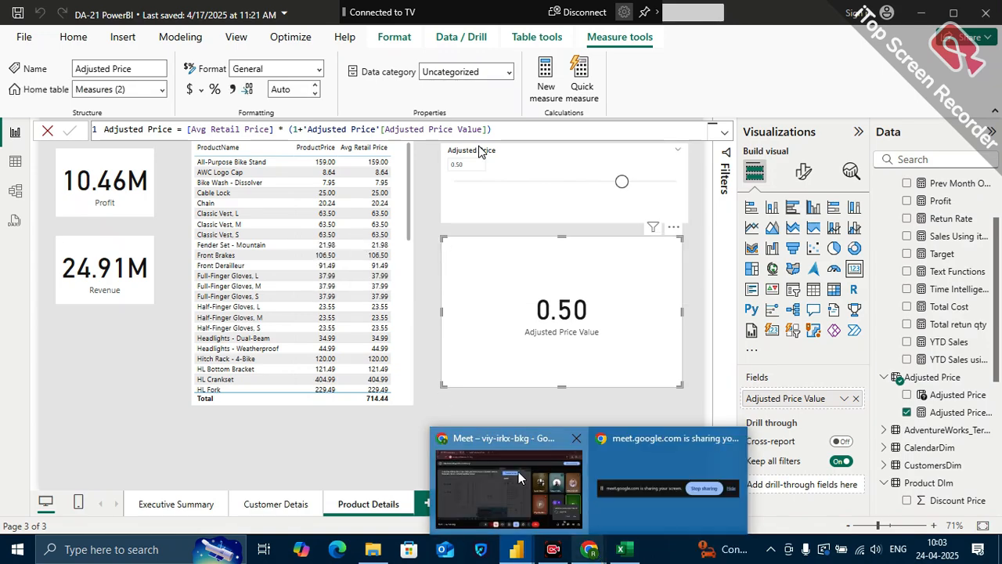
{"action": "left_click", "coordinate": [520, 477]}
{"action": "left_click", "coordinate": [907, 448]}
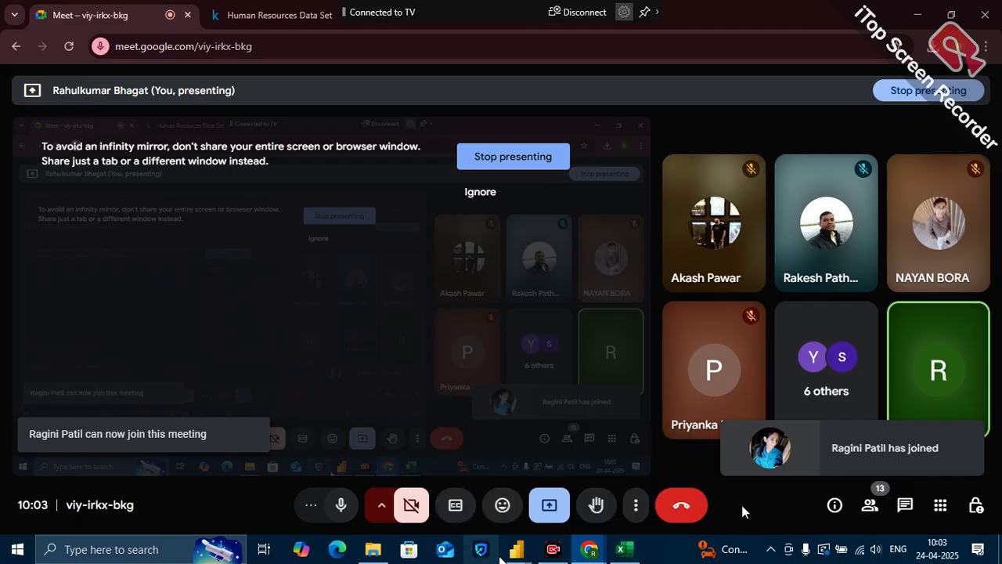
{"action": "left_click", "coordinate": [506, 533]}
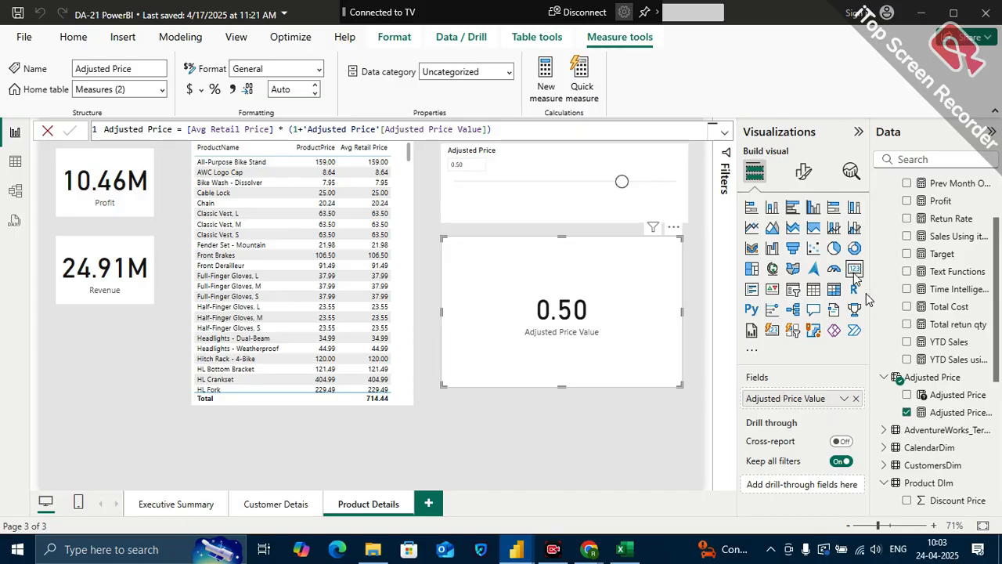
Enlarge the product price table and move it clear of the Adjusted Price slicer
{"action": "scroll", "coordinate": [409, 237], "scroll_direction": "down", "scroll_amount": 5}
{"action": "left_click", "coordinate": [409, 237]}
{"action": "scroll", "coordinate": [408, 236], "scroll_direction": "down", "scroll_amount": 5}
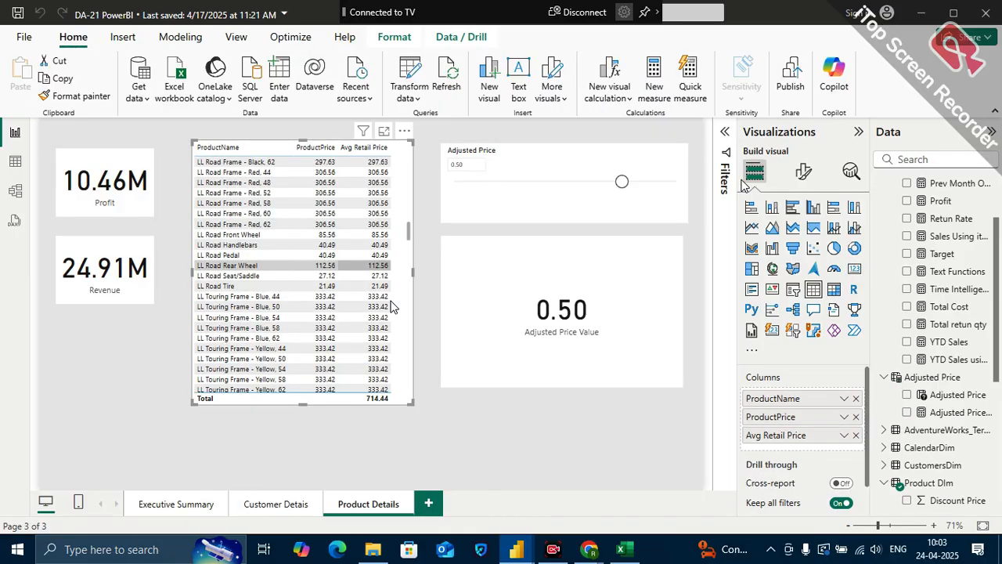
{"action": "scroll", "coordinate": [377, 278], "scroll_direction": "up", "scroll_amount": 8}
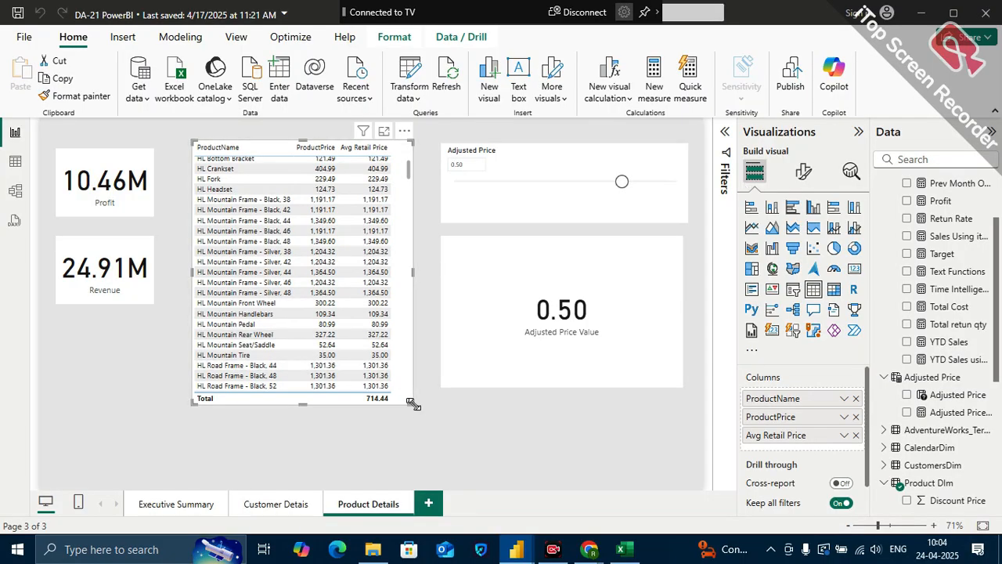
{"action": "left_click_drag", "start_coordinate": [412, 402], "coordinate": [466, 416]}
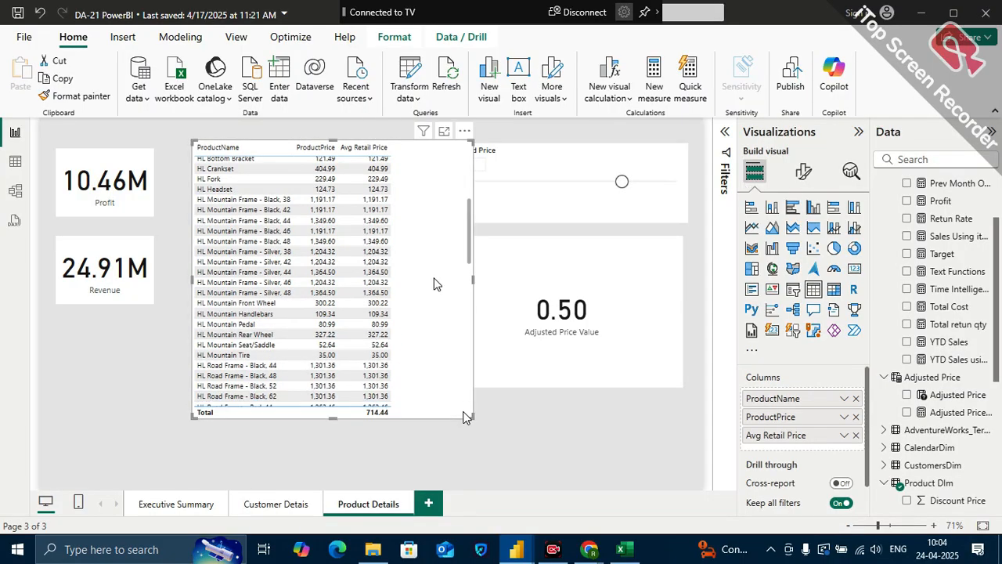
{"action": "left_click_drag", "start_coordinate": [436, 284], "coordinate": [400, 324]}
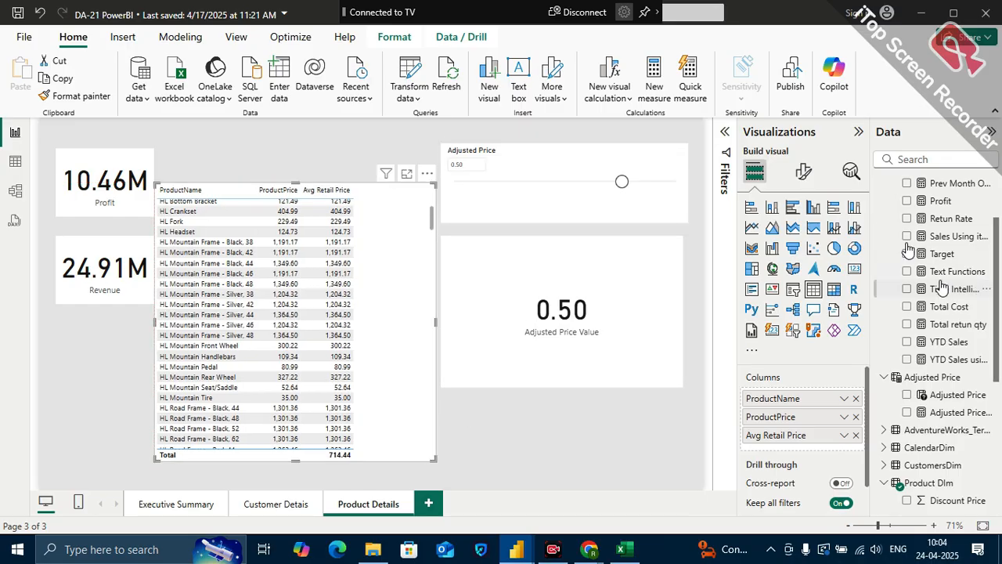
Add the Adjusted Price measure from Measures (2) as the last column of the product price table
{"action": "scroll", "coordinate": [942, 287], "scroll_direction": "up", "scroll_amount": 3}
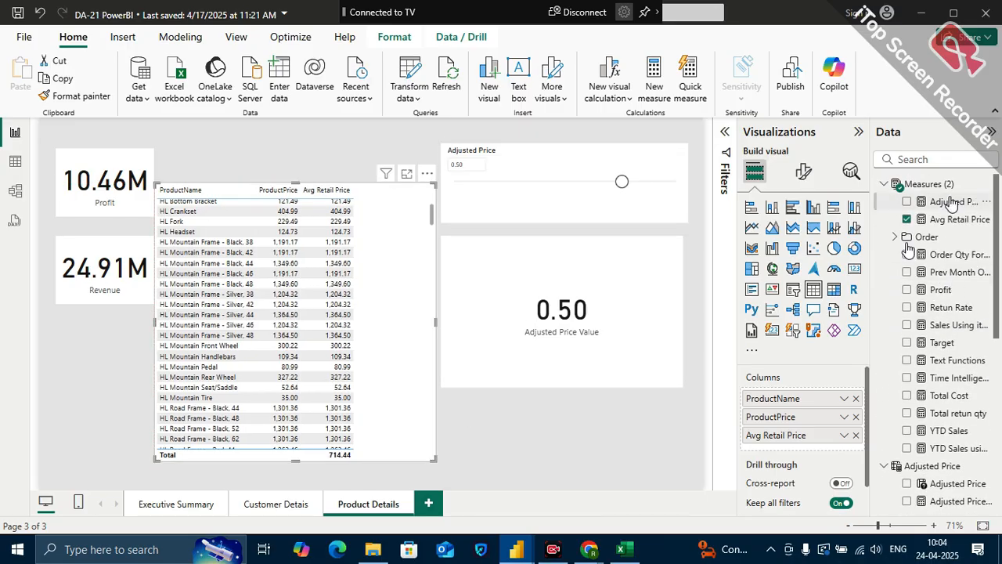
{"action": "left_click_drag", "start_coordinate": [951, 202], "coordinate": [840, 448]}
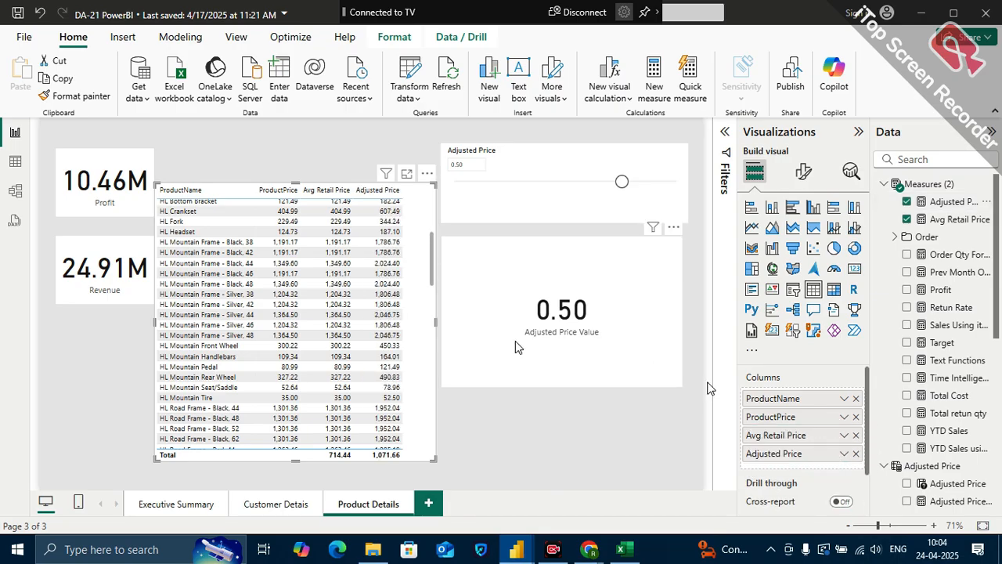
{"action": "scroll", "coordinate": [364, 249], "scroll_direction": "up", "scroll_amount": 7}
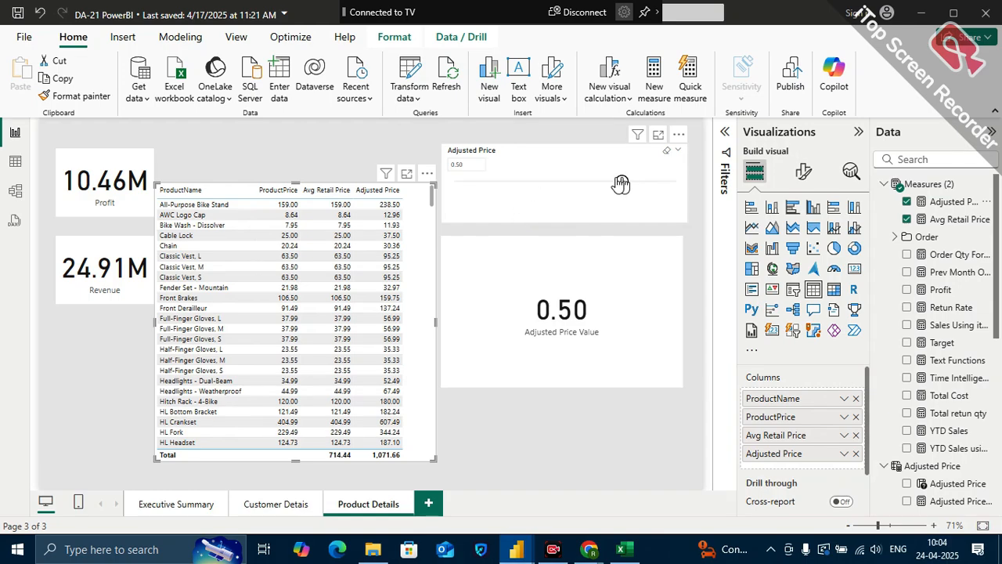
Set the Adjusted Price slicer to -1.00 and finally 0.10 to test the table's Adjusted Price column
{"action": "left_click_drag", "start_coordinate": [620, 182], "coordinate": [458, 184]}
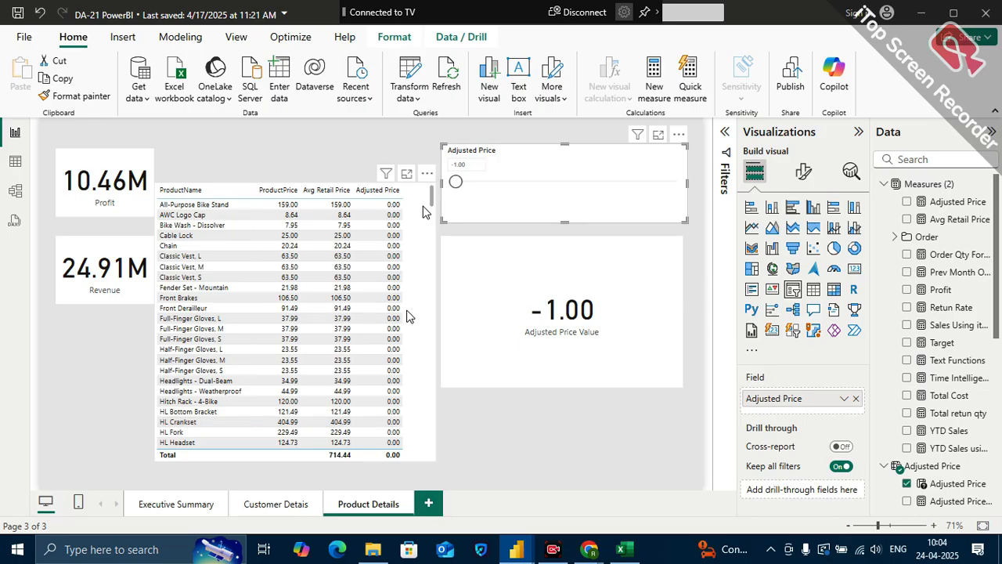
{"action": "left_click_drag", "start_coordinate": [457, 182], "coordinate": [577, 182]}
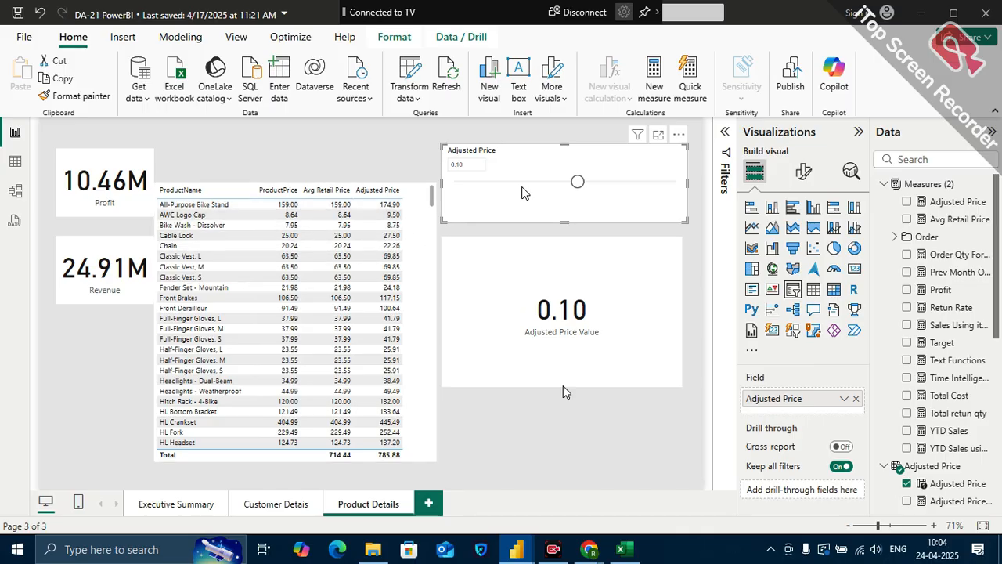
Switch to Excel and cancel the open edit of the New price formula in cell I3
{"action": "left_click", "coordinate": [620, 549]}
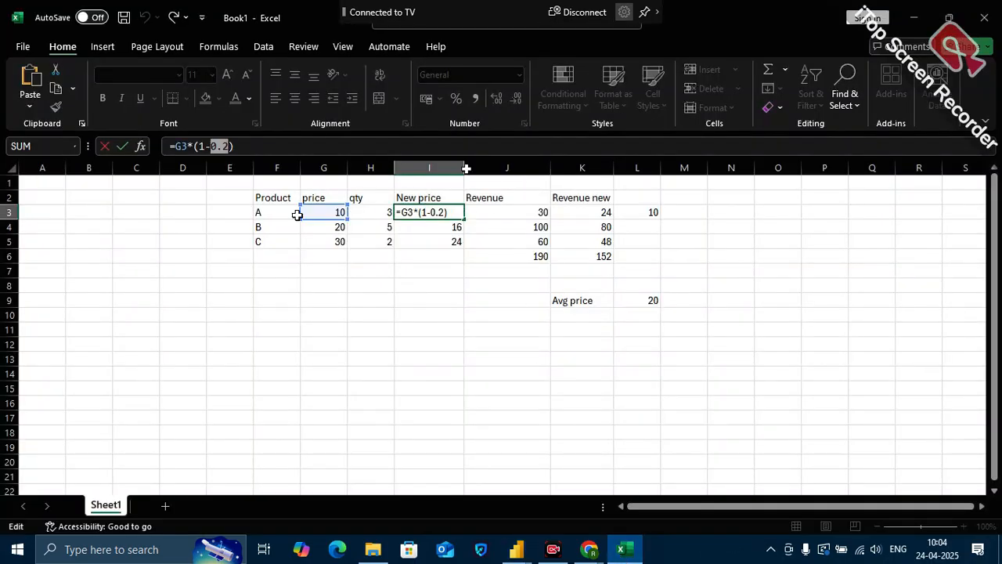
{"action": "left_click", "coordinate": [418, 347]}
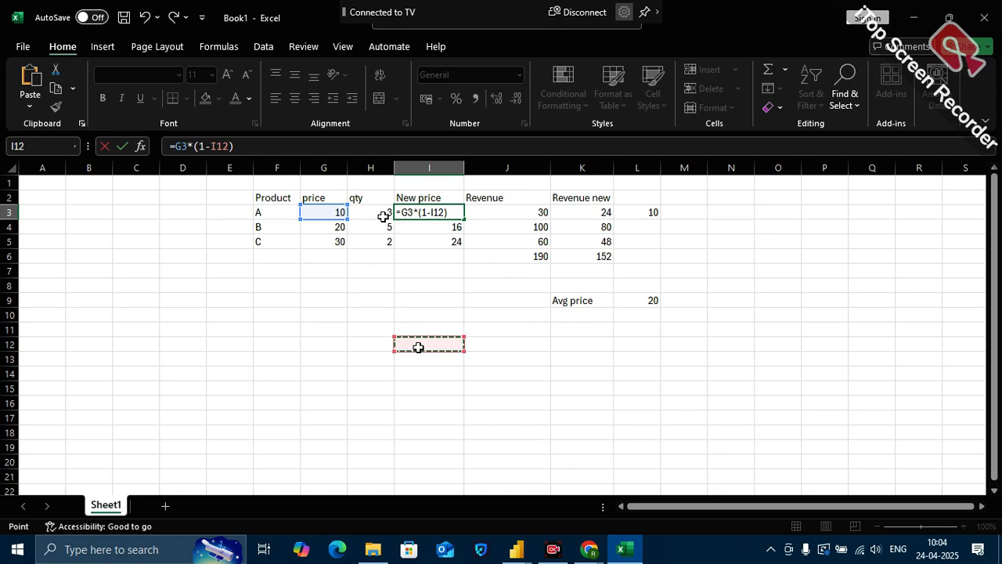
{"action": "key", "text": "Escape"}
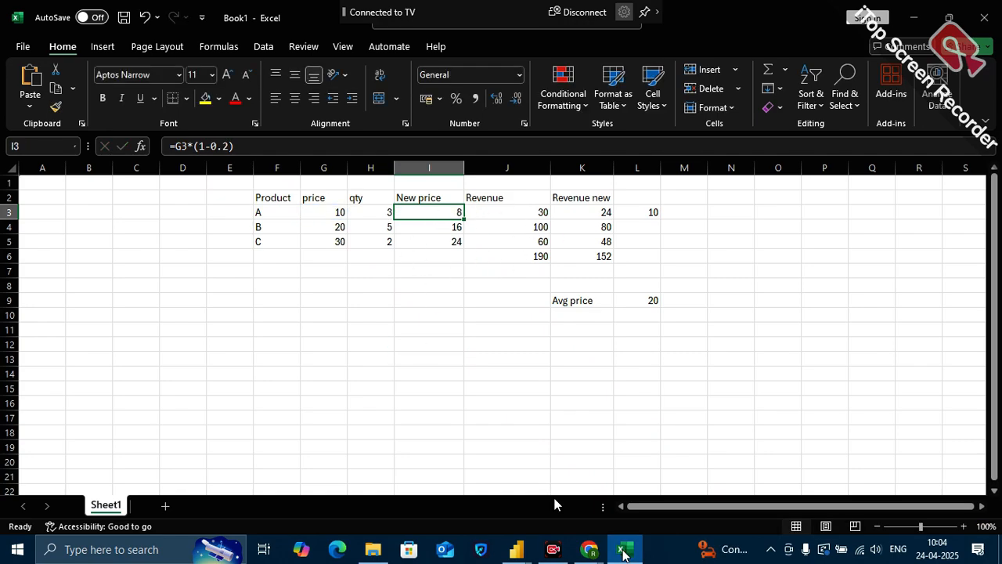
Switch back to Power BI and review the RELATED('Product DIm'[ProductPrice]) part of the Sales Using iterater measure
{"action": "left_click", "coordinate": [627, 551]}
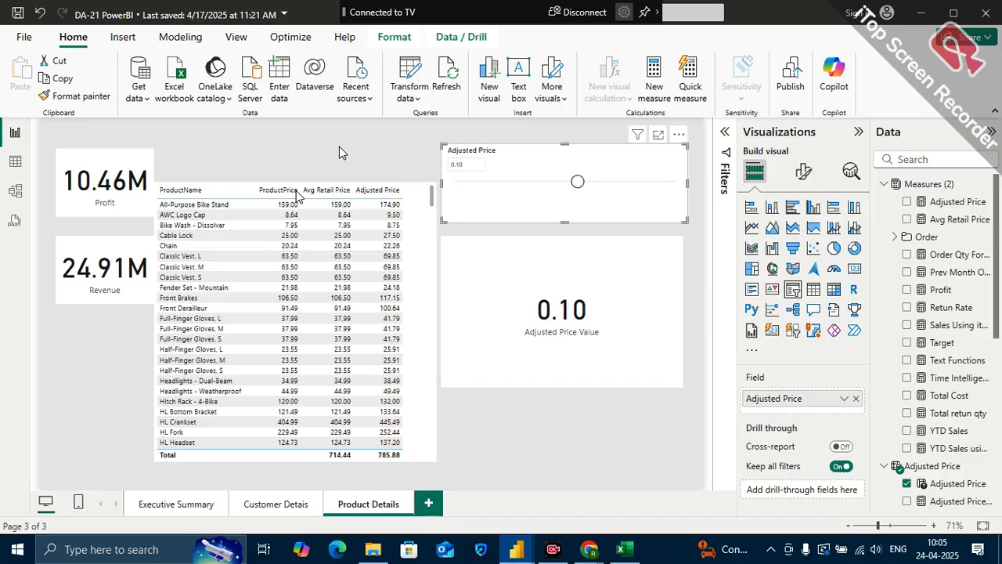
{"action": "left_click", "coordinate": [953, 324]}
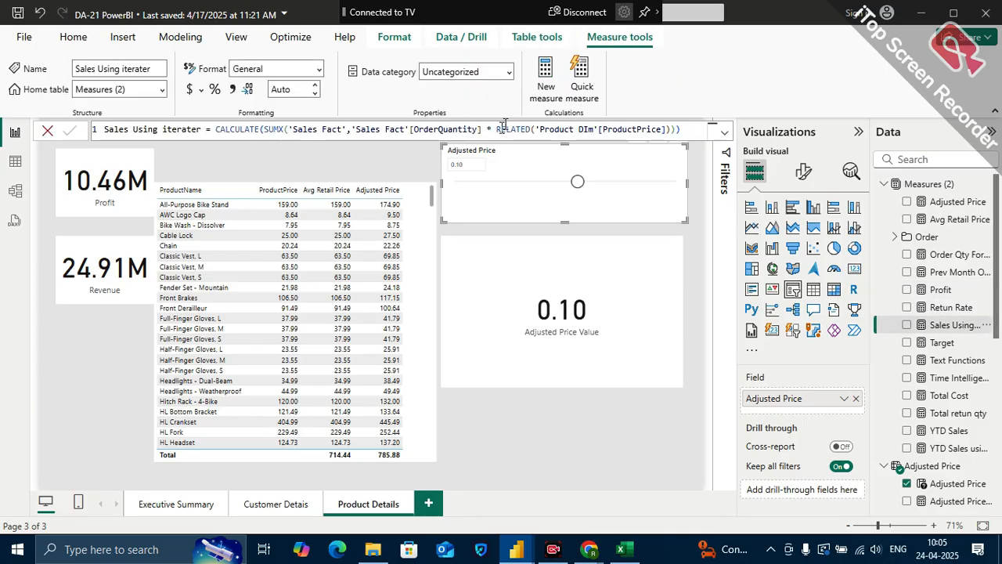
{"action": "left_click_drag", "start_coordinate": [496, 128], "coordinate": [678, 128]}
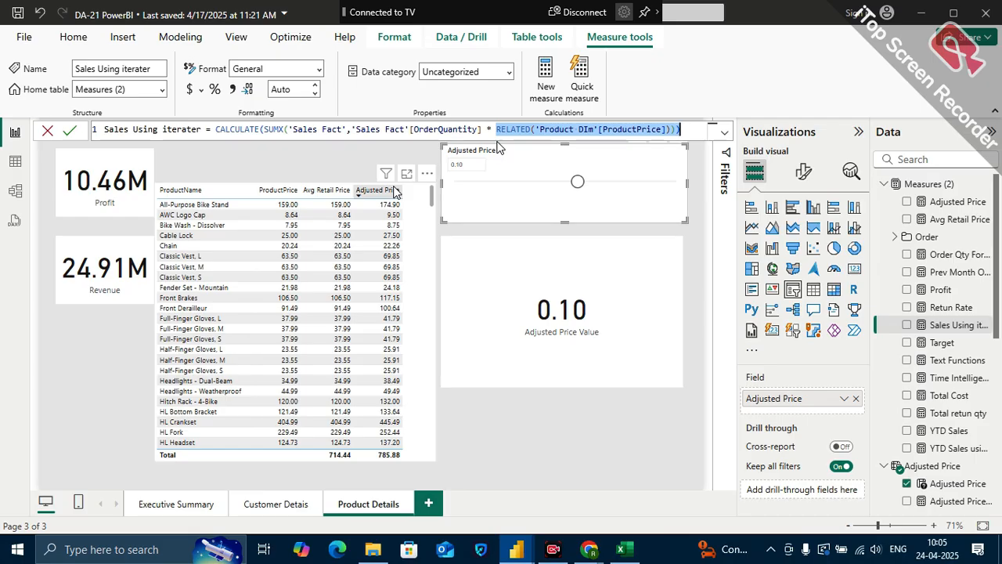
Create a new measure in Measures (2) and begin its formula with Adjusted Revenue = CALCULATE(
{"action": "right_click", "coordinate": [989, 188]}
{"action": "left_click", "coordinate": [910, 209]}
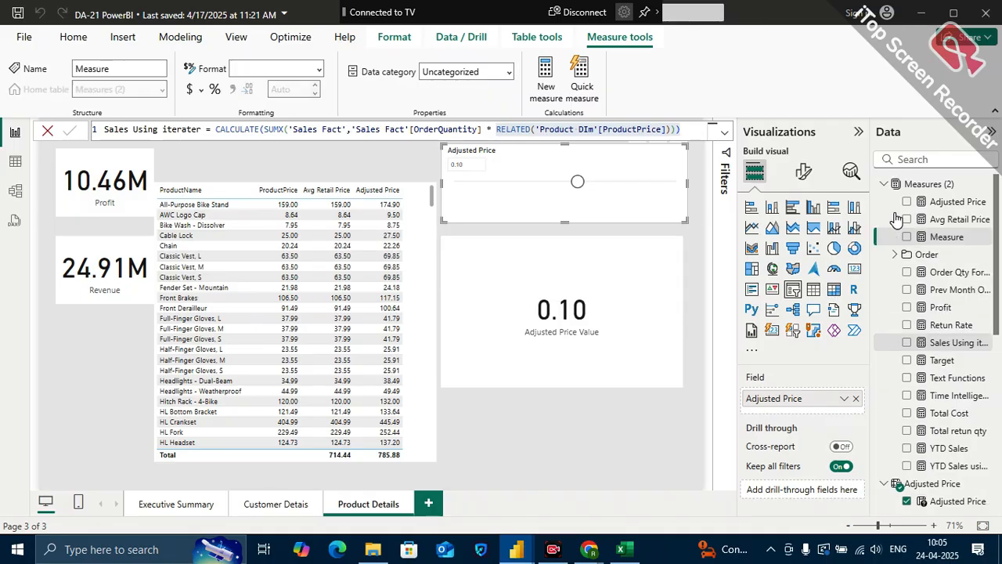
{"action": "key", "text": "ctrl+a"}
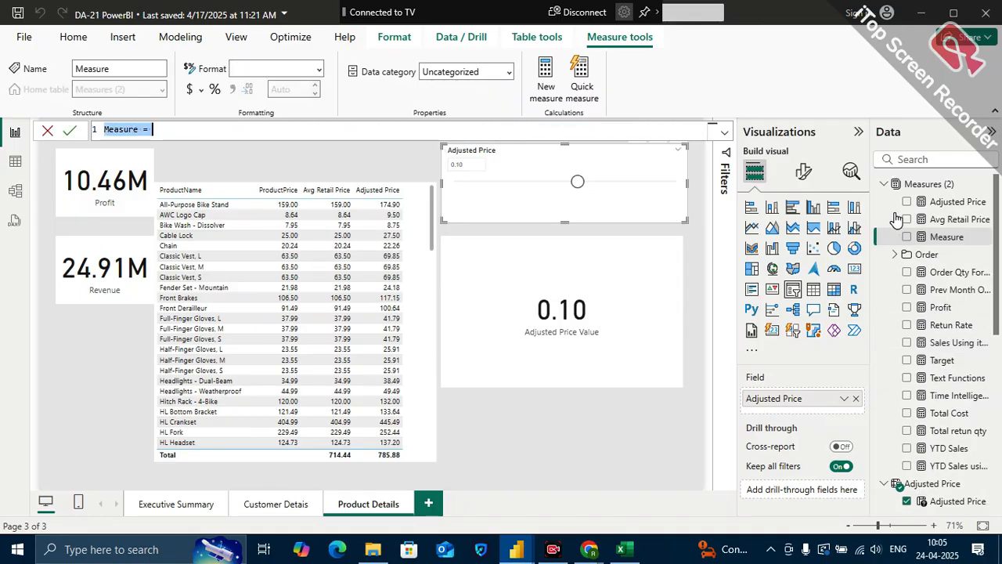
{"action": "type", "text": "Adjusted "}
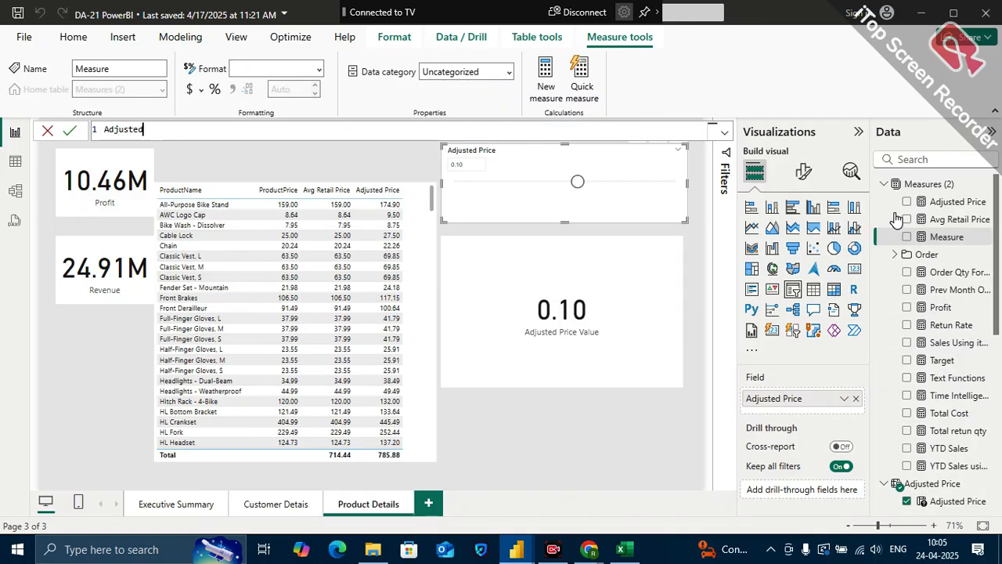
{"action": "type", "text": "Revenue = CALCULATE("}
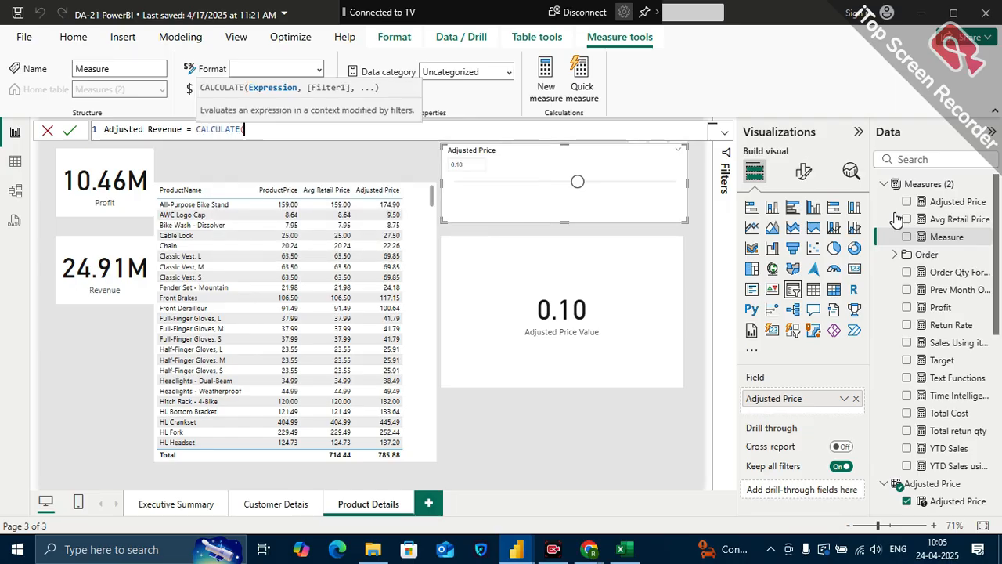
{"action": "type", "text": "sum"}
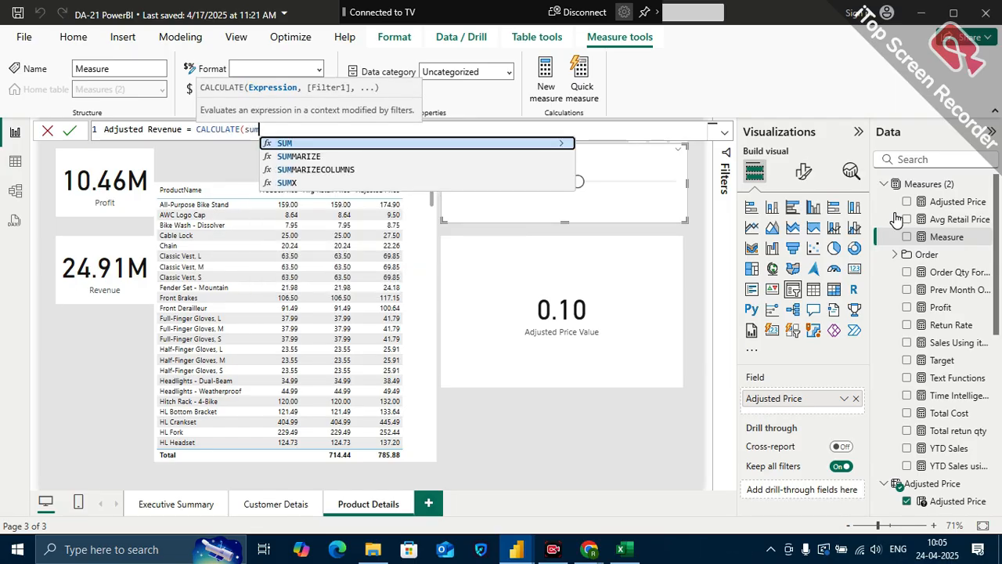
{"action": "key", "text": "Down"}
{"action": "key", "text": "Down"}
{"action": "key", "text": "Down"}
{"action": "key", "text": "Tab"}
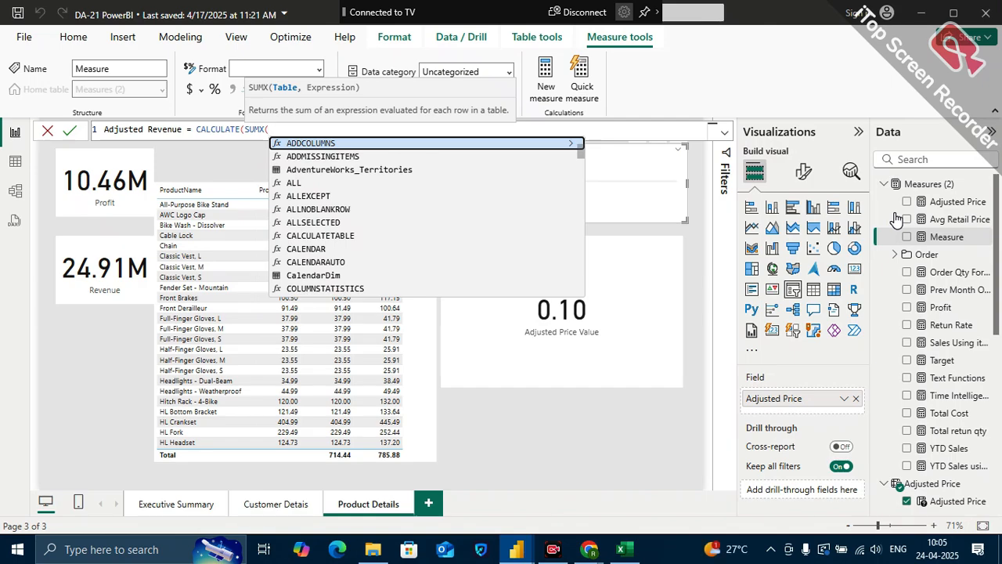
{"action": "type", "text": "'Sales Fact'"}
{"action": "key", "text": "Tab"}
{"action": "type", "text": ","}
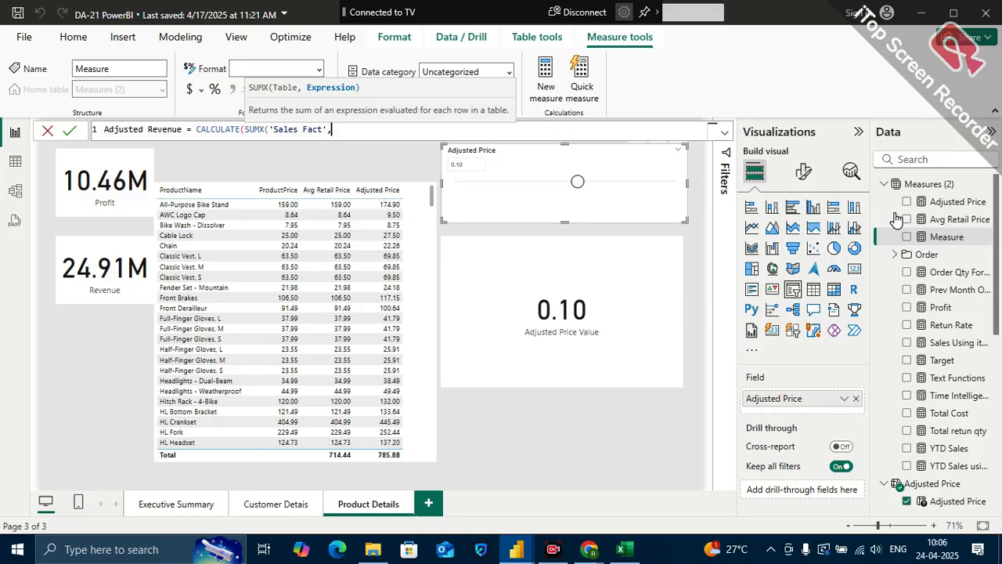
{"action": "key", "text": "BackSpace"}
{"action": "key", "text": "BackSpace"}
{"action": "key", "text": "BackSpace"}
{"action": "key", "text": "BackSpace"}
{"action": "key", "text": "BackSpace"}
{"action": "key", "text": "BackSpace"}
{"action": "key", "text": "BackSpace"}
{"action": "key", "text": "BackSpace"}
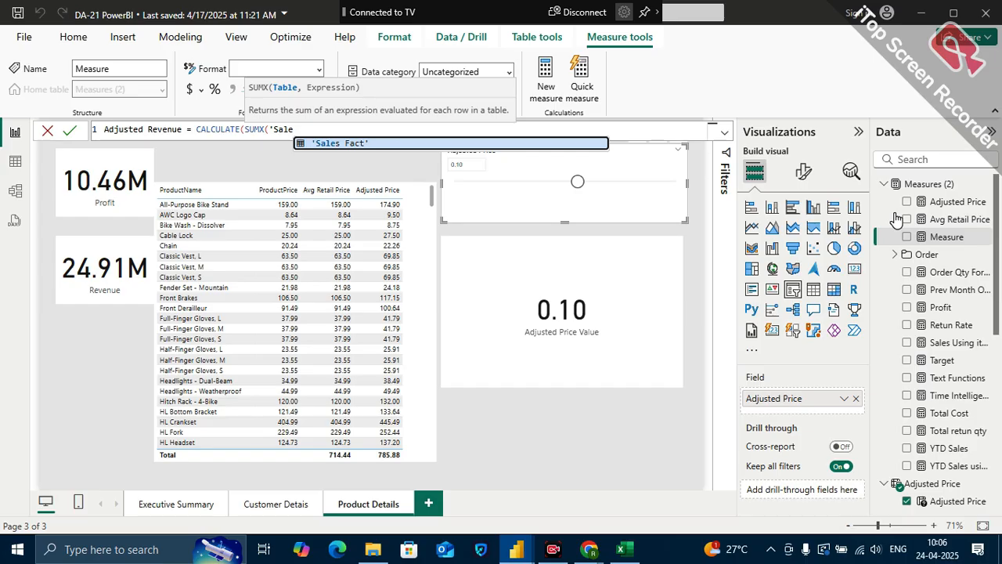
{"action": "key", "text": "BackSpace"}
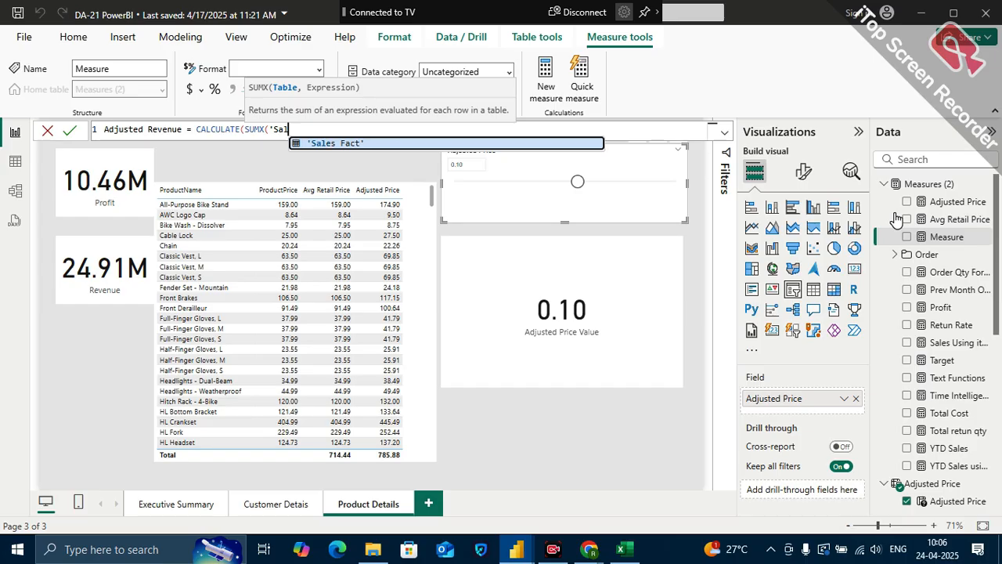
{"action": "key", "text": "BackSpace"}
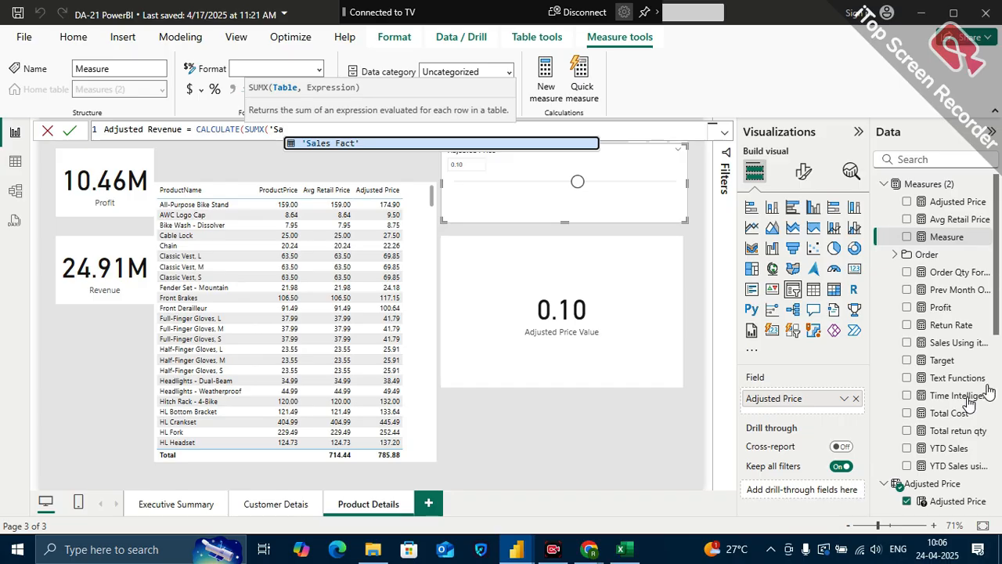
{"action": "left_click", "coordinate": [636, 436]}
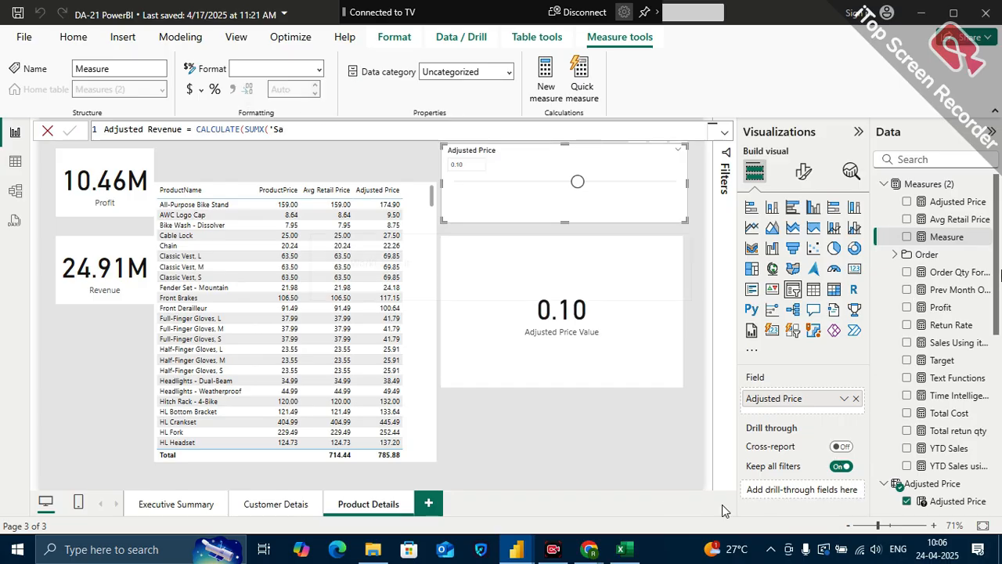
Check the Sales Using iterater formula again and reopen the Adjusted Revenue formula for editing
{"action": "left_click", "coordinate": [951, 344]}
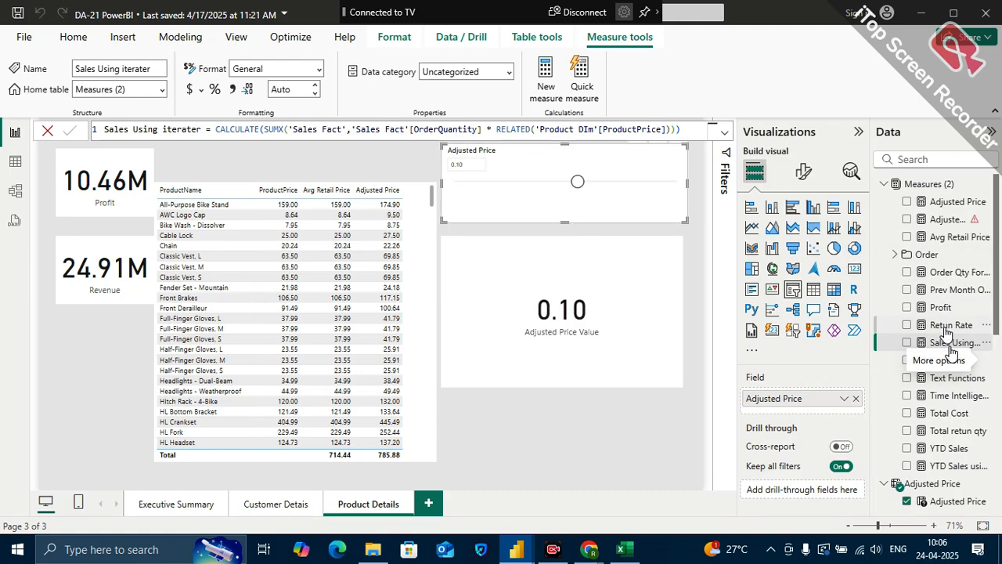
{"action": "left_click", "coordinate": [948, 220]}
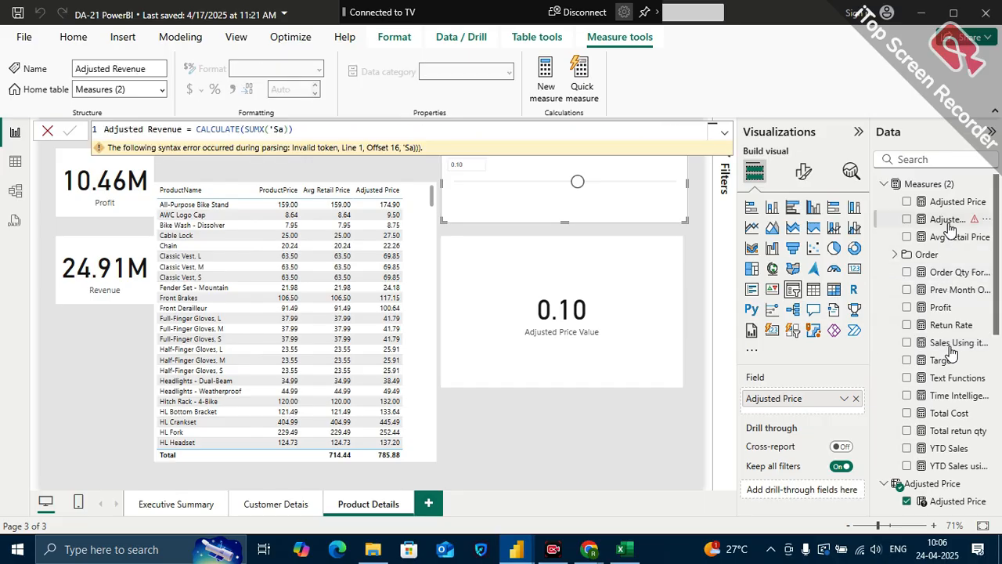
{"action": "left_click", "coordinate": [299, 130]}
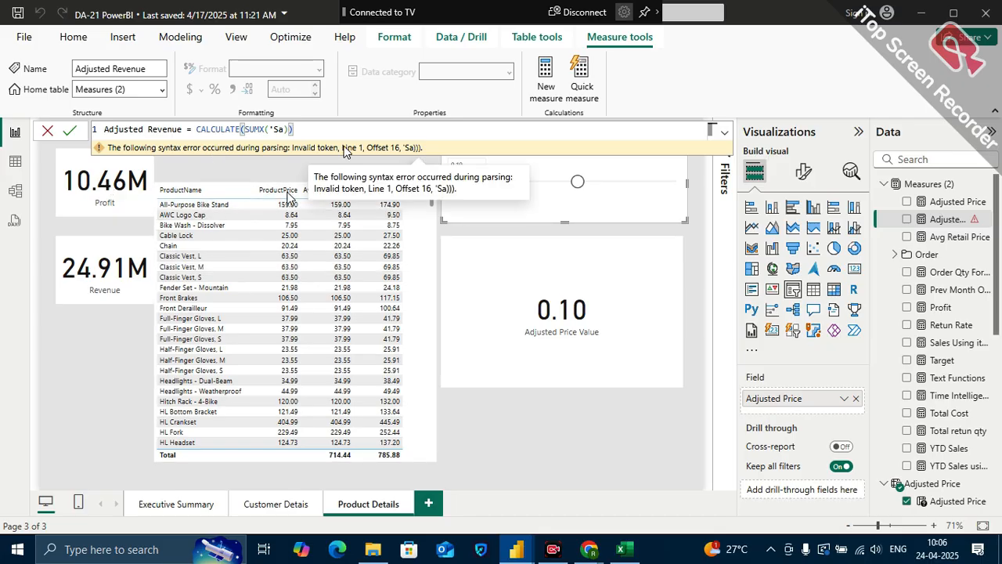
{"action": "key", "text": "BackSpace"}
{"action": "key", "text": "BackSpace"}
{"action": "key", "text": "BackSpace"}
{"action": "key", "text": "BackSpace"}
{"action": "key", "text": "BackSpace"}
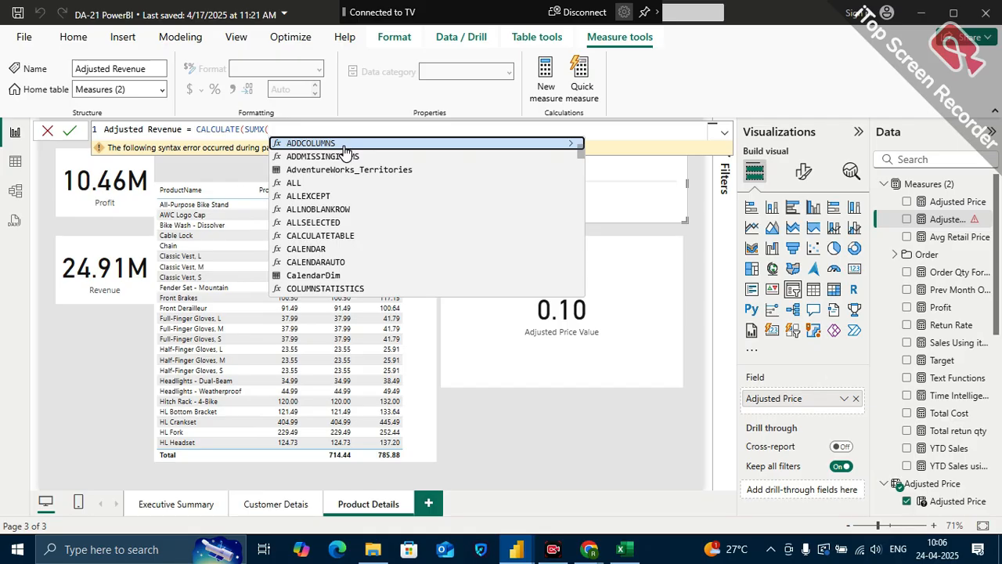
{"action": "type", "text": "sal"}
{"action": "left_click", "coordinate": [345, 145]}
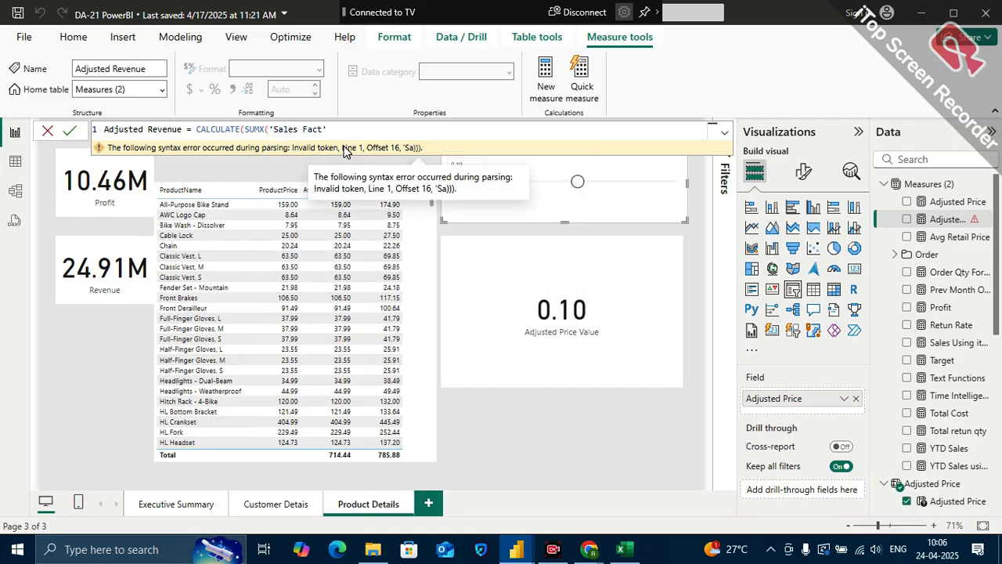
{"action": "type", "text": ",p"}
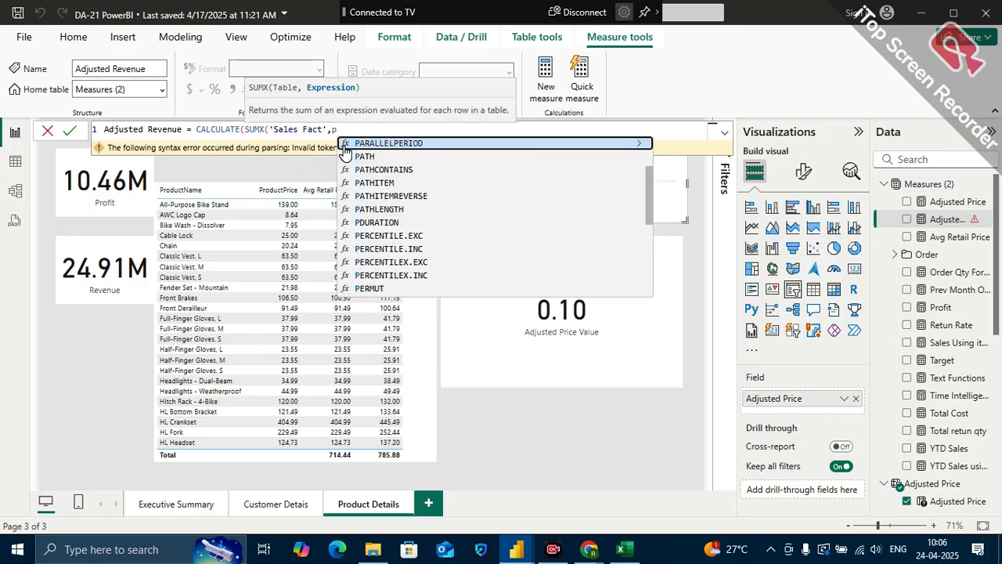
{"action": "key", "text": "BackSpace"}
{"action": "type", "text": "or"}
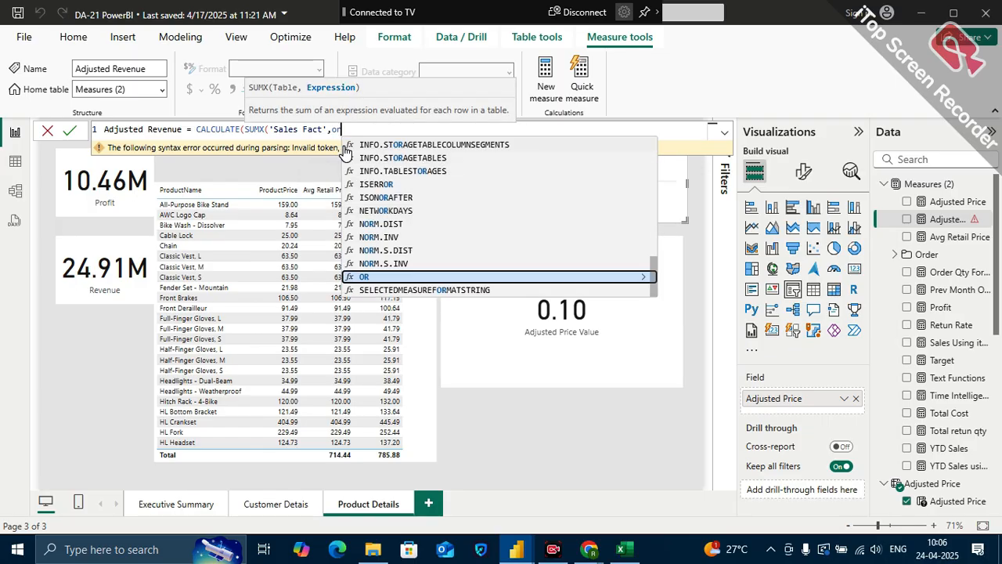
{"action": "key", "text": "BackSpace"}
{"action": "key", "text": "BackSpace"}
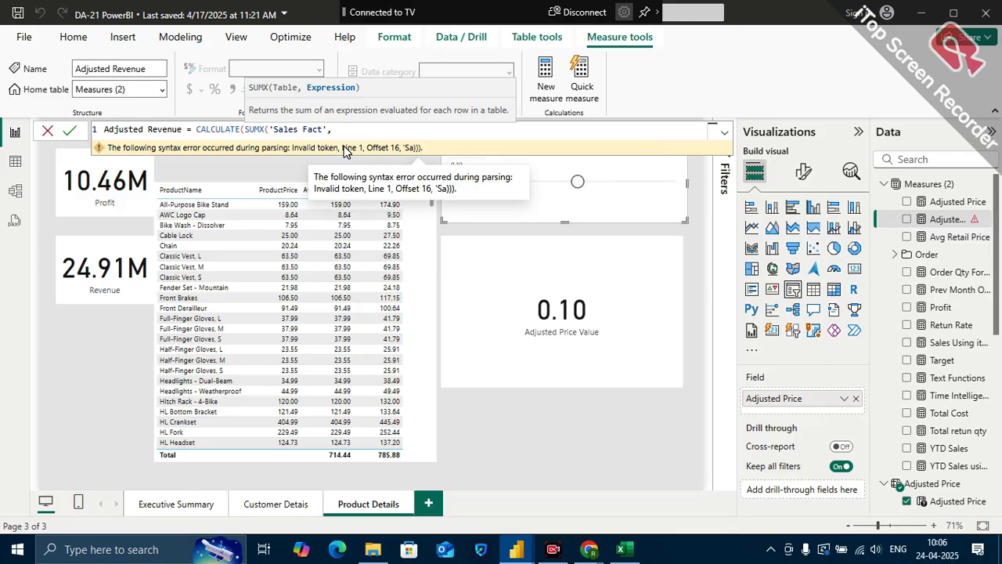
{"action": "type", "text": "or"}
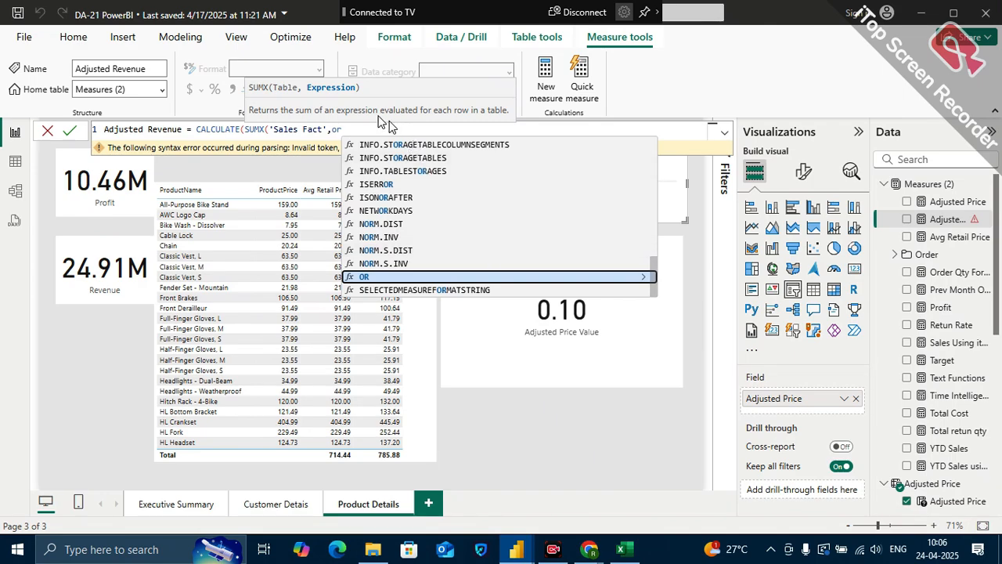
{"action": "key", "text": "BackSpace"}
{"action": "key", "text": "BackSpace"}
{"action": "key", "text": "BackSpace"}
{"action": "key", "text": "BackSpace"}
{"action": "key", "text": "BackSpace"}
{"action": "key", "text": "BackSpace"}
{"action": "key", "text": "BackSpace"}
{"action": "key", "text": "BackSpace"}
{"action": "key", "text": "BackSpace"}
{"action": "key", "text": "BackSpace"}
{"action": "key", "text": "BackSpace"}
{"action": "key", "text": "BackSpace"}
{"action": "key", "text": "BackSpace"}
{"action": "key", "text": "BackSpace"}
{"action": "key", "text": "BackSpace"}
{"action": "key", "text": "BackSpace"}
{"action": "key", "text": "BackSpace"}
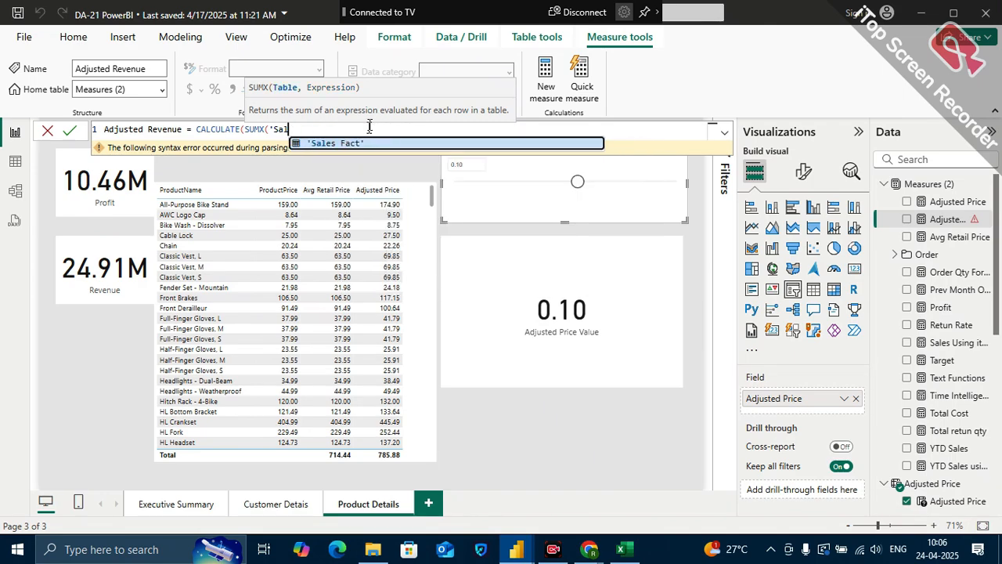
{"action": "key", "text": "BackSpace"}
{"action": "key", "text": "BackSpace"}
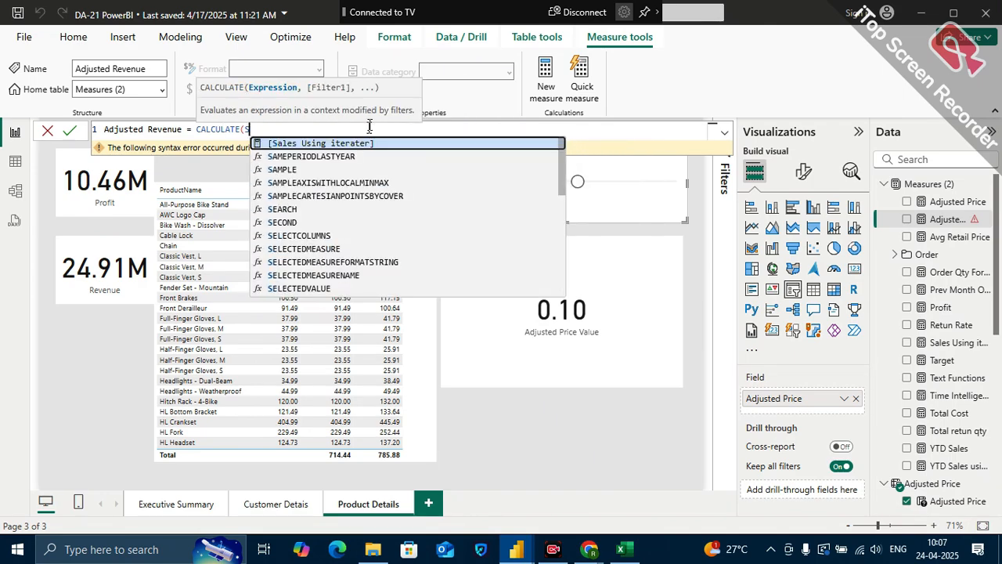
{"action": "key", "text": "BackSpace"}
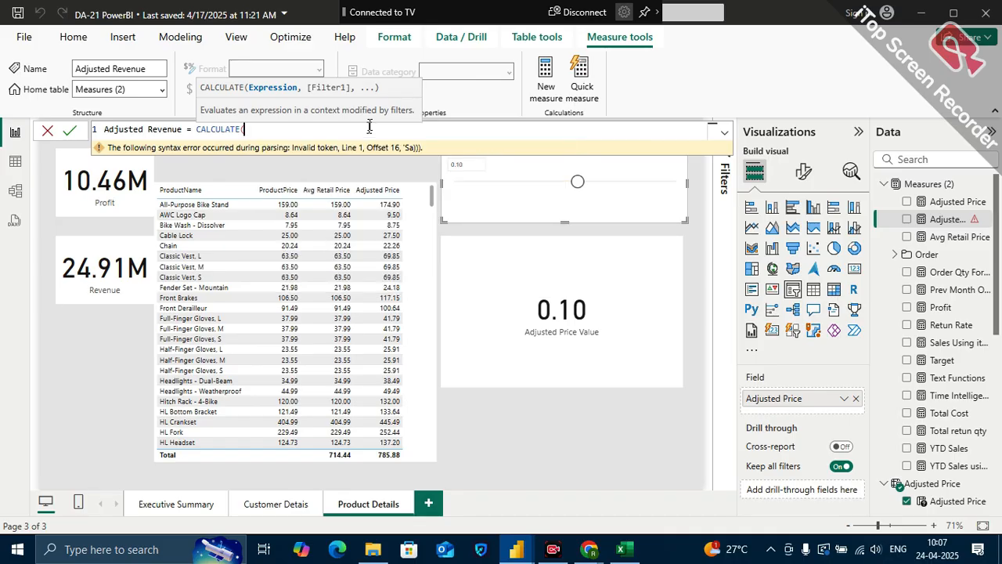
Add SUMX inside CALCULATE in the Adjusted Revenue formula, with 'Sales Fact' as its table
{"action": "type", "text": "sum"}
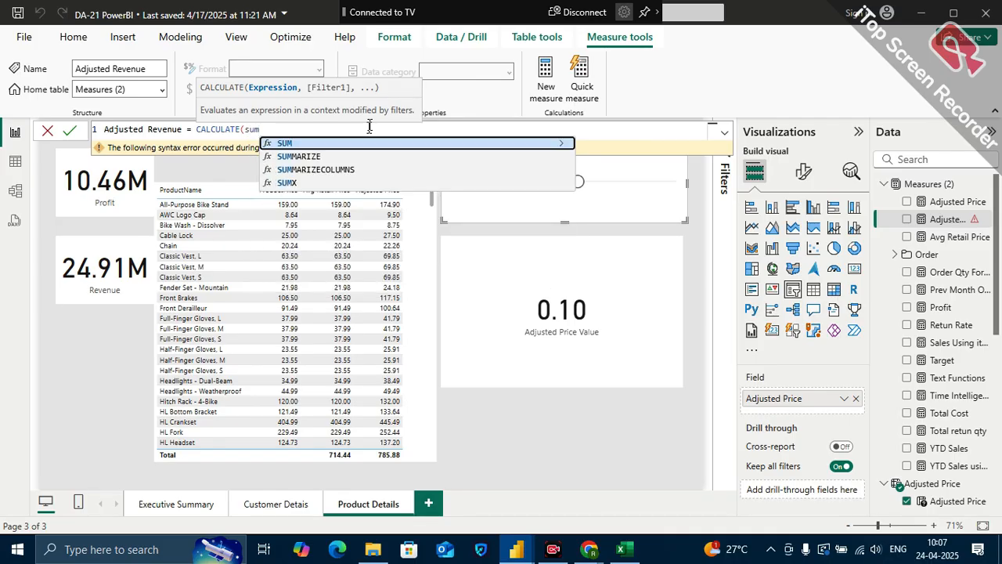
{"action": "key", "text": "Down"}
{"action": "key", "text": "Down"}
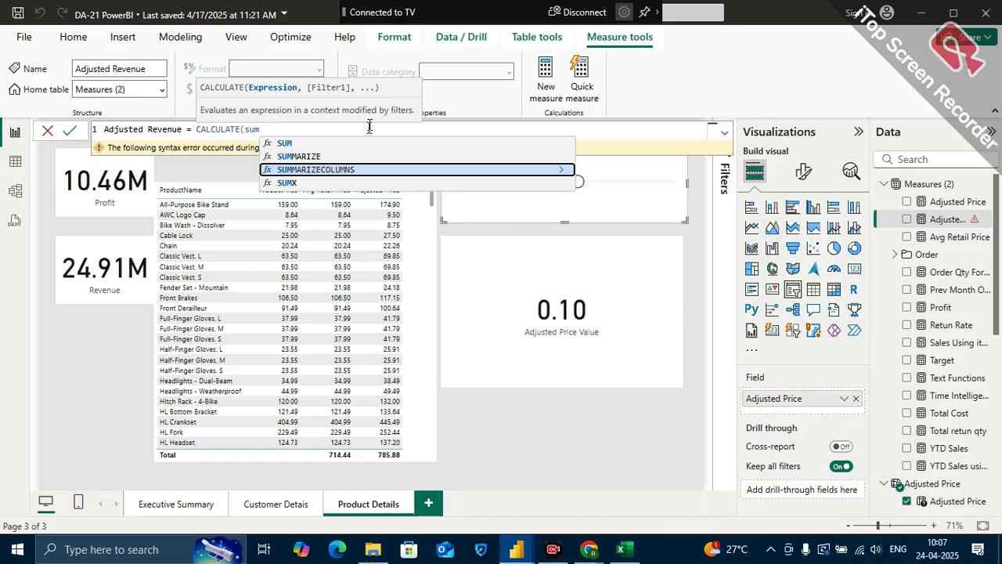
{"action": "key", "text": "Down"}
{"action": "key", "text": "Tab"}
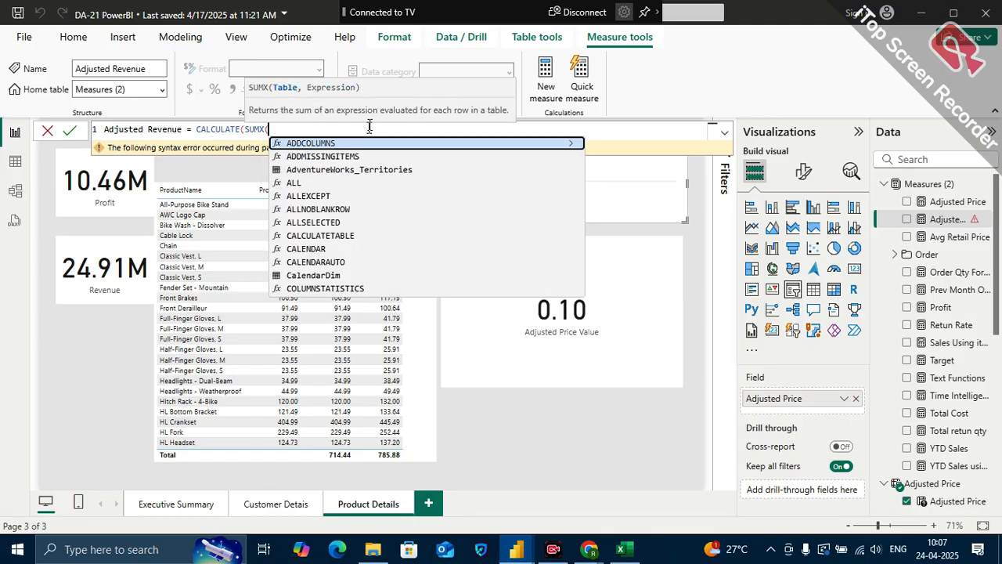
{"action": "type", "text": "'Sales Fact'"}
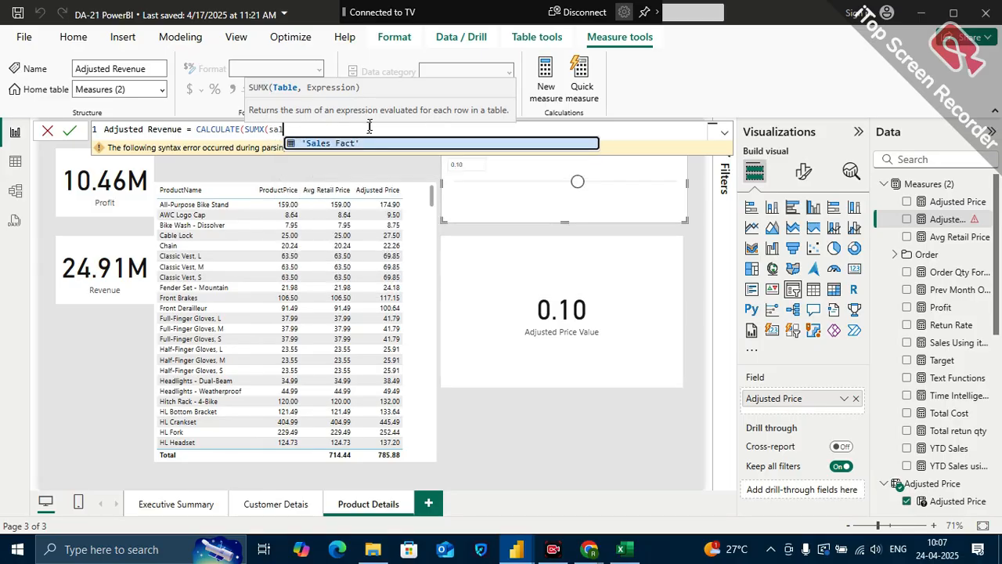
{"action": "type", "text": ","}
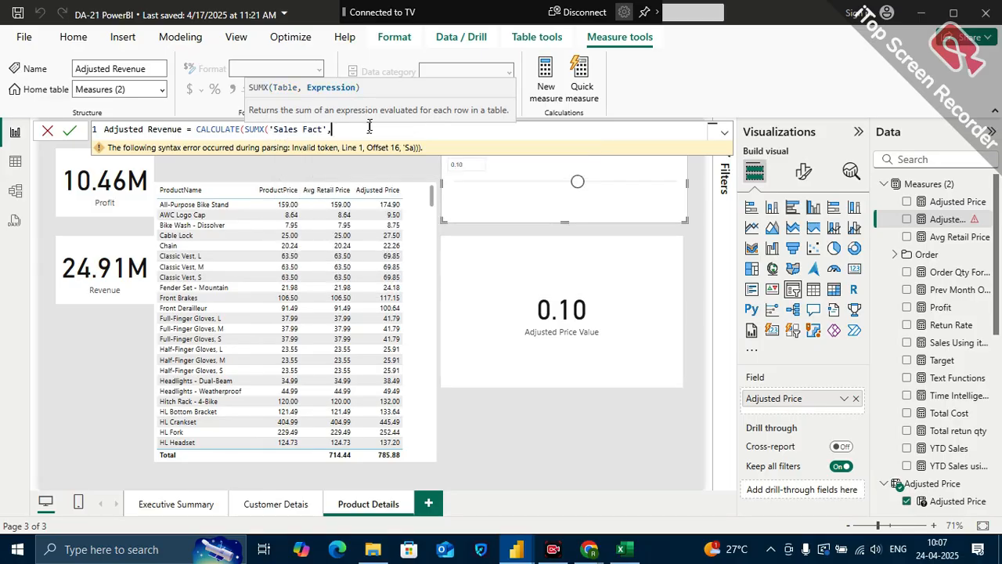
{"action": "type", "text": "order"}
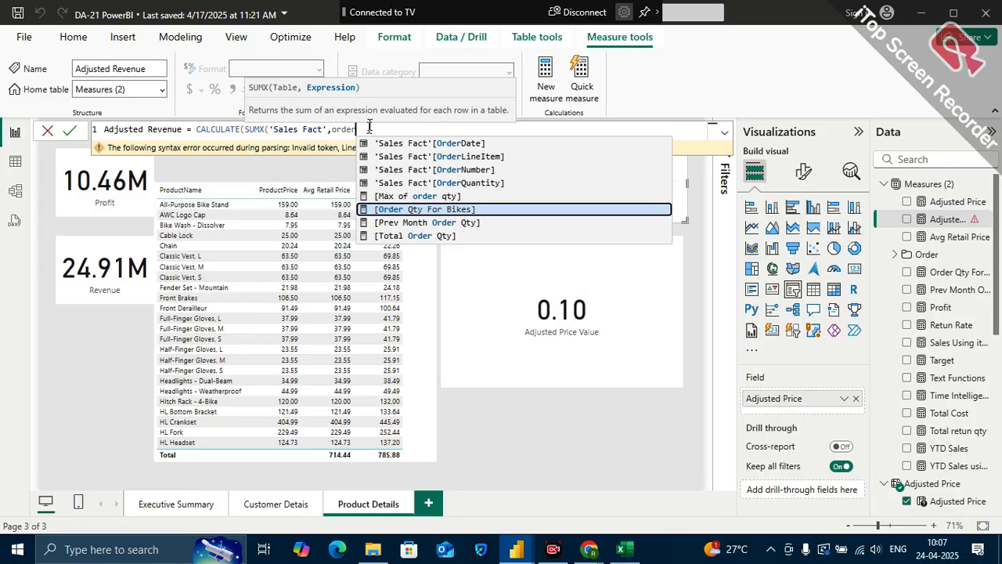
Complete the SUMX expression as 'Sales Fact'[OrderQuantity]*[Adjusted Price], close both functions and commit the Adjusted Revenue measure
{"action": "left_click", "coordinate": [438, 185]}
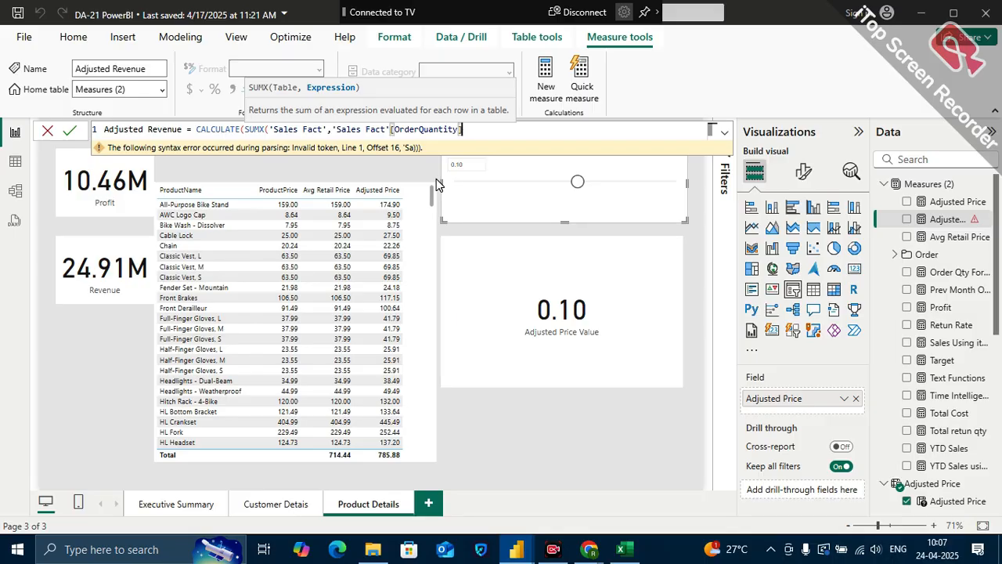
{"action": "type", "text": "*adjus"}
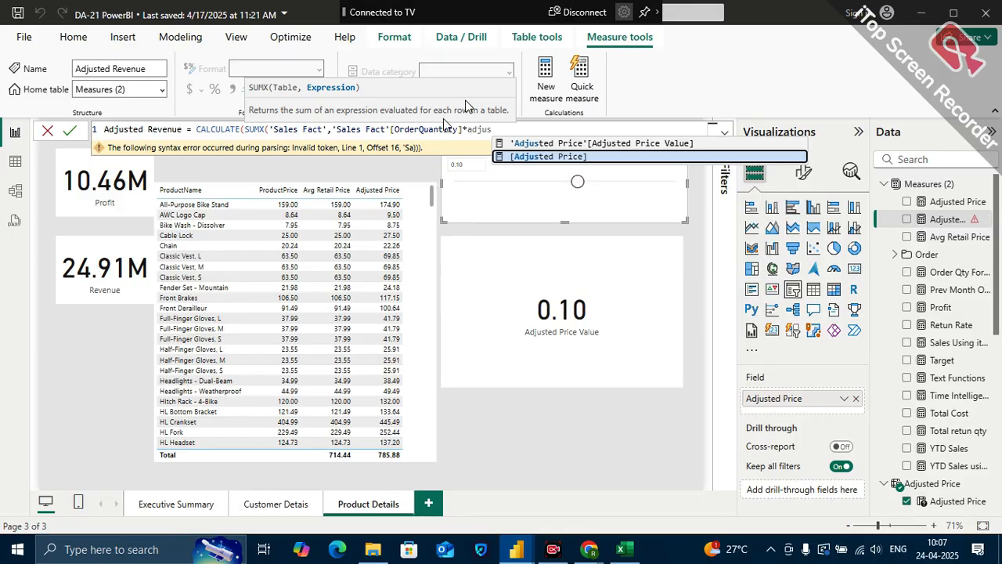
{"action": "left_click", "coordinate": [556, 157]}
{"action": "type", "text": "))"}
{"action": "key", "text": "Return"}
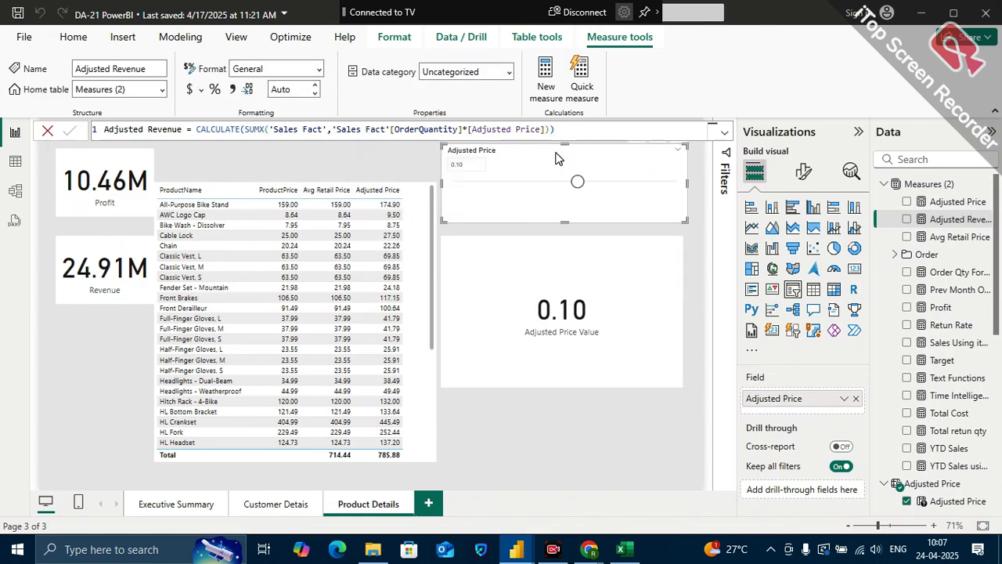
Add an Adjusted Revenue card below the Revenue card and reduce its height to leave a gap between them
{"action": "left_click_drag", "start_coordinate": [967, 224], "coordinate": [112, 371]}
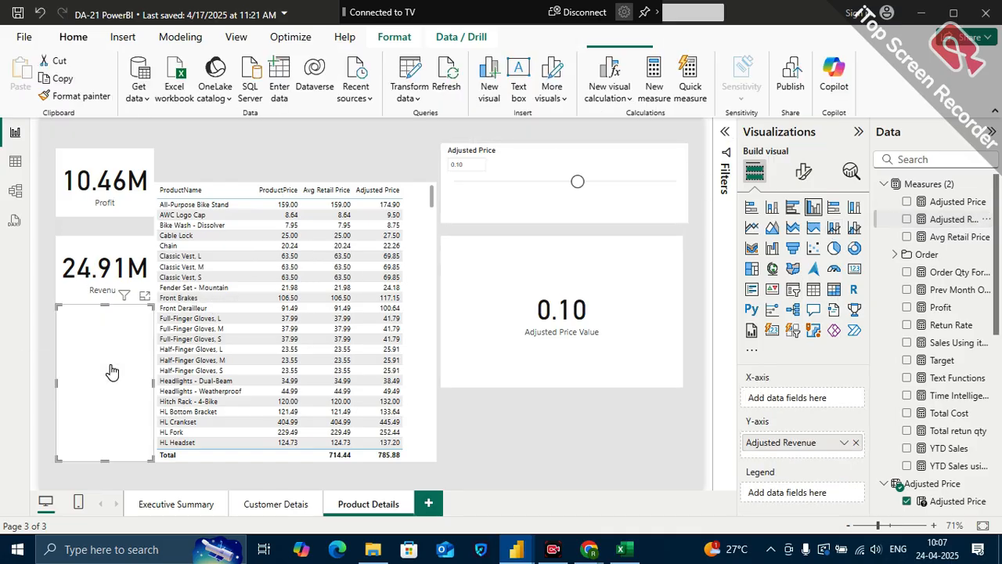
{"action": "left_click", "coordinate": [857, 269]}
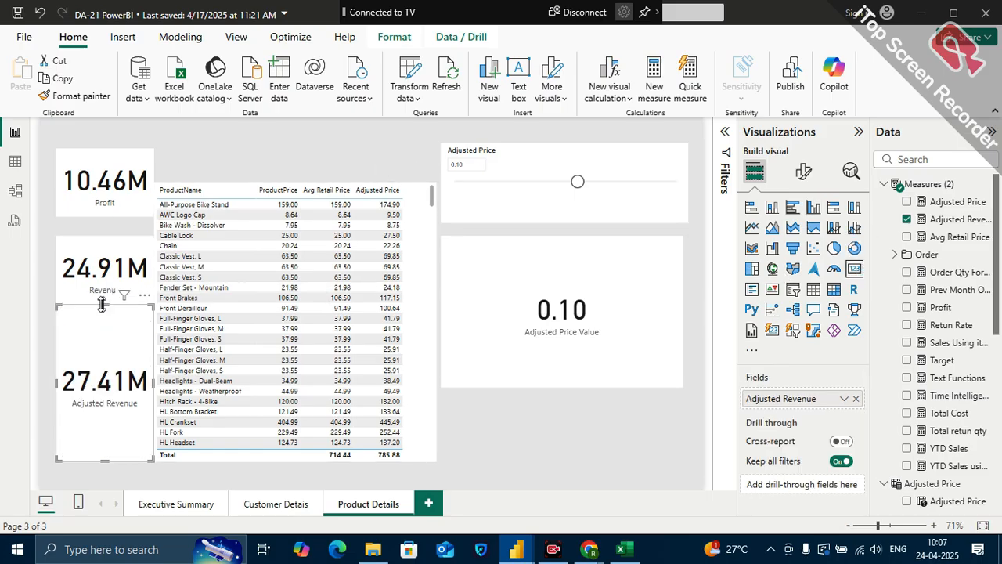
{"action": "left_click_drag", "start_coordinate": [102, 304], "coordinate": [84, 331]}
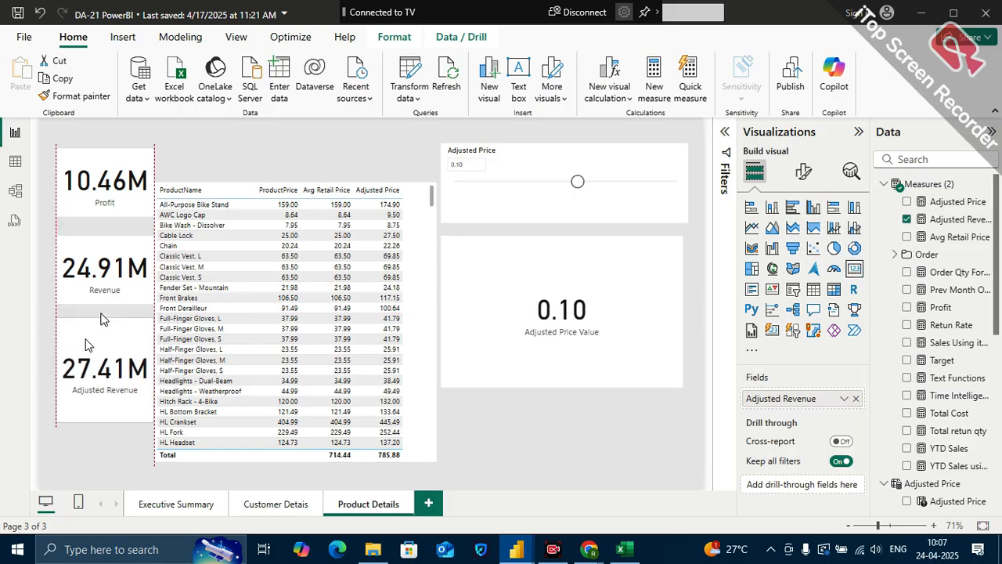
Compare the Revenue and Adjusted Revenue cards, set the Adjusted Price slicer to -0.10, and slightly reduce the slicer's height
{"action": "left_click", "coordinate": [100, 258]}
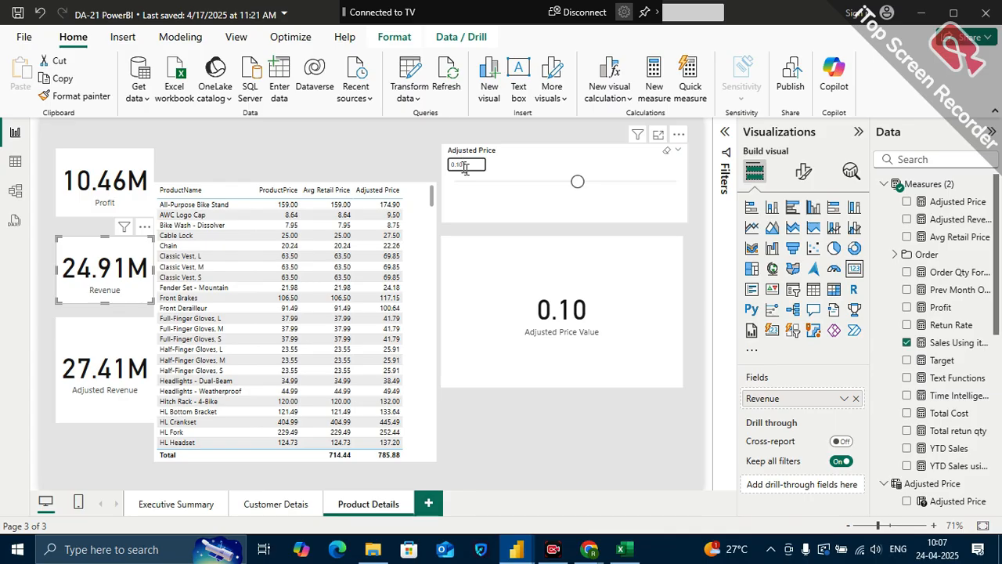
{"action": "left_click", "coordinate": [106, 339]}
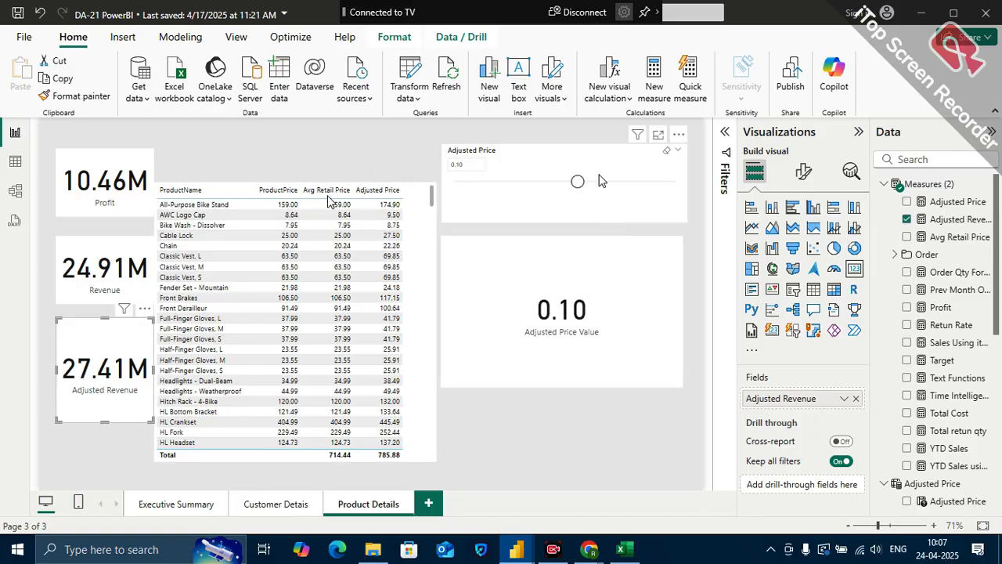
{"action": "left_click_drag", "start_coordinate": [578, 183], "coordinate": [555, 182]}
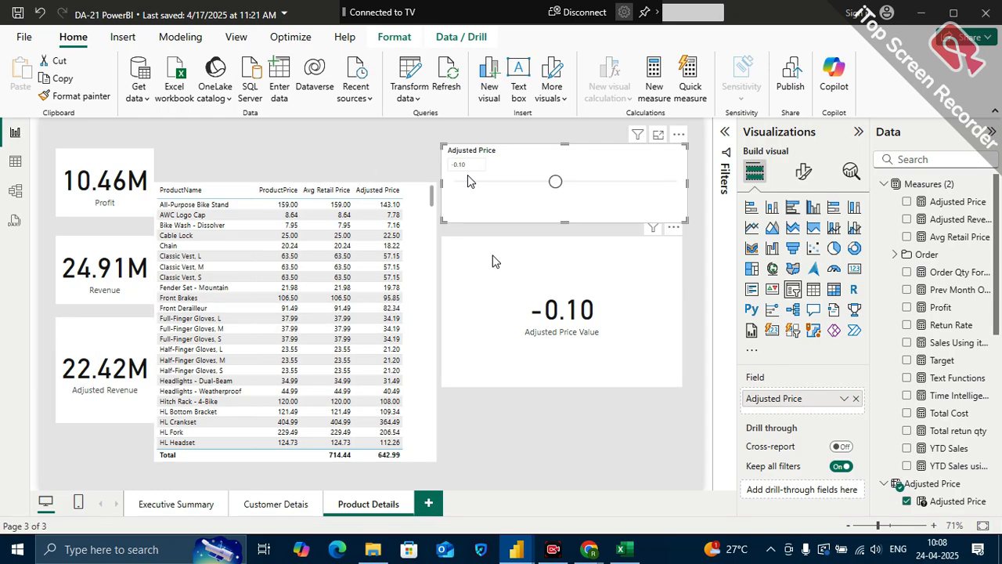
{"action": "left_click_drag", "start_coordinate": [447, 221], "coordinate": [446, 213]}
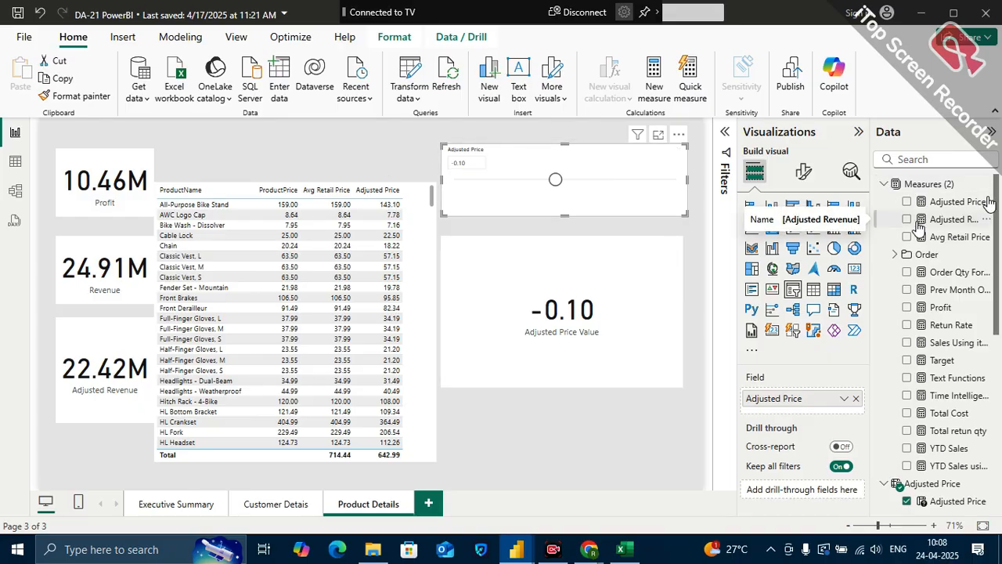
Review how the existing Profit measure's formula uses the Sales Using iterater and Total Cost measures
{"action": "left_click", "coordinate": [941, 307]}
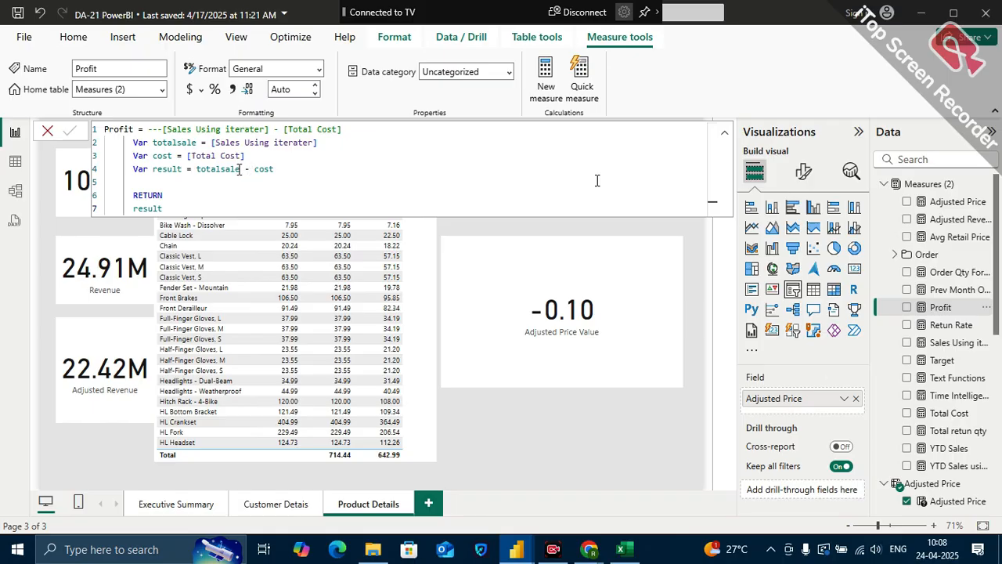
{"action": "left_click_drag", "start_coordinate": [209, 155], "coordinate": [196, 142]}
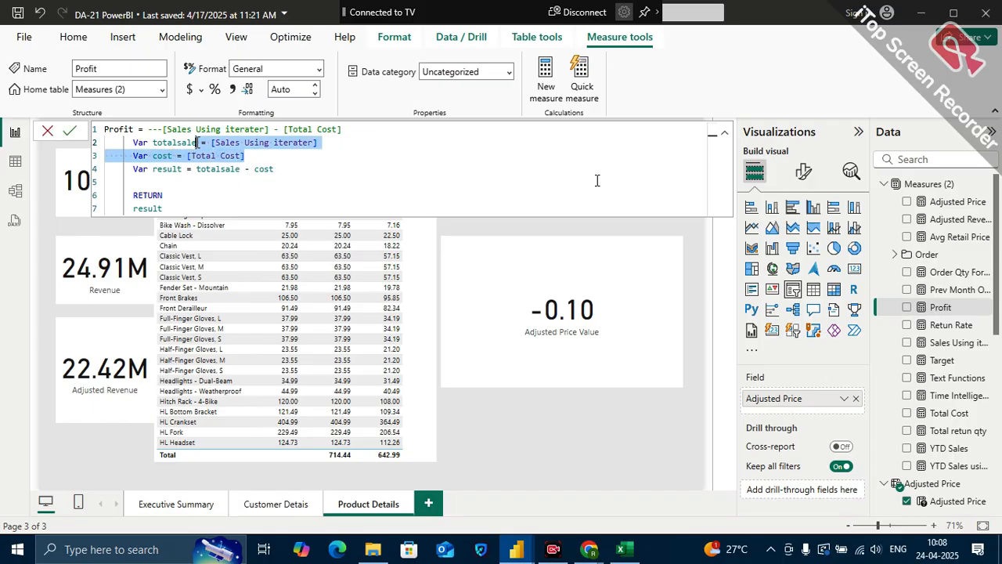
{"action": "left_click", "coordinate": [299, 143]}
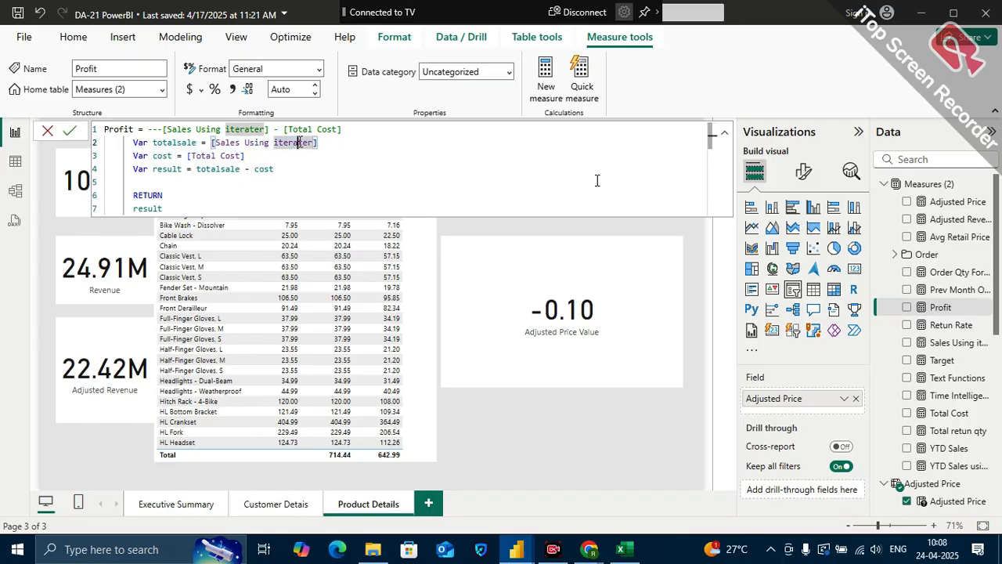
{"action": "left_click", "coordinate": [228, 157]}
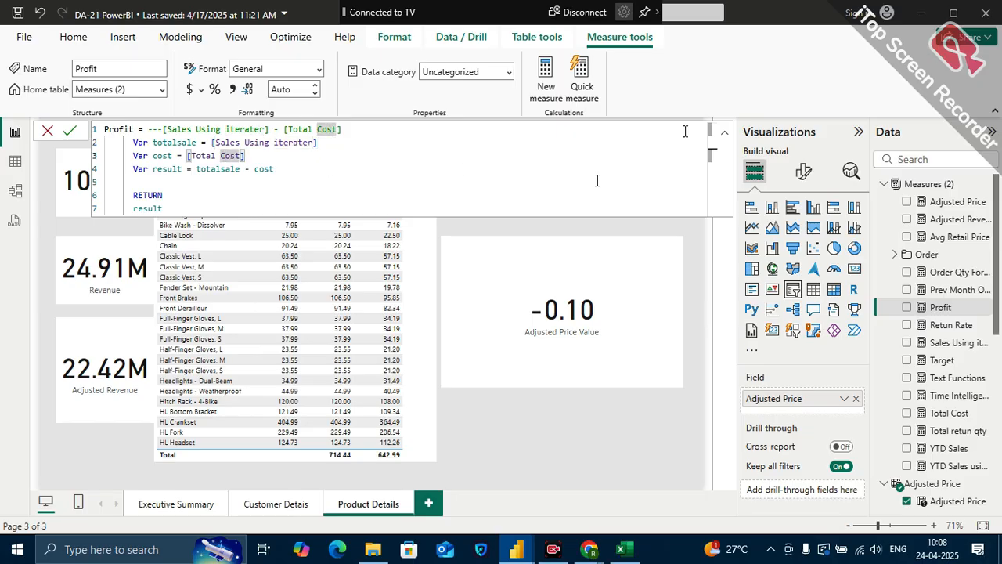
{"action": "left_click", "coordinate": [725, 131]}
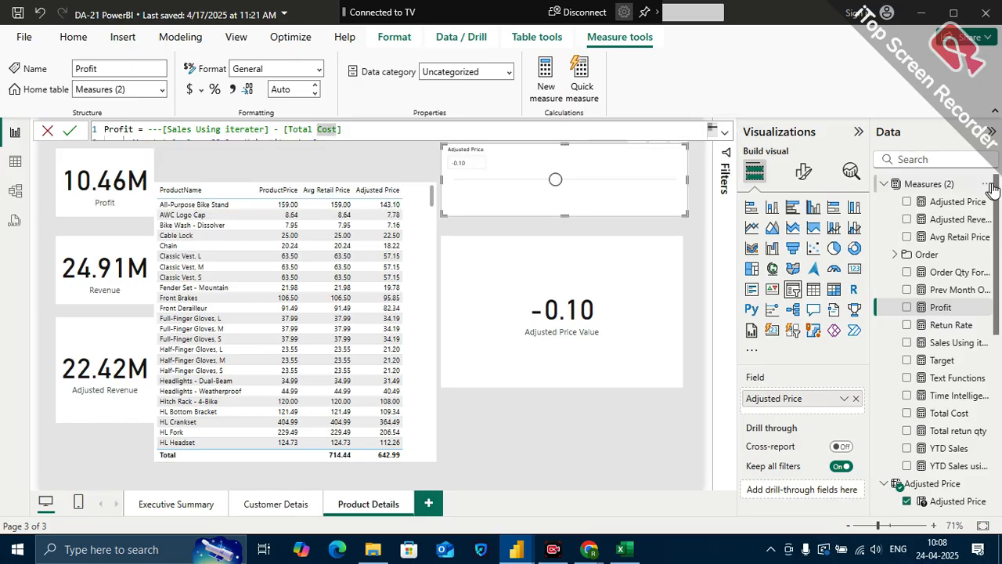
Create a new measure in Measures (2) and name it Adjusted Profit
{"action": "left_click", "coordinate": [985, 187]}
{"action": "left_click", "coordinate": [914, 214]}
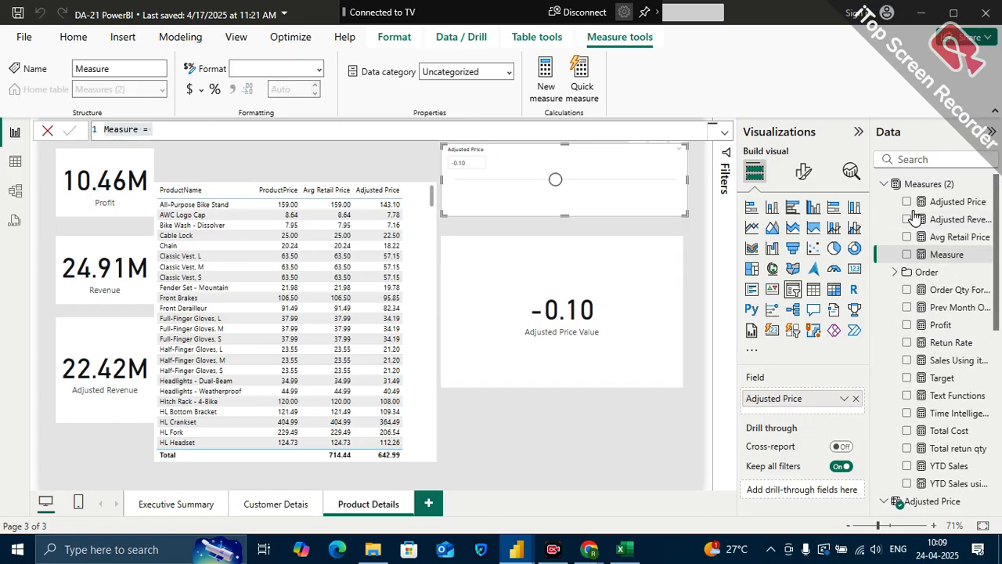
{"action": "type", "text": "Adjusted Prof"}
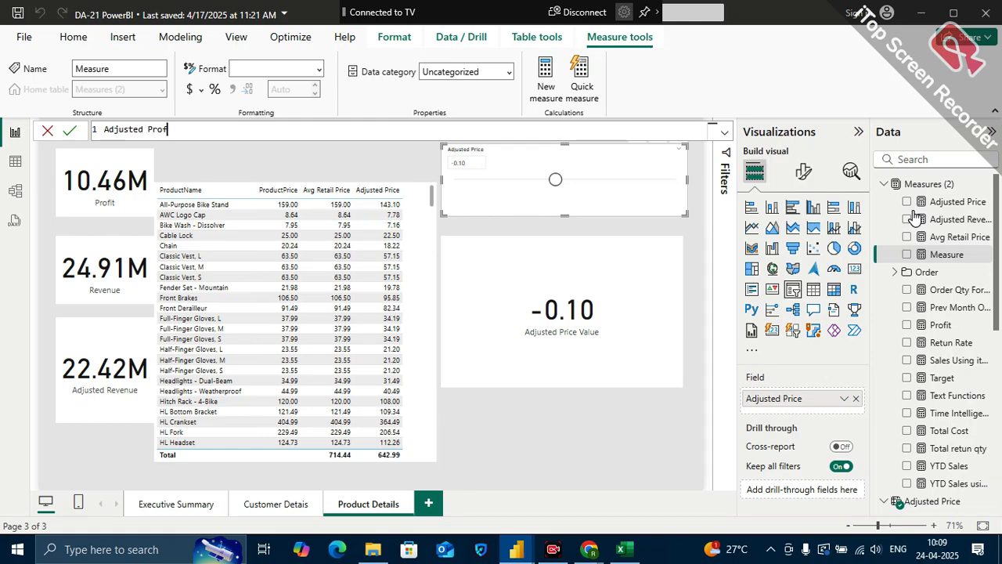
{"action": "type", "text": "it "}
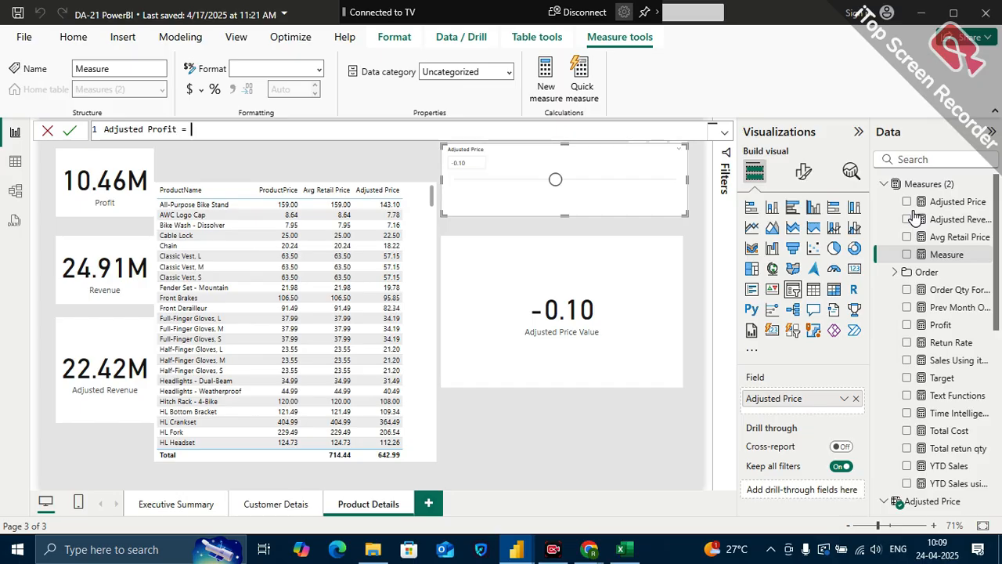
{"action": "type", "text": "= adju"}
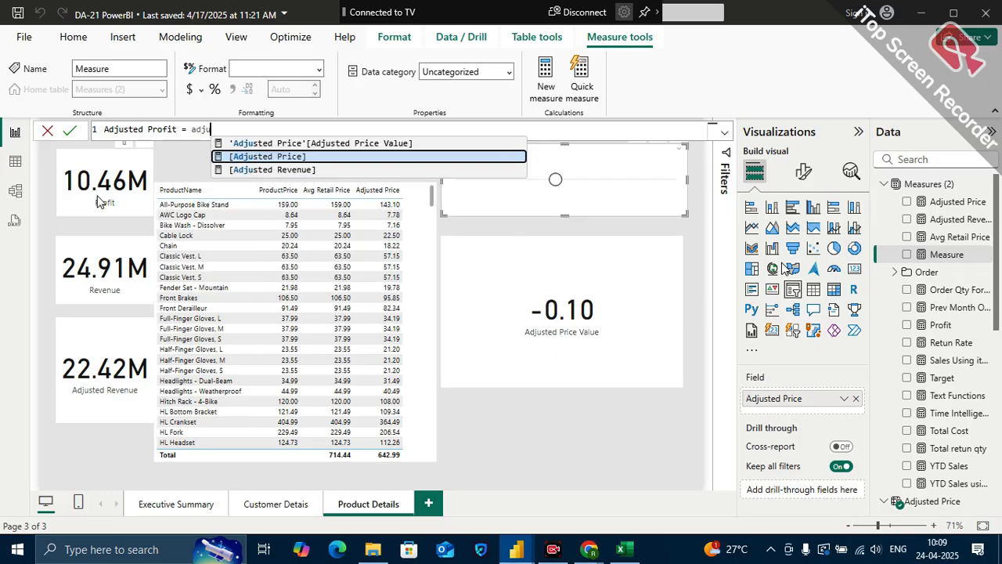
Define Adjusted Profit as [Adjusted Revenue] -[Total Cost] and commit the measure
{"action": "left_click", "coordinate": [258, 169]}
{"action": "type", "text": "-"}
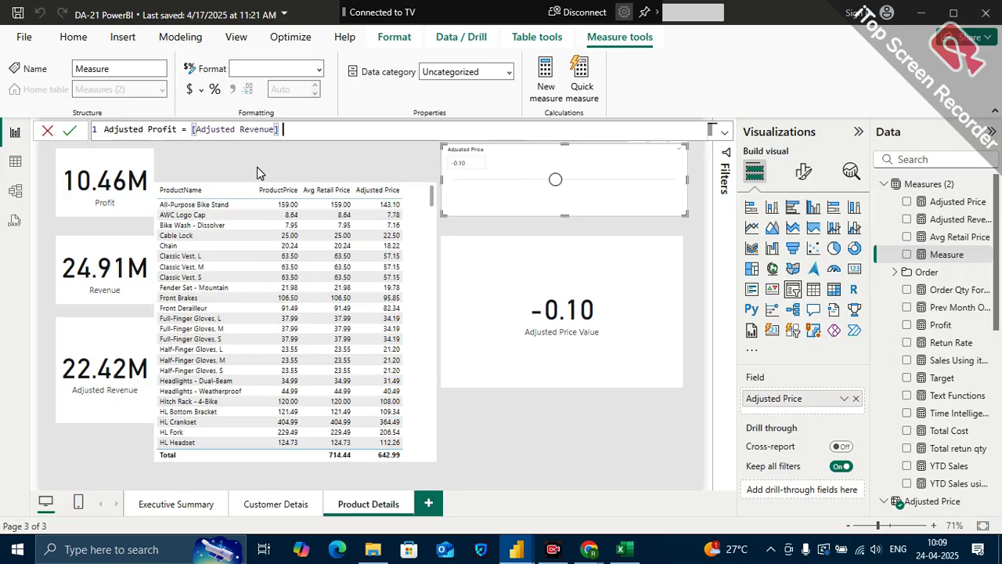
{"action": "type", "text": "tota"}
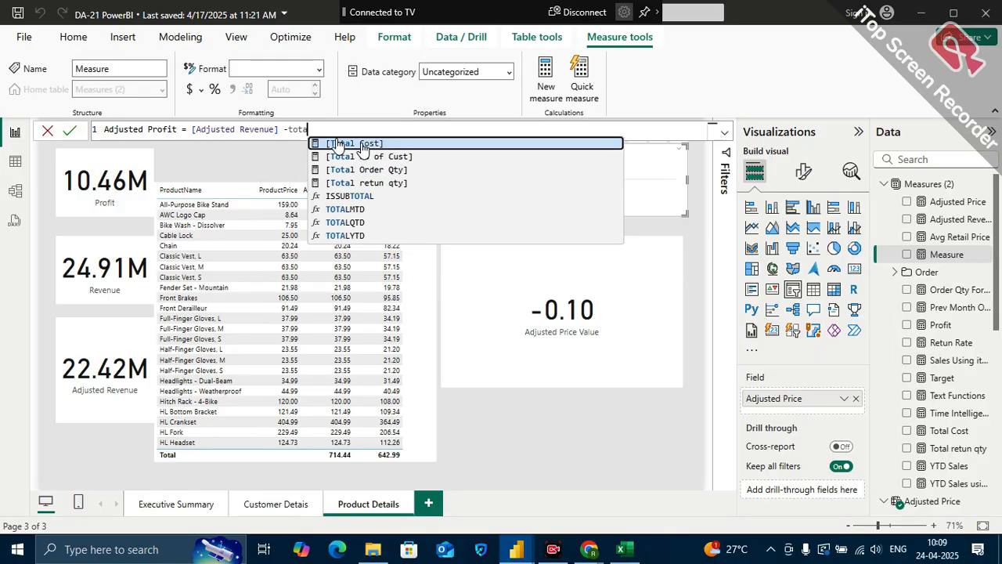
{"action": "left_click", "coordinate": [363, 146]}
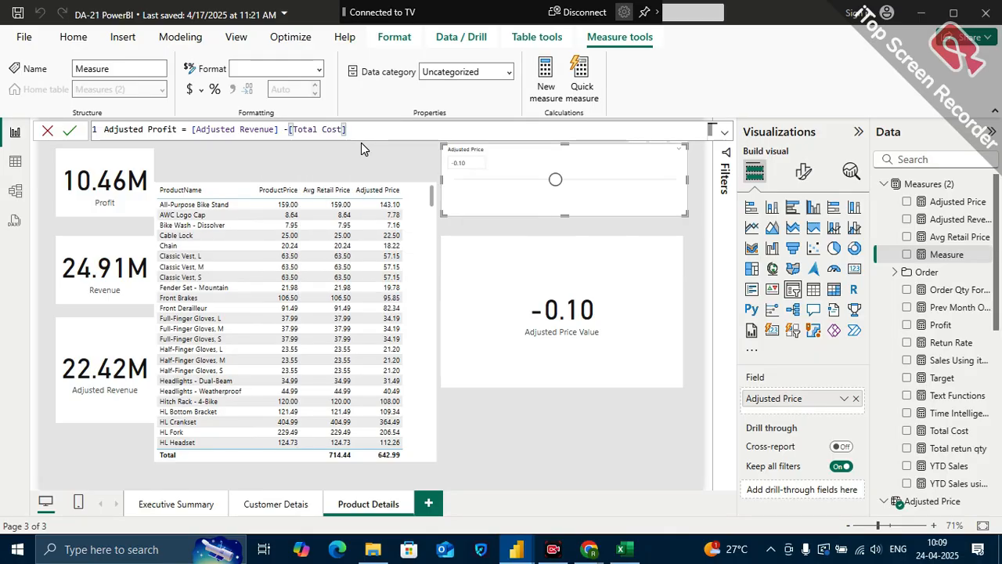
{"action": "key", "text": "Return"}
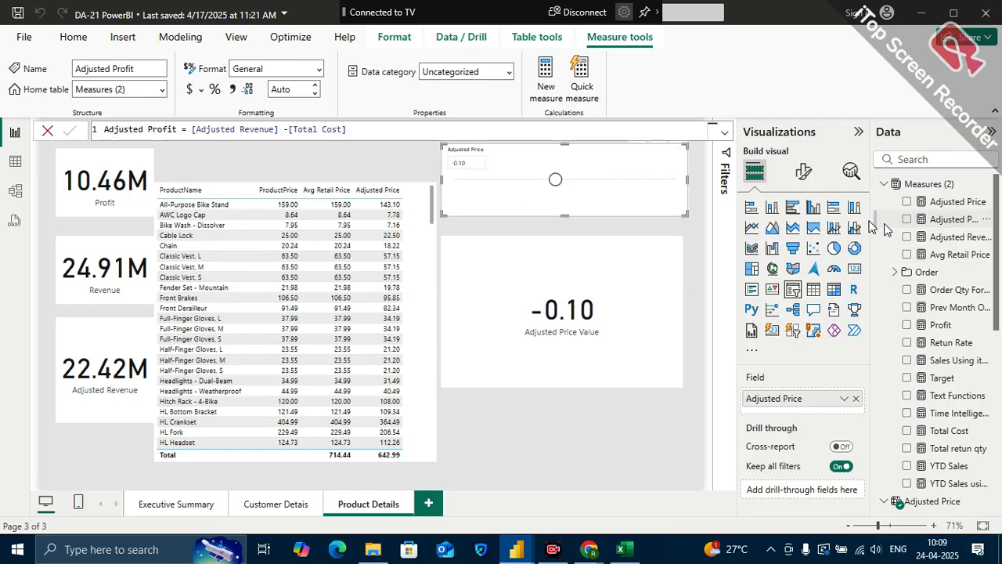
Add a card below the Adjusted Revenue card, make it slightly shorter, and use Adjusted Profit as its field
{"action": "left_click_drag", "start_coordinate": [952, 219], "coordinate": [109, 467]}
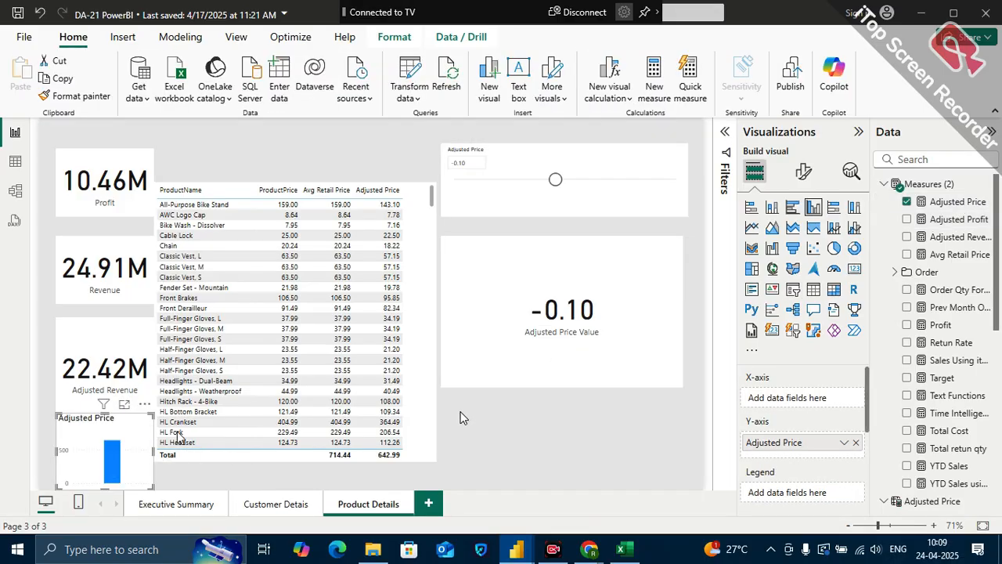
{"action": "left_click", "coordinate": [853, 269]}
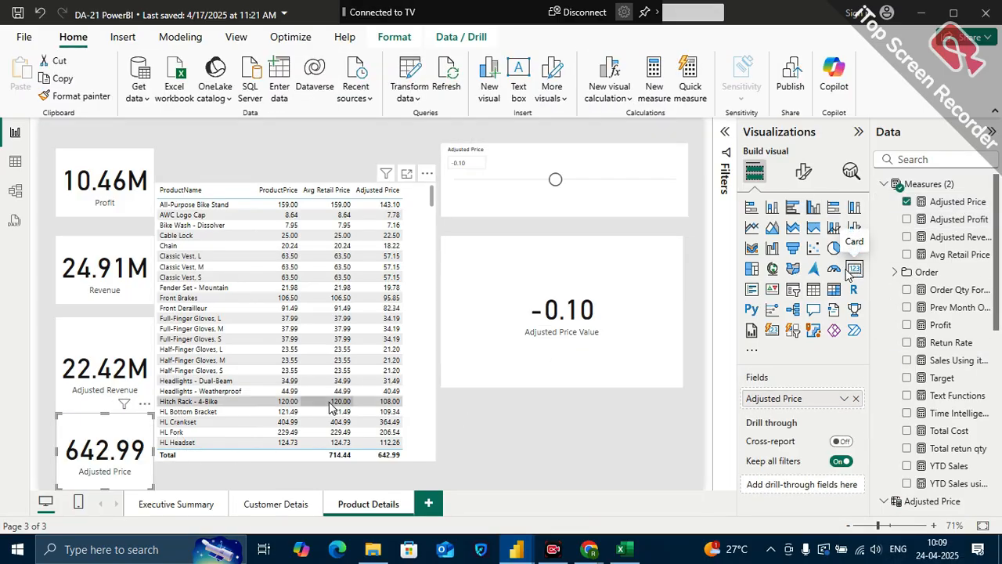
{"action": "left_click_drag", "start_coordinate": [101, 414], "coordinate": [102, 419]}
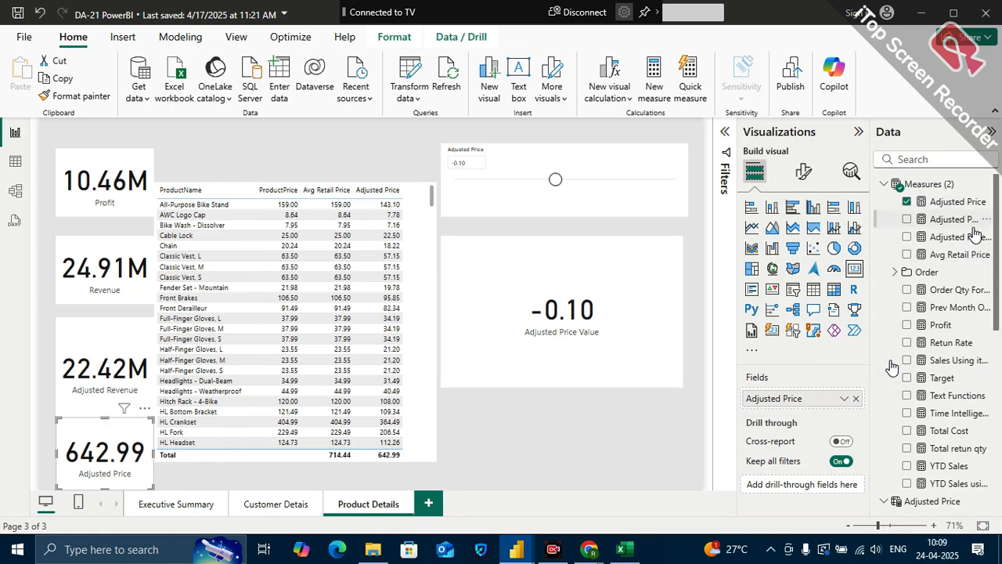
{"action": "left_click_drag", "start_coordinate": [959, 221], "coordinate": [820, 397]}
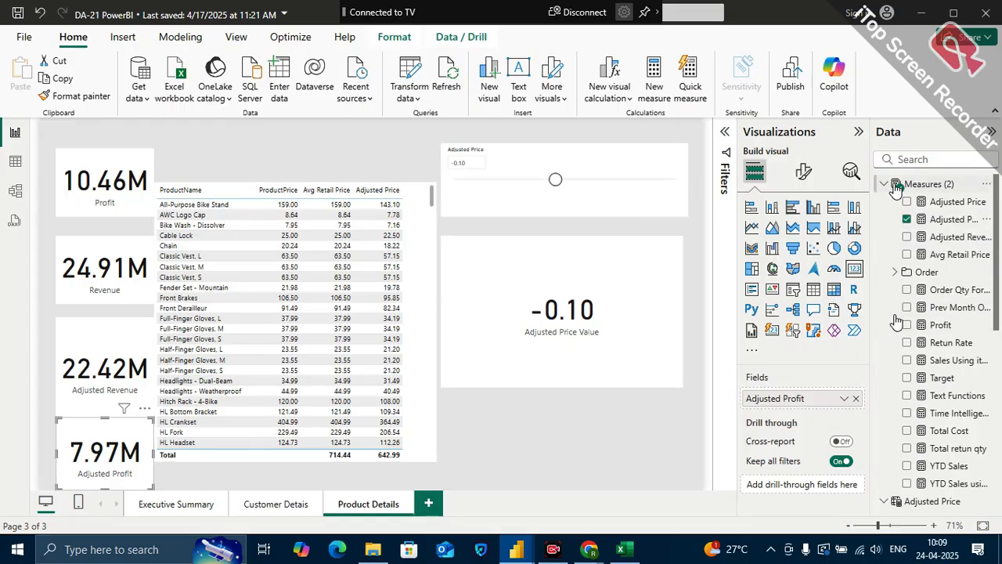
Expand the CalendarDim table to browse its date fields
{"action": "scroll", "coordinate": [933, 372], "scroll_direction": "down", "scroll_amount": 3}
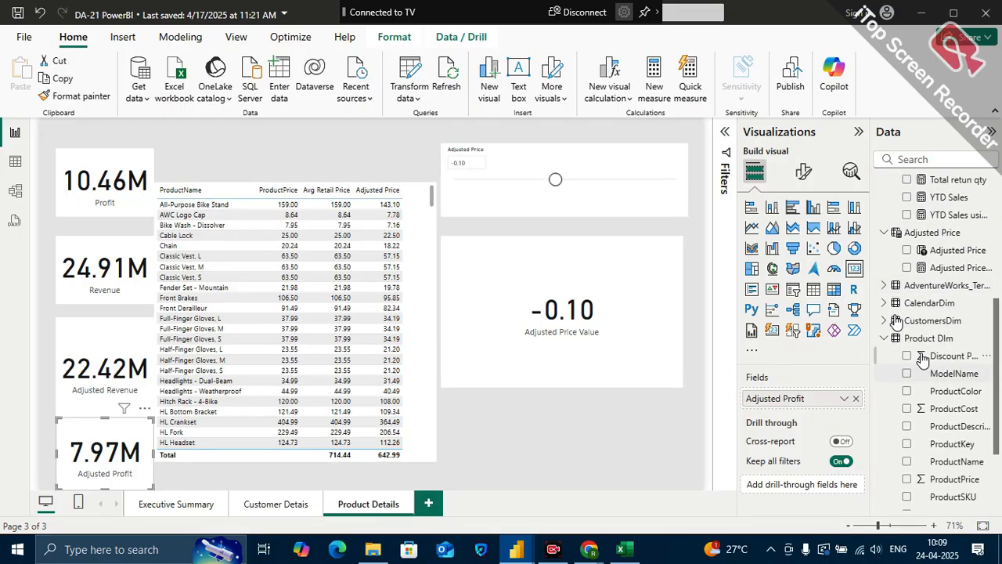
{"action": "left_click", "coordinate": [885, 303]}
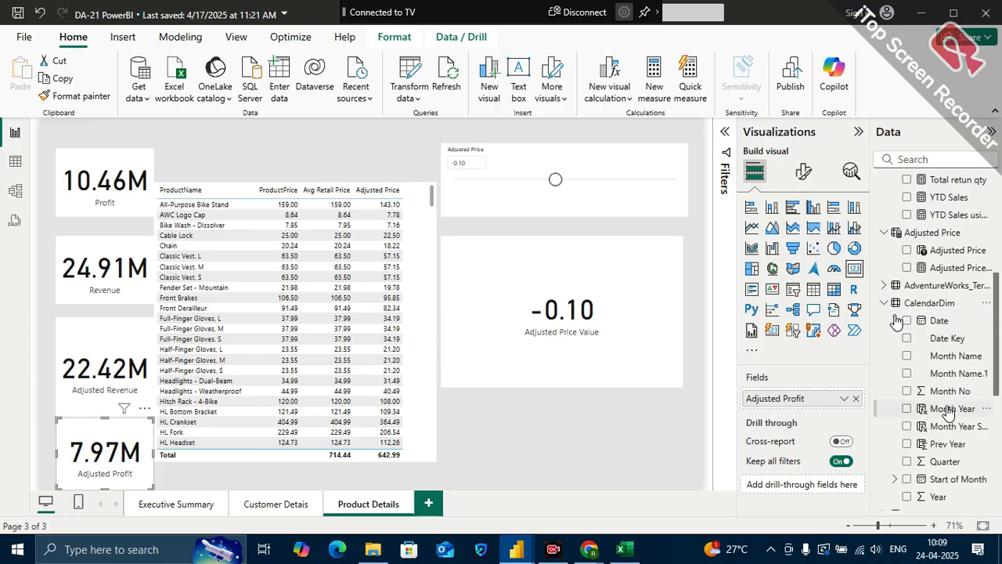
{"action": "scroll", "coordinate": [949, 413], "scroll_direction": "down", "scroll_amount": 1}
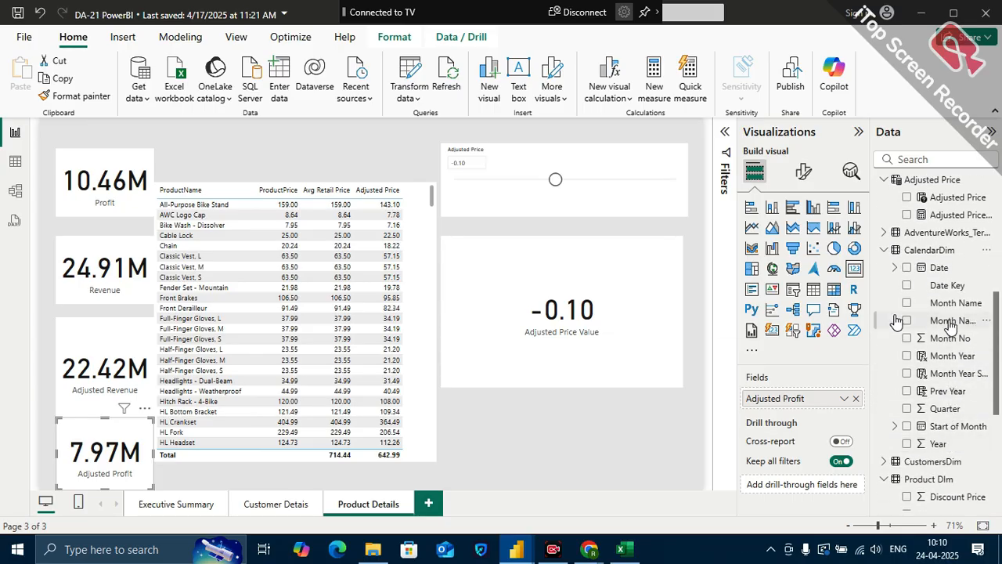
{"action": "scroll", "coordinate": [945, 411], "scroll_direction": "down", "scroll_amount": 1}
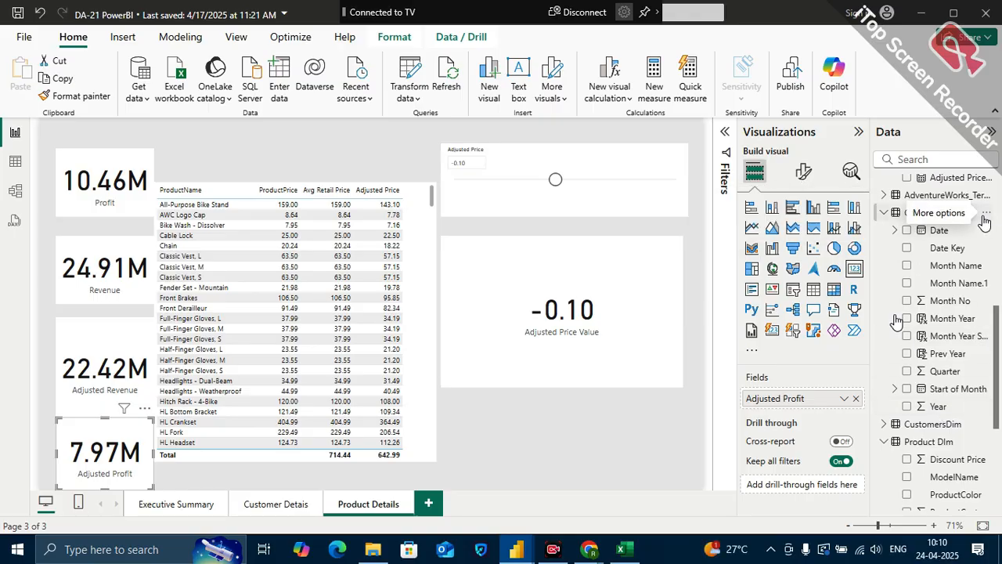
Remove the product price table visual from the Product Details page
{"action": "left_click", "coordinate": [433, 189]}
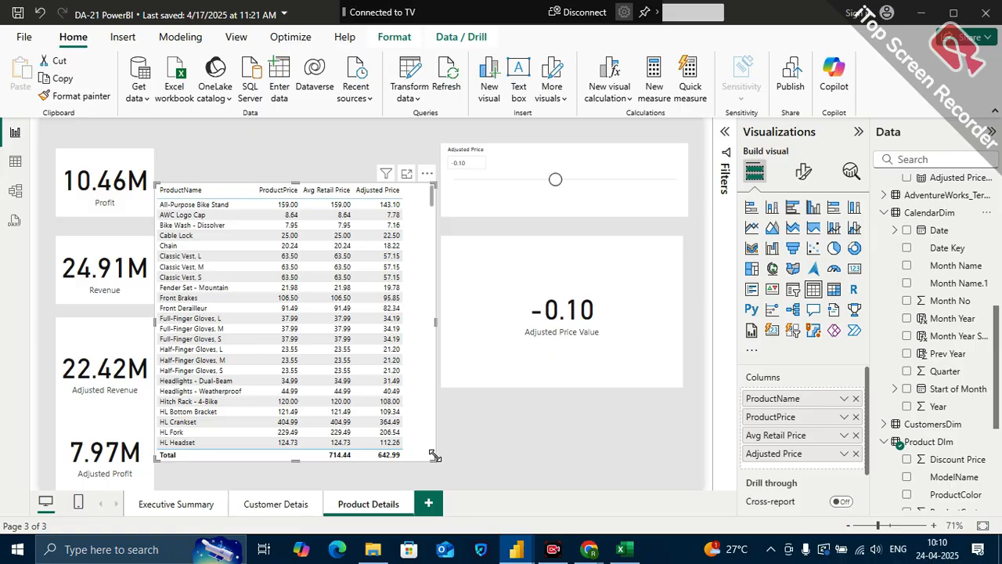
{"action": "left_click", "coordinate": [426, 176]}
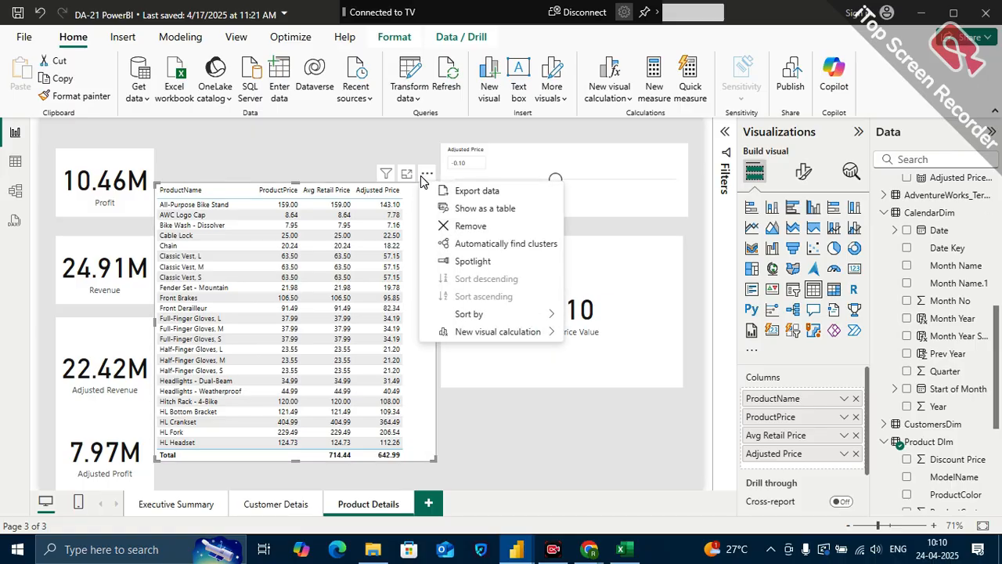
{"action": "left_click", "coordinate": [476, 226]}
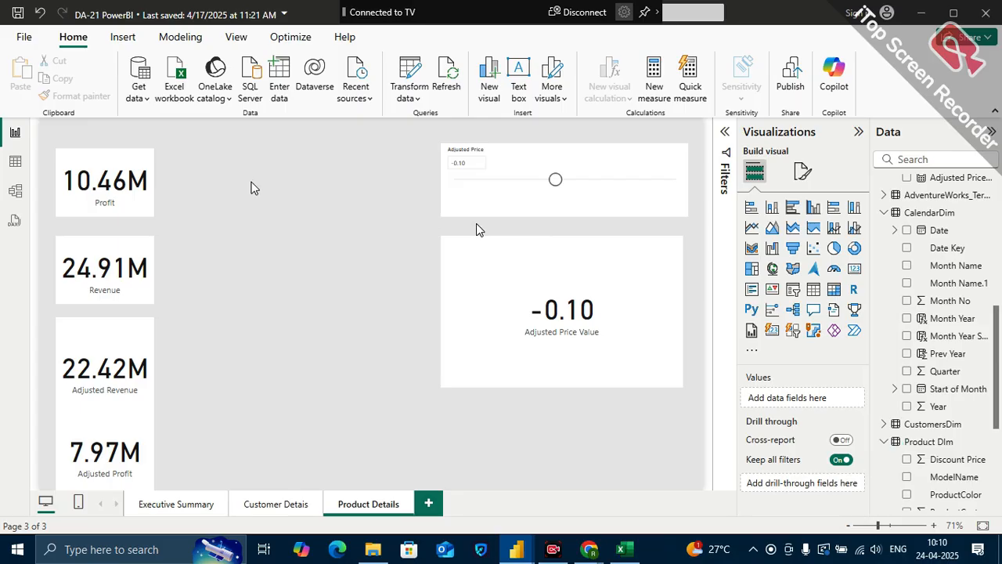
Line up the Profit, Adjusted Profit and Revenue cards in a row along the page's upper edge, trimming Adjusted Profit to the same height
{"action": "left_click_drag", "start_coordinate": [99, 164], "coordinate": [112, 141]}
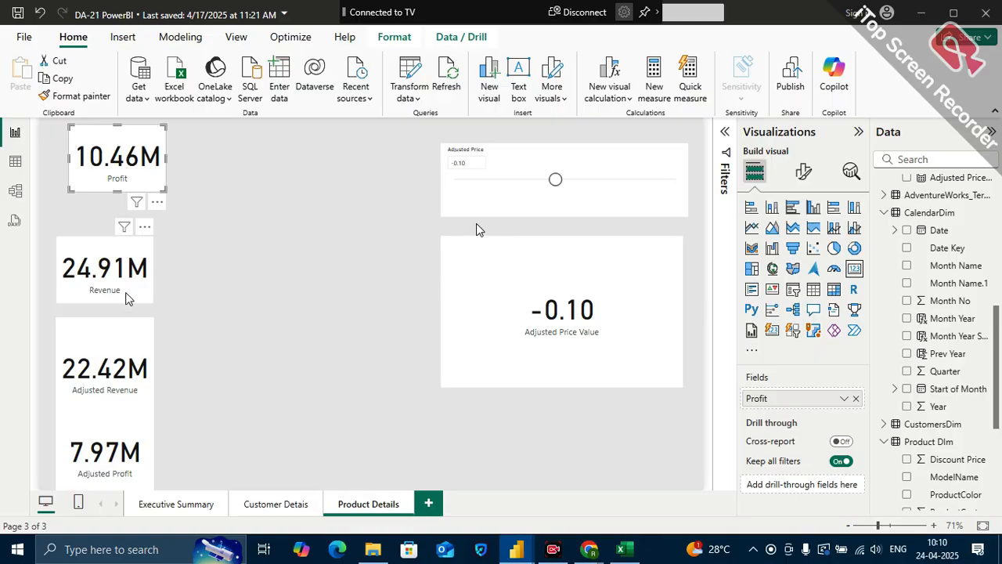
{"action": "left_click_drag", "start_coordinate": [108, 425], "coordinate": [244, 133]}
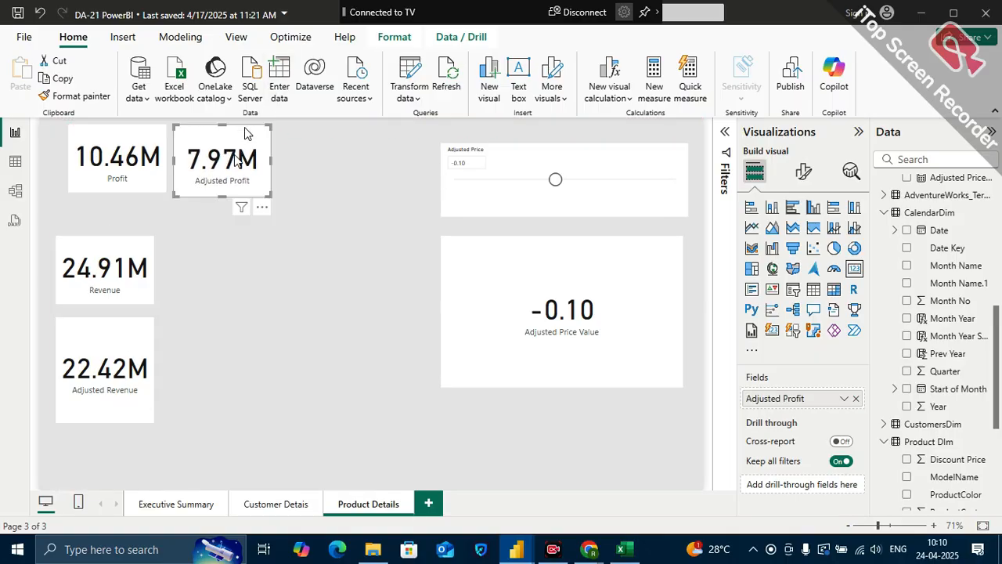
{"action": "left_click_drag", "start_coordinate": [269, 196], "coordinate": [266, 188]}
{"action": "left_click_drag", "start_coordinate": [112, 260], "coordinate": [334, 152]}
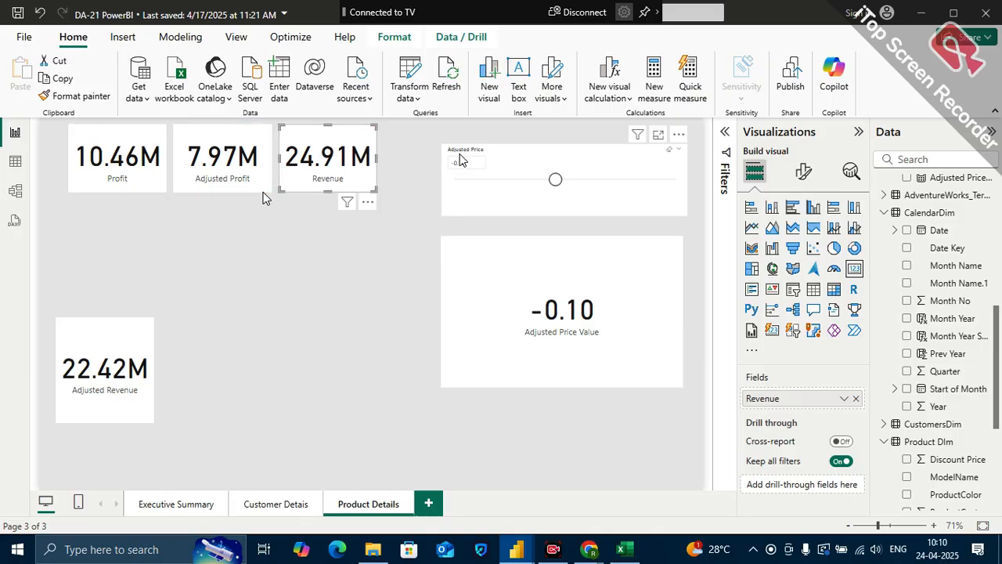
Move the Adjusted Price slicer below the cards, and place the Adjusted Revenue card at the row's end with its height reduced to match
{"action": "left_click_drag", "start_coordinate": [165, 307], "coordinate": [413, 210]}
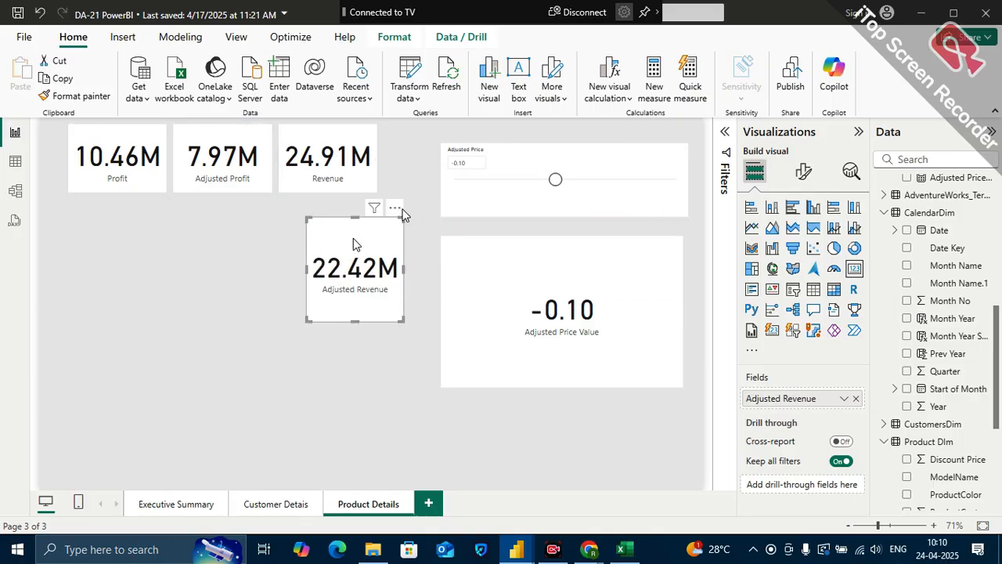
{"action": "left_click_drag", "start_coordinate": [479, 159], "coordinate": [125, 339]}
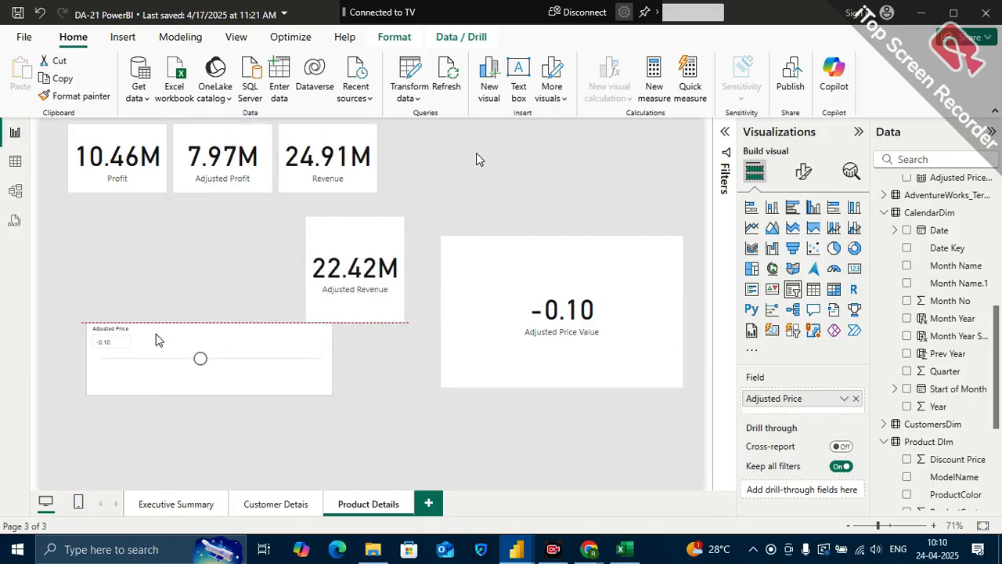
{"action": "left_click_drag", "start_coordinate": [342, 237], "coordinate": [419, 149]}
{"action": "left_click_drag", "start_coordinate": [432, 228], "coordinate": [433, 193]}
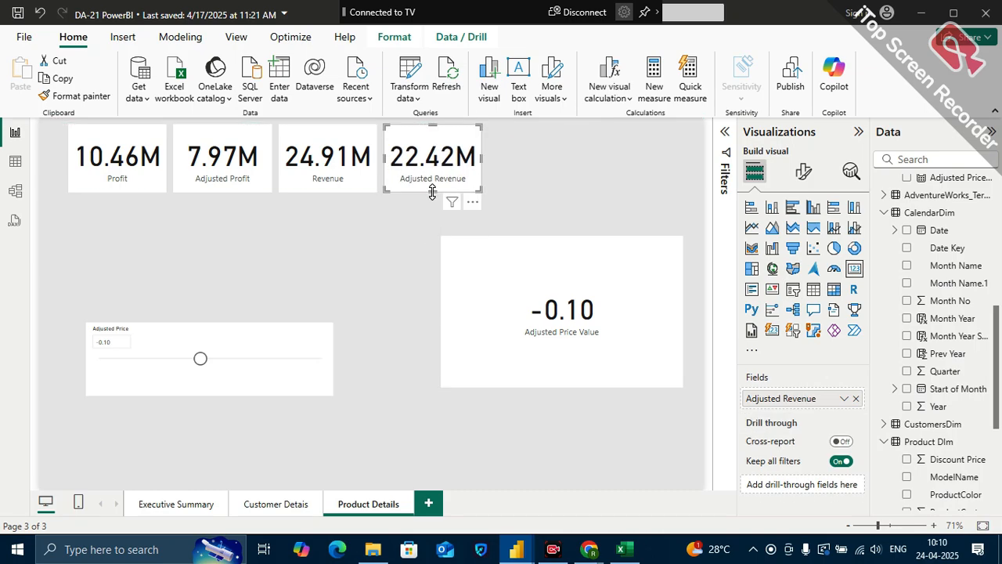
Shift all four cards together toward the left edge of the report page
{"action": "left_click", "coordinate": [119, 139]}
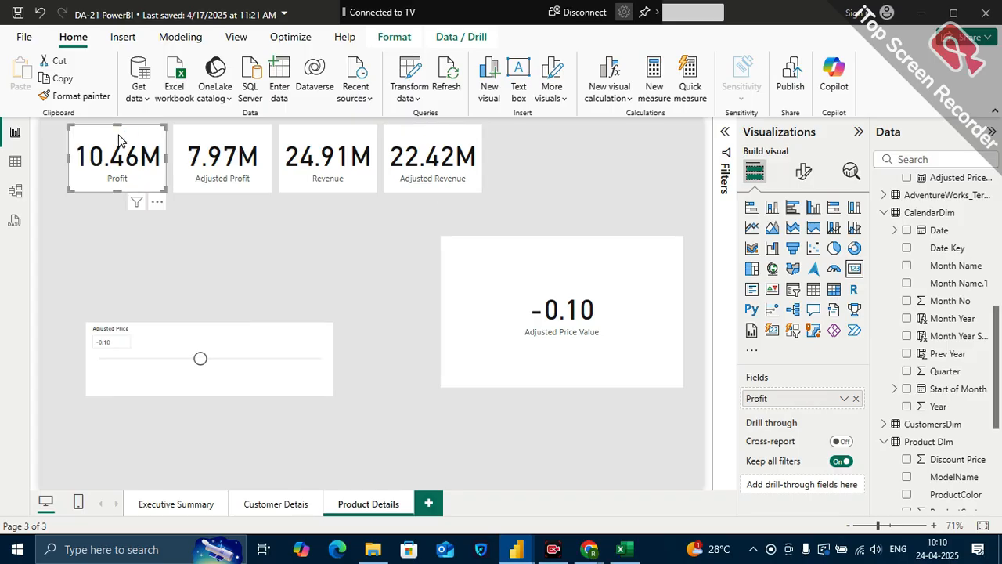
{"action": "left_click", "coordinate": [201, 135], "text": "ctrl"}
{"action": "left_click", "coordinate": [304, 128], "text": "ctrl"}
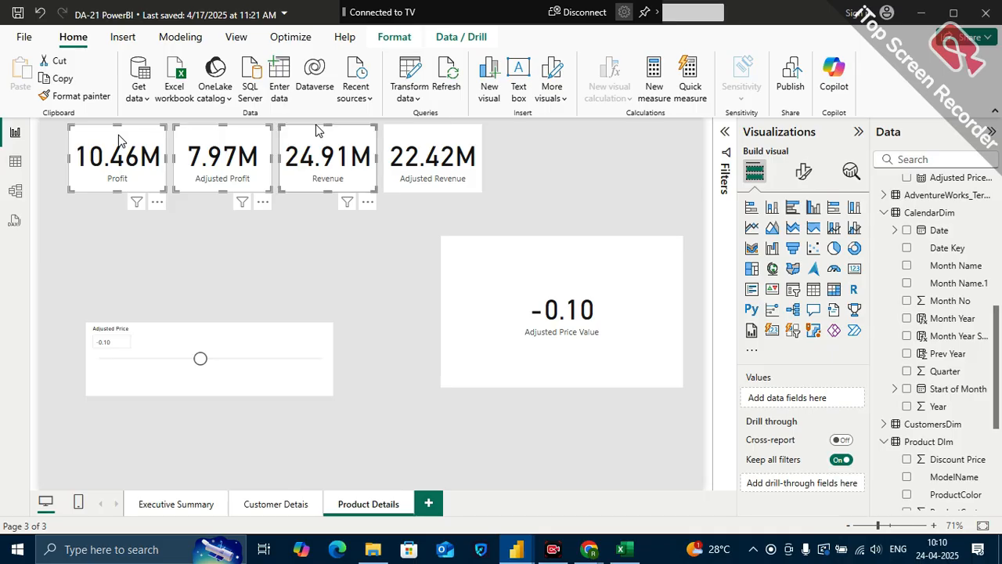
{"action": "left_click", "coordinate": [420, 132], "text": "ctrl"}
{"action": "left_click_drag", "start_coordinate": [417, 141], "coordinate": [394, 138]}
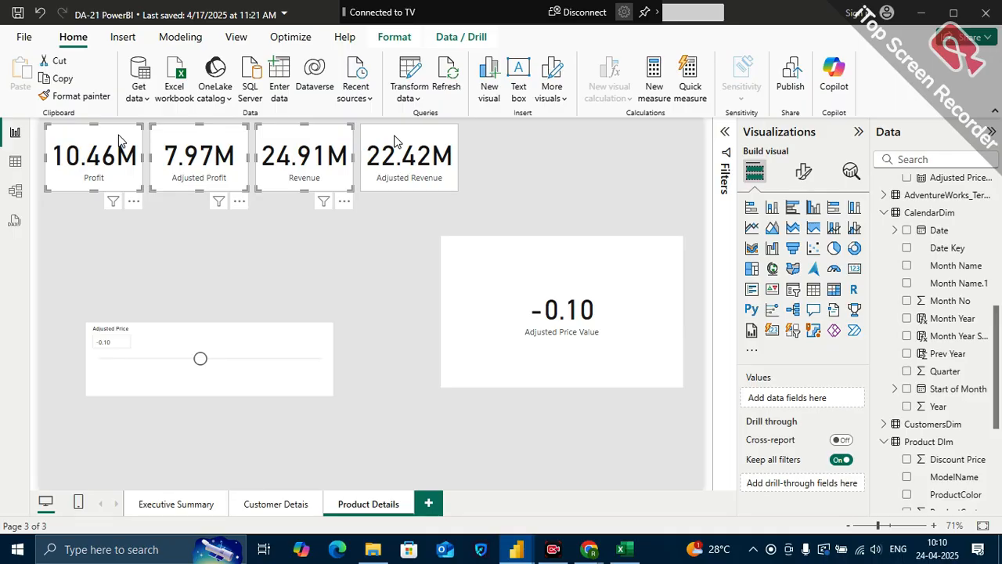
{"action": "left_click", "coordinate": [397, 139]}
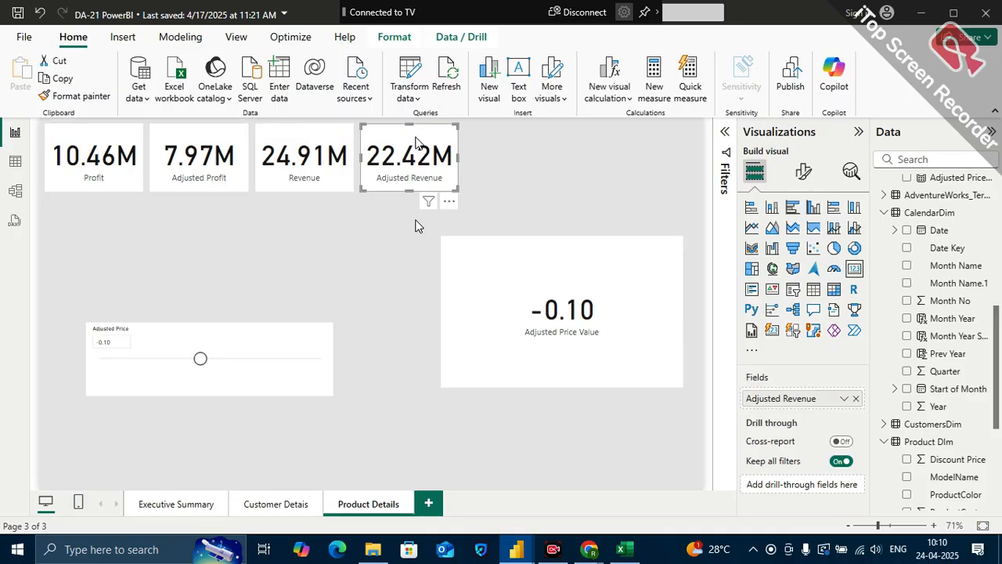
{"action": "left_click", "coordinate": [516, 164]}
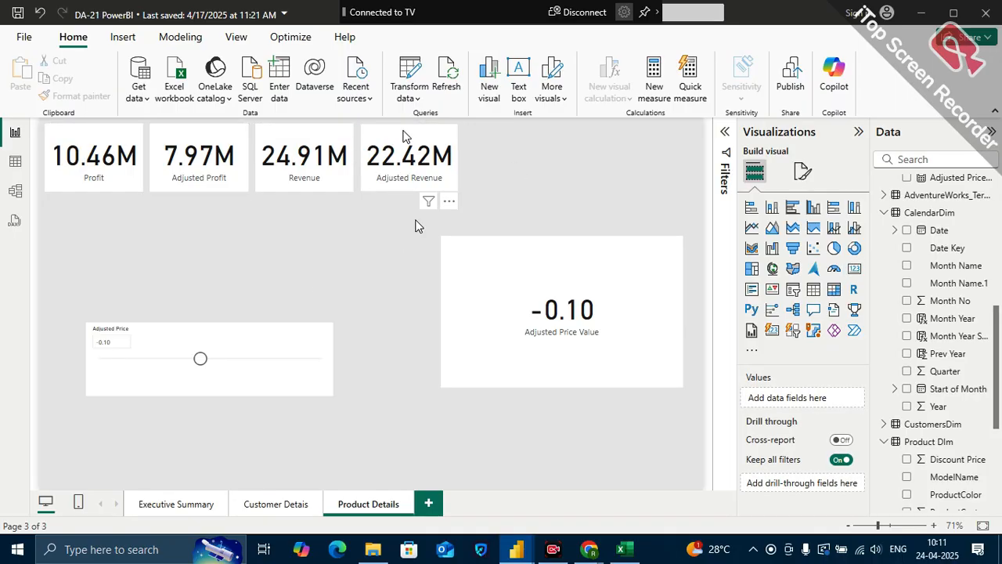
Move the Adjusted Revenue card farther away from Revenue and distribute the four cards horizontally
{"action": "left_click_drag", "start_coordinate": [402, 135], "coordinate": [532, 135]}
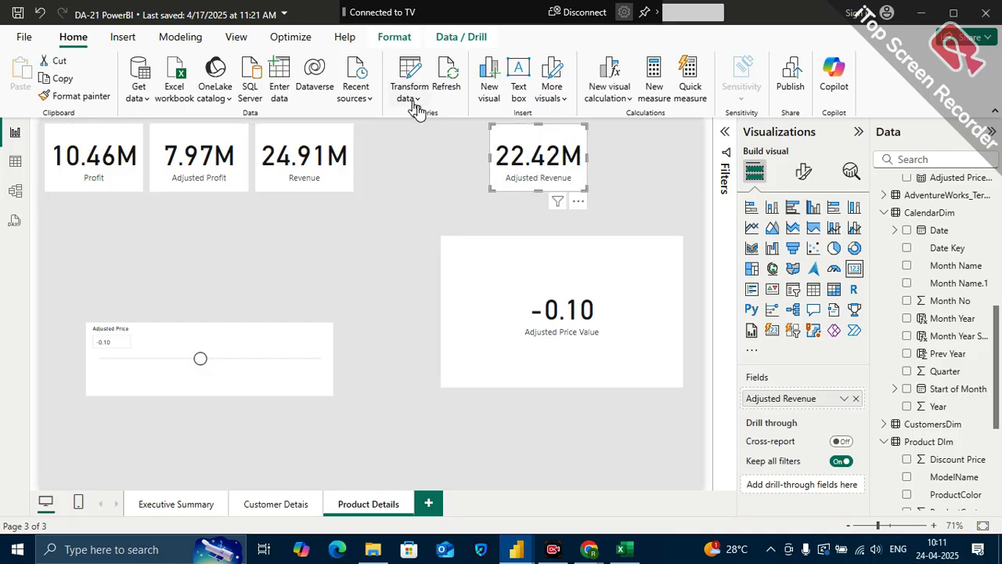
{"action": "left_click", "coordinate": [93, 143]}
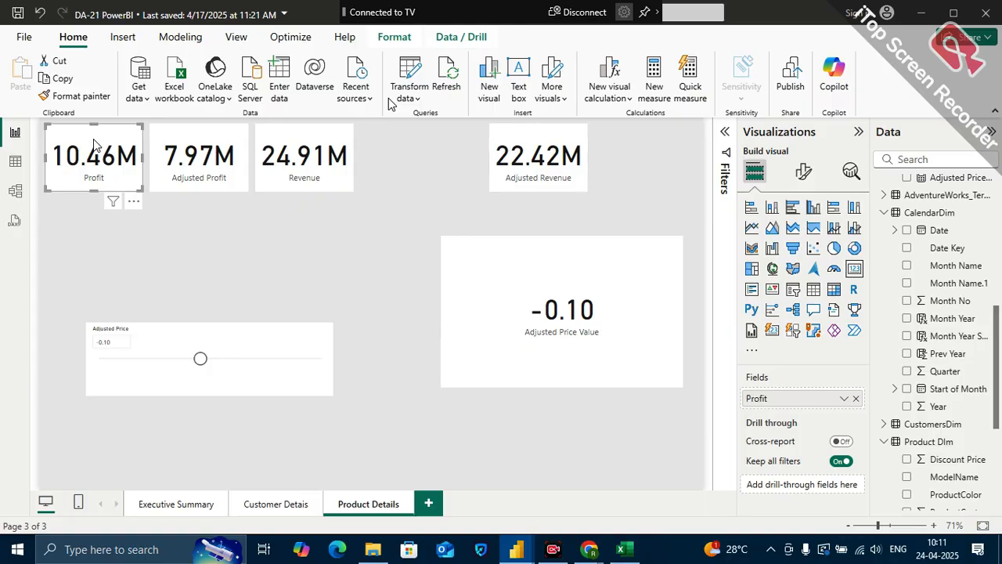
{"action": "left_click", "coordinate": [192, 139]}
{"action": "left_click", "coordinate": [111, 146]}
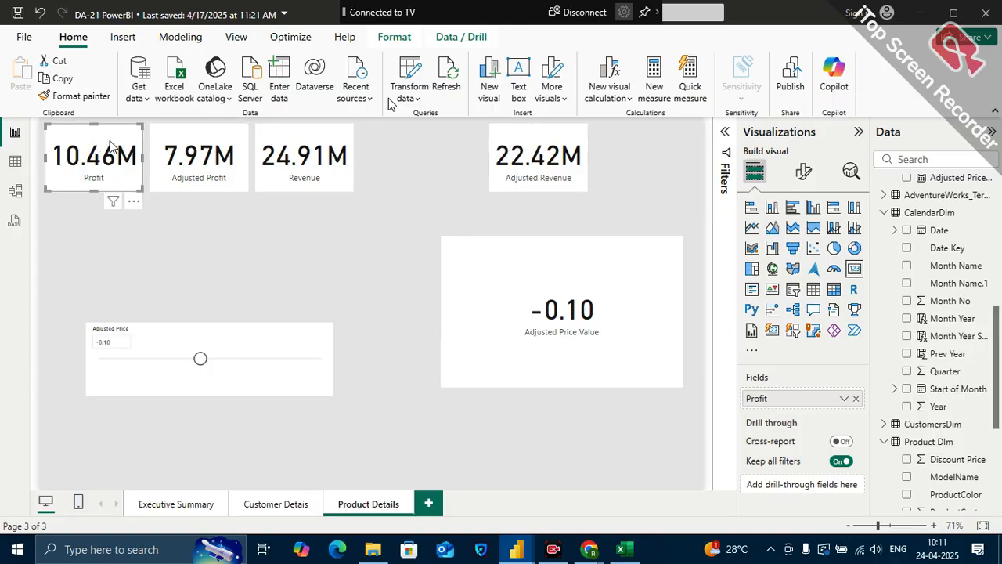
{"action": "left_click", "coordinate": [219, 137], "text": "ctrl"}
{"action": "left_click", "coordinate": [300, 130], "text": "ctrl"}
{"action": "left_click", "coordinate": [502, 128], "text": "ctrl"}
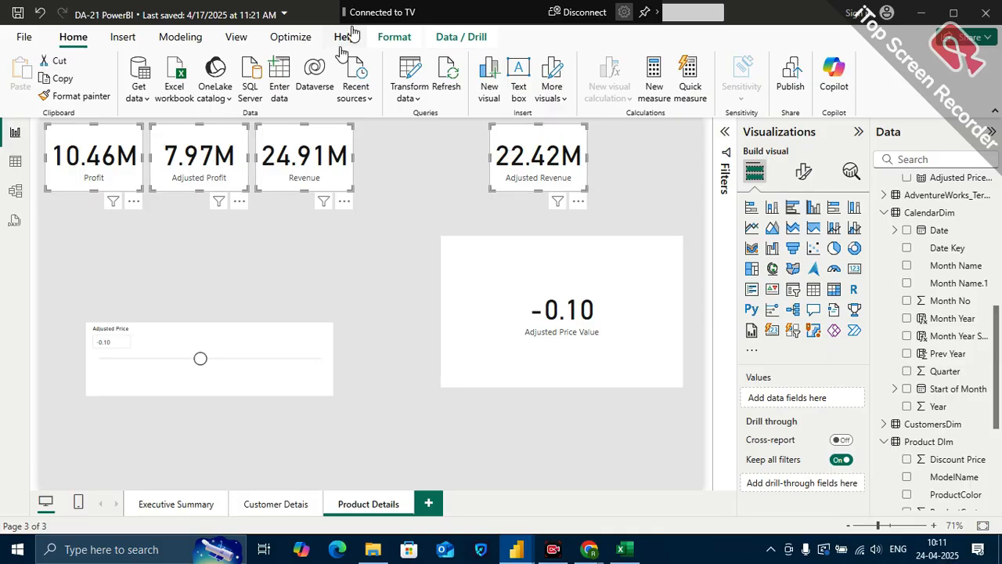
{"action": "left_click", "coordinate": [394, 38]}
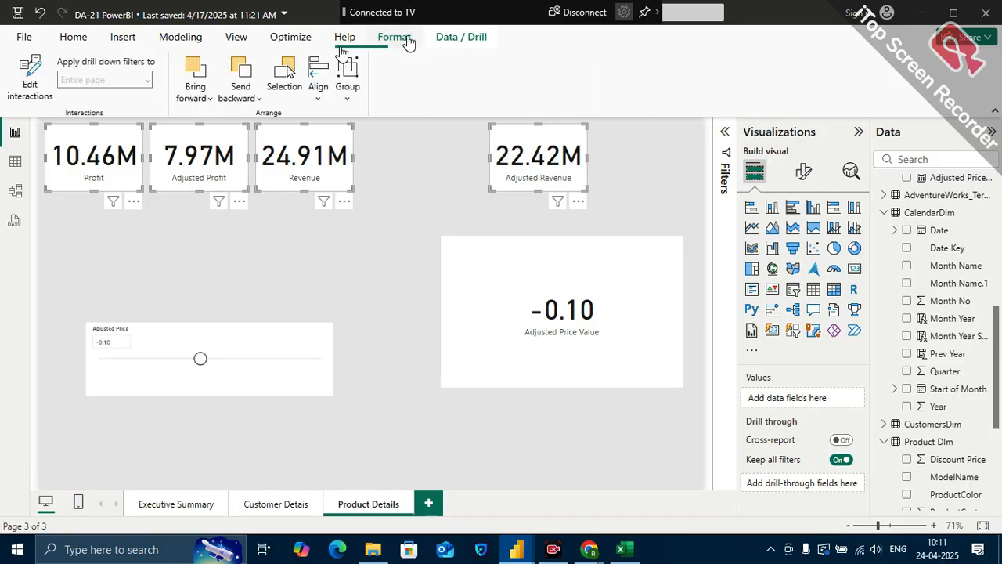
{"action": "left_click", "coordinate": [320, 100]}
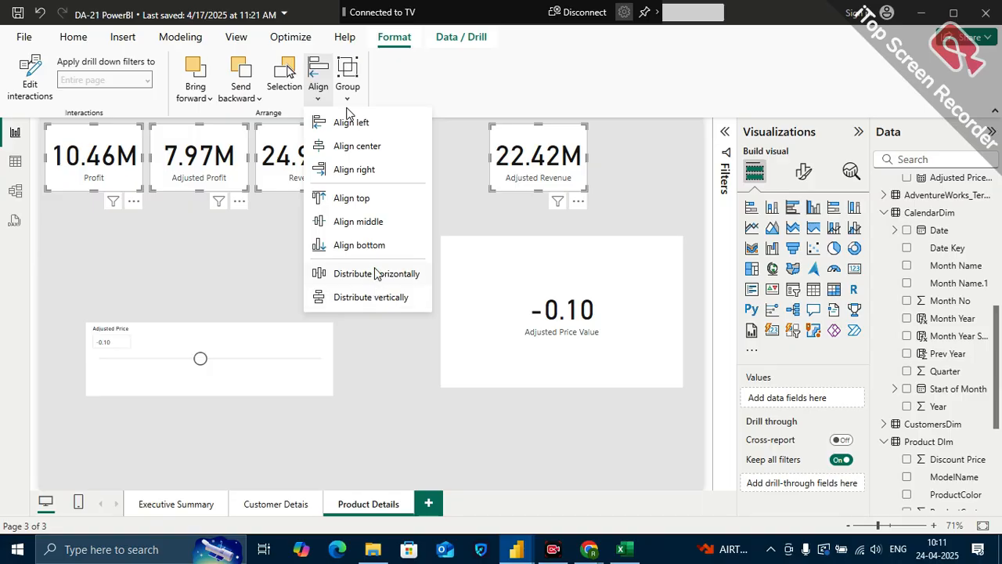
{"action": "left_click", "coordinate": [376, 274]}
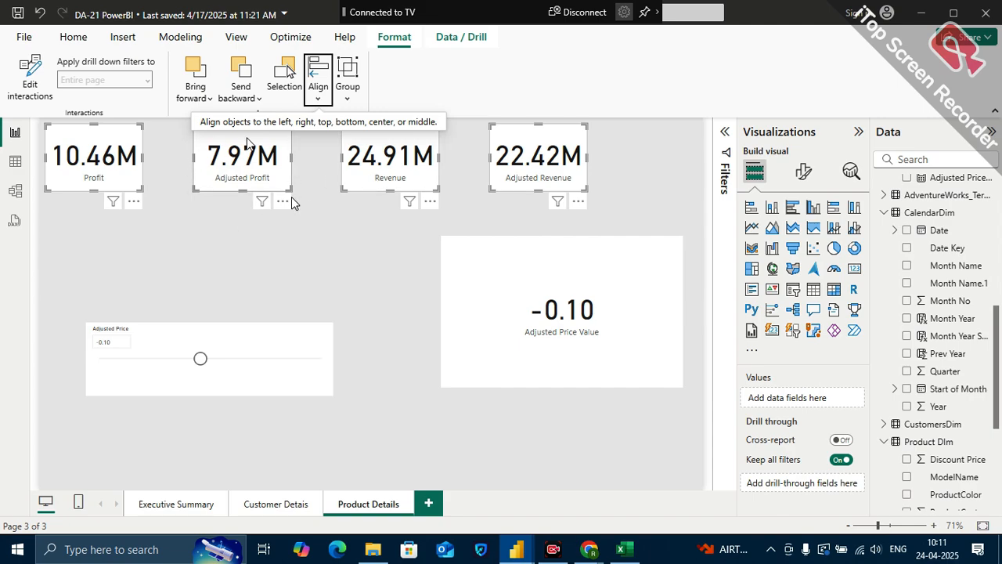
Bring the Adjusted Profit, Revenue and Adjusted Revenue cards closer together beside the Profit card
{"action": "left_click_drag", "start_coordinate": [247, 143], "coordinate": [207, 143]}
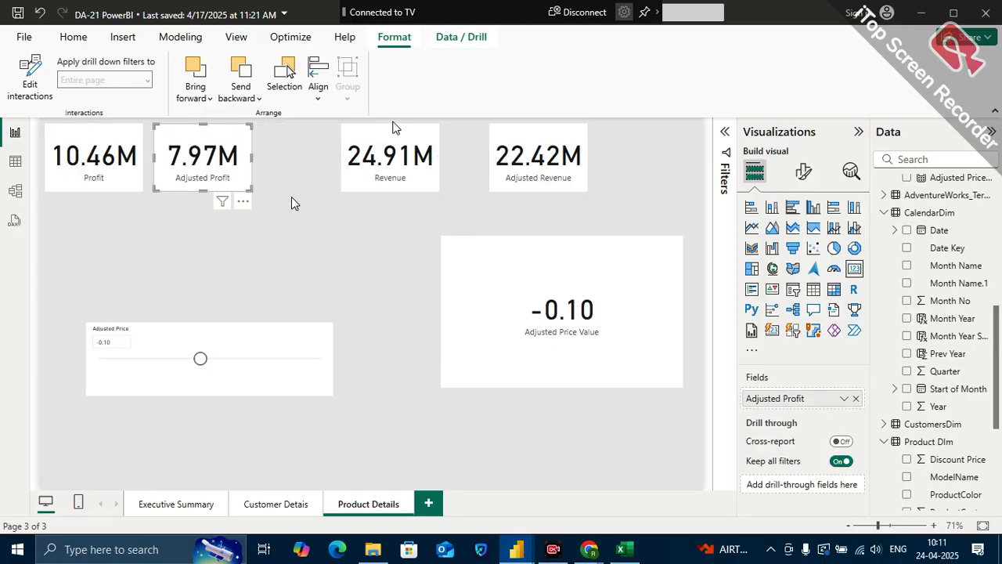
{"action": "left_click_drag", "start_coordinate": [377, 141], "coordinate": [302, 141]}
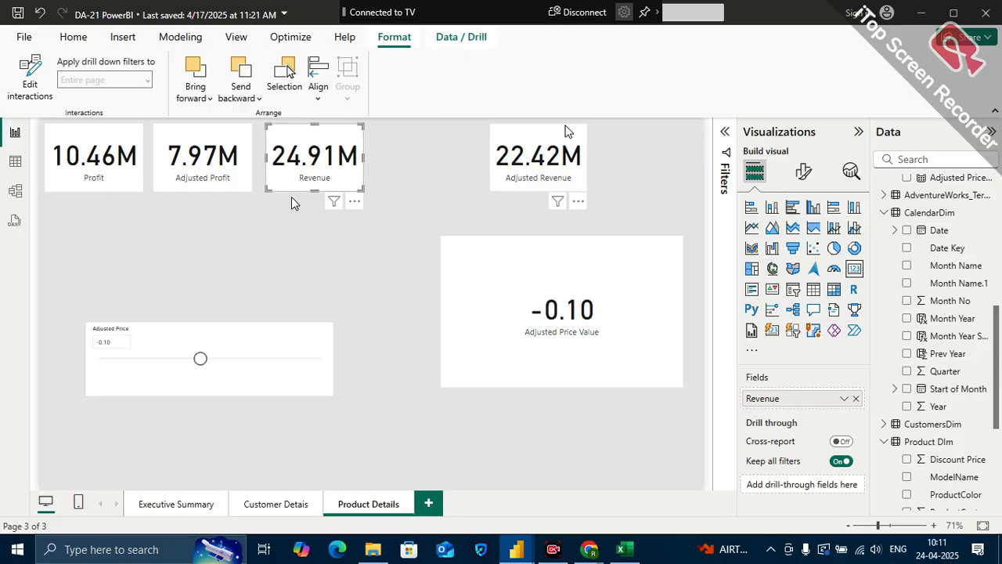
{"action": "left_click_drag", "start_coordinate": [539, 141], "coordinate": [421, 144]}
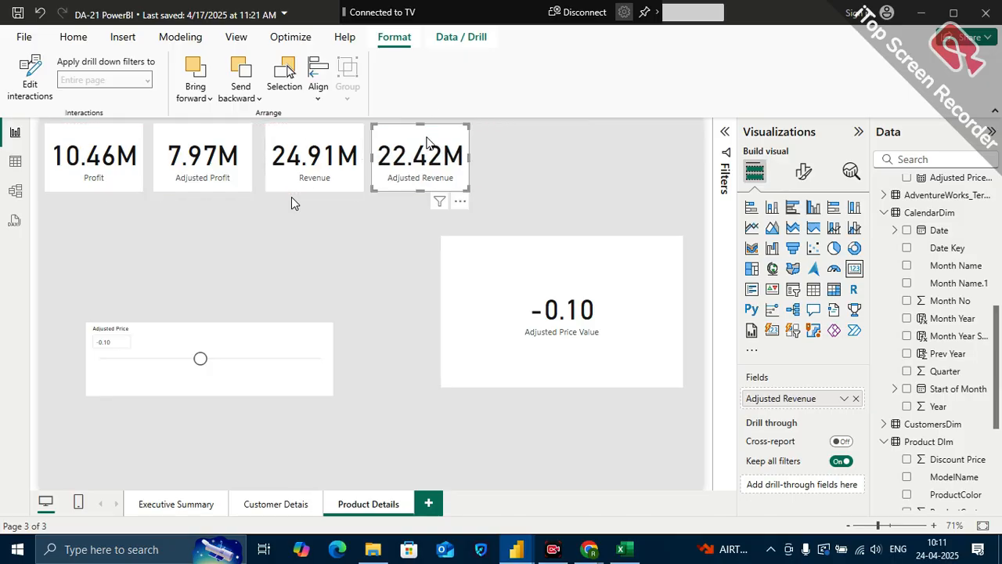
Nudge the Profit, Adjusted Profit, Revenue and Adjusted Revenue cards one by one toward the page's left edge
{"action": "left_click", "coordinate": [106, 138]}
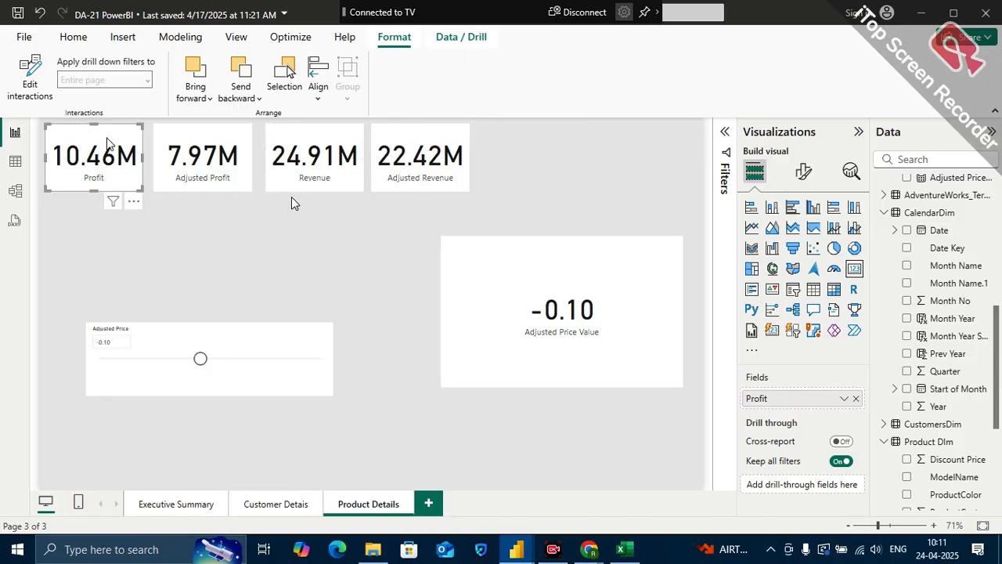
{"action": "key", "text": "Left"}
{"action": "key", "text": "Left"}
{"action": "key", "text": "Left"}
{"action": "key", "text": "Left"}
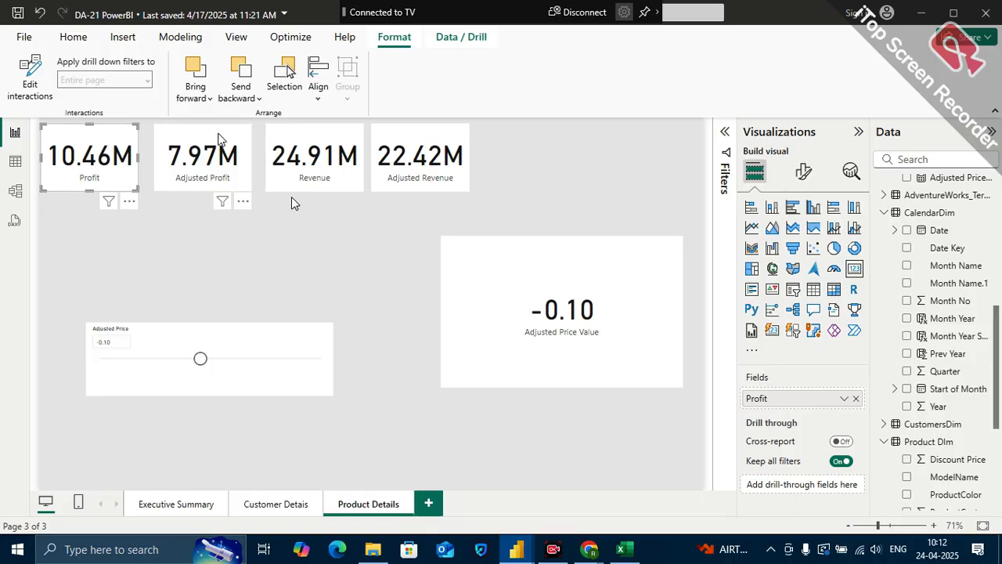
{"action": "left_click", "coordinate": [218, 140]}
{"action": "key", "text": "Left"}
{"action": "key", "text": "Left"}
{"action": "key", "text": "Left"}
{"action": "key", "text": "Left"}
{"action": "key", "text": "Left"}
{"action": "key", "text": "Left"}
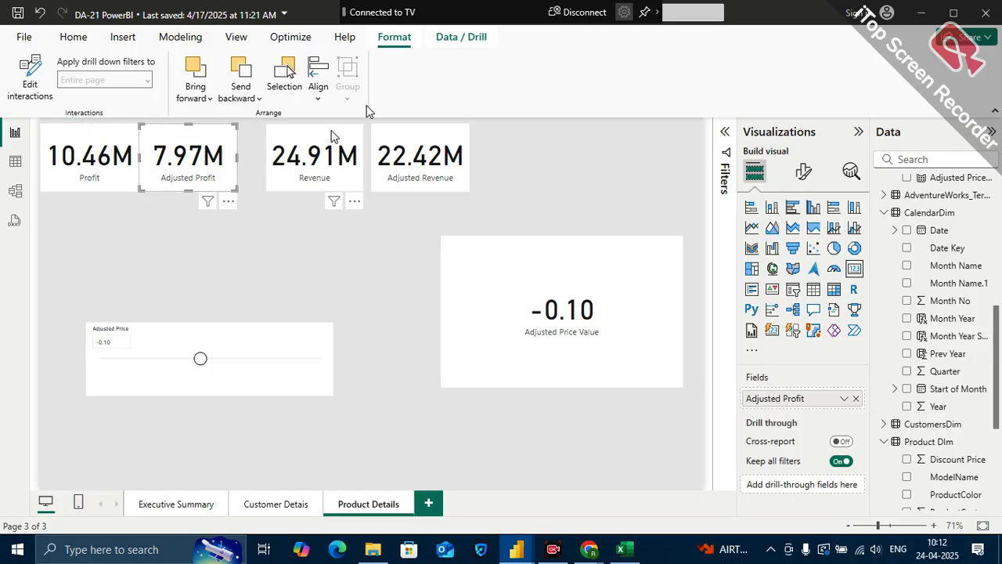
{"action": "left_click", "coordinate": [315, 138]}
{"action": "key", "text": "Left"}
{"action": "key", "text": "Left"}
{"action": "key", "text": "Left"}
{"action": "key", "text": "Left"}
{"action": "key", "text": "Left"}
{"action": "key", "text": "Left"}
{"action": "key", "text": "Left"}
{"action": "key", "text": "Left"}
{"action": "left_click", "coordinate": [376, 137]}
{"action": "key", "text": "Left"}
{"action": "key", "text": "Left"}
{"action": "key", "text": "Left"}
{"action": "key", "text": "Left"}
{"action": "key", "text": "Left"}
{"action": "key", "text": "Left"}
{"action": "key", "text": "Left"}
{"action": "key", "text": "Left"}
{"action": "key", "text": "Left"}
{"action": "key", "text": "Left"}
{"action": "key", "text": "Left"}
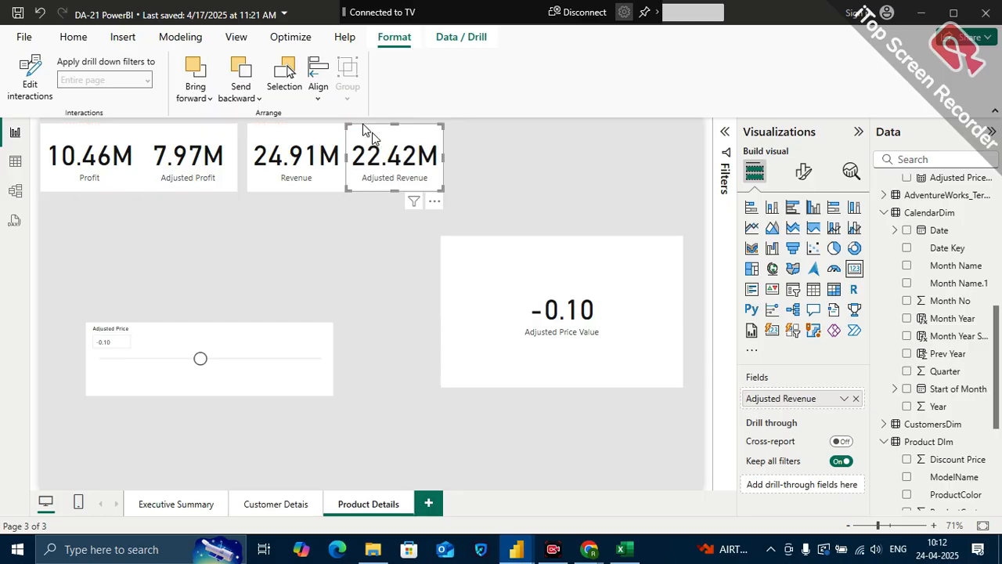
Distribute the Profit, Adjusted Profit, Revenue and Adjusted Revenue cards horizontally so their gaps are equal
{"action": "left_click", "coordinate": [78, 133], "text": "ctrl"}
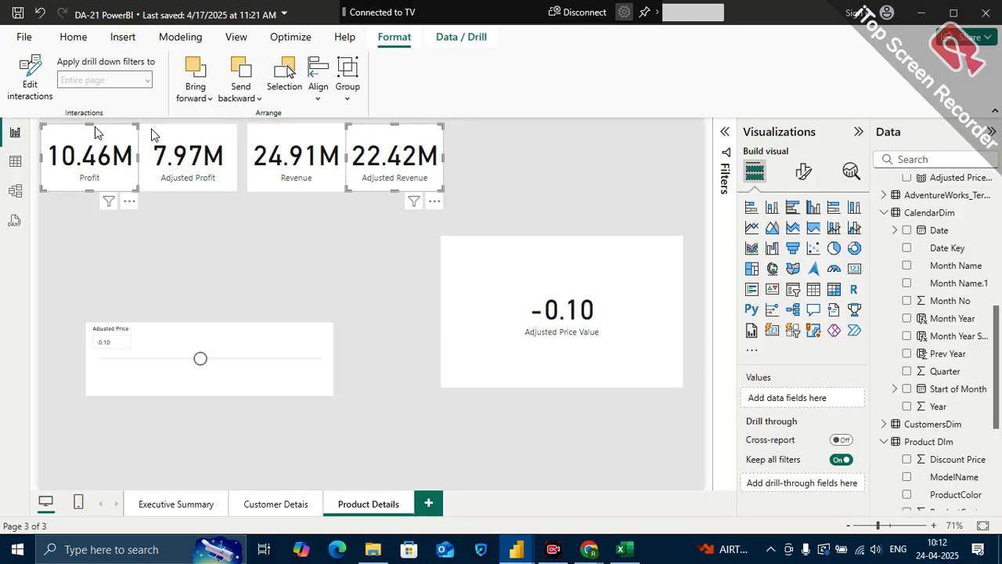
{"action": "left_click", "coordinate": [178, 133], "text": "ctrl"}
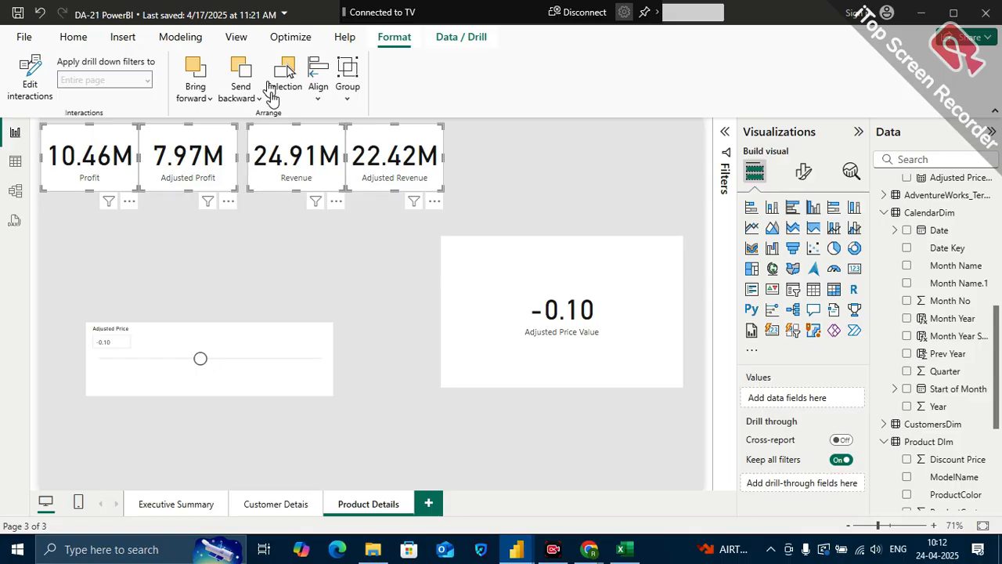
{"action": "left_click", "coordinate": [318, 86]}
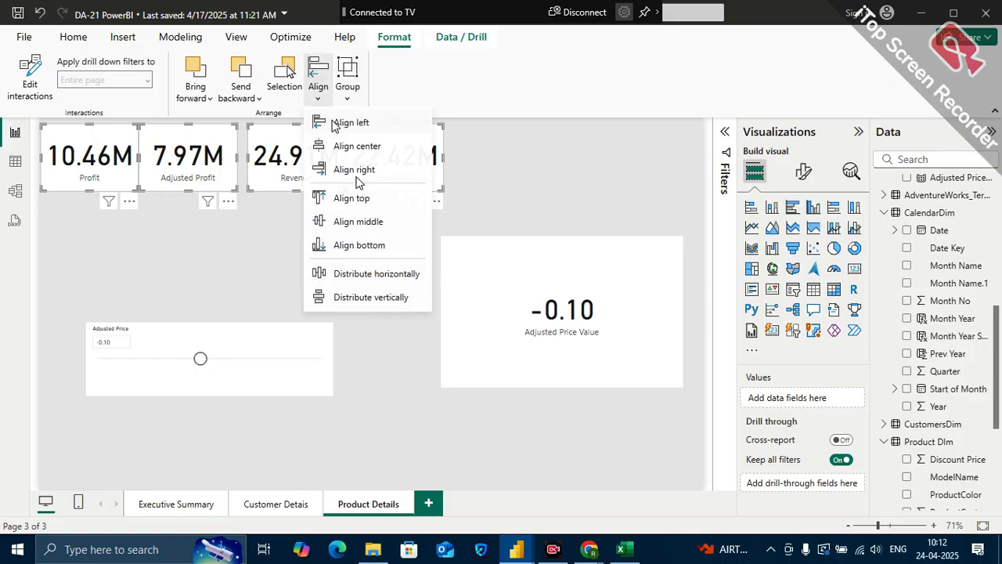
{"action": "left_click", "coordinate": [385, 273]}
{"action": "left_click", "coordinate": [413, 353]}
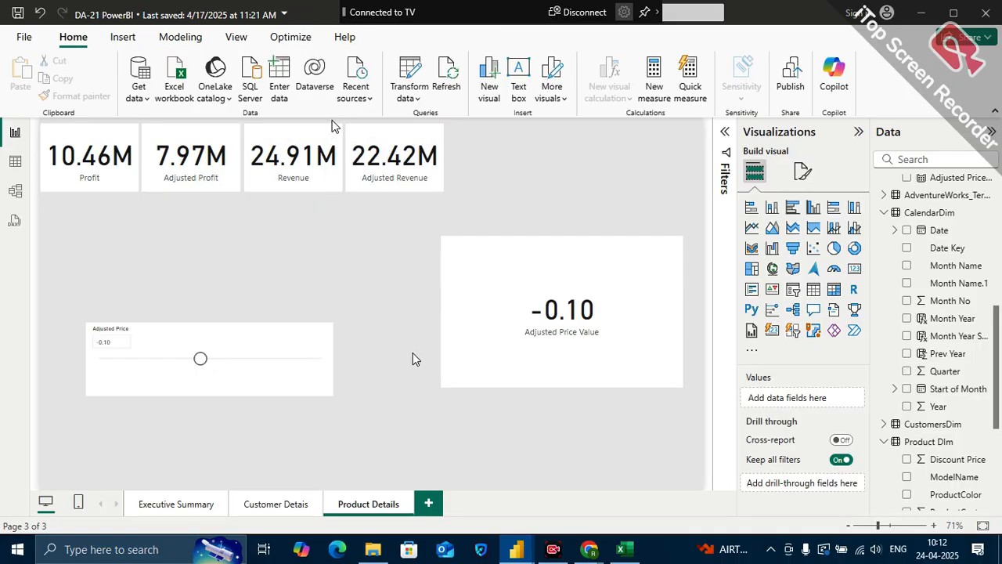
Place the Adjusted Price slicer beside the Adjusted Revenue card and match its height to the card row
{"action": "left_click_drag", "start_coordinate": [582, 124], "coordinate": [633, 144]}
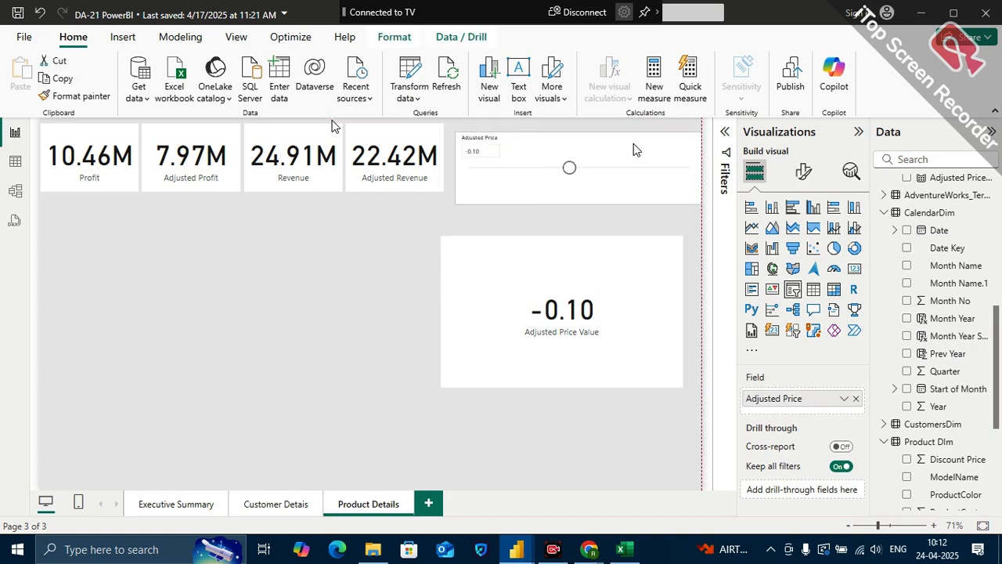
{"action": "left_click_drag", "start_coordinate": [579, 195], "coordinate": [580, 191]}
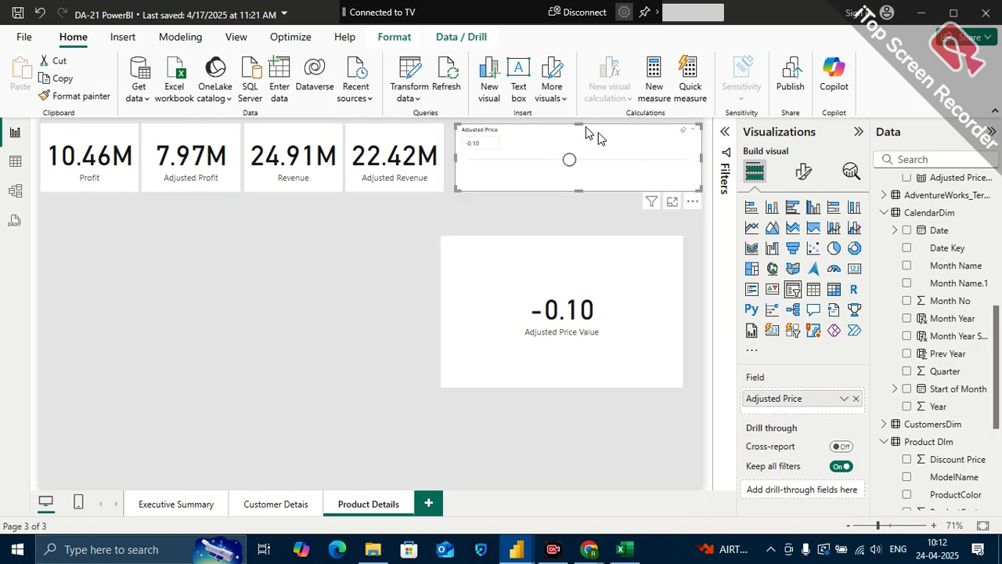
{"action": "left_click_drag", "start_coordinate": [593, 133], "coordinate": [591, 134]}
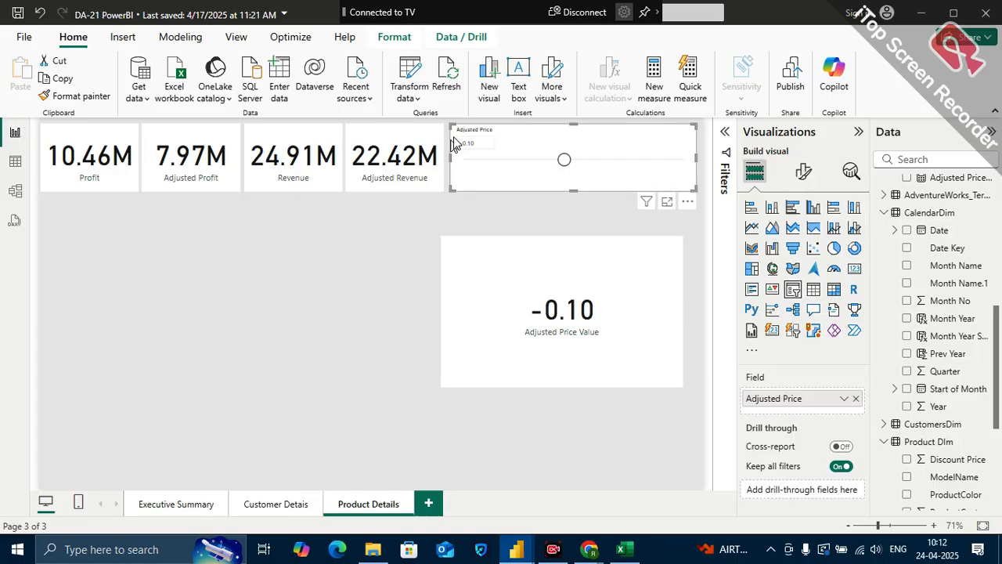
Distribute the four profit and revenue cards and the Adjusted Price slicer horizontally with equal gaps
{"action": "left_click", "coordinate": [407, 139], "text": "ctrl"}
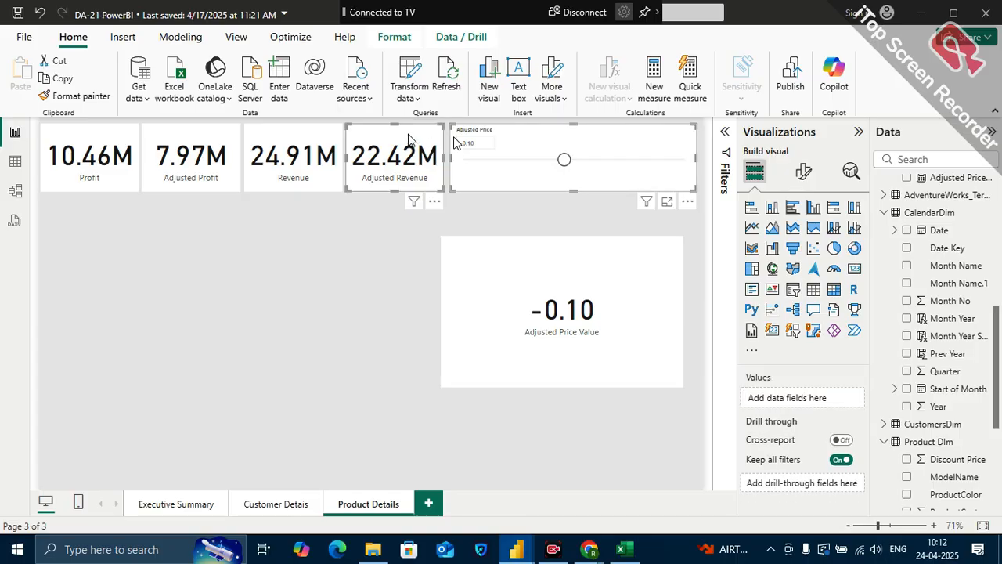
{"action": "left_click", "coordinate": [314, 140], "text": "ctrl"}
{"action": "left_click", "coordinate": [225, 133], "text": "ctrl"}
{"action": "left_click", "coordinate": [111, 140], "text": "ctrl"}
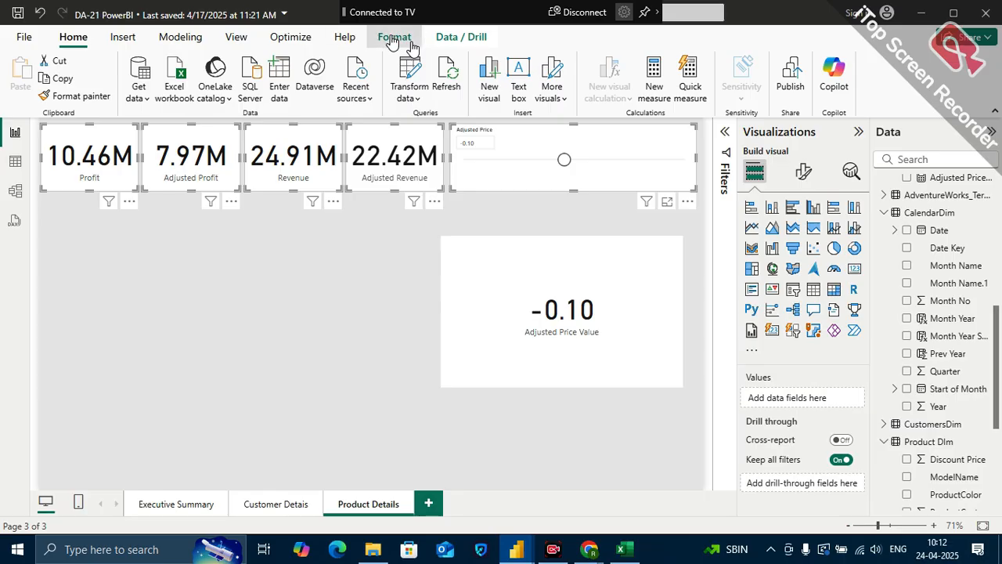
{"action": "left_click", "coordinate": [393, 41]}
{"action": "left_click", "coordinate": [317, 88]}
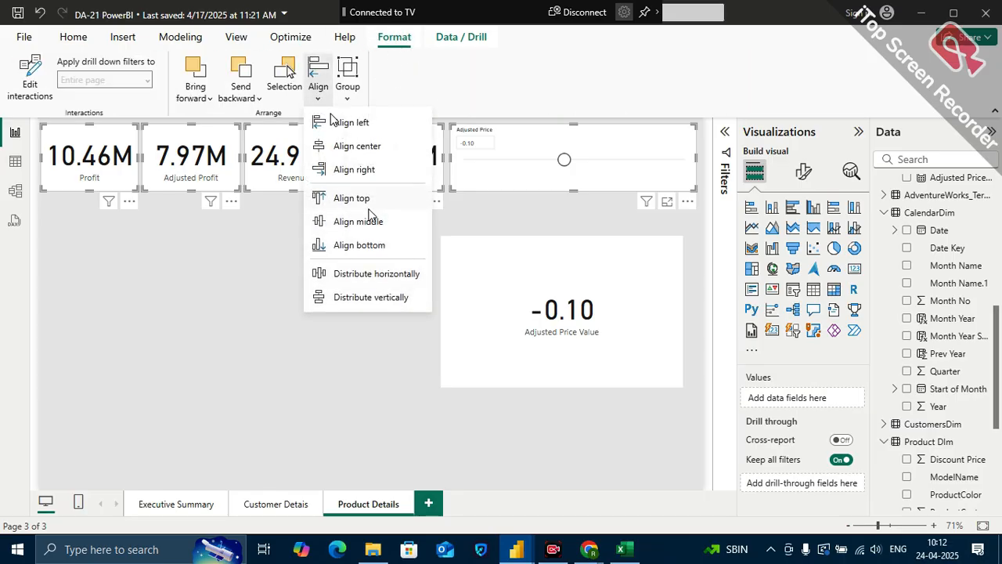
{"action": "left_click", "coordinate": [374, 275]}
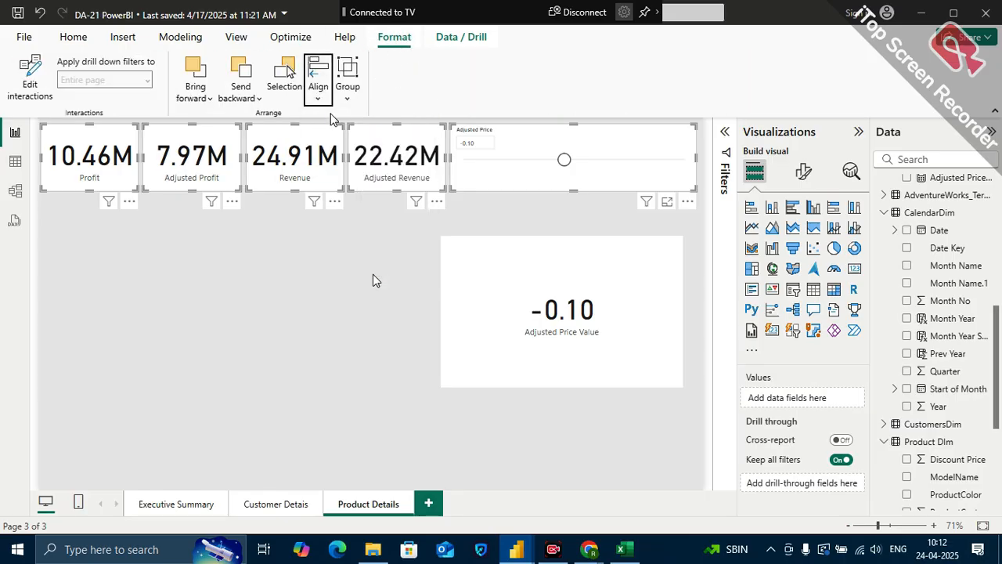
Delete the Adjusted Price Value card from the Product Details page
{"action": "left_click", "coordinate": [417, 273]}
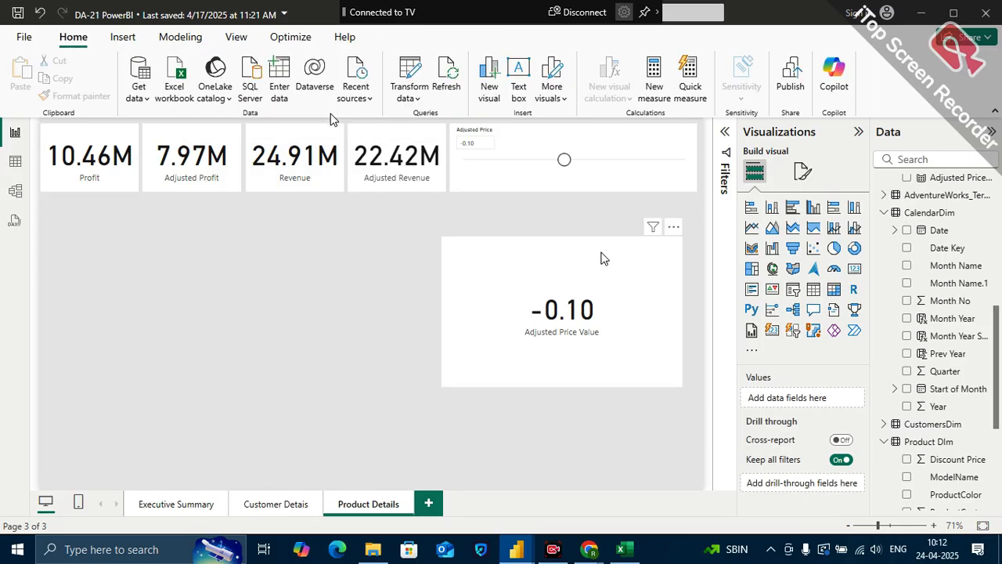
{"action": "left_click", "coordinate": [561, 252]}
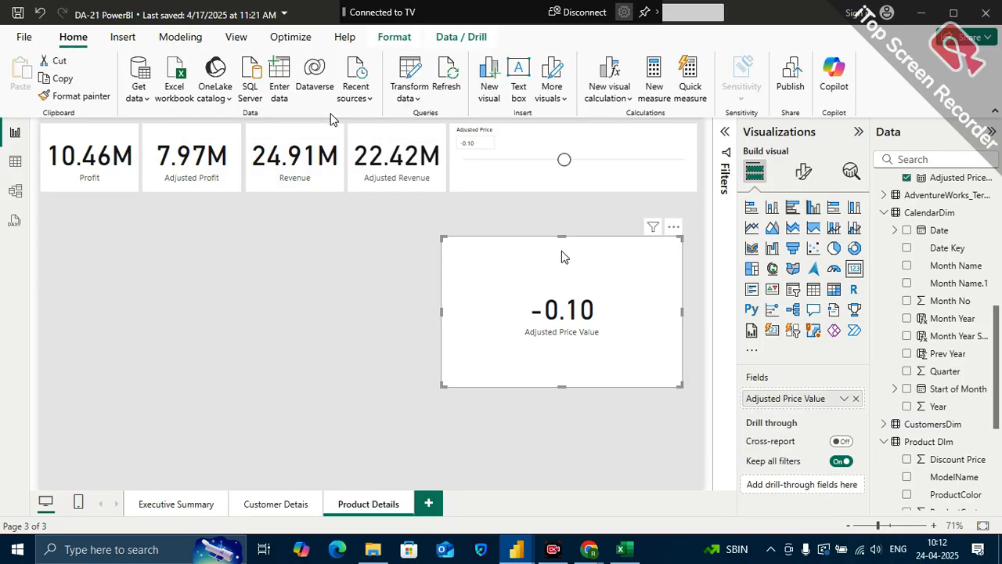
{"action": "key", "text": "Delete"}
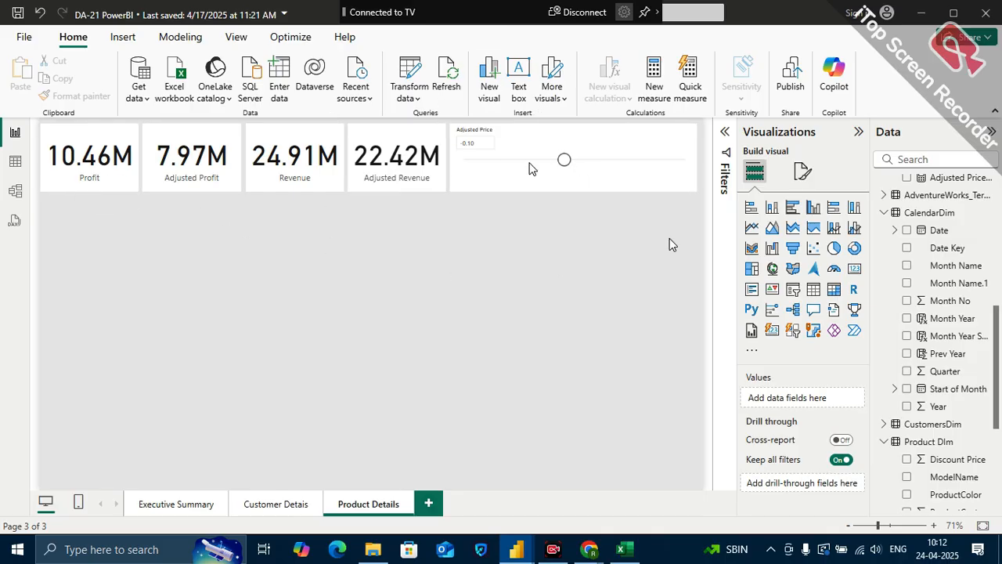
Add a line chart directly under the cards, aligned with the Profit card's outer edge, and enlarge its height
{"action": "left_click", "coordinate": [754, 231]}
{"action": "left_click_drag", "start_coordinate": [137, 304], "coordinate": [350, 391]}
{"action": "left_click_drag", "start_coordinate": [320, 289], "coordinate": [320, 260]}
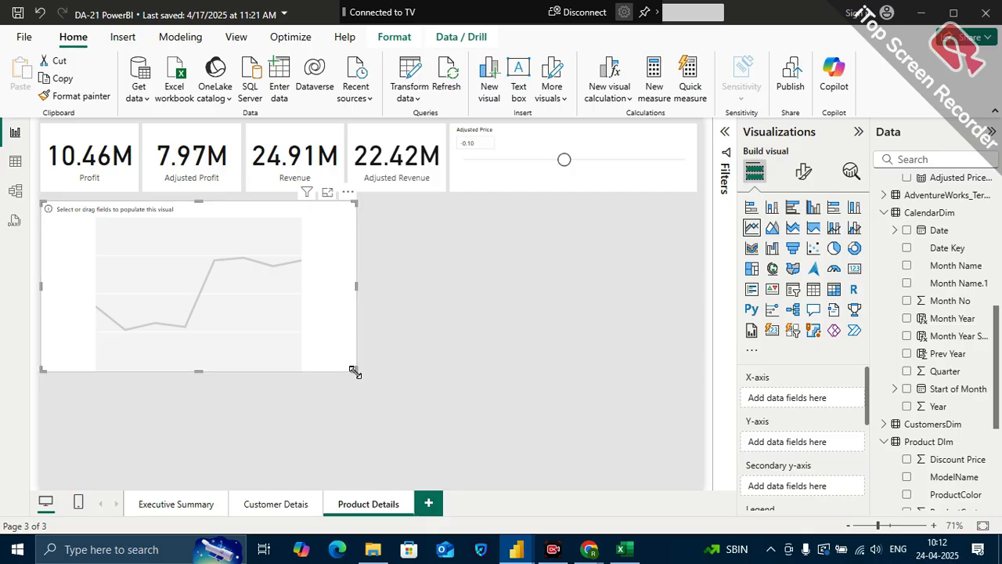
{"action": "left_click_drag", "start_coordinate": [354, 371], "coordinate": [344, 412]}
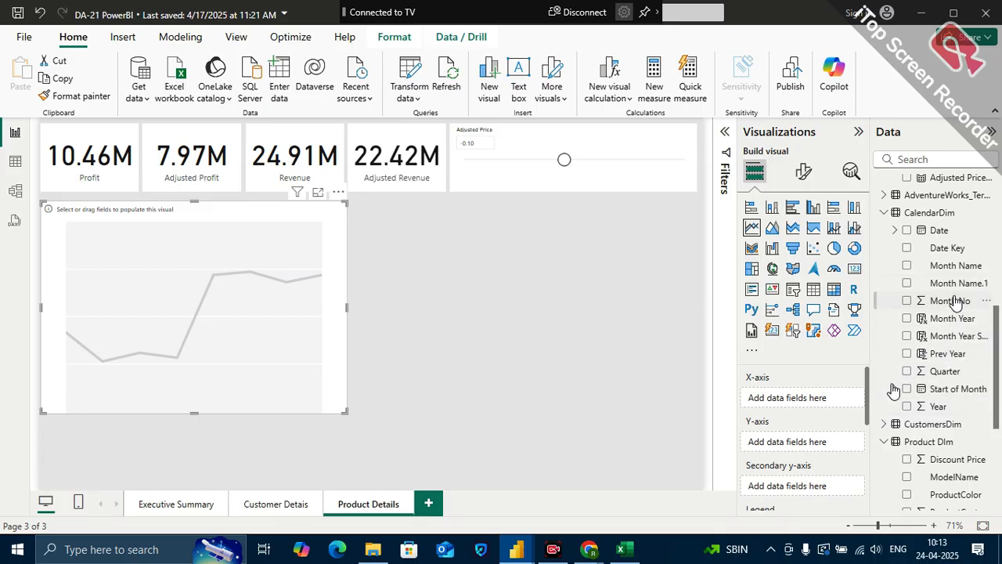
Plot the Profit and Adjusted Profit measures on the line chart's Y-axis against Month Year on the X-axis
{"action": "left_click_drag", "start_coordinate": [952, 319], "coordinate": [825, 401]}
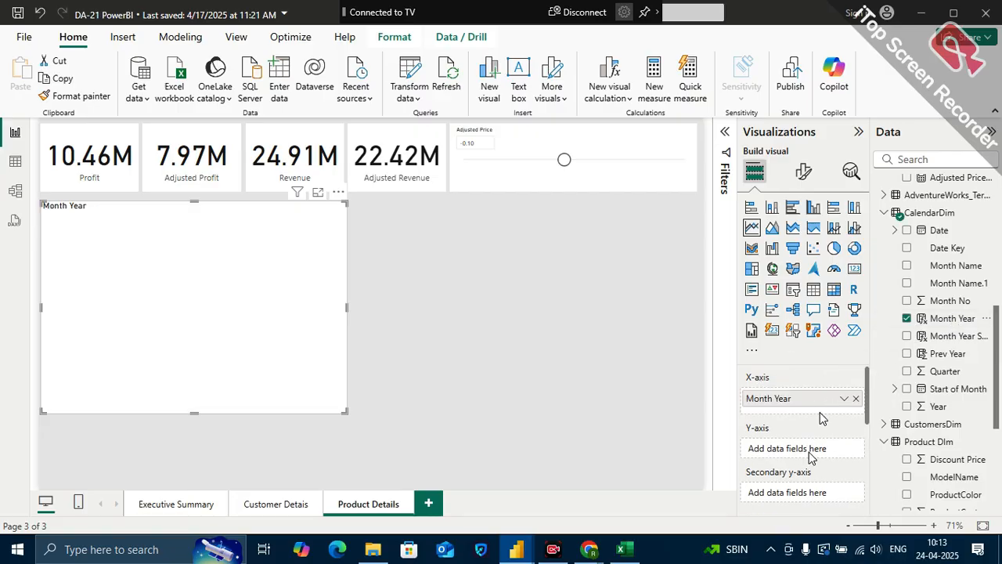
{"action": "scroll", "coordinate": [820, 417], "scroll_direction": "down", "scroll_amount": 1}
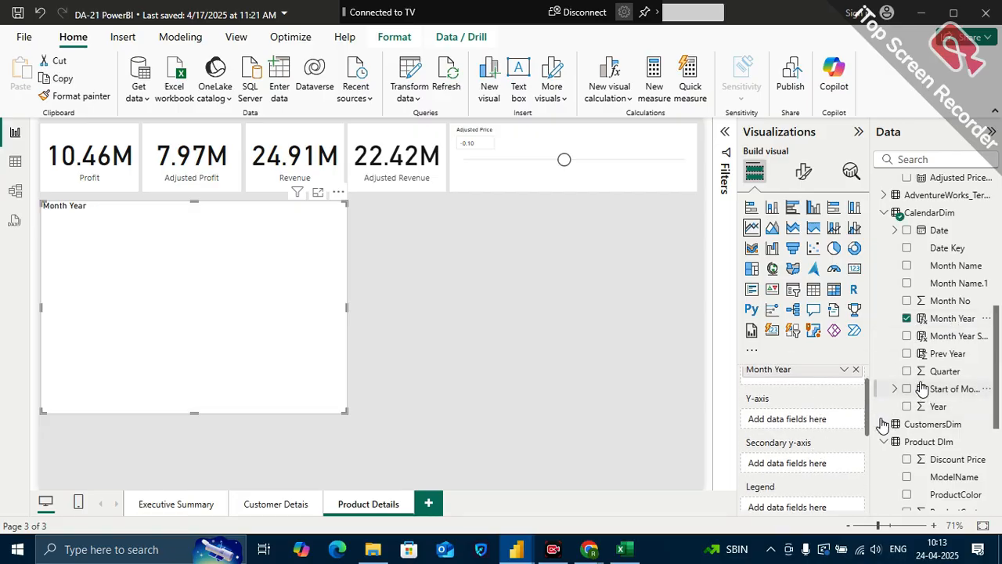
{"action": "scroll", "coordinate": [939, 212], "scroll_direction": "up", "scroll_amount": 2}
{"action": "scroll", "coordinate": [939, 211], "scroll_direction": "up", "scroll_amount": 1}
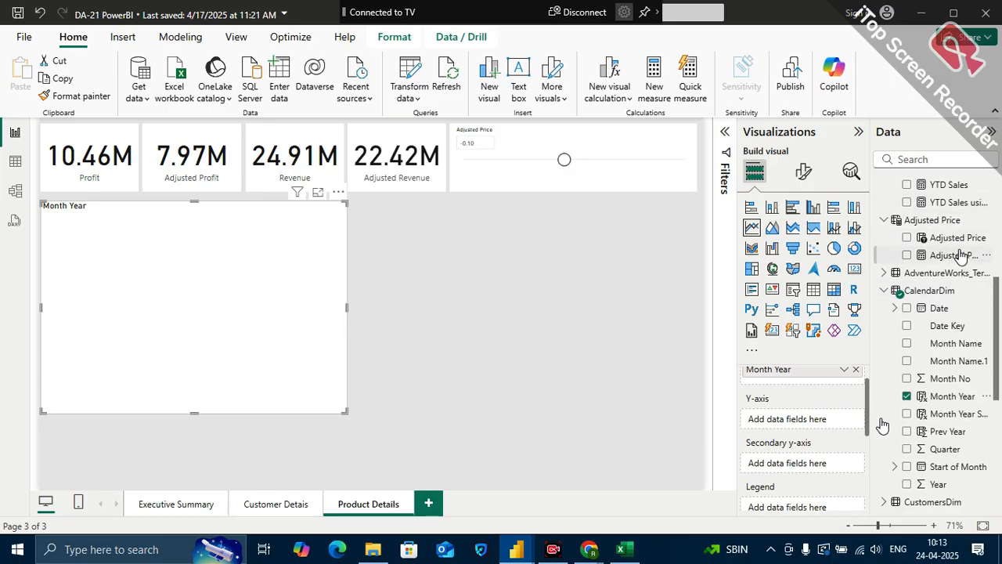
{"action": "scroll", "coordinate": [960, 251], "scroll_direction": "up", "scroll_amount": 5}
{"action": "scroll", "coordinate": [962, 260], "scroll_direction": "up", "scroll_amount": 2}
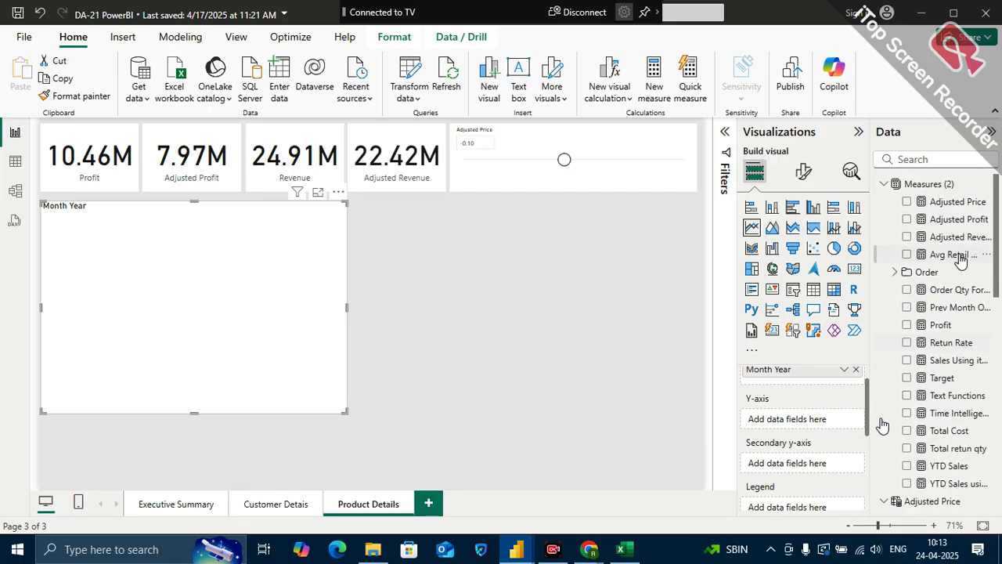
{"action": "left_click_drag", "start_coordinate": [960, 223], "coordinate": [846, 421]}
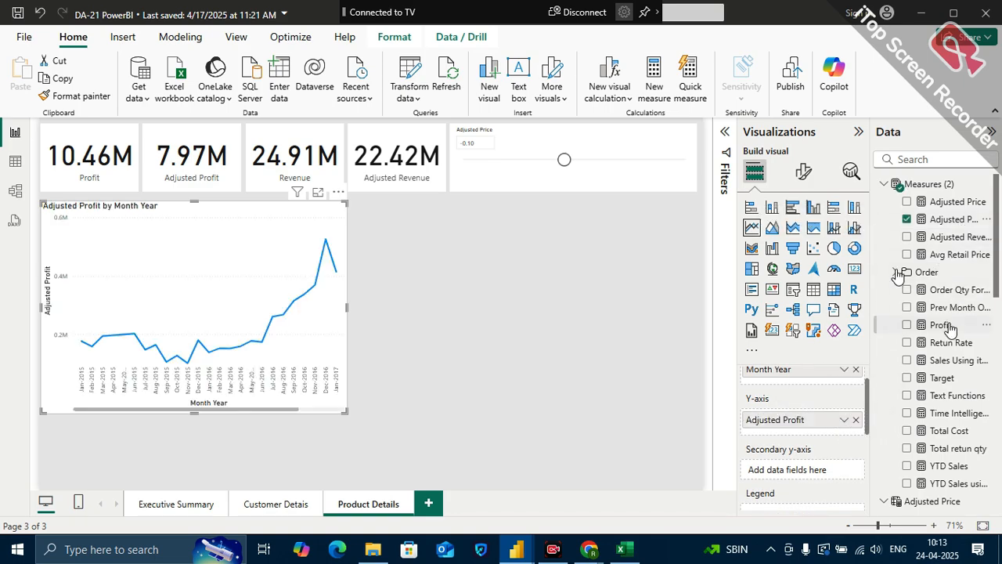
{"action": "left_click_drag", "start_coordinate": [945, 333], "coordinate": [844, 421]}
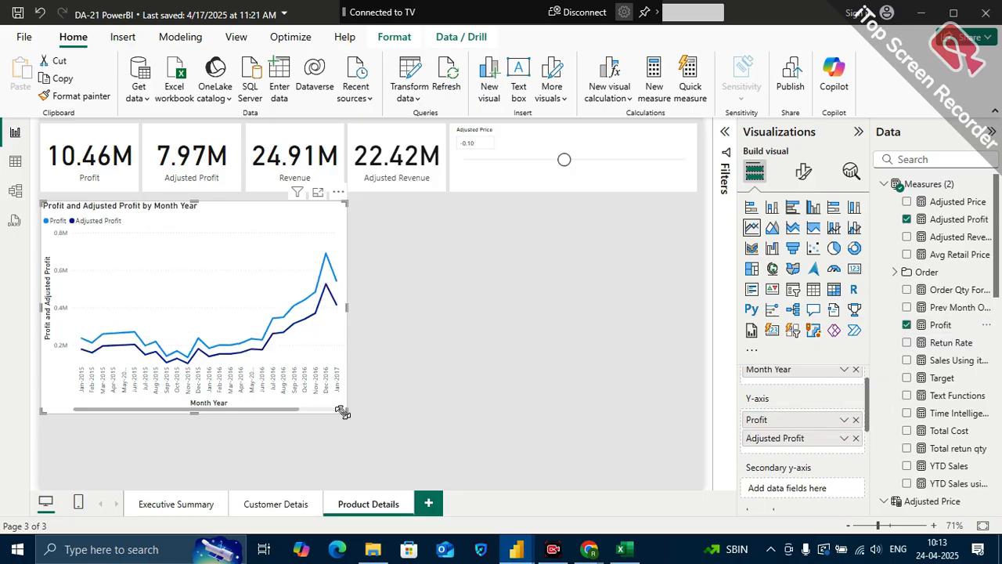
Shrink the Profit and Adjusted Profit line chart so it spans roughly the width of two and a half cards
{"action": "scroll", "coordinate": [760, 438], "scroll_direction": "down", "scroll_amount": 1}
{"action": "scroll", "coordinate": [760, 439], "scroll_direction": "up", "scroll_amount": 1}
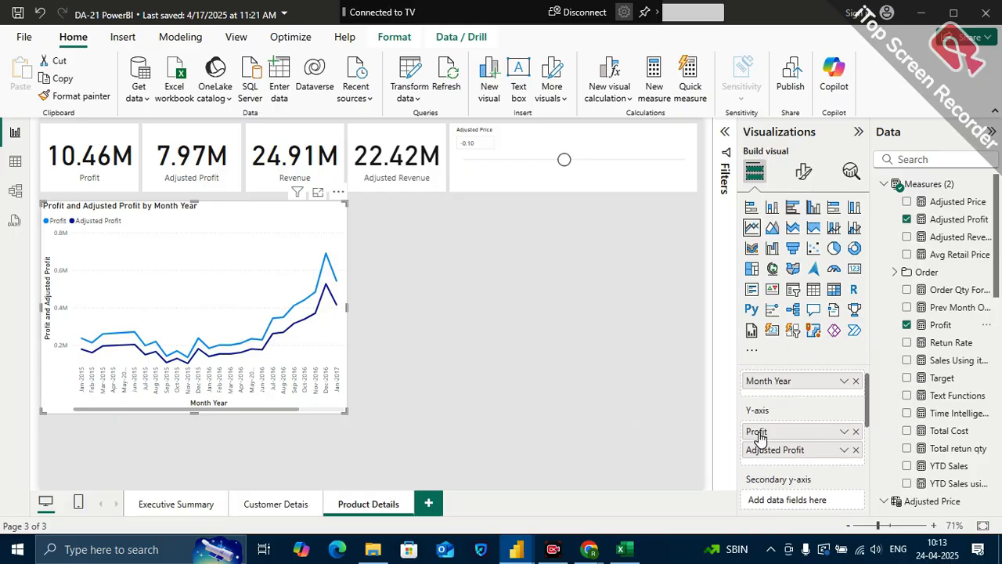
{"action": "scroll", "coordinate": [762, 438], "scroll_direction": "down", "scroll_amount": 1}
{"action": "scroll", "coordinate": [759, 437], "scroll_direction": "down", "scroll_amount": 1}
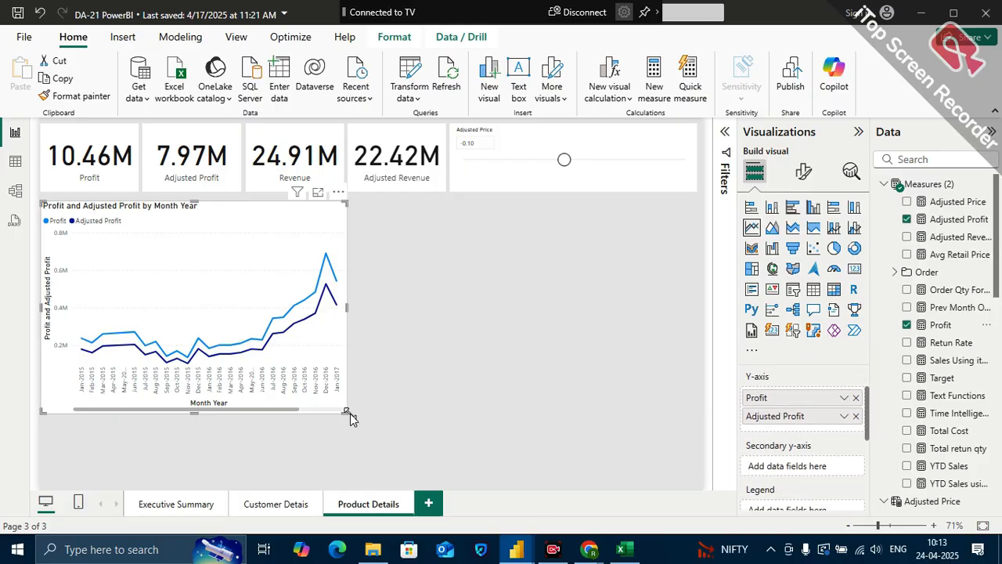
{"action": "left_click_drag", "start_coordinate": [346, 413], "coordinate": [306, 383]}
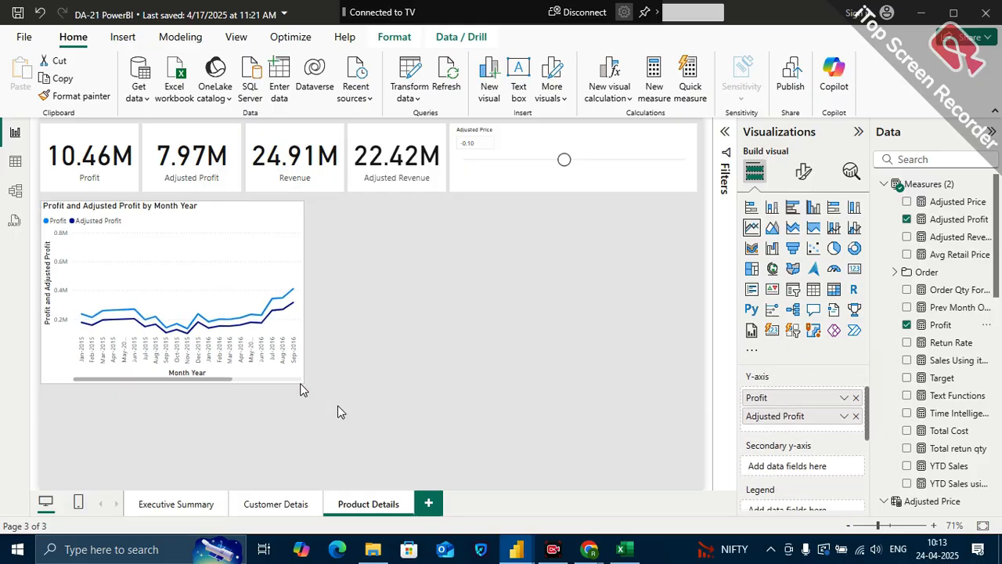
Lower the Adjusted Price slicer to -0.50 and further to -0.70 to test the cards and line chart
{"action": "scroll", "coordinate": [771, 424], "scroll_direction": "down", "scroll_amount": 1}
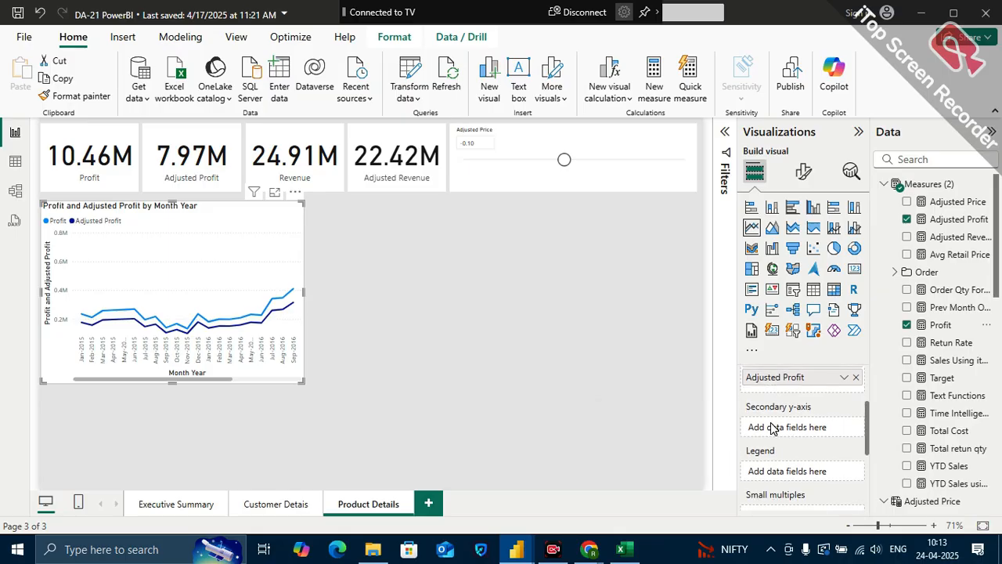
{"action": "scroll", "coordinate": [771, 424], "scroll_direction": "up", "scroll_amount": 1}
{"action": "scroll", "coordinate": [771, 427], "scroll_direction": "up", "scroll_amount": 3}
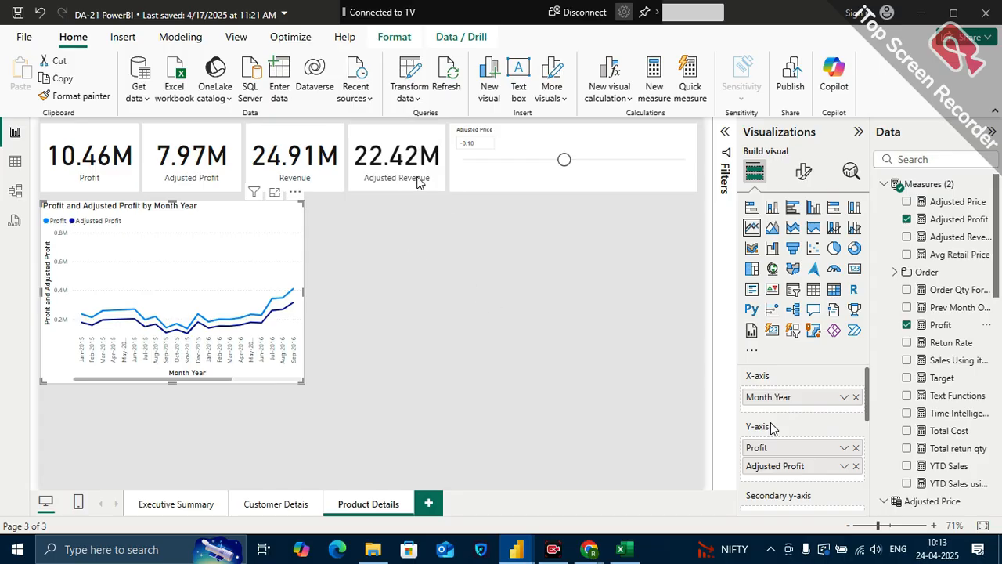
{"action": "left_click", "coordinate": [550, 166]}
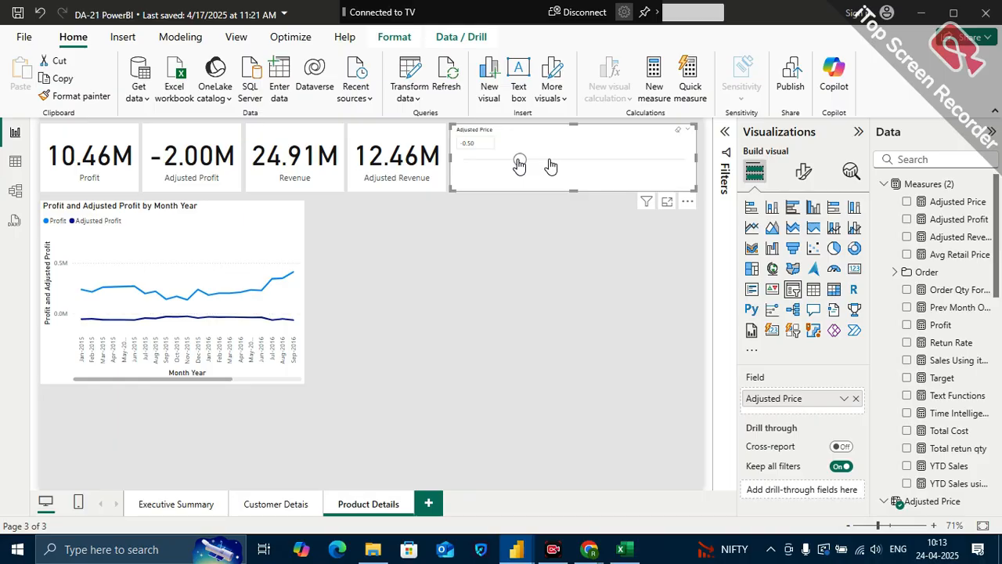
{"action": "left_click_drag", "start_coordinate": [519, 163], "coordinate": [497, 162]}
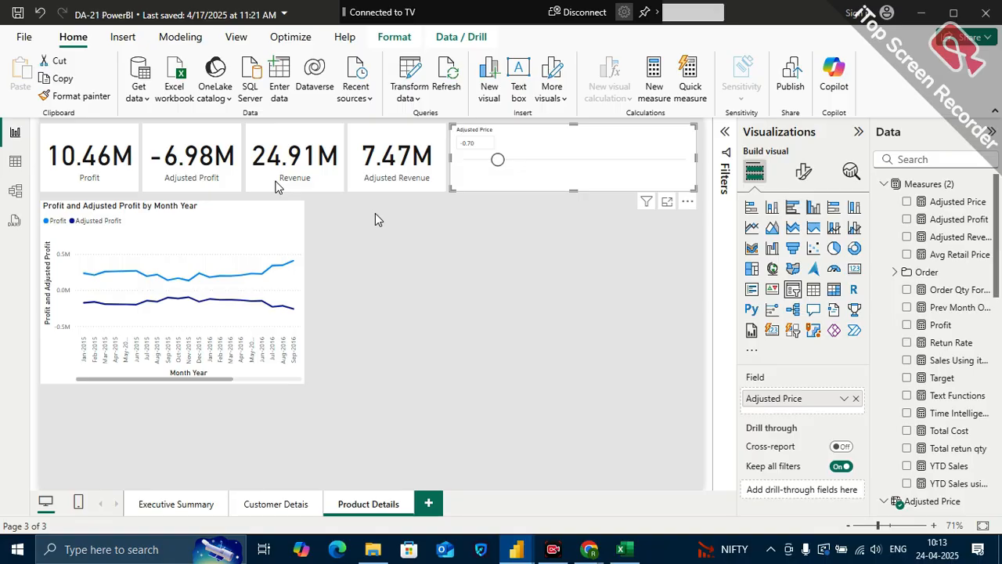
{"action": "left_click", "coordinate": [433, 222]}
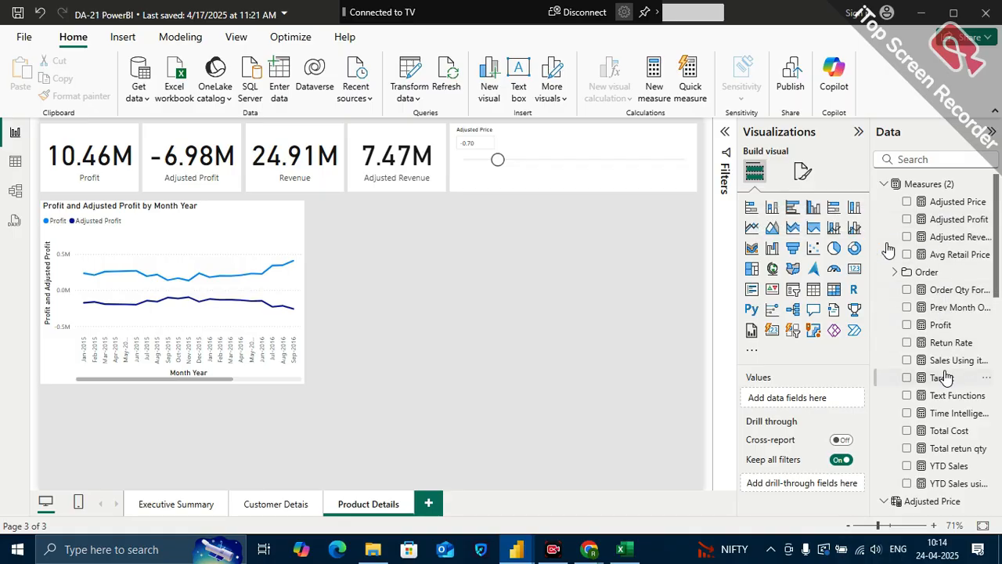
Look through the data fields for the columns of the Product DIm table
{"action": "scroll", "coordinate": [943, 437], "scroll_direction": "down", "scroll_amount": 3}
{"action": "scroll", "coordinate": [944, 437], "scroll_direction": "down", "scroll_amount": 2}
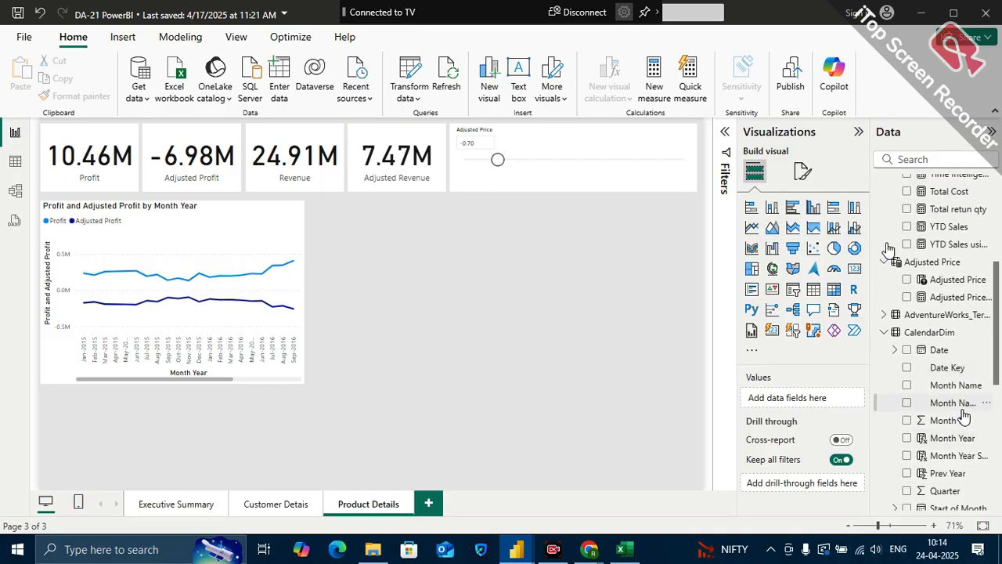
{"action": "scroll", "coordinate": [952, 458], "scroll_direction": "down", "scroll_amount": 3}
{"action": "scroll", "coordinate": [933, 456], "scroll_direction": "down", "scroll_amount": 3}
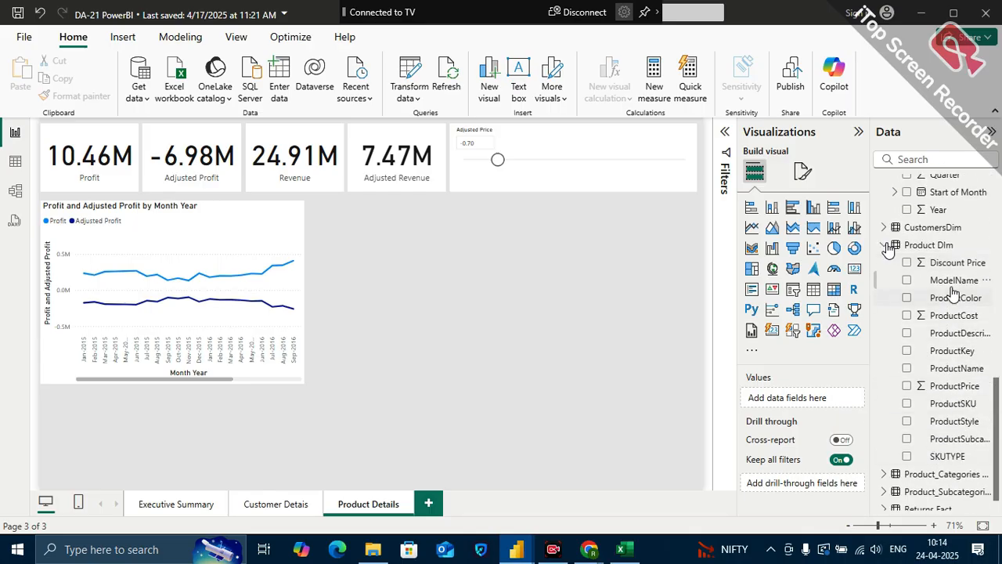
Switch to the Google Meet window in Chrome to check the call and return to Power BI
{"action": "mouse_move", "coordinate": [589, 549]}
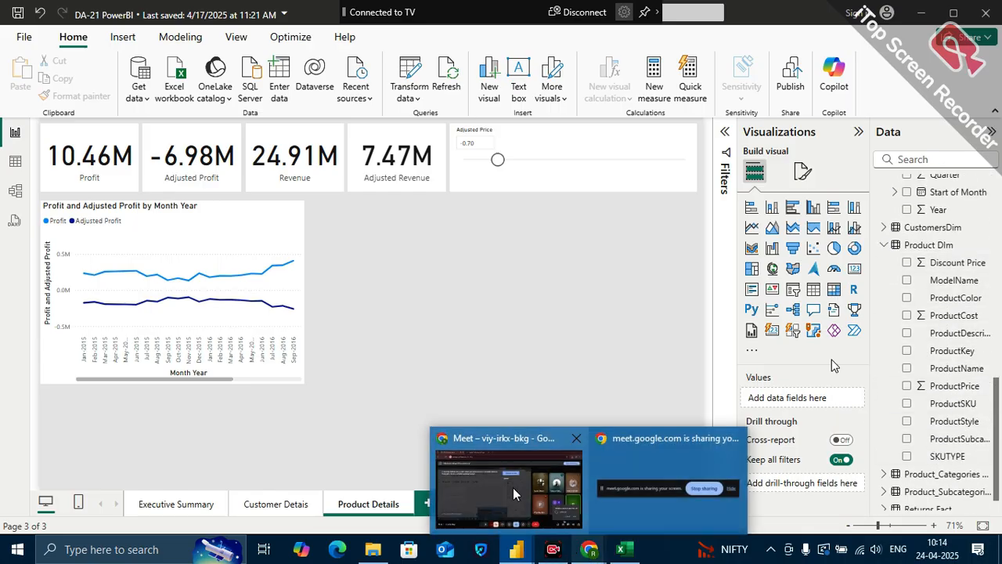
{"action": "left_click", "coordinate": [517, 494]}
{"action": "left_click", "coordinate": [915, 452]}
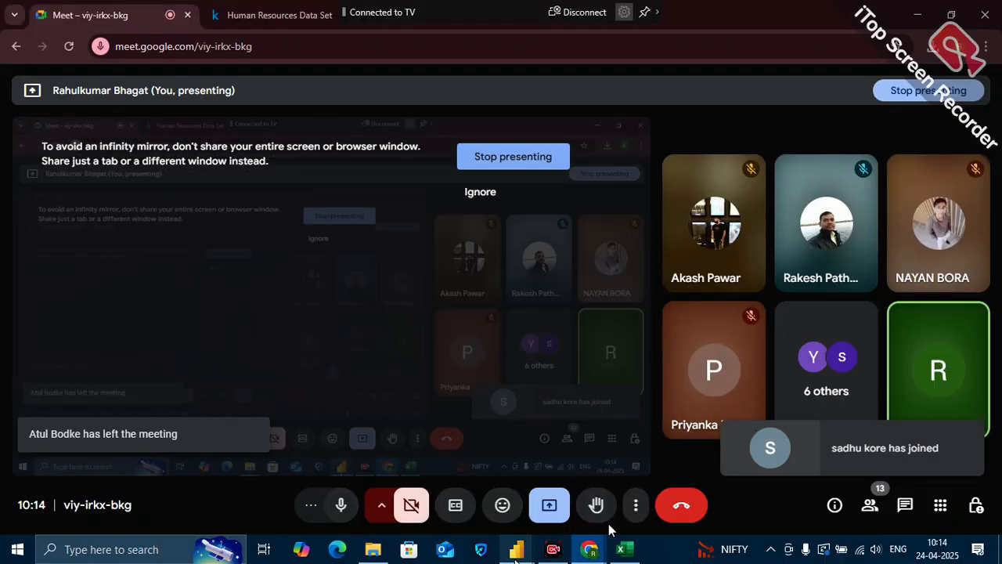
{"action": "mouse_move", "coordinate": [517, 548]}
{"action": "left_click", "coordinate": [462, 496]}
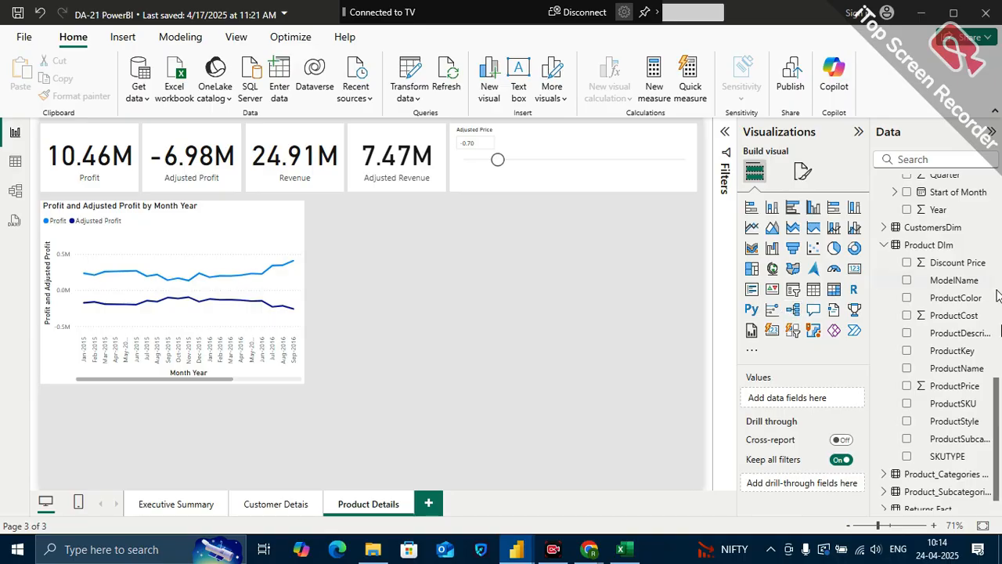
Add a ProductName slicer from the Product DIm table in the empty area below the Adjusted Price slicer
{"action": "scroll", "coordinate": [964, 438], "scroll_direction": "down", "scroll_amount": 1}
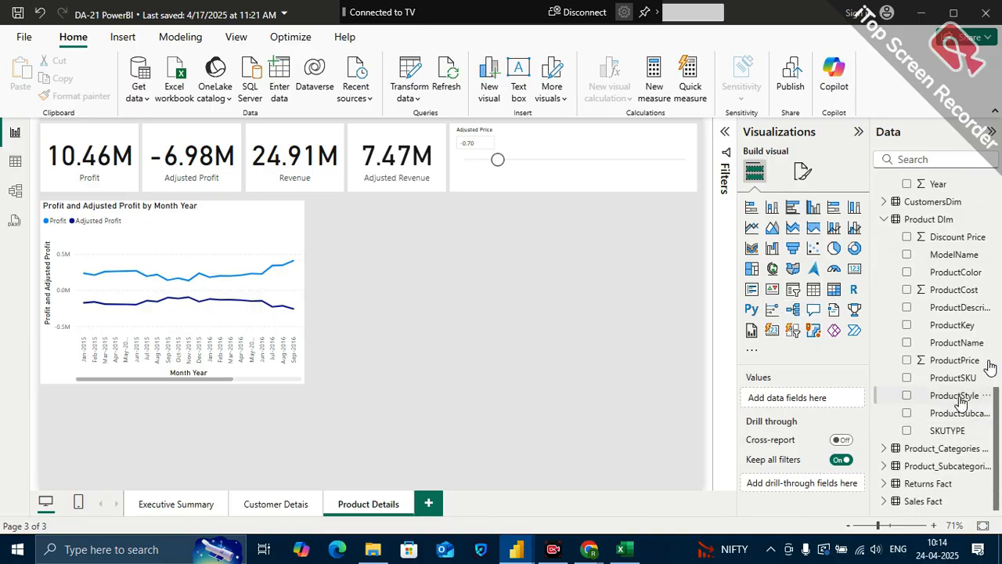
{"action": "scroll", "coordinate": [963, 415], "scroll_direction": "up", "scroll_amount": 3}
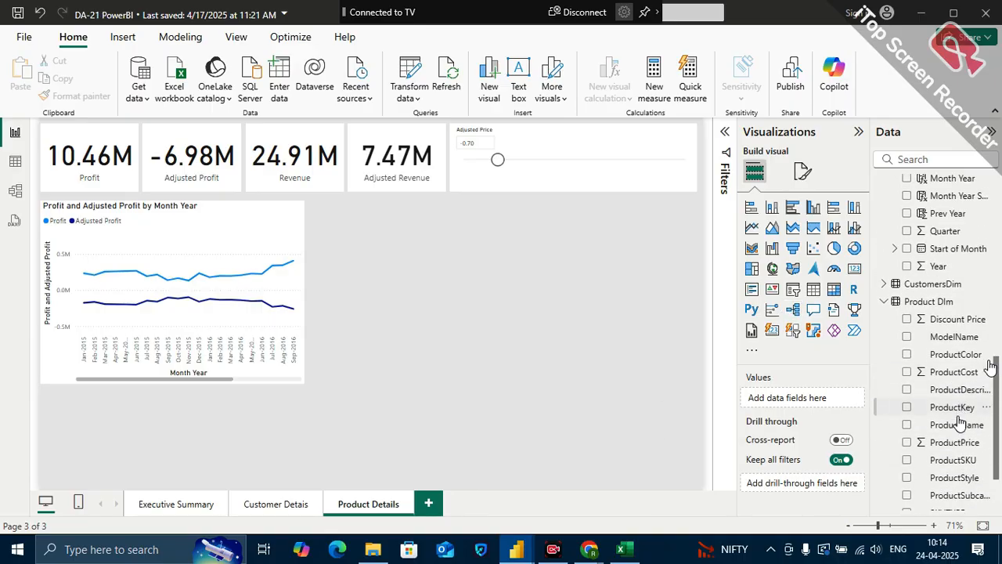
{"action": "left_click_drag", "start_coordinate": [962, 424], "coordinate": [624, 264]}
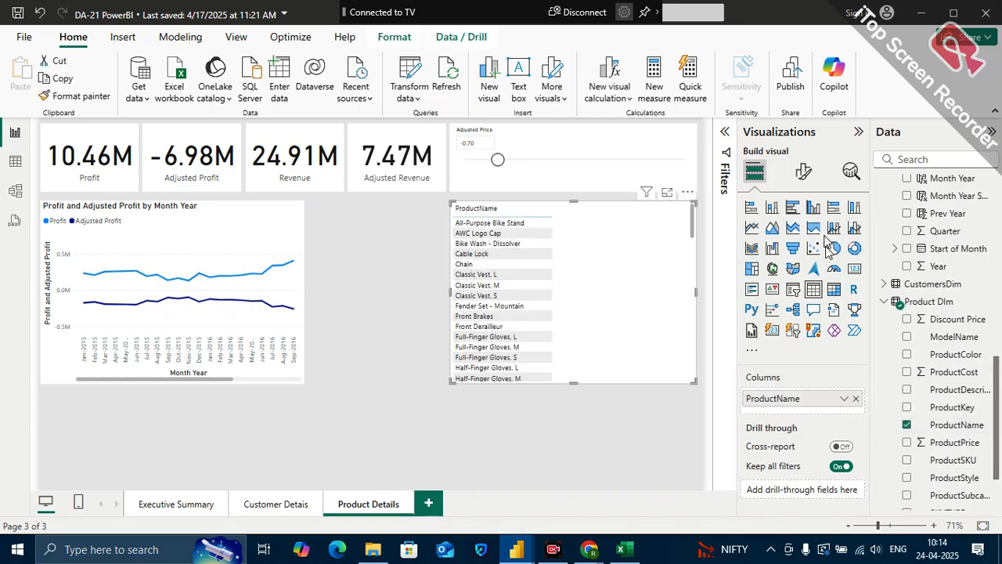
{"action": "left_click", "coordinate": [793, 291]}
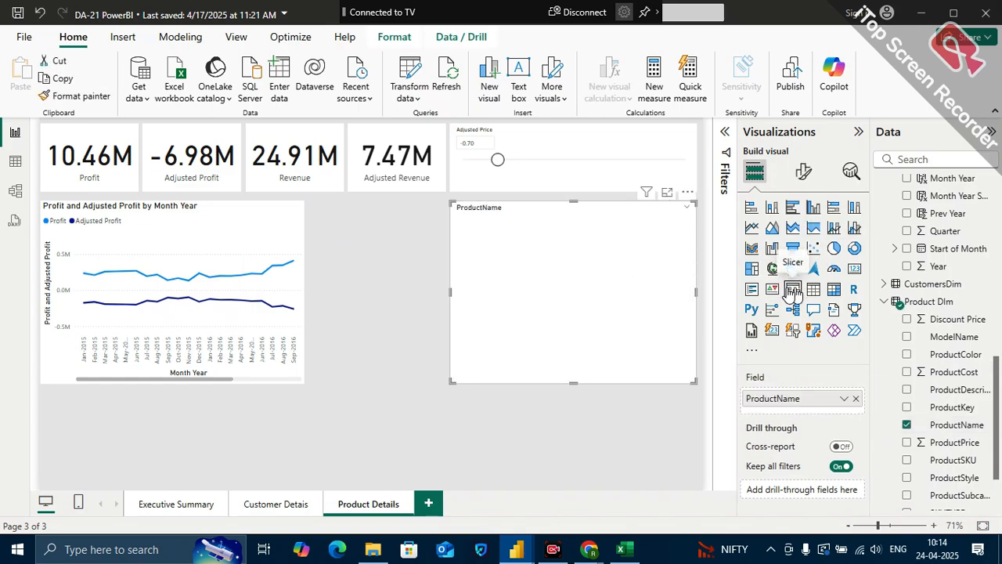
Filter the page to AWC Logo Cap, inspect its monthly profit lines, and clear the product selection
{"action": "left_click", "coordinate": [489, 252]}
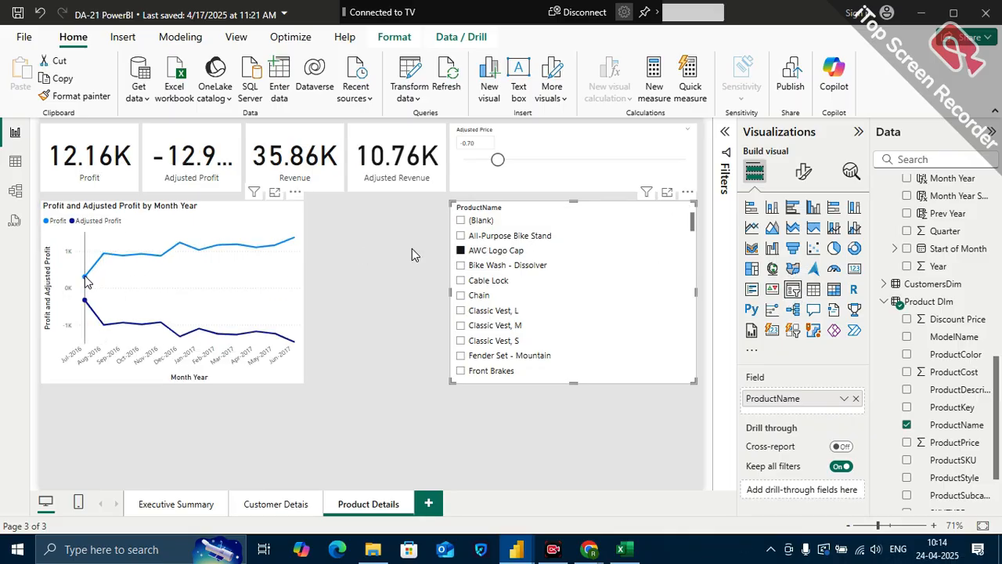
{"action": "mouse_move", "coordinate": [86, 283]}
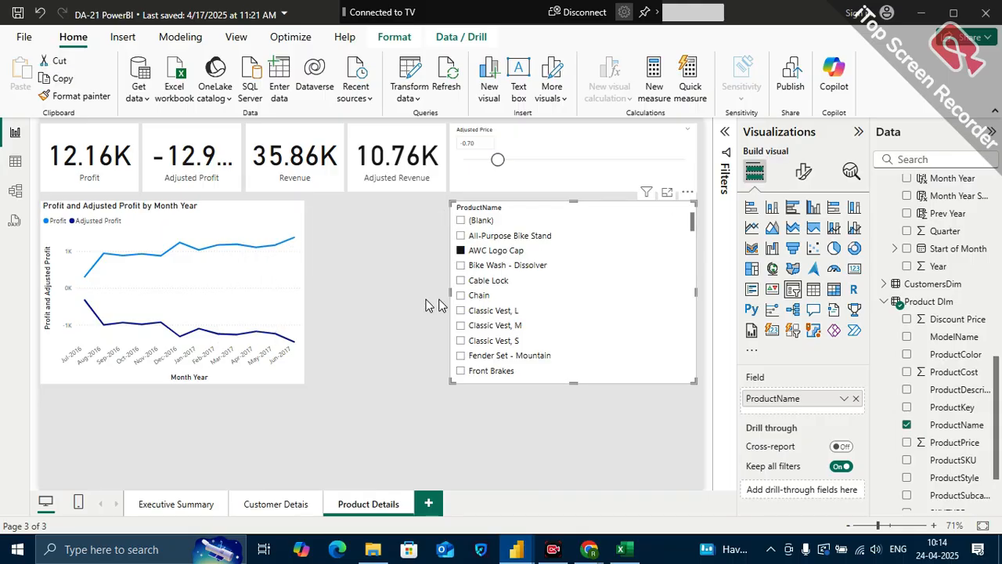
{"action": "left_click", "coordinate": [495, 250]}
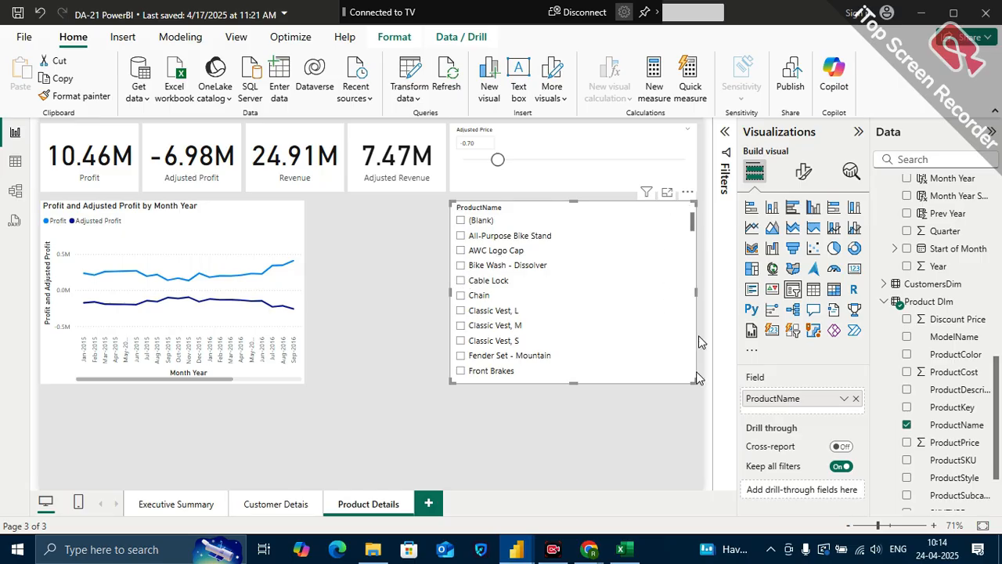
Change the ProductName slicer's style to Dropdown and place it, reduced to a compact box, below the profit line chart
{"action": "left_click", "coordinate": [805, 172]}
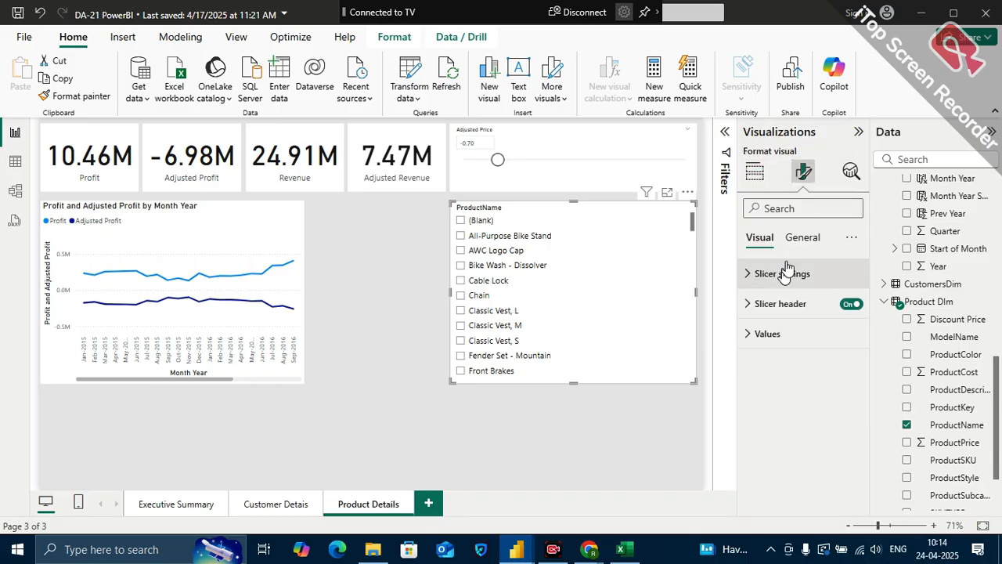
{"action": "left_click", "coordinate": [795, 273]}
{"action": "left_click", "coordinate": [787, 347]}
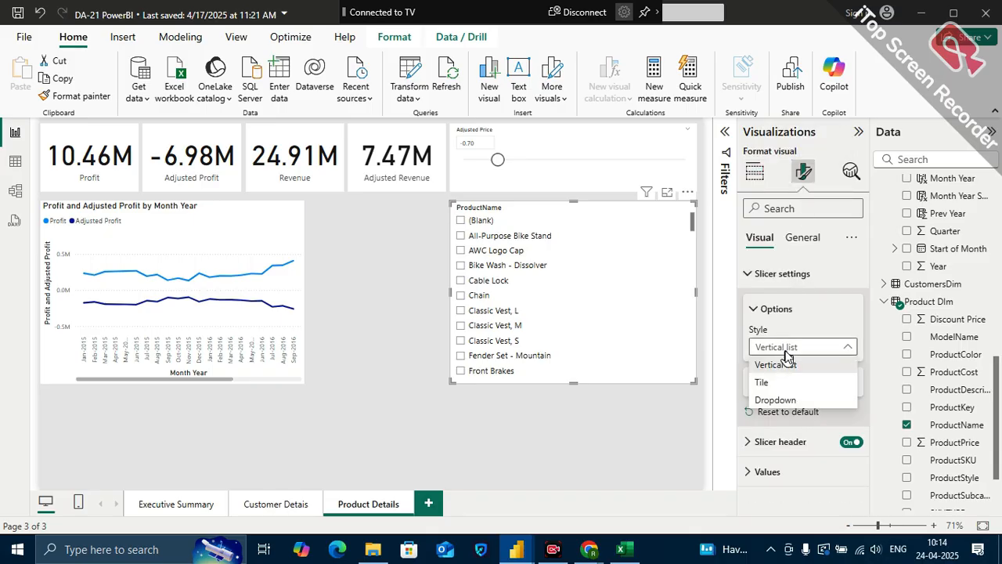
{"action": "left_click", "coordinate": [786, 396]}
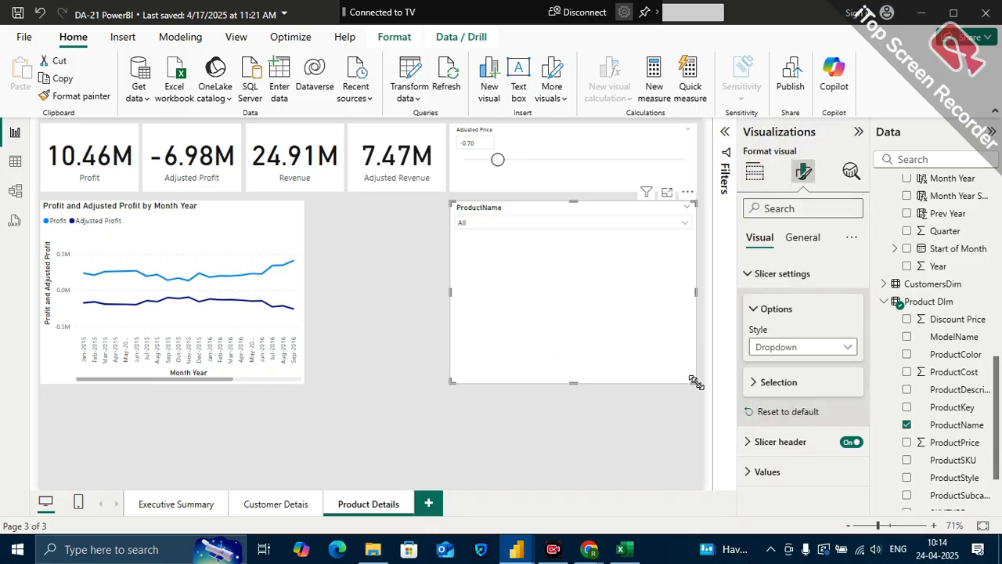
{"action": "left_click_drag", "start_coordinate": [679, 376], "coordinate": [591, 239]}
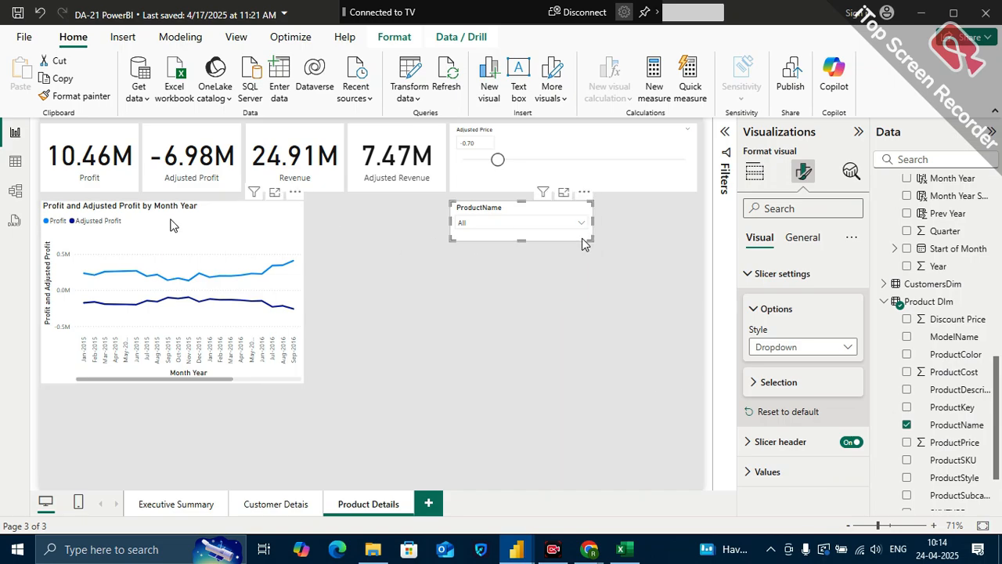
{"action": "left_click_drag", "start_coordinate": [516, 210], "coordinate": [82, 433]}
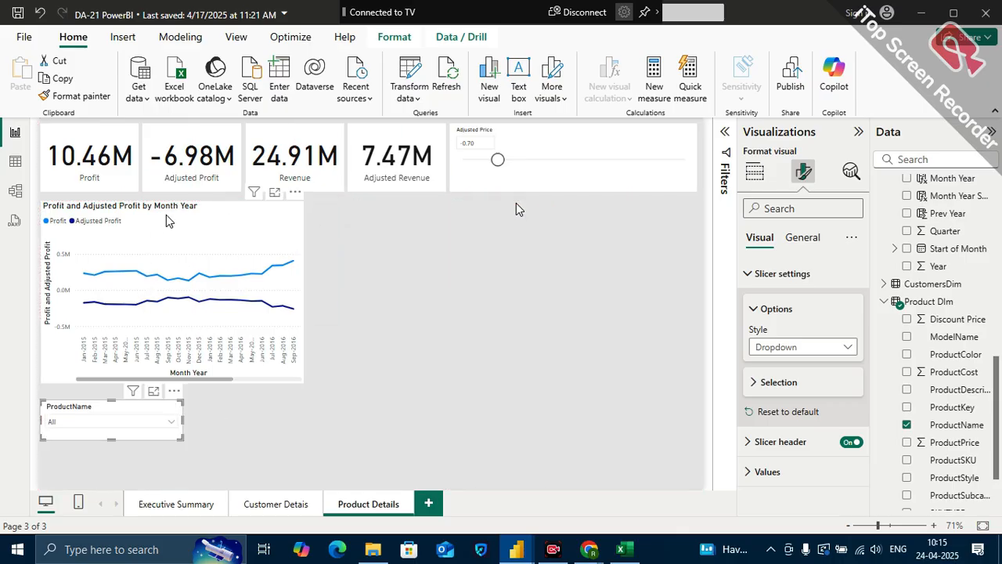
Move the profit line chart slightly up towards the cards and show markers for all of its series
{"action": "mouse_move", "coordinate": [166, 219]}
{"action": "left_mouse_down"}
{"action": "mouse_move", "coordinate": [368, 210]}
{"action": "mouse_move", "coordinate": [526, 227]}
{"action": "mouse_move", "coordinate": [210, 207]}
{"action": "mouse_move", "coordinate": [157, 218]}
{"action": "left_mouse_up"}
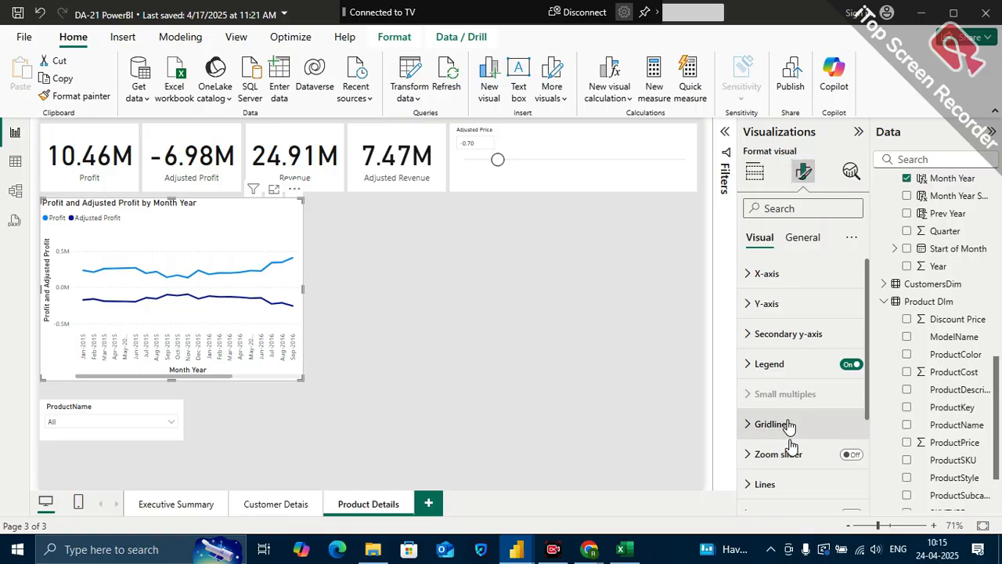
{"action": "scroll", "coordinate": [791, 431], "scroll_direction": "down", "scroll_amount": 2}
{"action": "scroll", "coordinate": [789, 426], "scroll_direction": "down", "scroll_amount": 1}
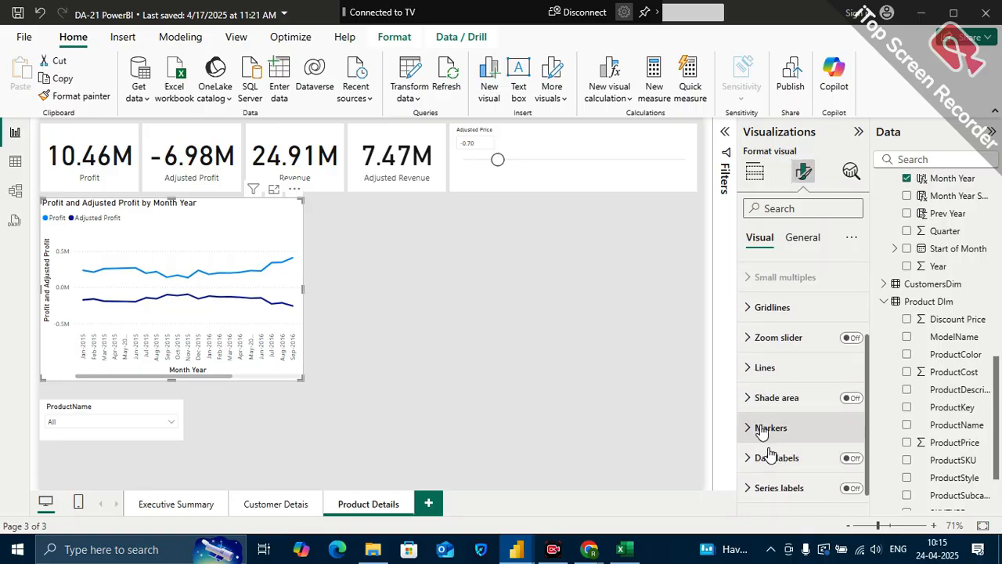
{"action": "left_click", "coordinate": [752, 431]}
{"action": "scroll", "coordinate": [778, 446], "scroll_direction": "down", "scroll_amount": 3}
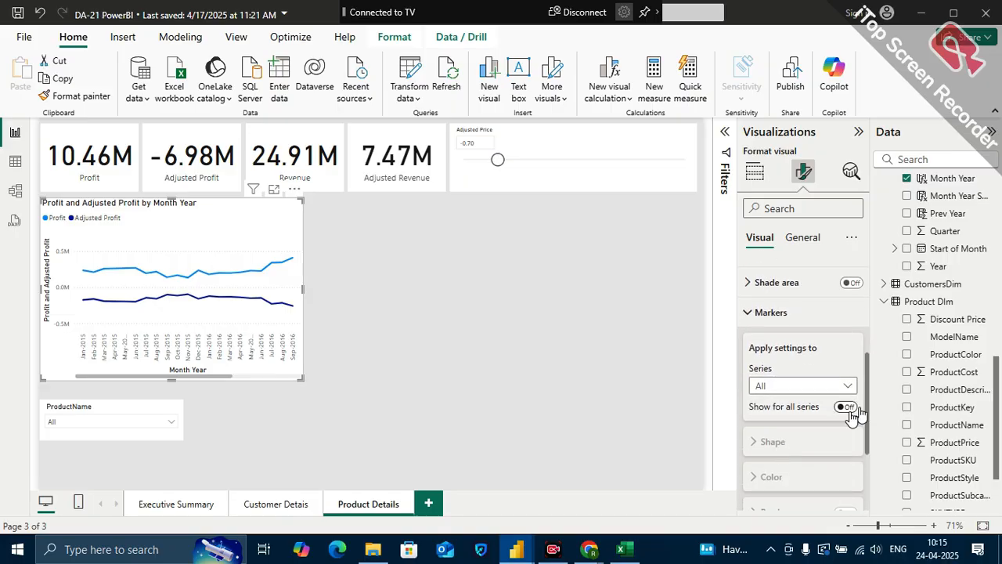
{"action": "scroll", "coordinate": [821, 399], "scroll_direction": "down", "scroll_amount": 3}
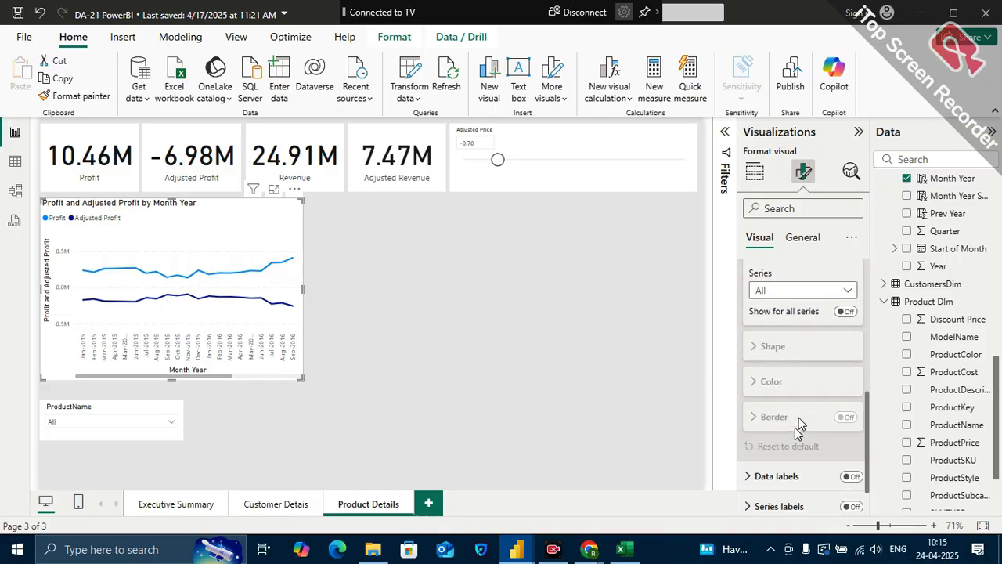
{"action": "left_click", "coordinate": [851, 463]}
{"action": "left_click", "coordinate": [850, 462]}
{"action": "scroll", "coordinate": [815, 454], "scroll_direction": "up", "scroll_amount": 2}
{"action": "scroll", "coordinate": [790, 453], "scroll_direction": "up", "scroll_amount": 1}
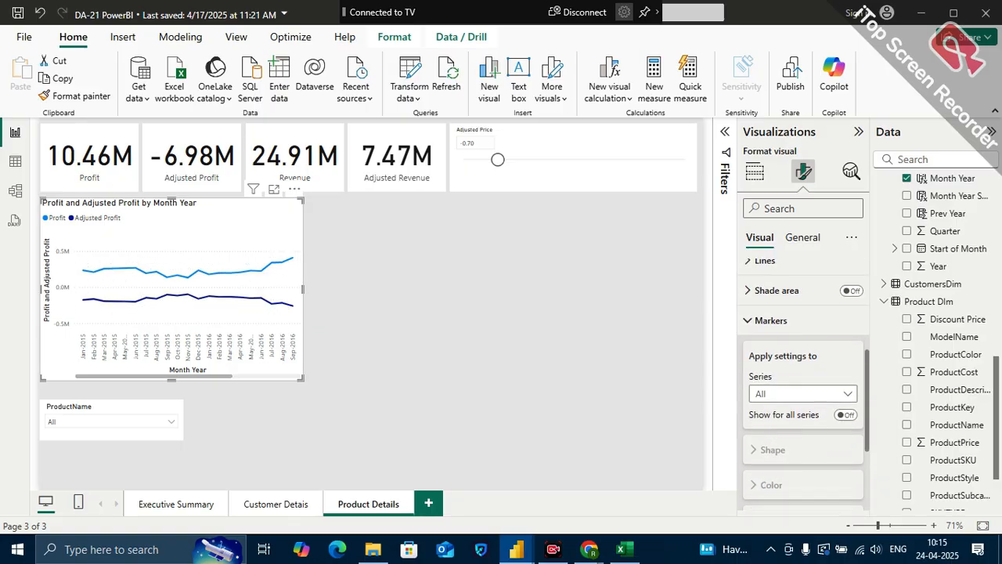
{"action": "left_click", "coordinate": [848, 415]}
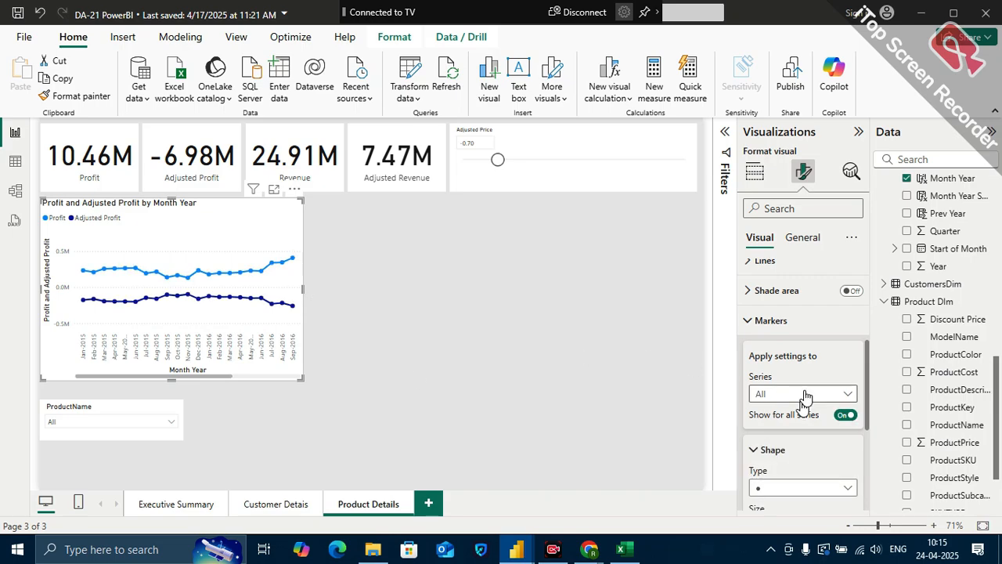
Set the line chart's marker size to 4 px and shrink the chart slightly in width and height
{"action": "scroll", "coordinate": [805, 400], "scroll_direction": "down", "scroll_amount": 1}
{"action": "scroll", "coordinate": [816, 463], "scroll_direction": "down", "scroll_amount": 1}
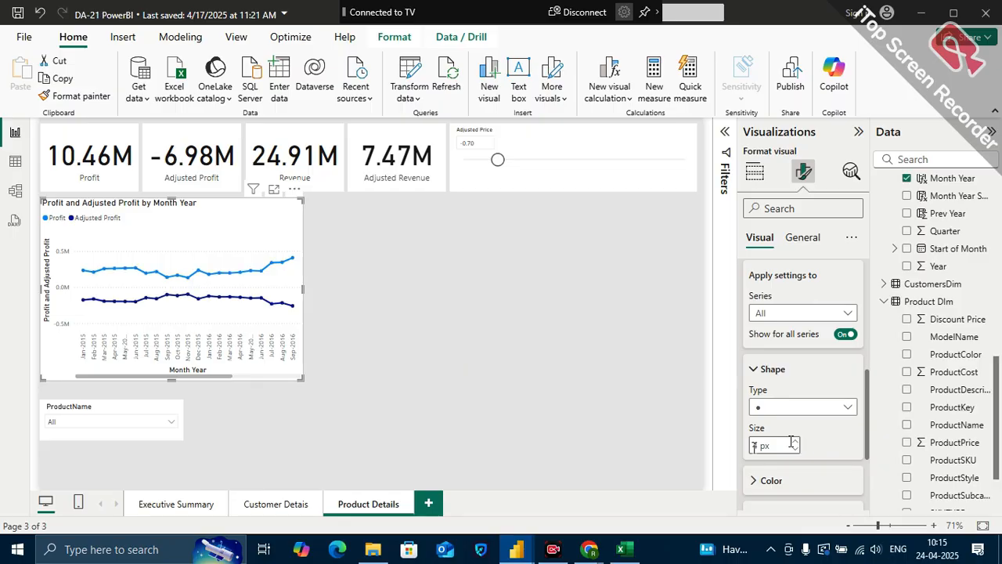
{"action": "scroll", "coordinate": [767, 481], "scroll_direction": "down", "scroll_amount": 1}
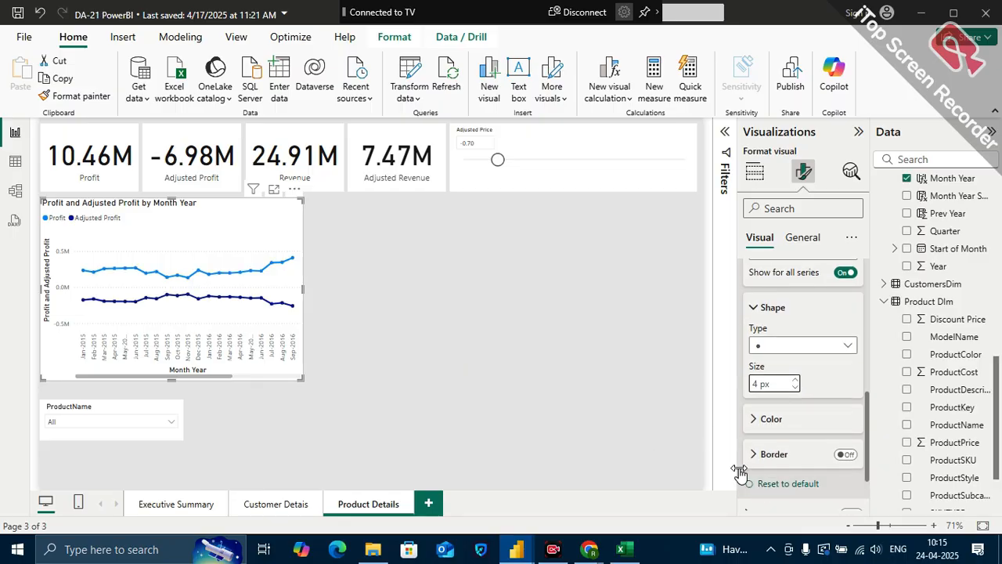
{"action": "left_click", "coordinate": [571, 355]}
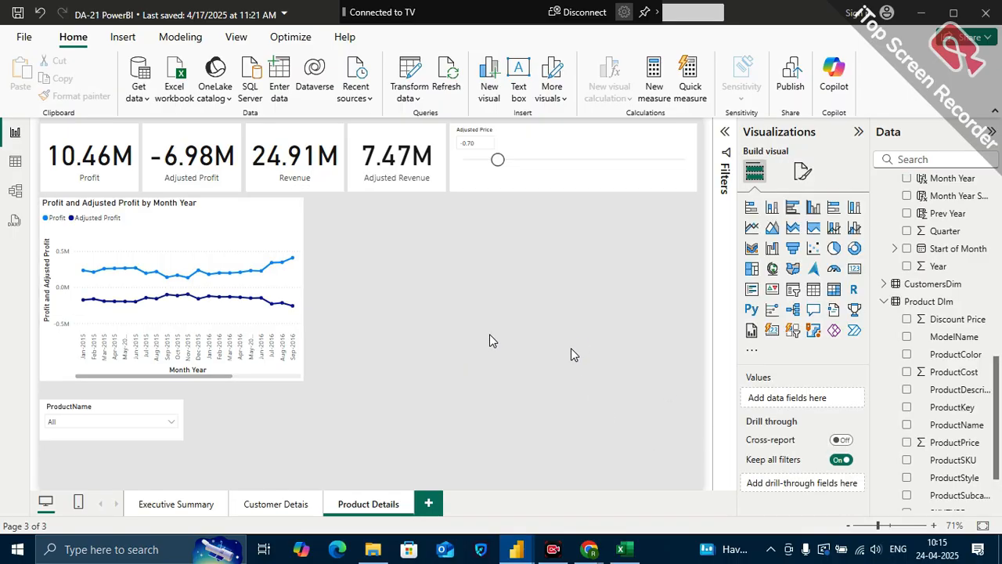
{"action": "left_click", "coordinate": [242, 222]}
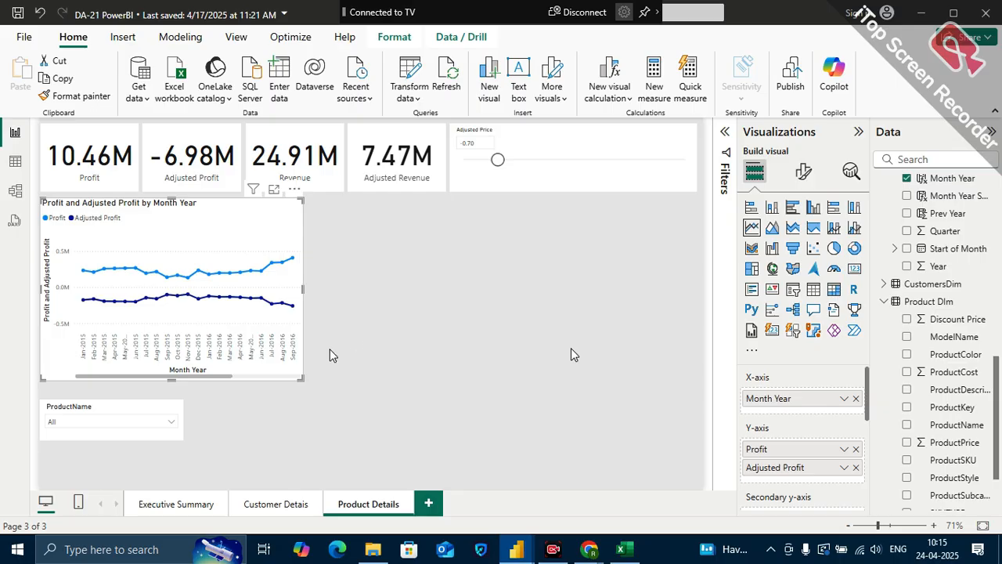
{"action": "left_click_drag", "start_coordinate": [301, 377], "coordinate": [295, 374]}
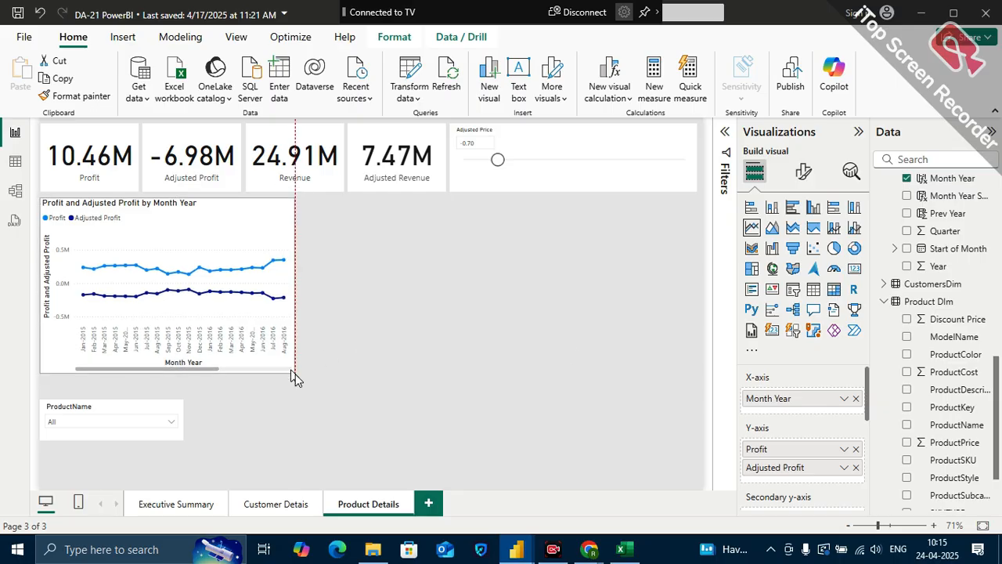
Add a gauge visual and place it beside the line chart, below the Adjusted Revenue card
{"action": "left_click", "coordinate": [407, 257]}
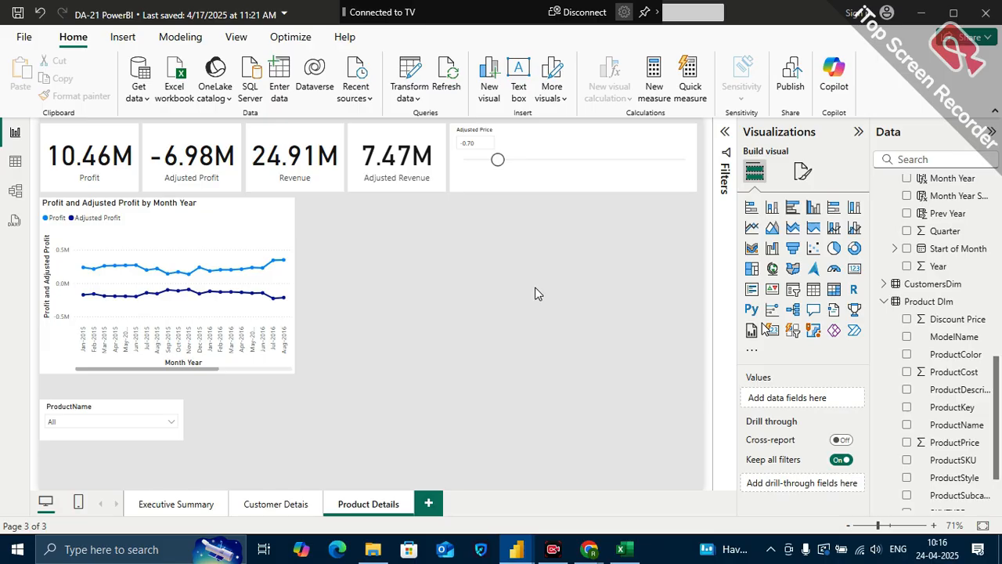
{"action": "left_click", "coordinate": [834, 269]}
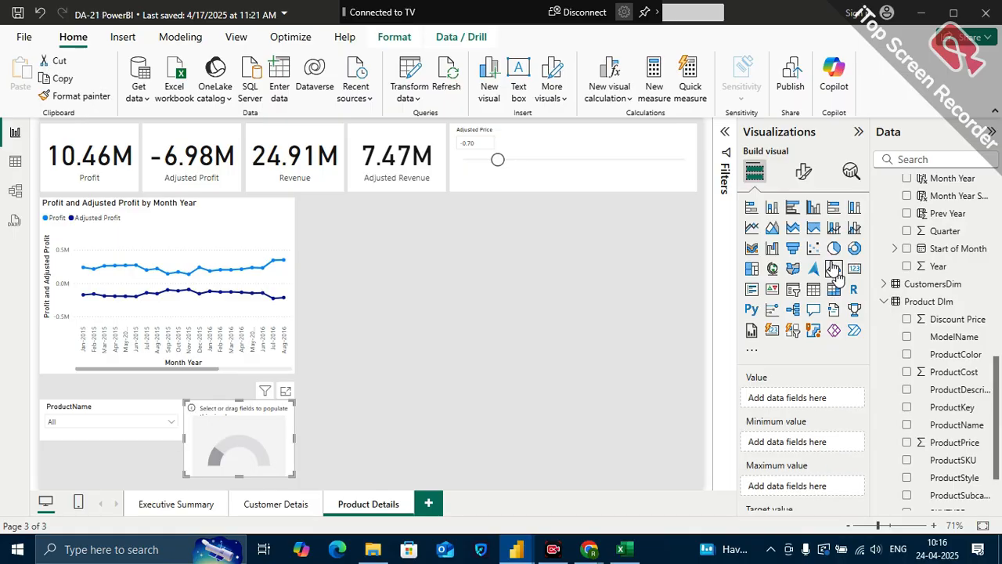
{"action": "left_click_drag", "start_coordinate": [249, 398], "coordinate": [367, 197]}
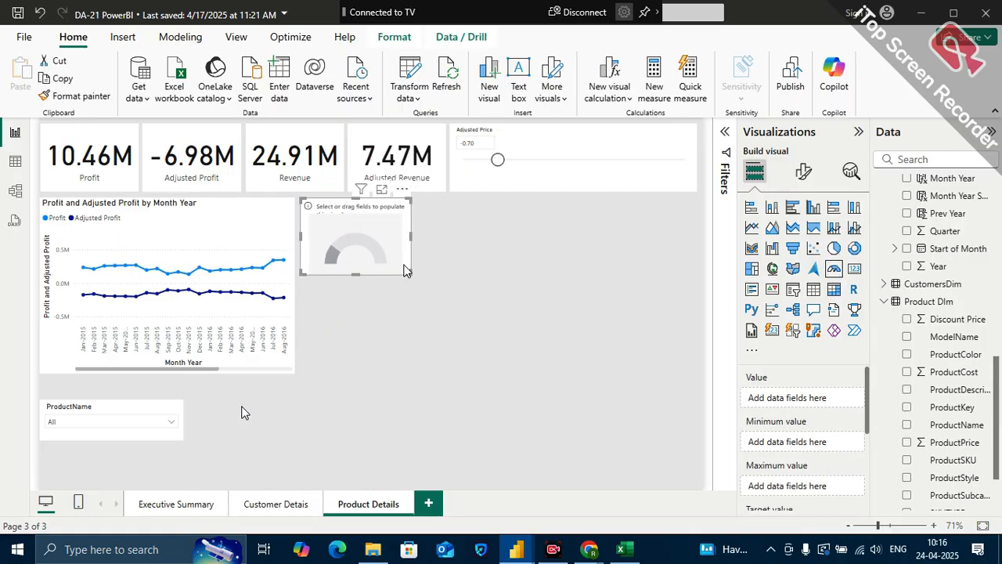
Review the monthly KPI visuals on the Executive Summary page and return to the empty gauge on Product Details
{"action": "left_click", "coordinate": [173, 509]}
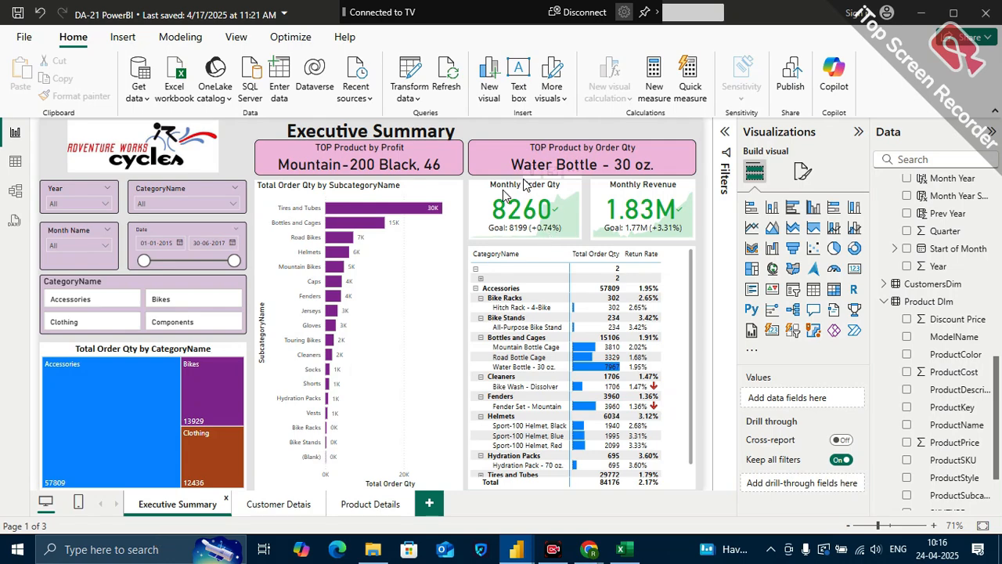
{"action": "left_click", "coordinate": [368, 504]}
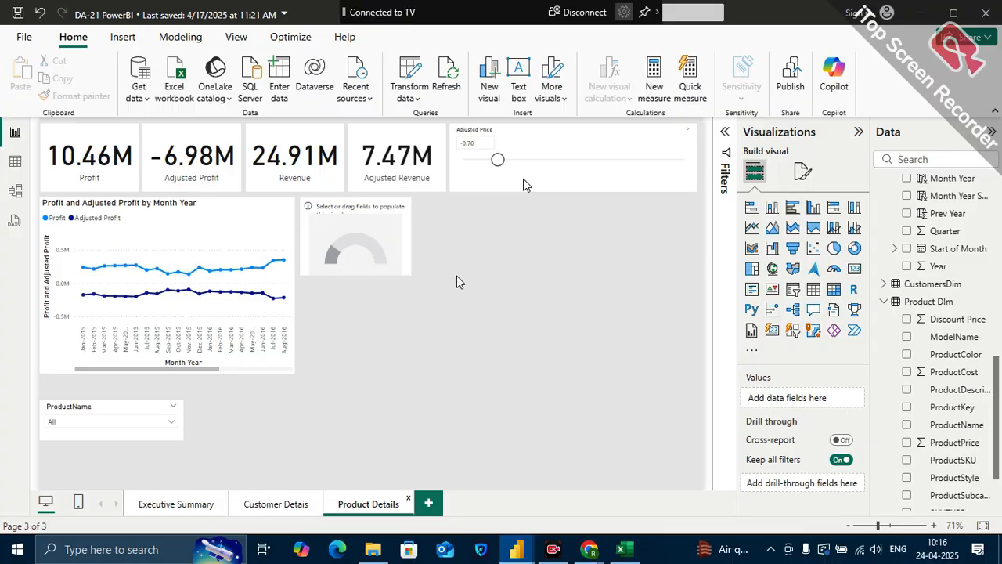
{"action": "left_click", "coordinate": [372, 206]}
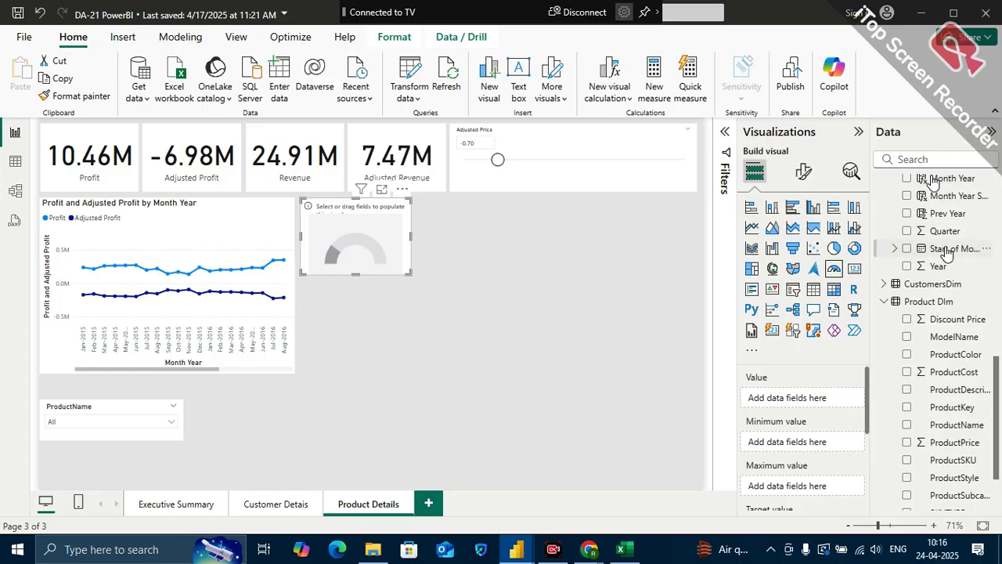
Search the data fields for the return measures and assign Total retun qty as the gauge's value
{"action": "scroll", "coordinate": [943, 246], "scroll_direction": "up", "scroll_amount": 5}
{"action": "scroll", "coordinate": [947, 251], "scroll_direction": "up", "scroll_amount": 4}
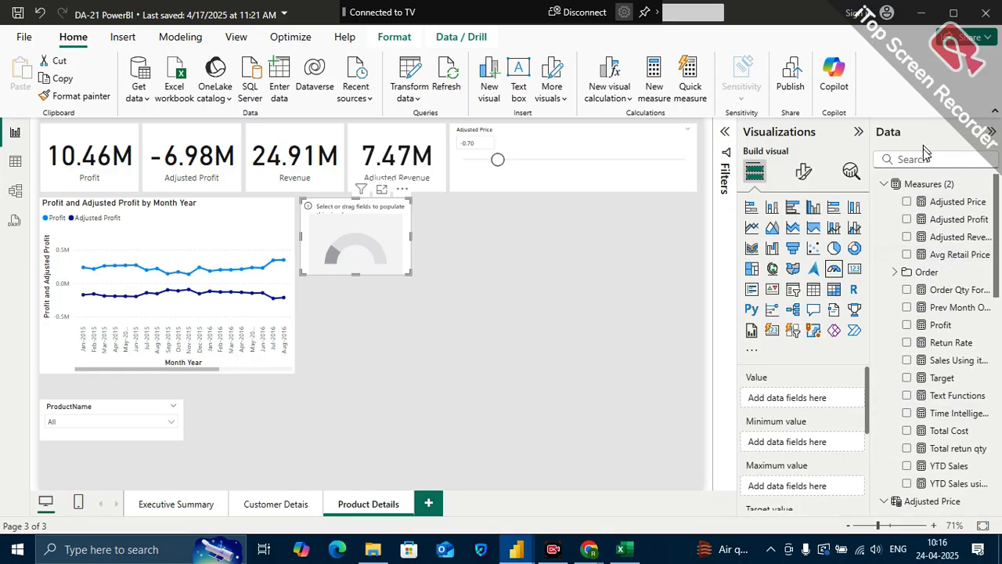
{"action": "left_click", "coordinate": [924, 159]}
{"action": "type", "text": "retu"}
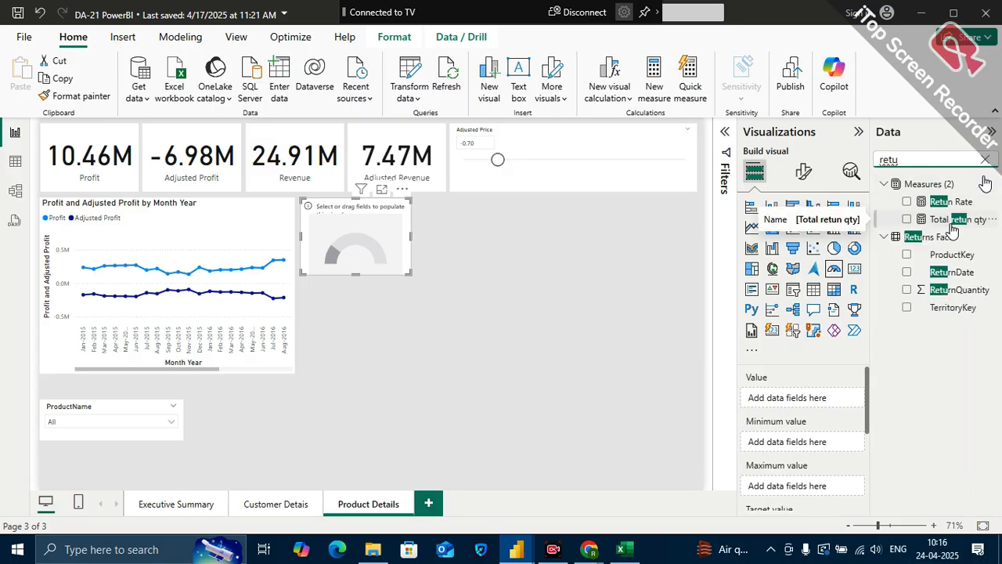
{"action": "left_click_drag", "start_coordinate": [952, 229], "coordinate": [816, 403]}
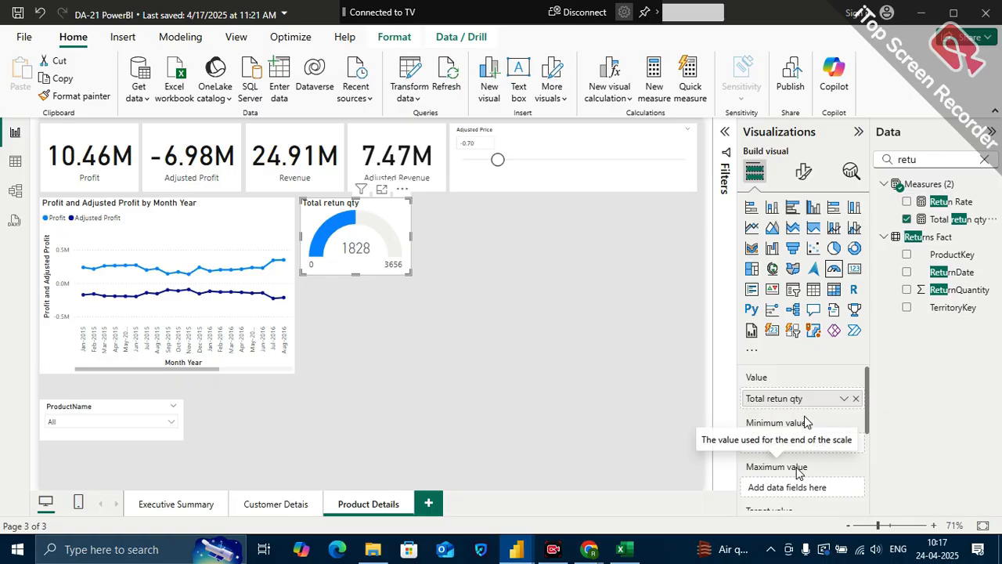
{"action": "scroll", "coordinate": [804, 416], "scroll_direction": "down", "scroll_amount": 1}
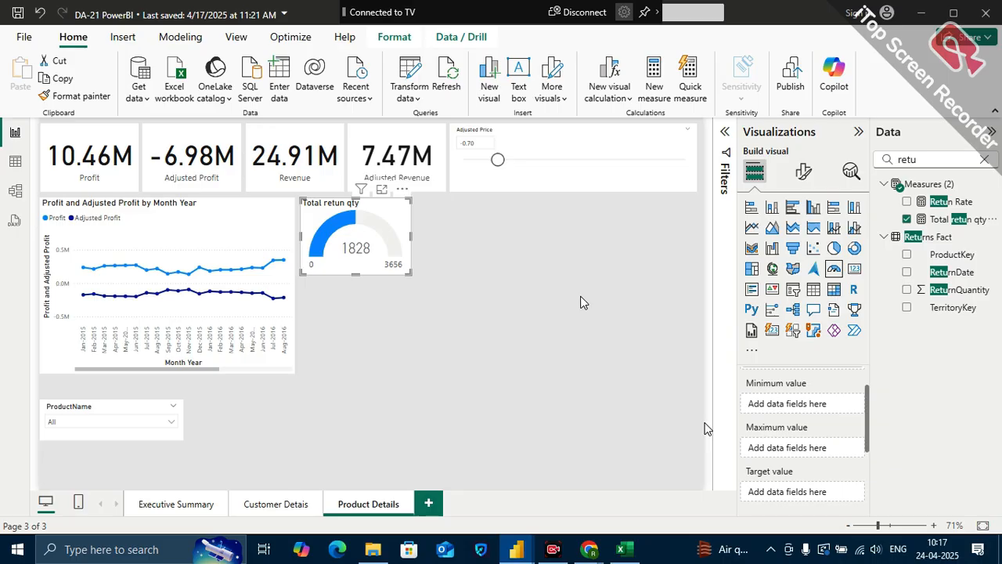
Clear the field search and create a new measure named Prev Month Return in the Measures (2) table
{"action": "left_click", "coordinate": [981, 163]}
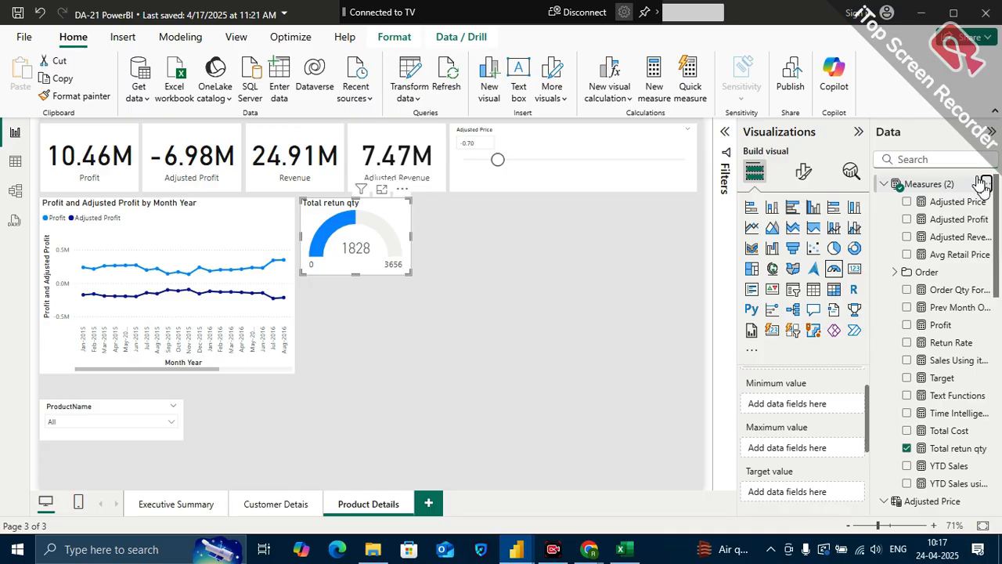
{"action": "left_click", "coordinate": [982, 183]}
{"action": "key", "text": "Escape"}
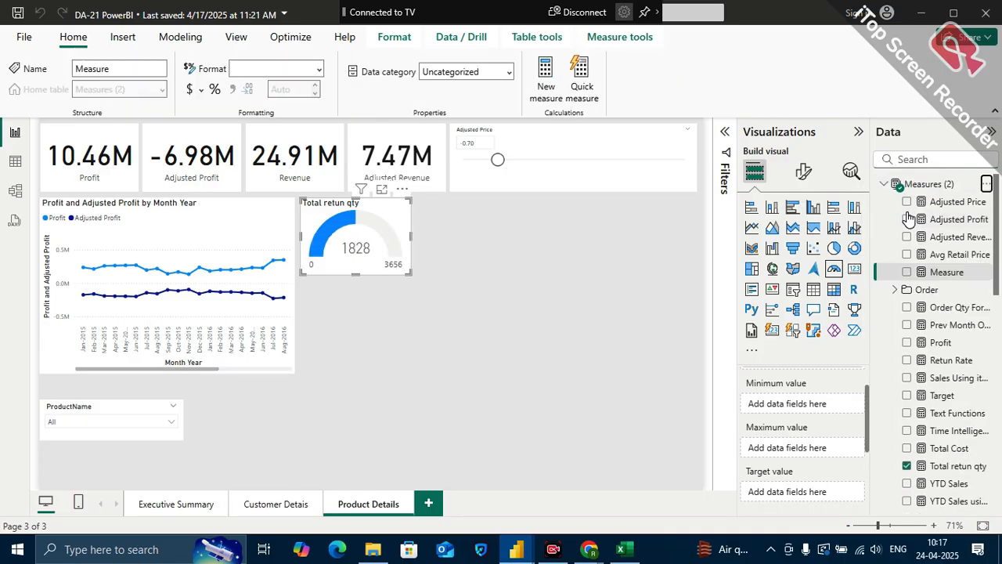
{"action": "type", "text": "Prev"}
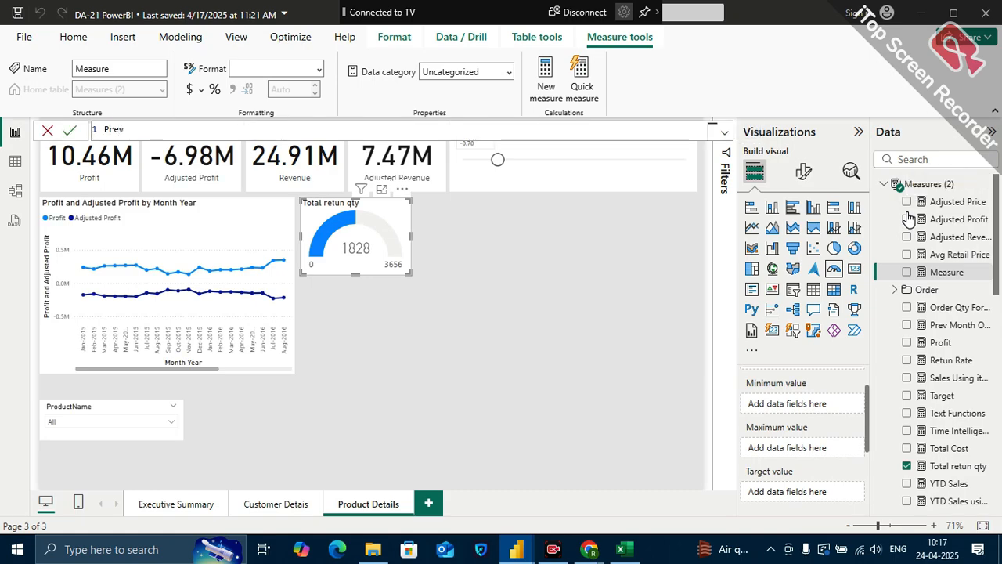
{"action": "type", "text": " Month Return ="}
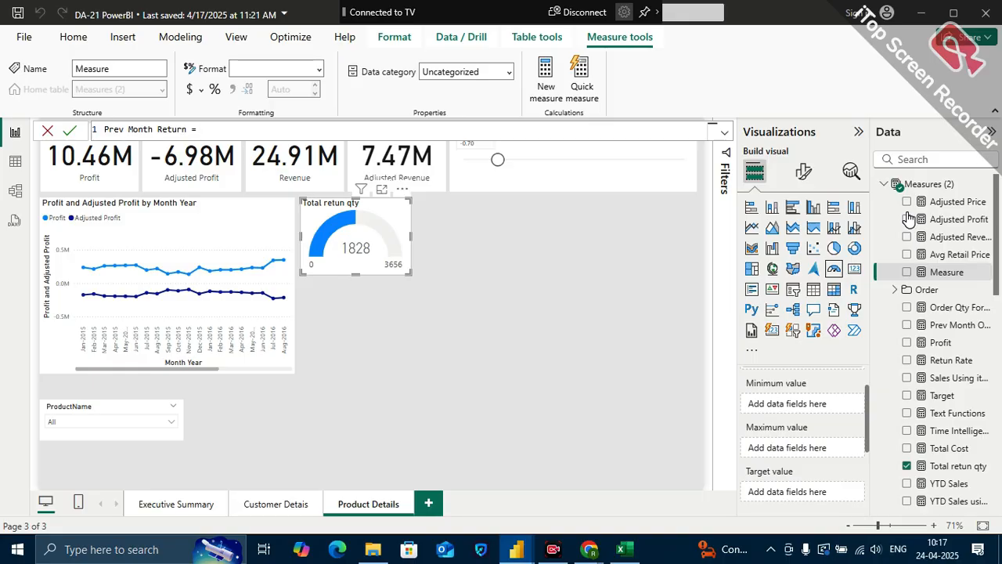
Begin the Prev Month Return formula with CALCULATE, using the [Total retun qty] measure as its expression
{"action": "type", "text": "cal"}
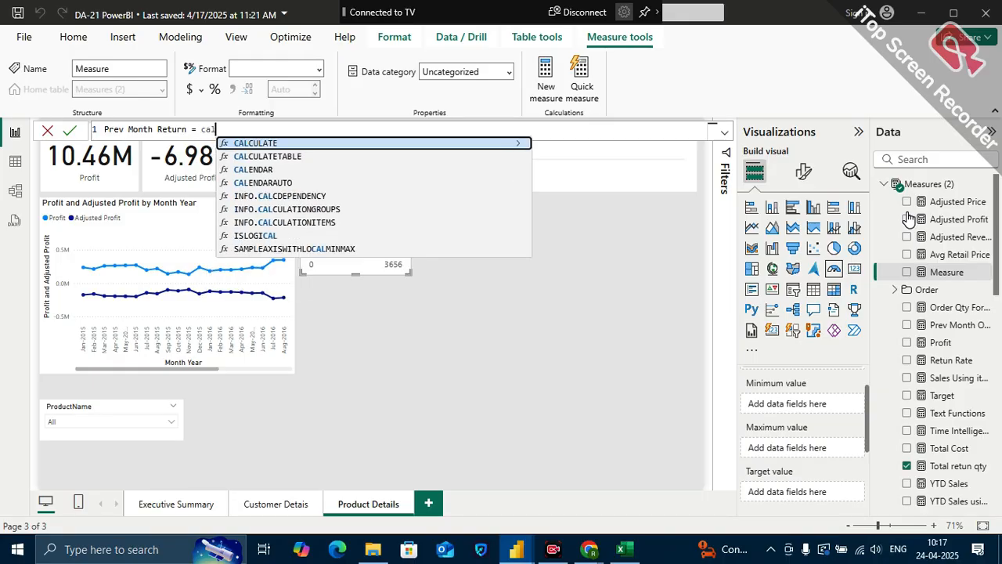
{"action": "key", "text": "BackSpace"}
{"action": "key", "text": "BackSpace"}
{"action": "key", "text": "BackSpace"}
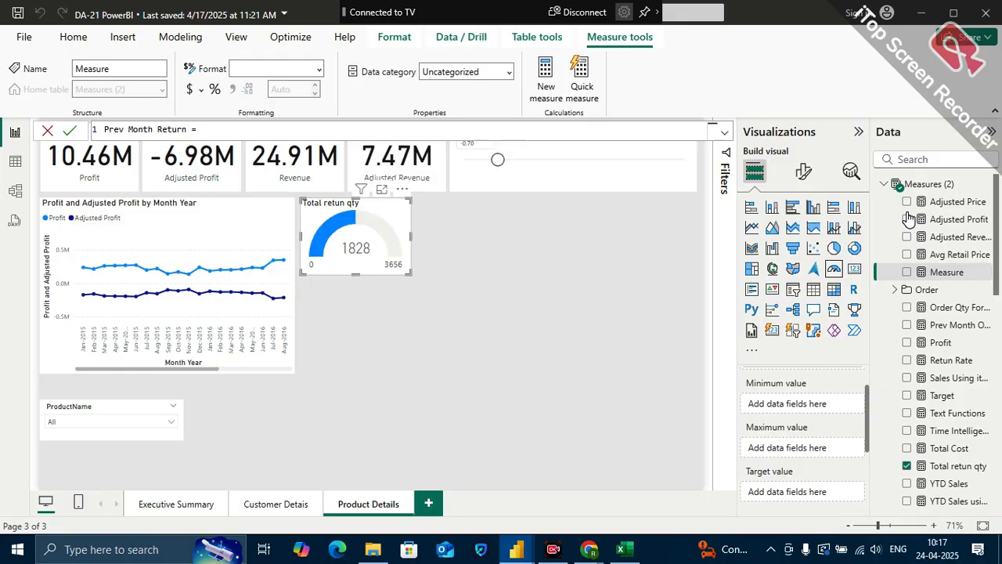
{"action": "type", "text": "CALCULATE("}
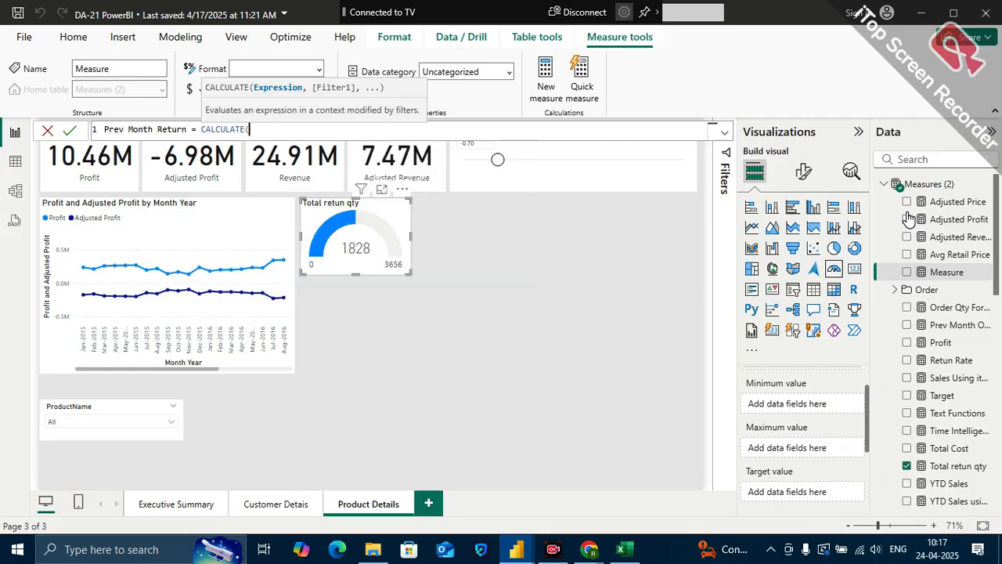
{"action": "type", "text": "tota"}
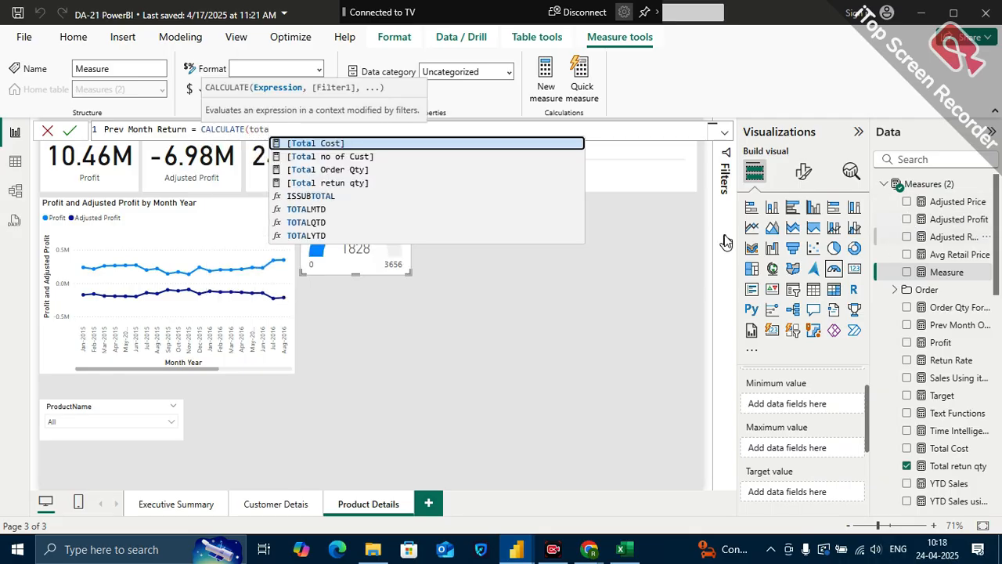
{"action": "left_click", "coordinate": [341, 188]}
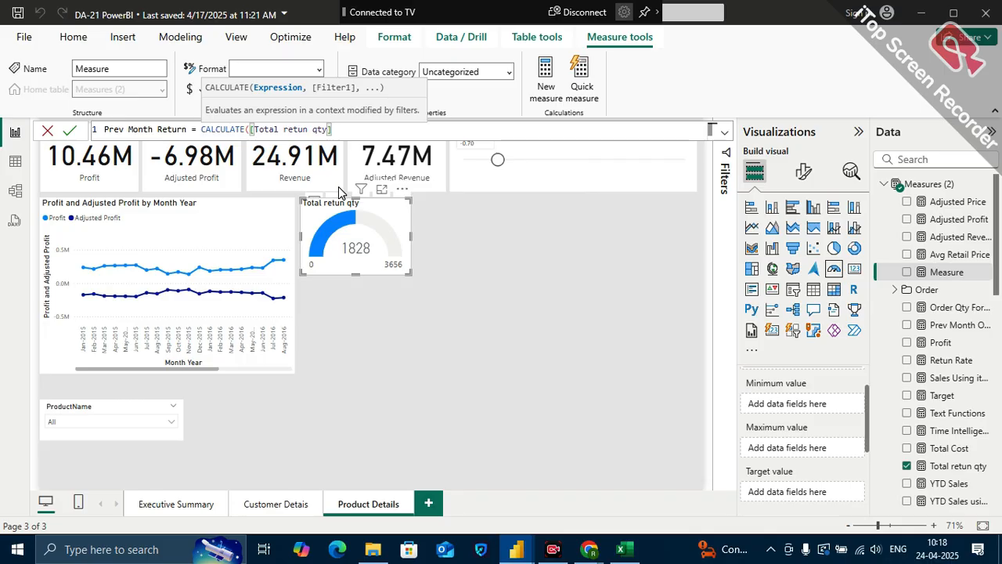
Add the filter DATEADD(CalendarDim[Date],-1,MONTH) to the Prev Month Return formula and commit the measure
{"action": "type", "text": ",da"}
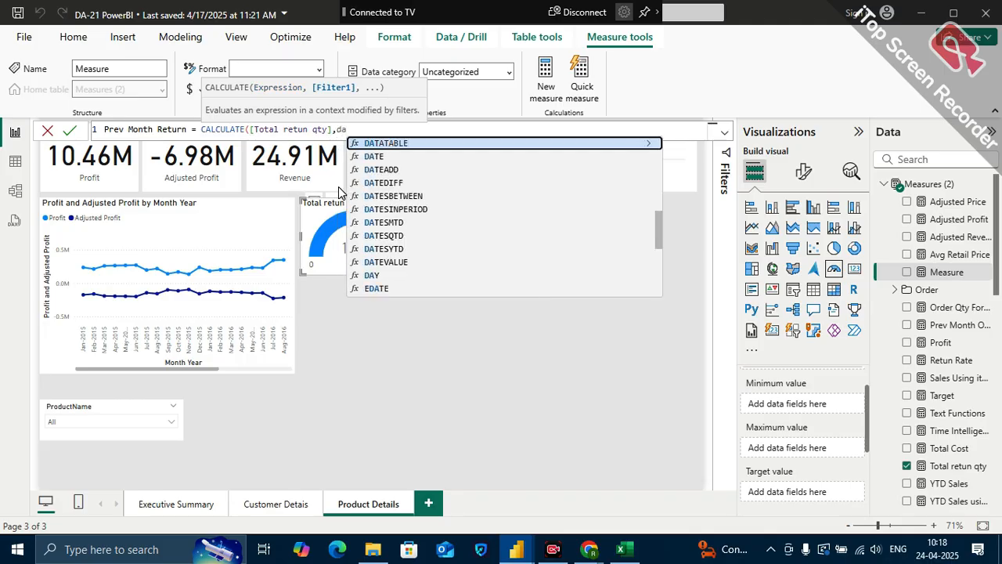
{"action": "key", "text": "Down"}
{"action": "key", "text": "Down"}
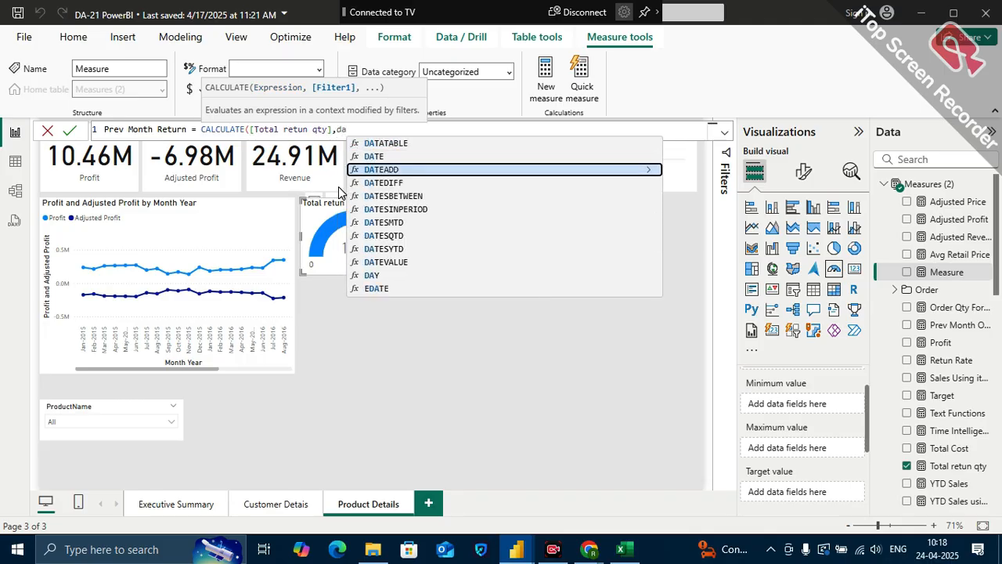
{"action": "key", "text": "Tab"}
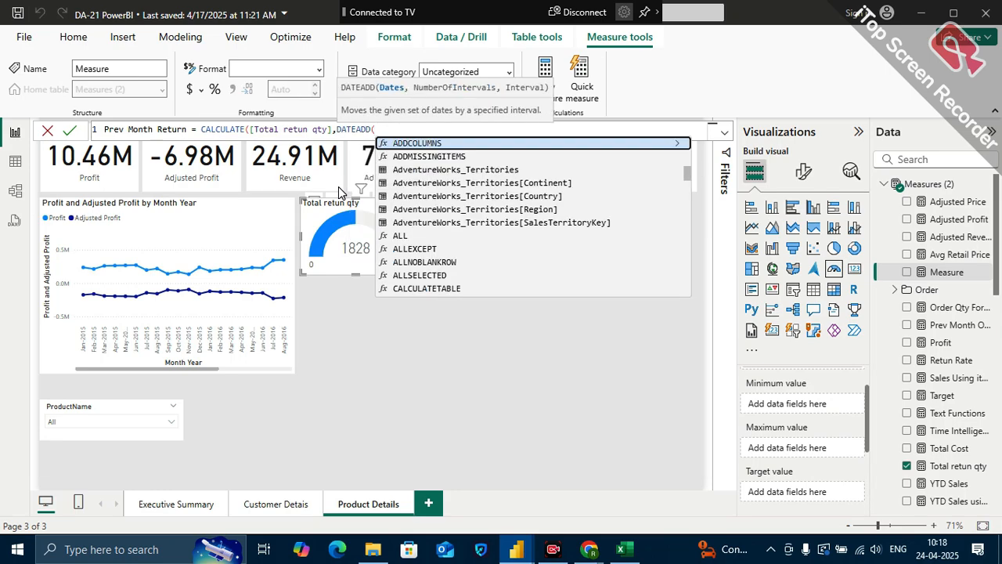
{"action": "type", "text": "cal"}
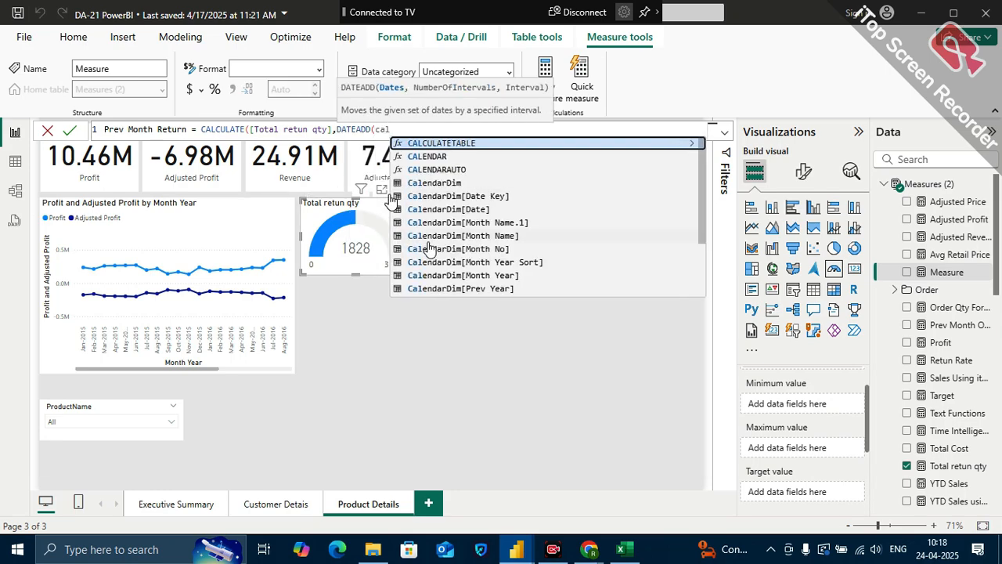
{"action": "left_click", "coordinate": [481, 210]}
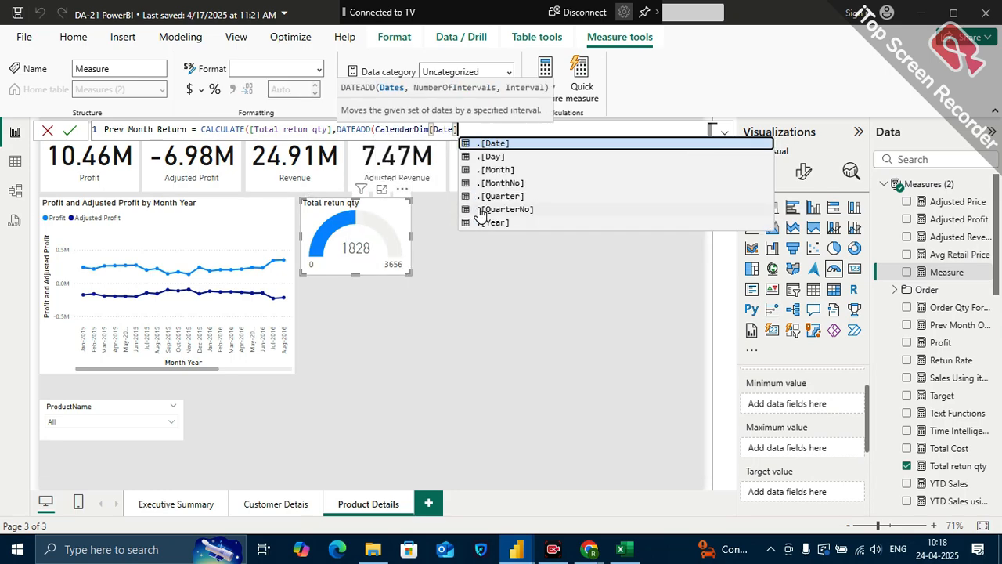
{"action": "key", "text": "Escape"}
{"action": "type", "text": ",-1,"}
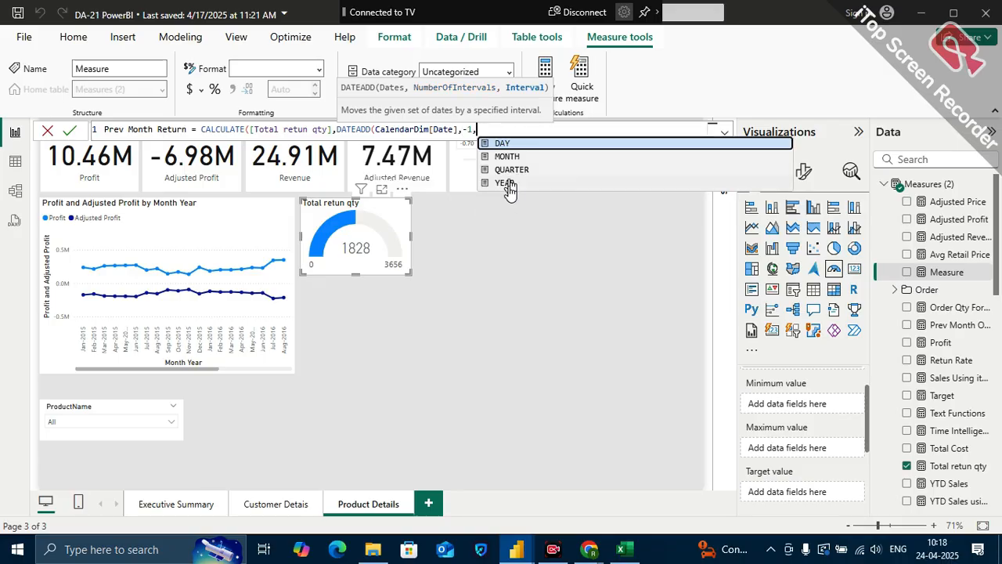
{"action": "left_click", "coordinate": [512, 157]}
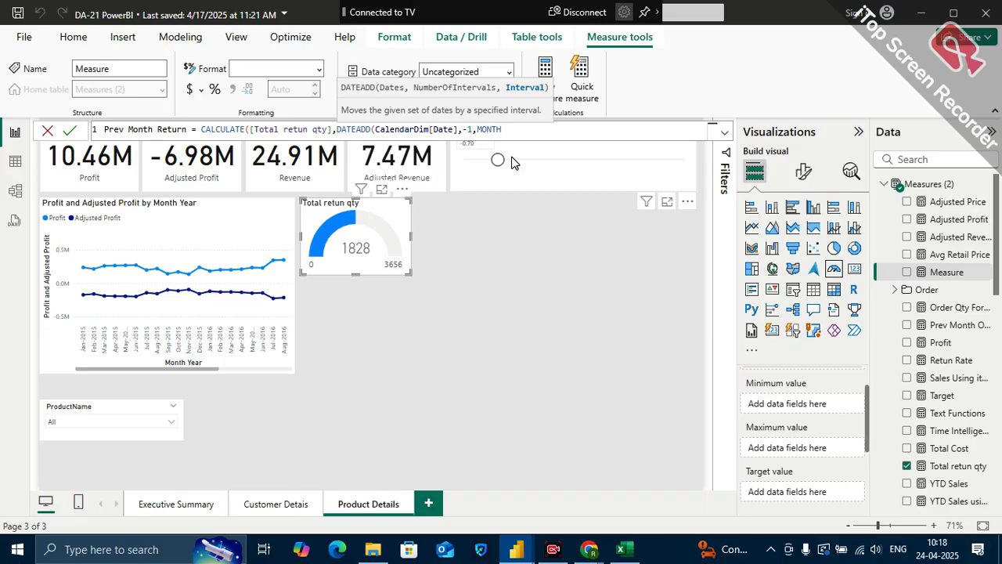
{"action": "type", "text": ")"}
{"action": "key", "text": "Return"}
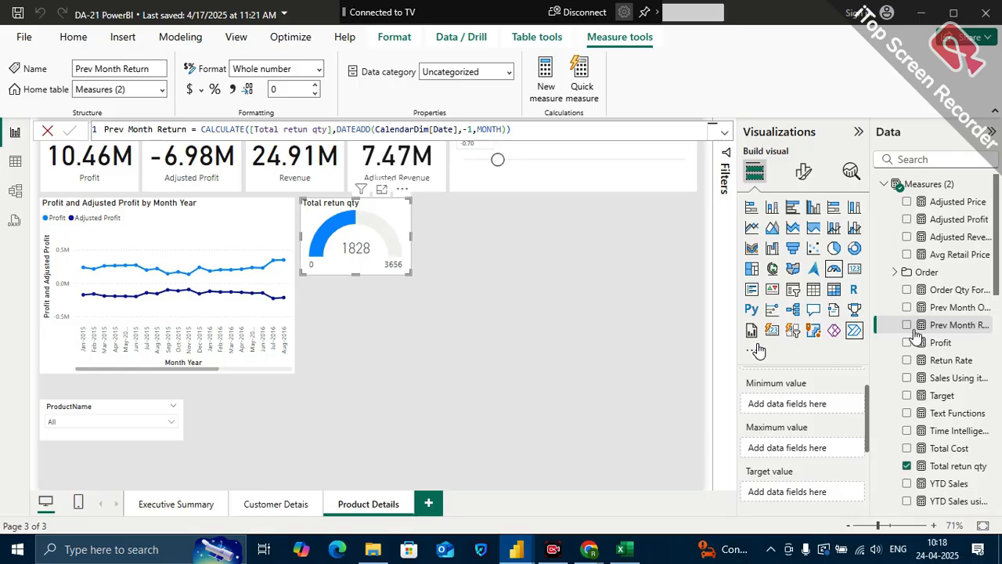
Assign Prev Month Return as the return gauge's target value and inspect the target marker's tooltip
{"action": "left_click_drag", "start_coordinate": [758, 350], "coordinate": [823, 501]}
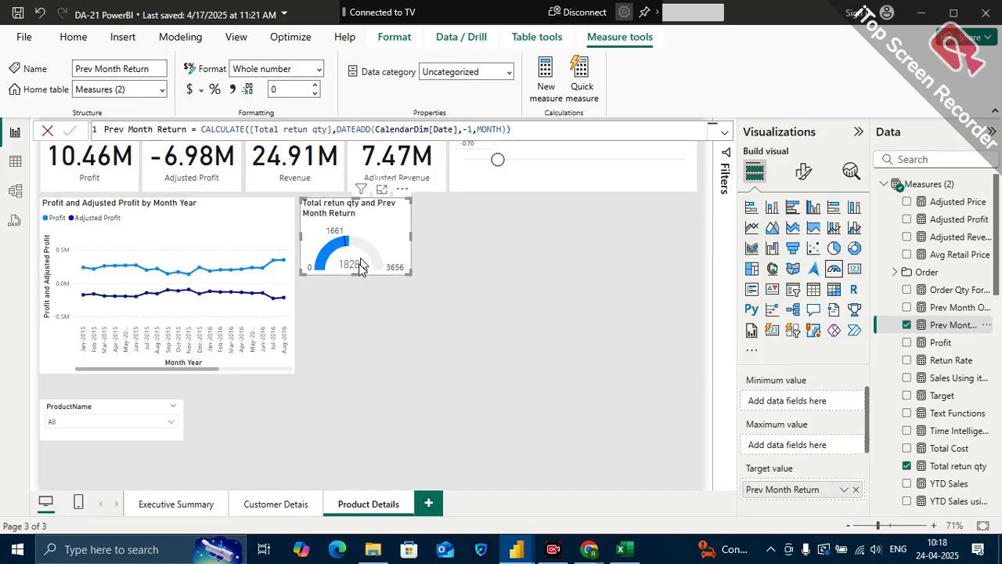
{"action": "left_click", "coordinate": [550, 314]}
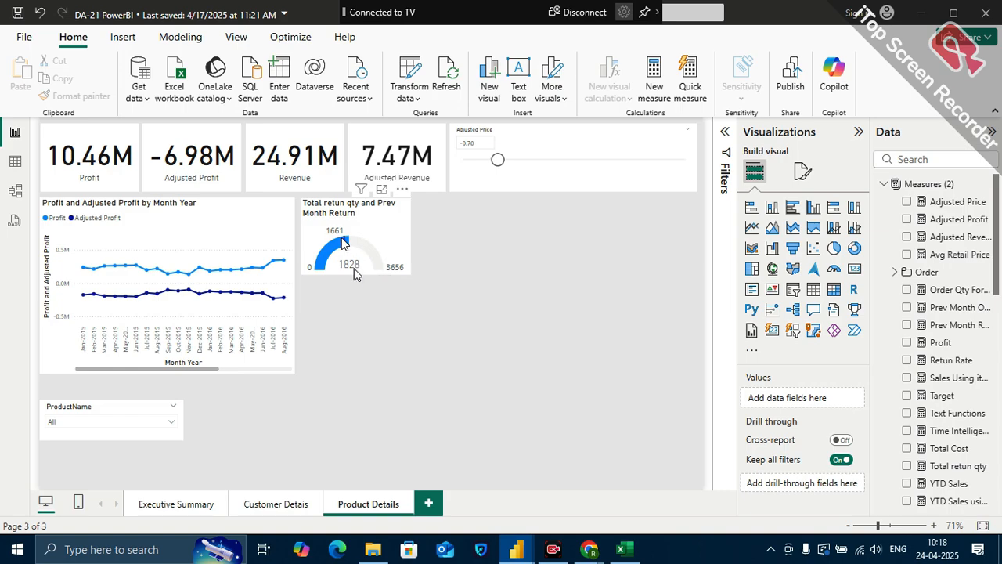
{"action": "mouse_move", "coordinate": [345, 243]}
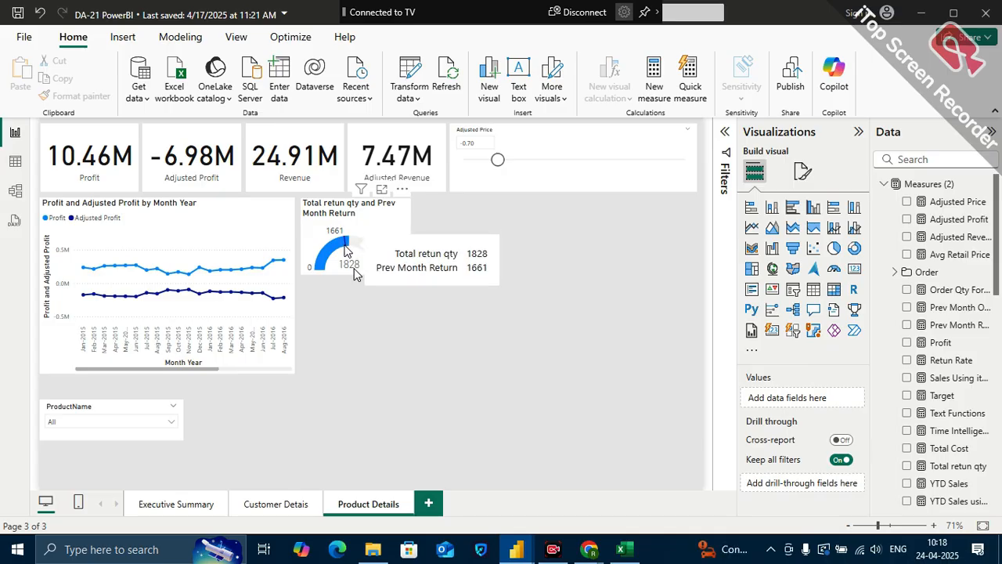
{"action": "mouse_move", "coordinate": [348, 242]}
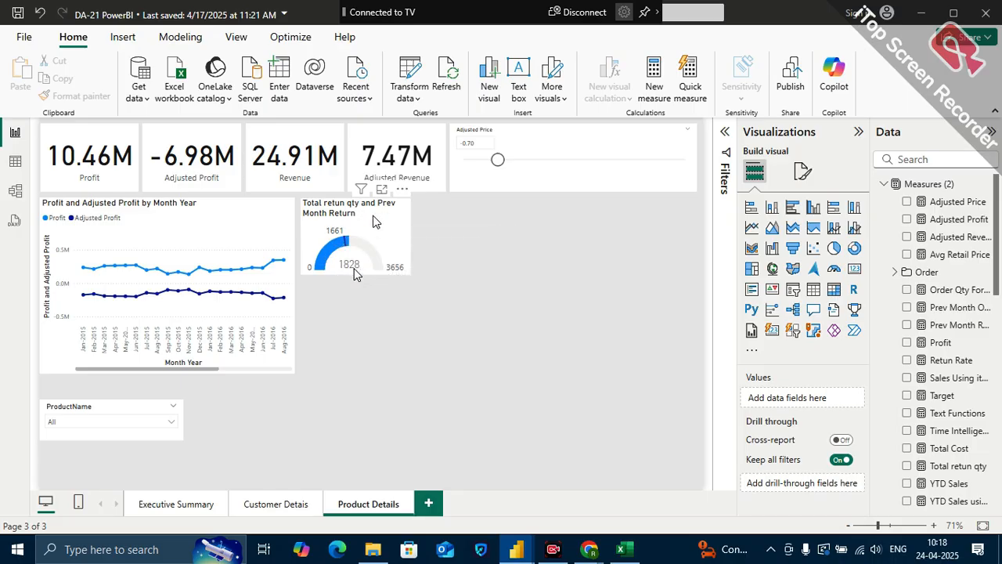
Enlarge the return gauge slightly in width and height, keeping its upper-left corner in place
{"action": "left_click", "coordinate": [373, 222]}
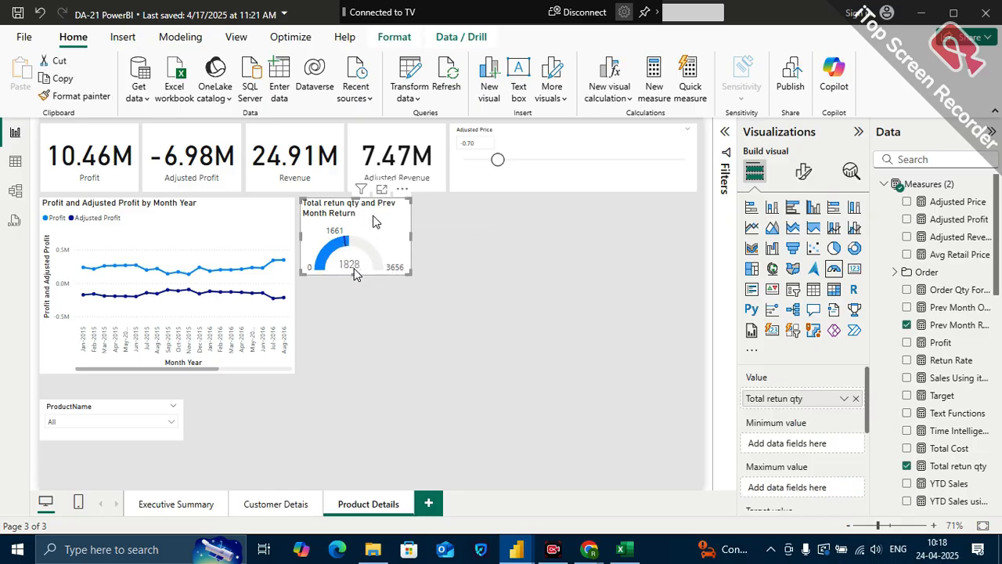
{"action": "left_click_drag", "start_coordinate": [407, 270], "coordinate": [424, 290]}
{"action": "left_click", "coordinate": [501, 241]}
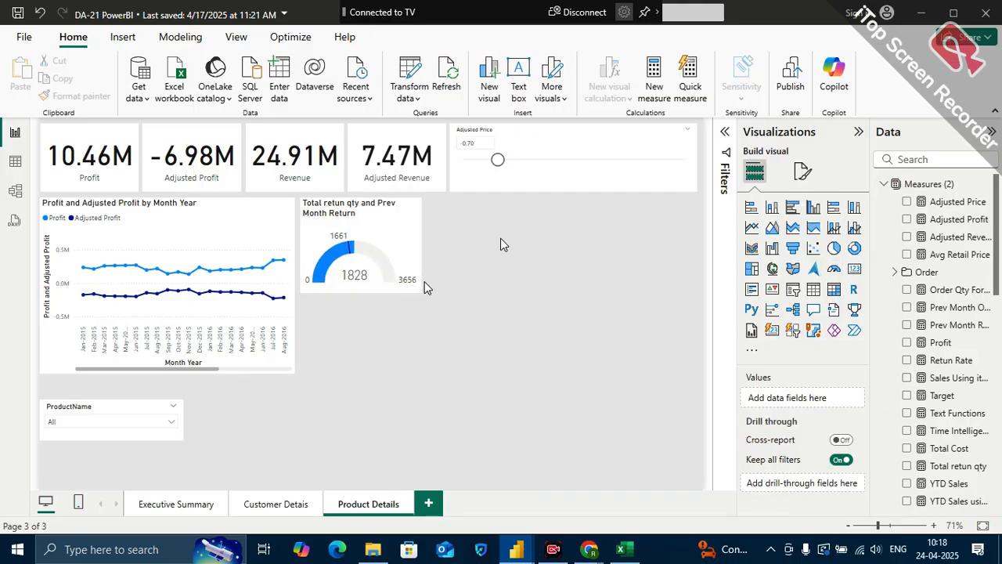
Duplicate the return gauge and place the copy directly beside the original, aligned with its upper edge
{"action": "left_click", "coordinate": [399, 210]}
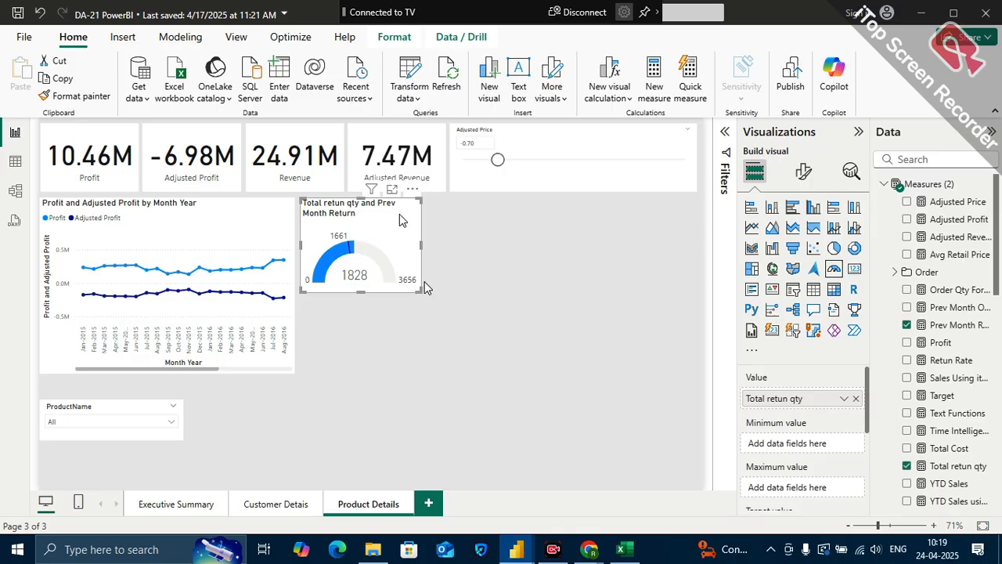
{"action": "key", "text": "ctrl+c"}
{"action": "key", "text": "ctrl+v"}
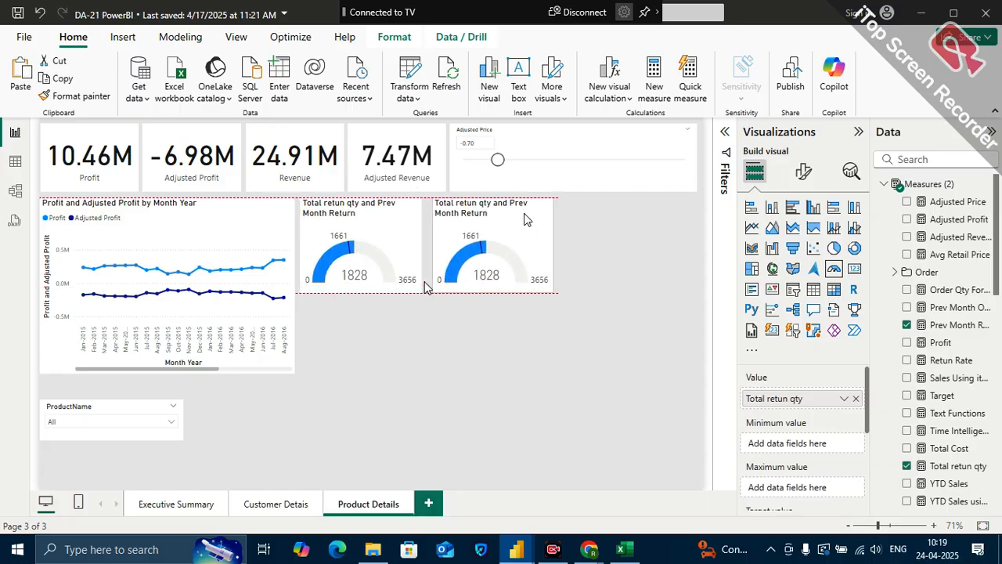
{"action": "left_click", "coordinate": [489, 231]}
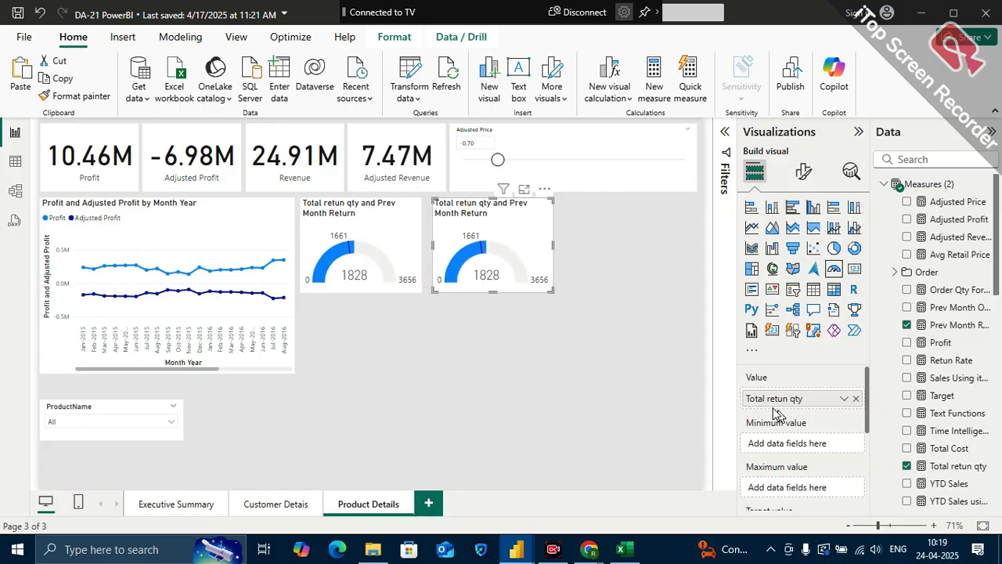
Search the data fields for "order" and replace the copied gauge's value, Total retun qty, with Total Order Qty
{"action": "left_click", "coordinate": [856, 399]}
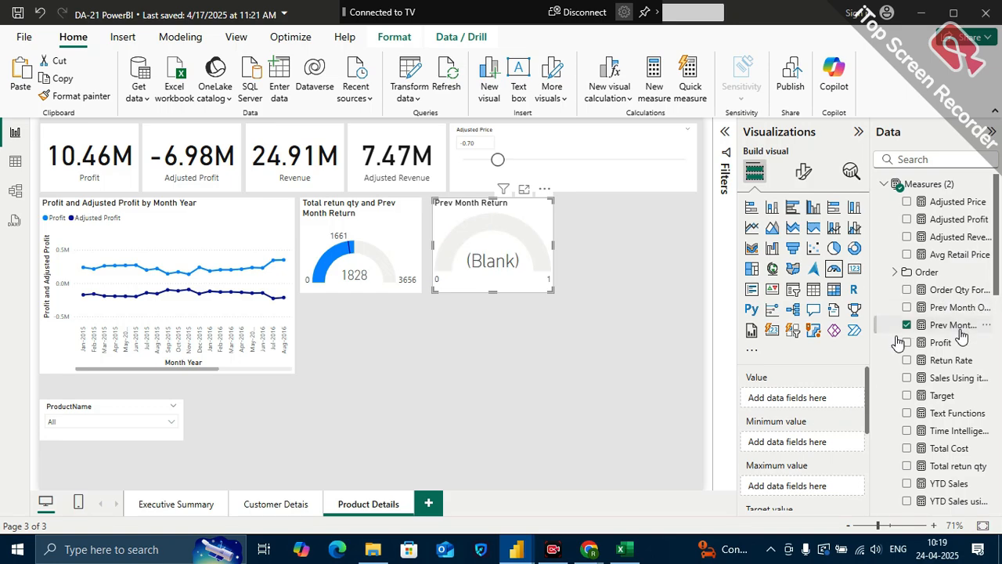
{"action": "left_click", "coordinate": [929, 159]}
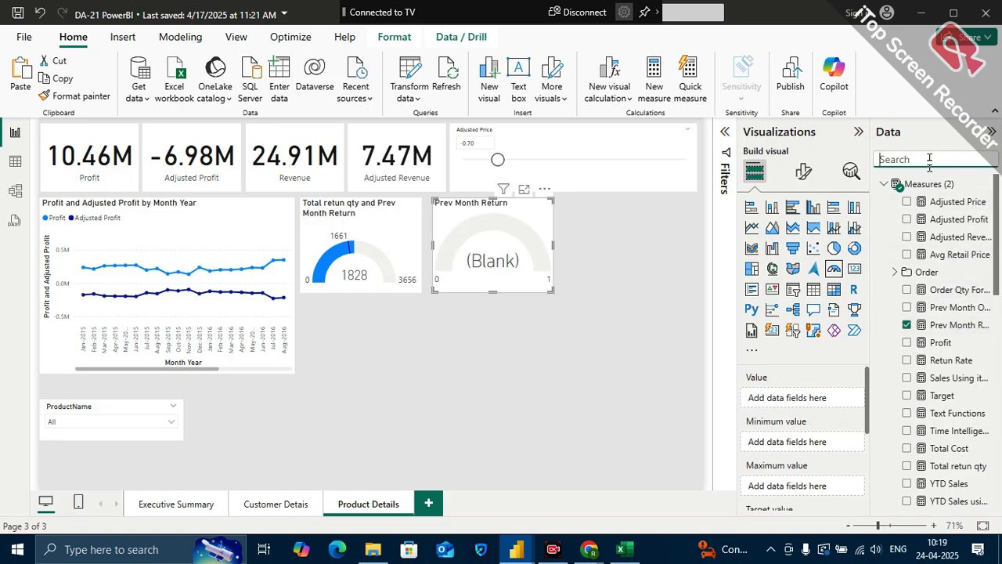
{"action": "type", "text": "order"}
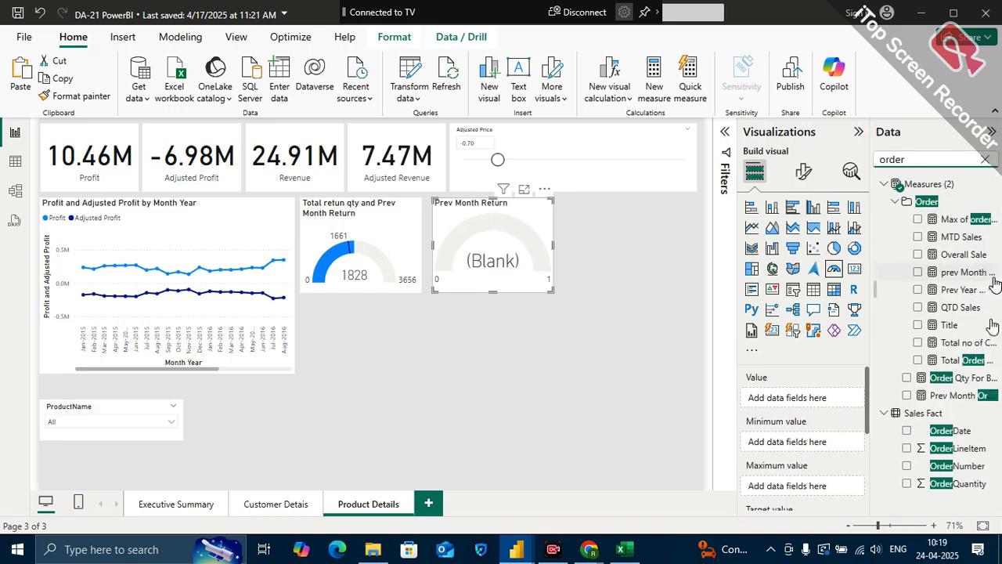
{"action": "left_click_drag", "start_coordinate": [965, 360], "coordinate": [839, 397]}
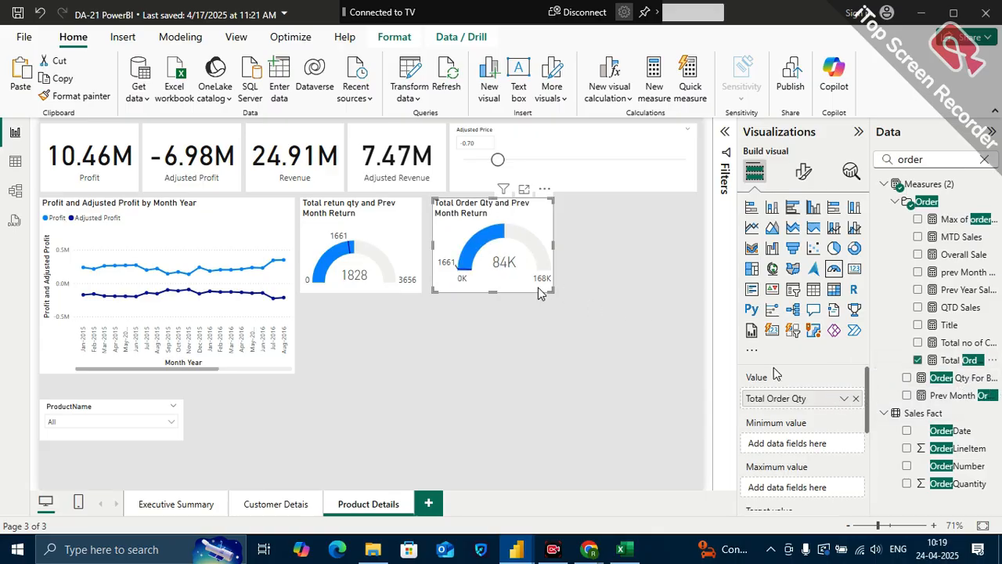
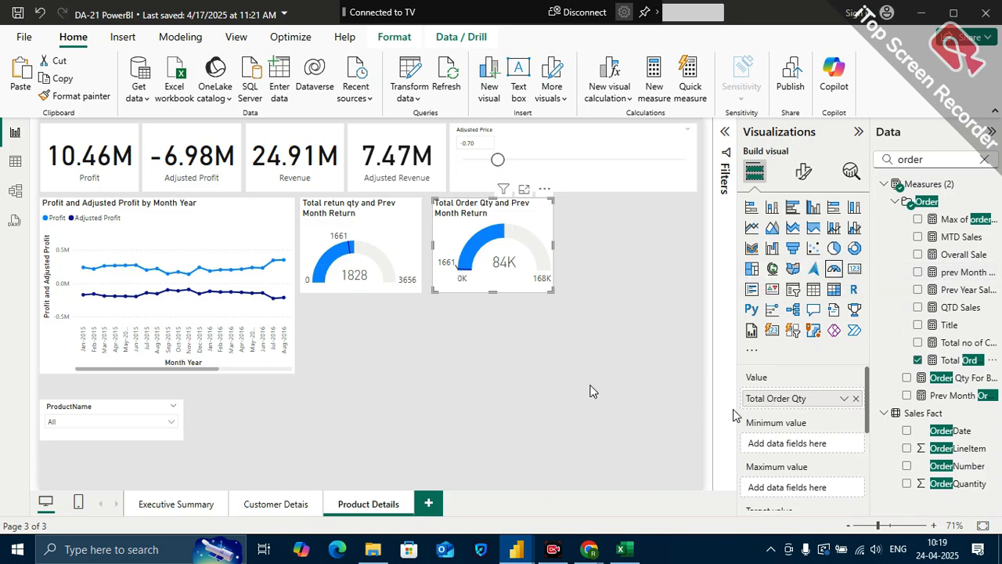
Switch to the Excel workbook and change product A's new-price formula in I3 to =G3*(1+0.1)
{"action": "left_click", "coordinate": [624, 550]}
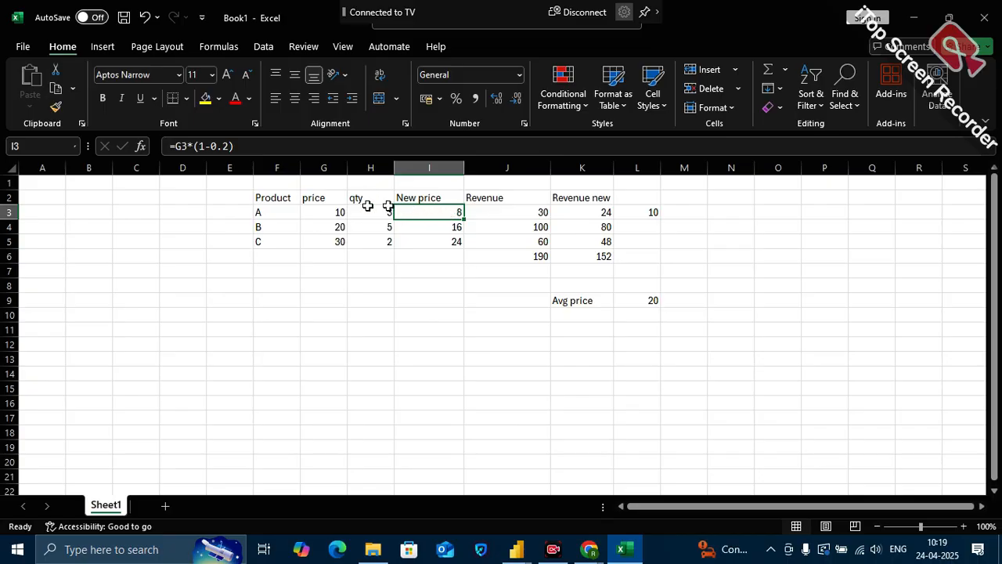
{"action": "left_click", "coordinate": [335, 213]}
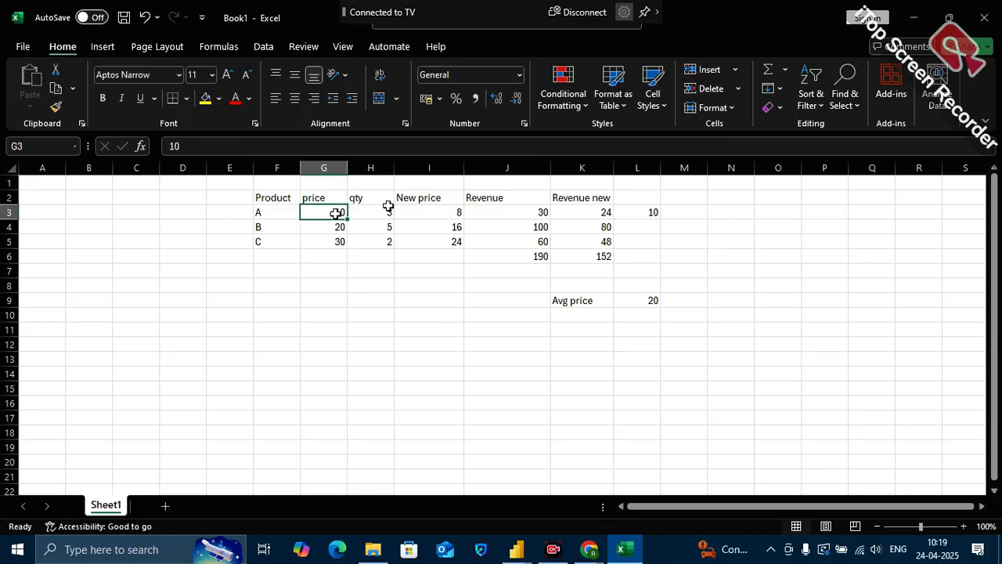
{"action": "left_click", "coordinate": [448, 210]}
{"action": "left_click", "coordinate": [207, 144]}
{"action": "key", "text": "BackSpace"}
{"action": "type", "text": "="}
{"action": "key", "text": "BackSpace"}
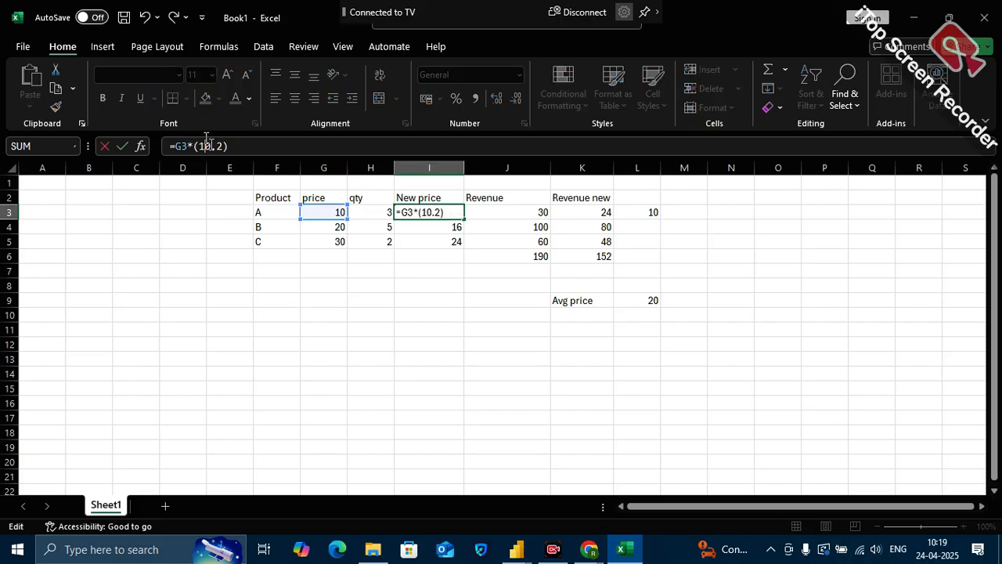
{"action": "type", "text": "+"}
{"action": "key", "text": "BackSpace"}
{"action": "type", "text": "1"}
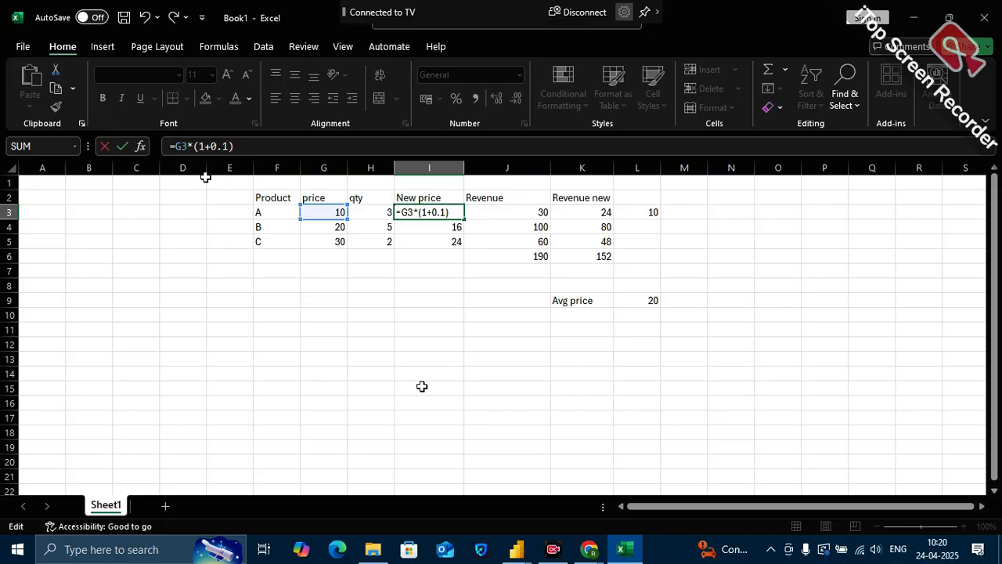
Switch to the DA-21 PowerBI report, search the data fields for "pre" and view the Prev Month Order Qty measure's formula
{"action": "mouse_move", "coordinate": [517, 549]}
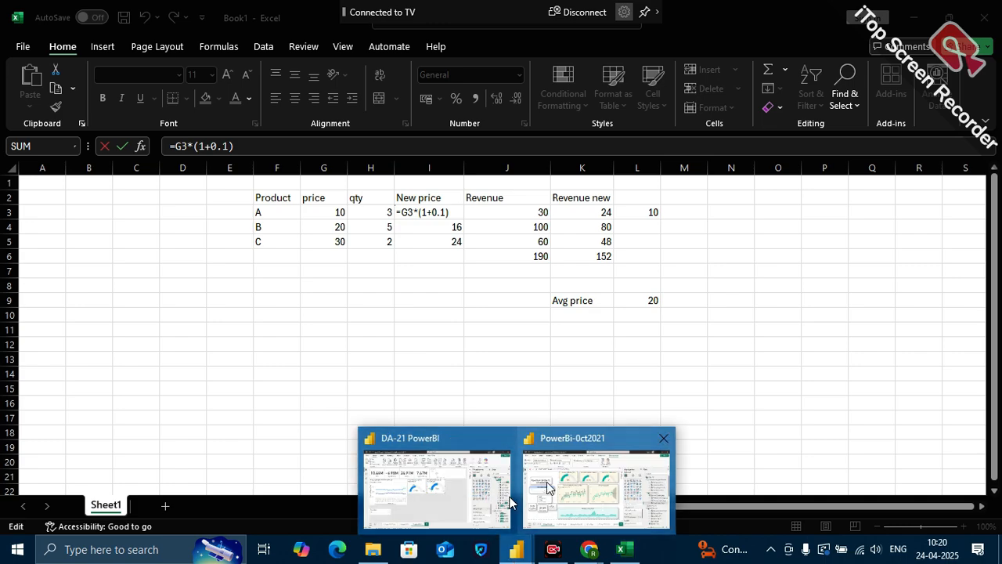
{"action": "mouse_move", "coordinate": [558, 492]}
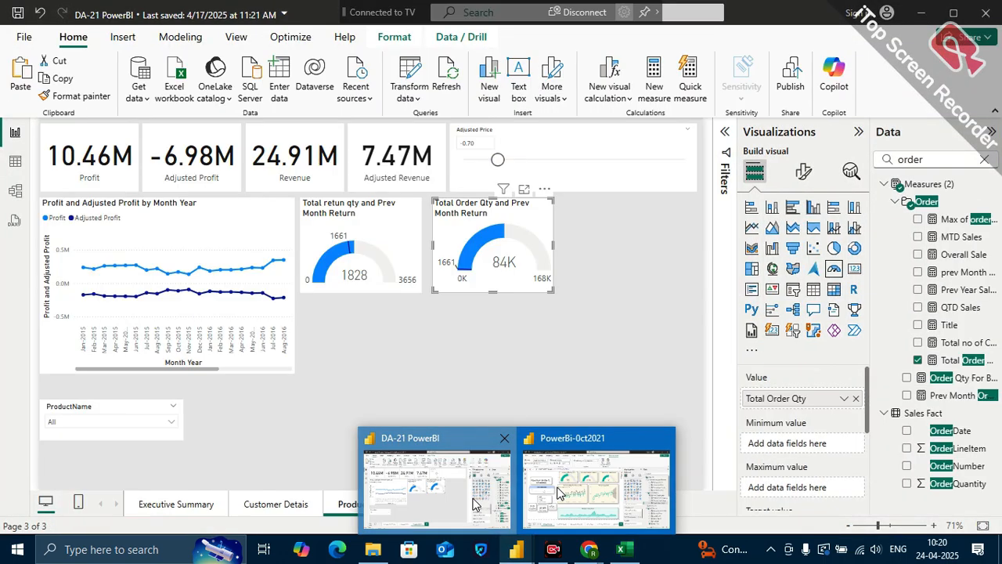
{"action": "left_click", "coordinate": [474, 501]}
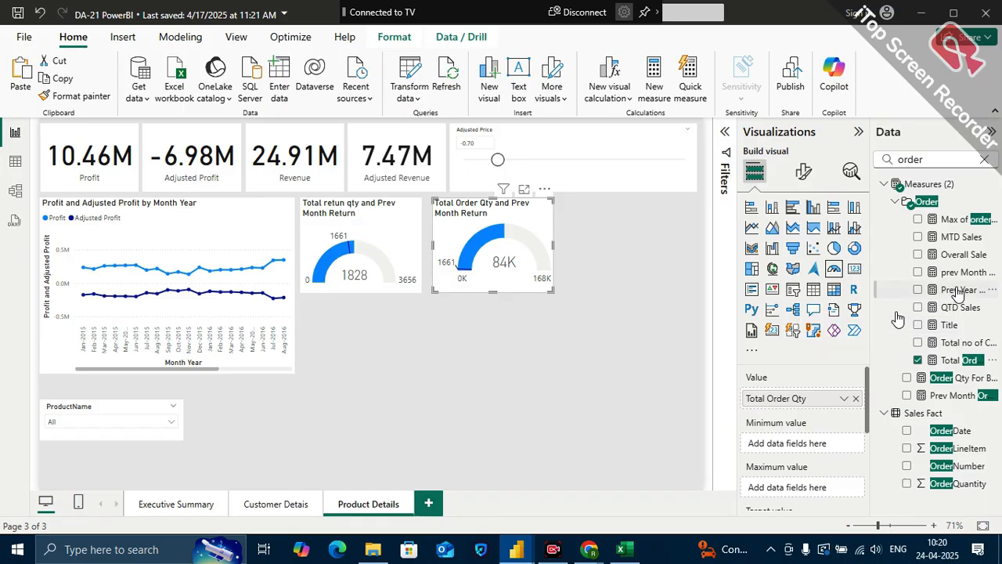
{"action": "left_click", "coordinate": [986, 159]}
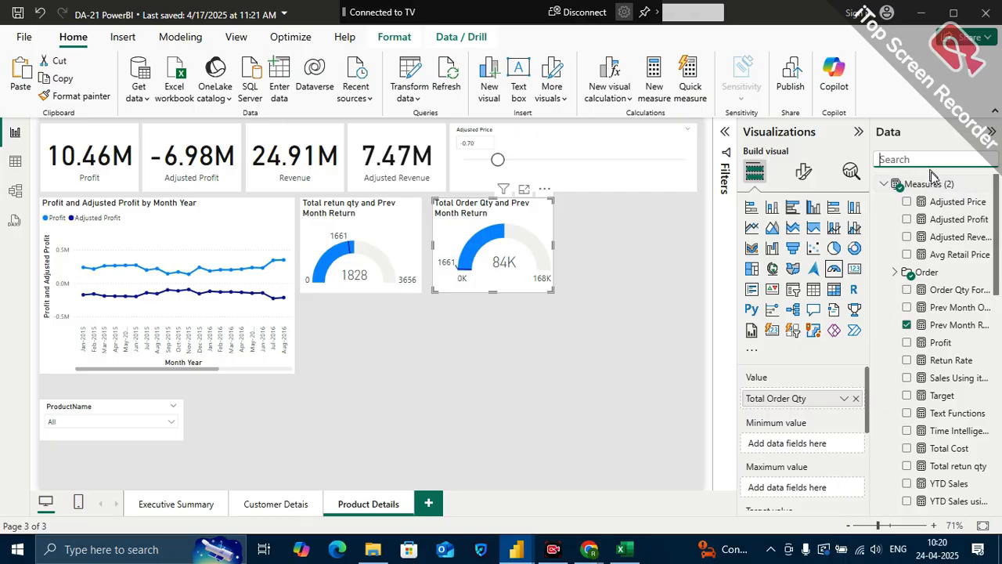
{"action": "type", "text": "pre"}
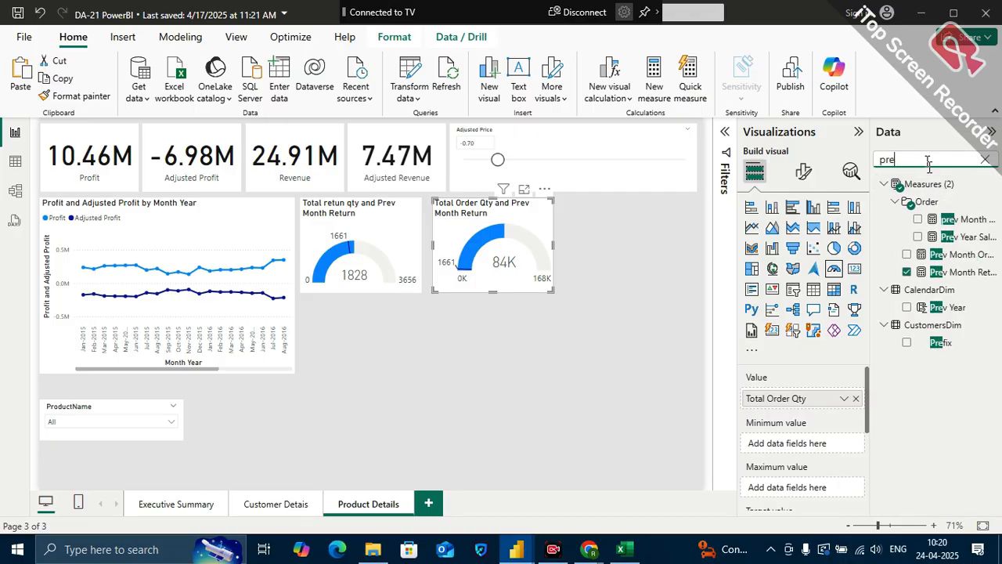
{"action": "left_click", "coordinate": [972, 256]}
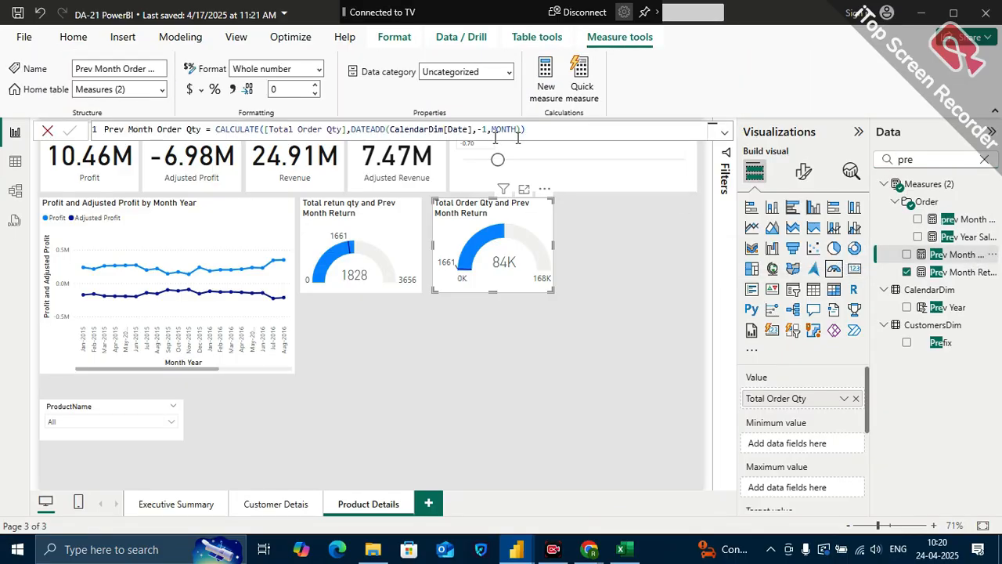
Create a measure in the Measures (2) table: Target for Order qty = [Prev Month Order Qty]*1.1
{"action": "right_click", "coordinate": [991, 191]}
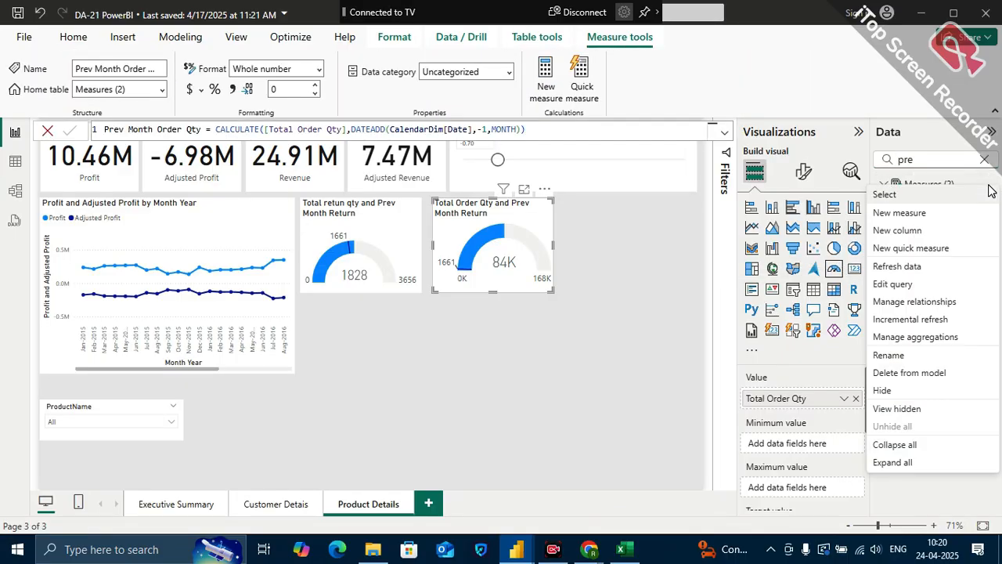
{"action": "left_click", "coordinate": [902, 213]}
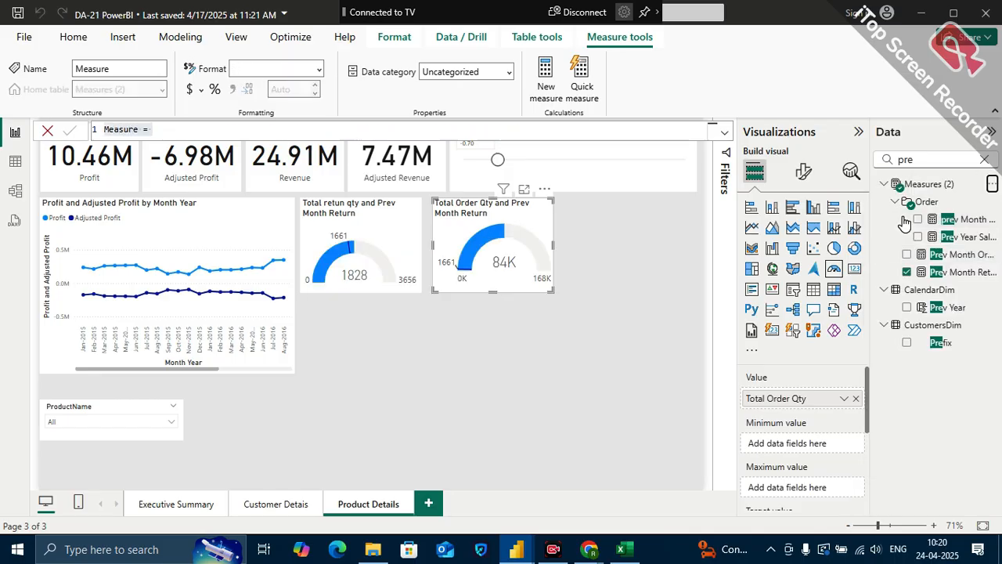
{"action": "type", "text": "Target"}
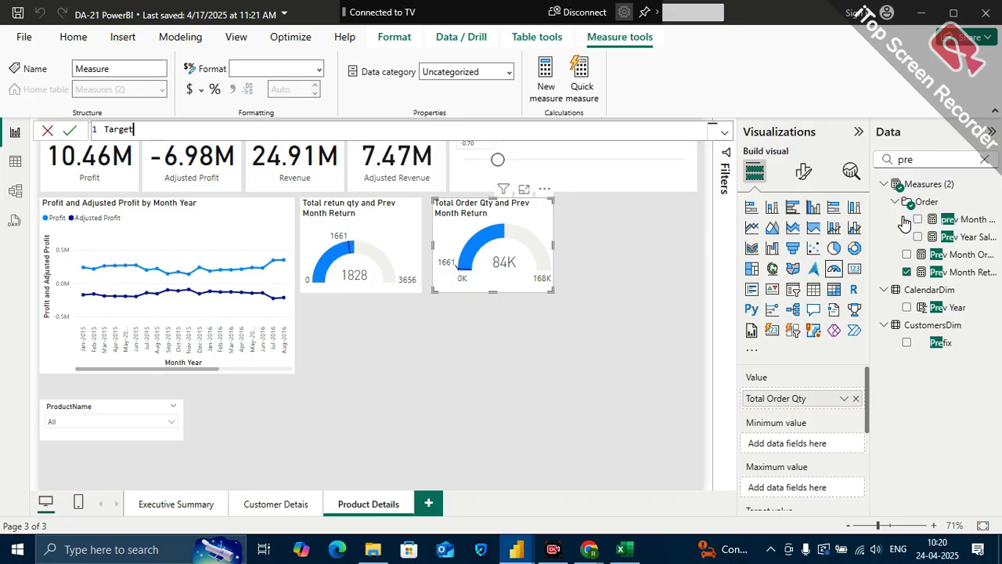
{"action": "type", "text": " for Order qty = "}
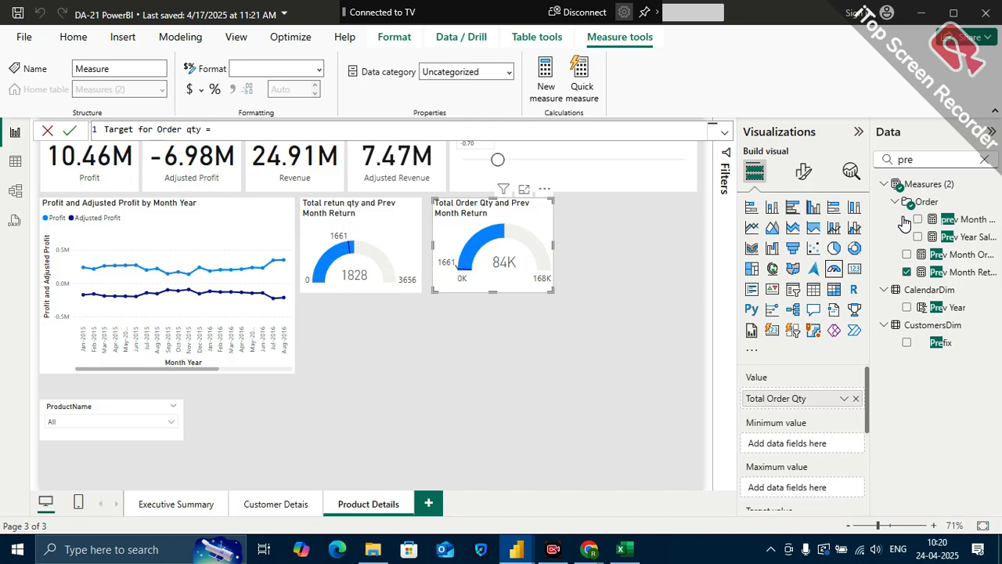
{"action": "type", "text": "prev"}
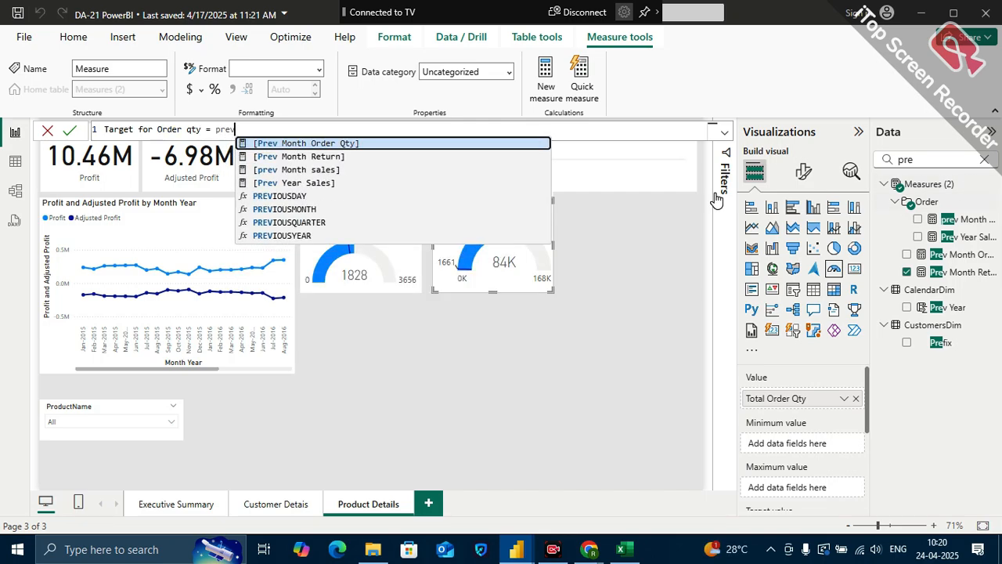
{"action": "left_click", "coordinate": [487, 143]}
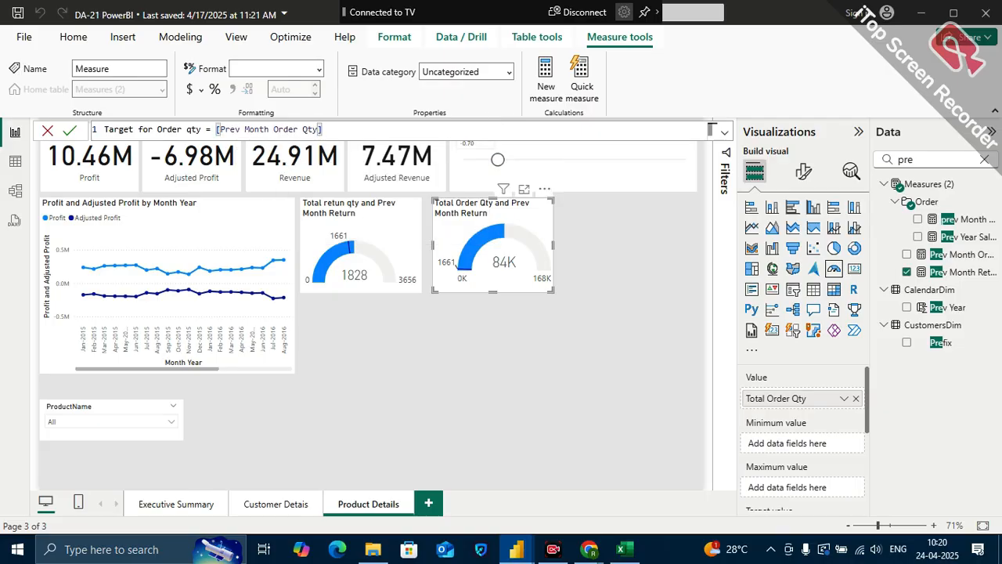
{"action": "type", "text": "*1.1"}
{"action": "key", "text": "Return"}
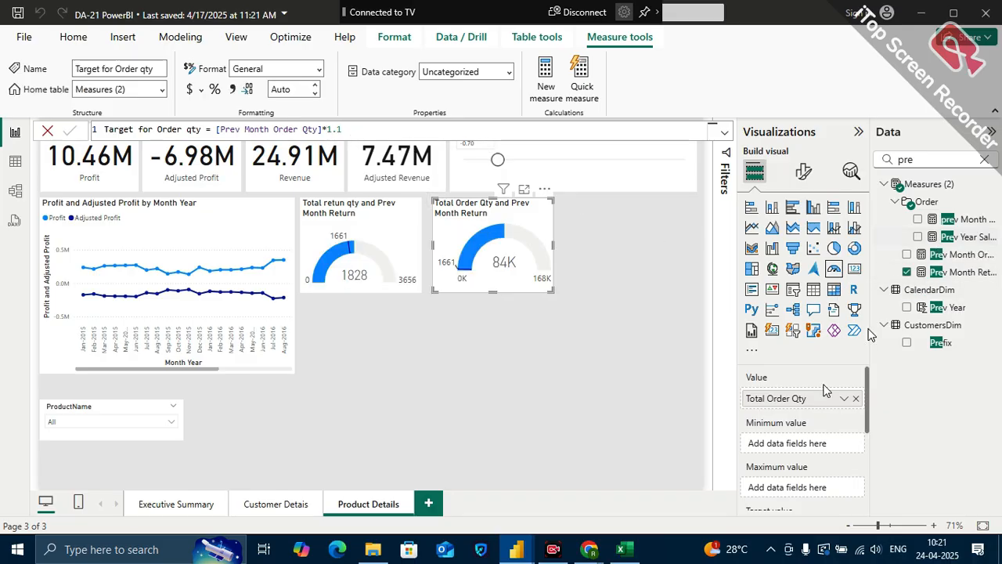
Clear the field search and replace the order gauge's target value, Prev Month Return, with Target for Order qty
{"action": "left_click", "coordinate": [984, 159]}
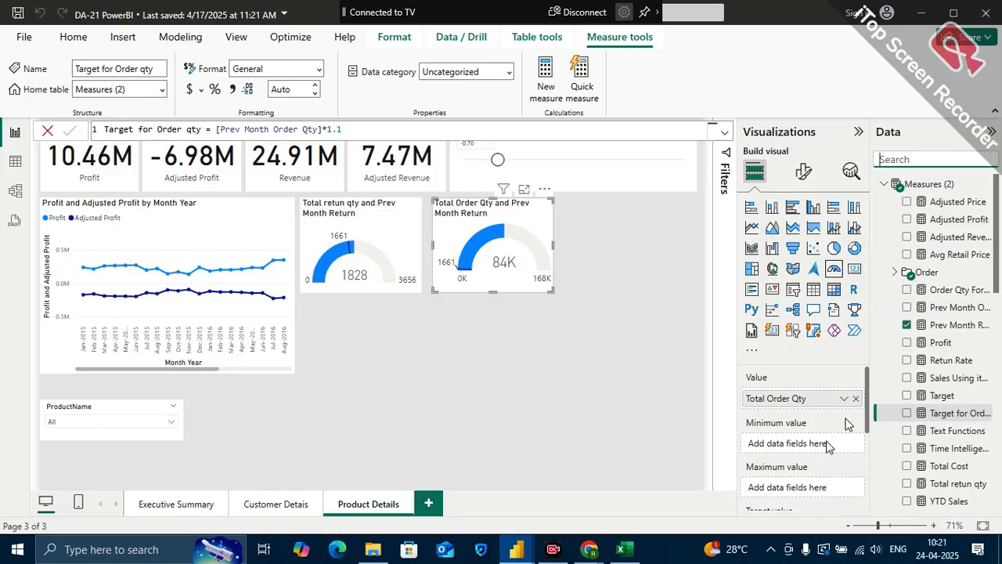
{"action": "scroll", "coordinate": [809, 466], "scroll_direction": "down", "scroll_amount": 1}
{"action": "scroll", "coordinate": [806, 464], "scroll_direction": "down", "scroll_amount": 1}
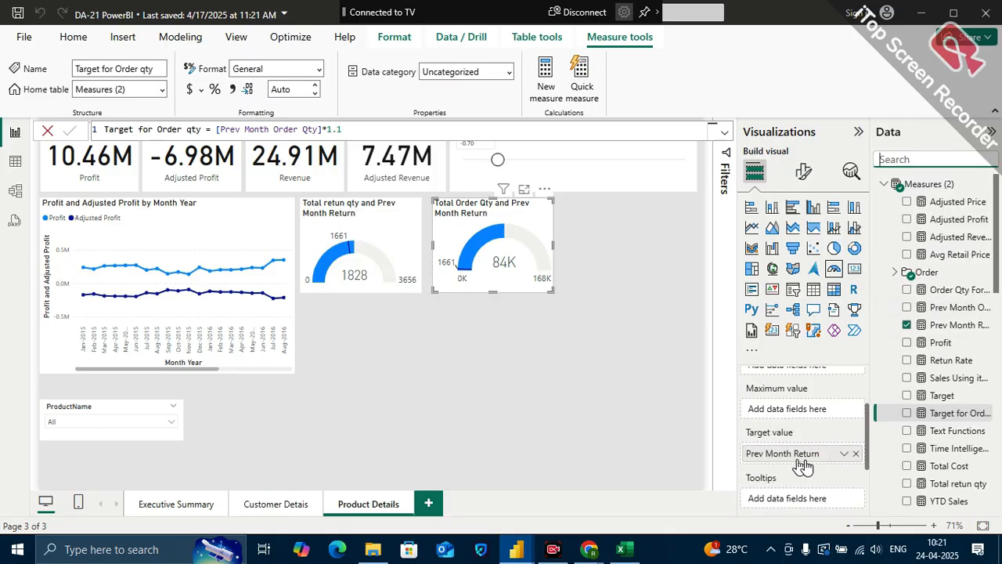
{"action": "left_click", "coordinate": [856, 455]}
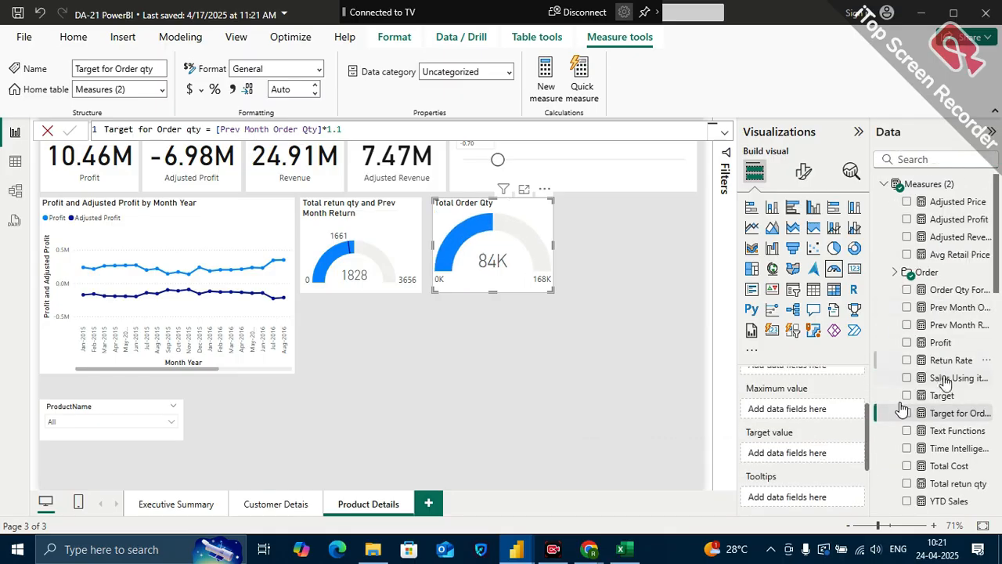
{"action": "left_click_drag", "start_coordinate": [949, 423], "coordinate": [807, 454]}
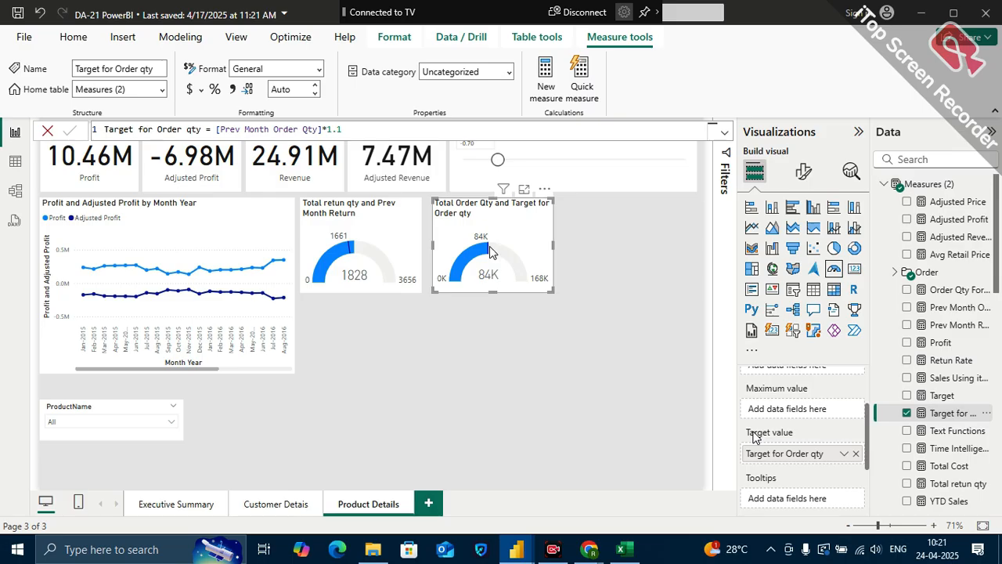
{"action": "scroll", "coordinate": [489, 251], "scroll_direction": "up", "scroll_amount": 5, "text": "ctrl"}
{"action": "scroll", "coordinate": [490, 245], "scroll_direction": "down", "scroll_amount": 1, "text": "ctrl"}
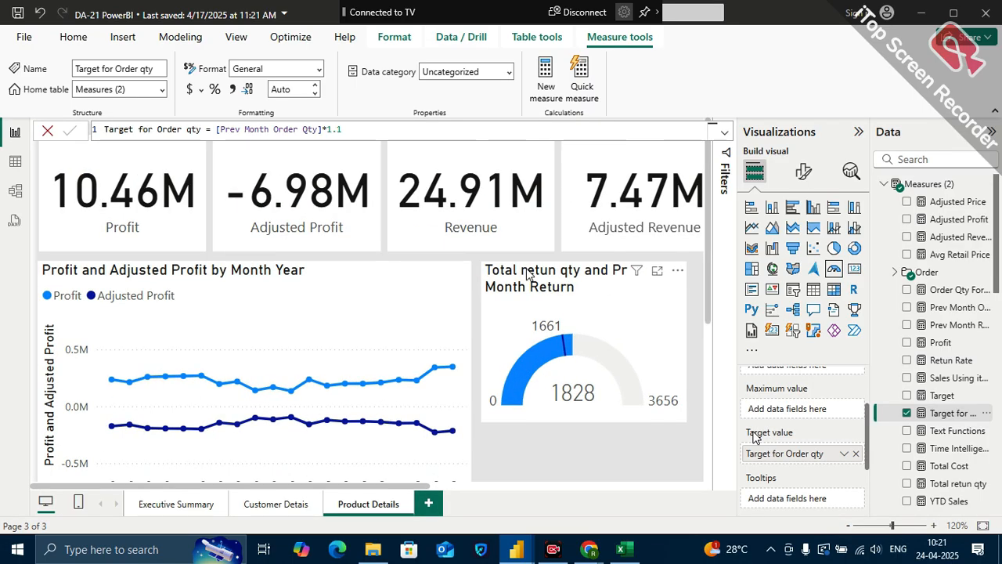
{"action": "left_click", "coordinate": [983, 526]}
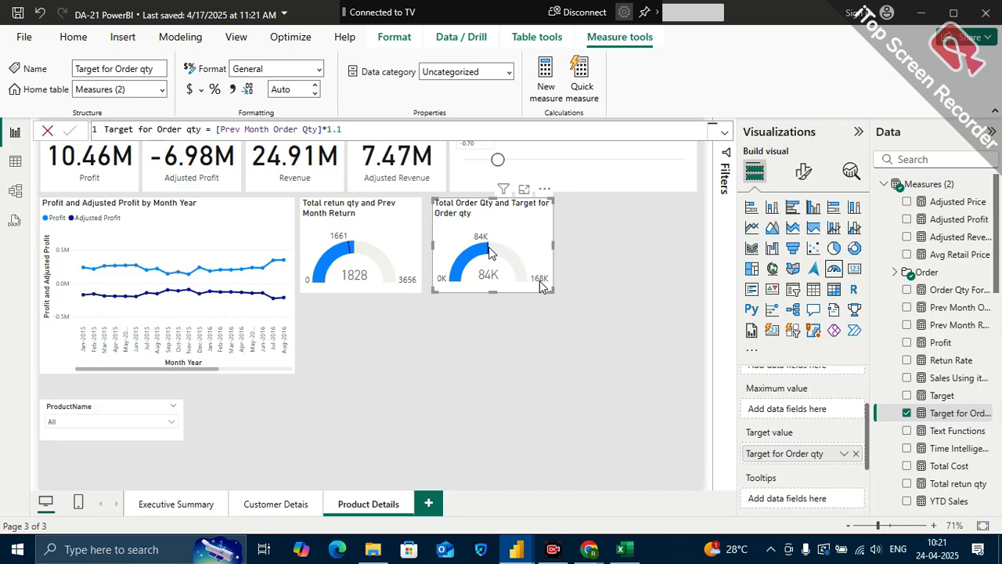
{"action": "mouse_move", "coordinate": [486, 251]}
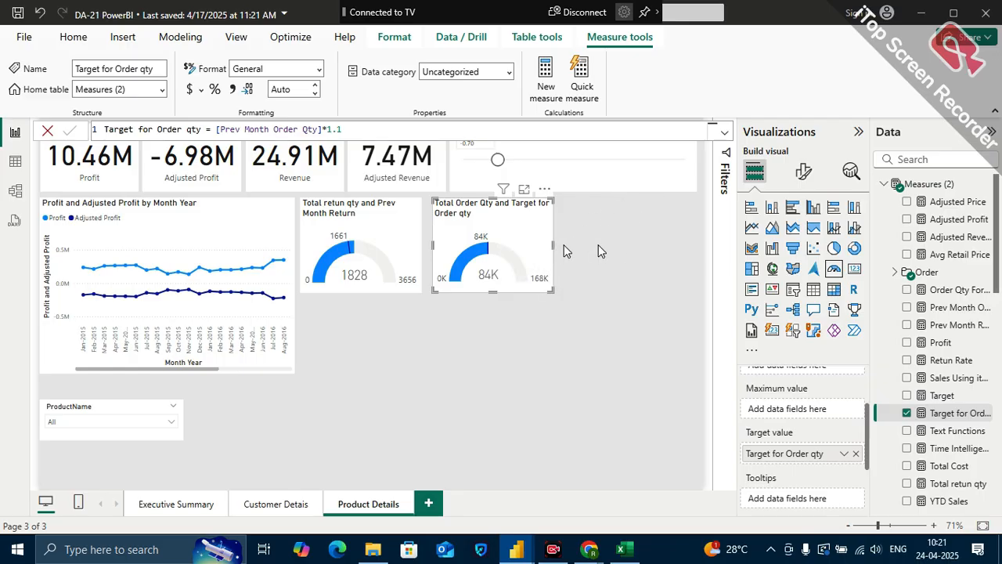
Enlarge both gauges to matching heights and arrange them side by side, with the order gauge ending under the Adjusted Price slicer's outer edge
{"action": "left_click_drag", "start_coordinate": [525, 227], "coordinate": [548, 229]}
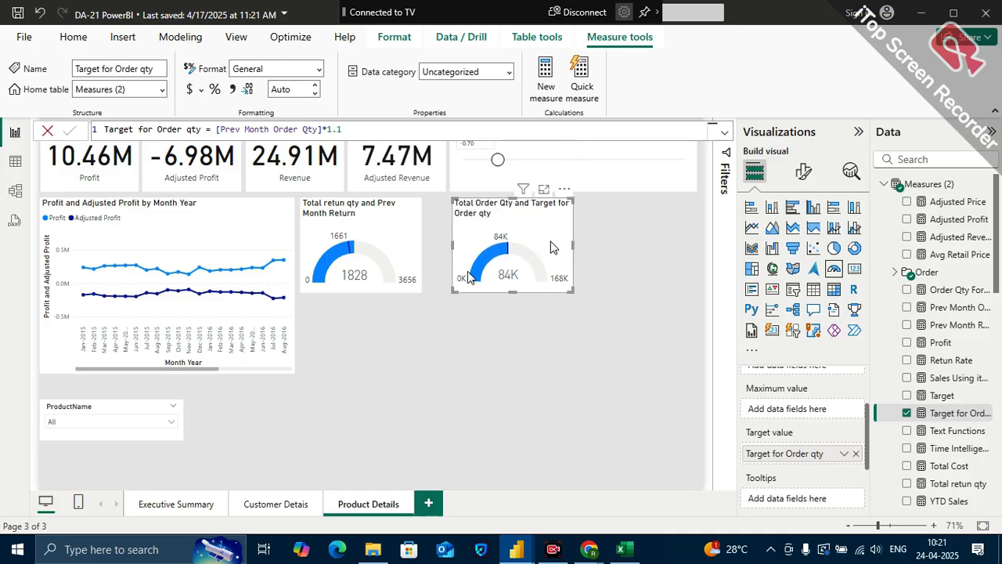
{"action": "left_click", "coordinate": [419, 291]}
{"action": "left_click_drag", "start_coordinate": [419, 288], "coordinate": [443, 290]}
{"action": "left_click_drag", "start_coordinate": [540, 217], "coordinate": [640, 225]}
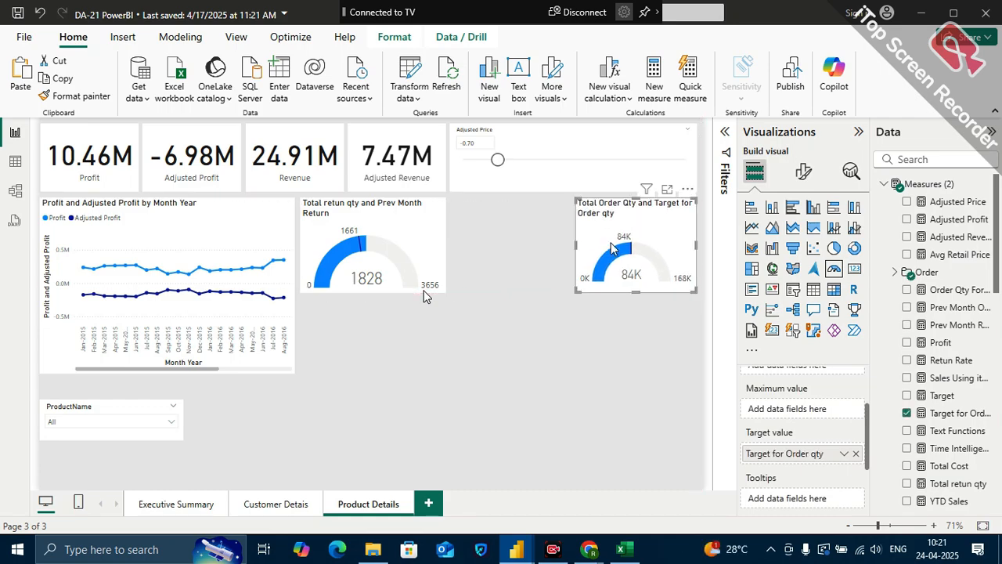
{"action": "left_click_drag", "start_coordinate": [577, 291], "coordinate": [534, 349]}
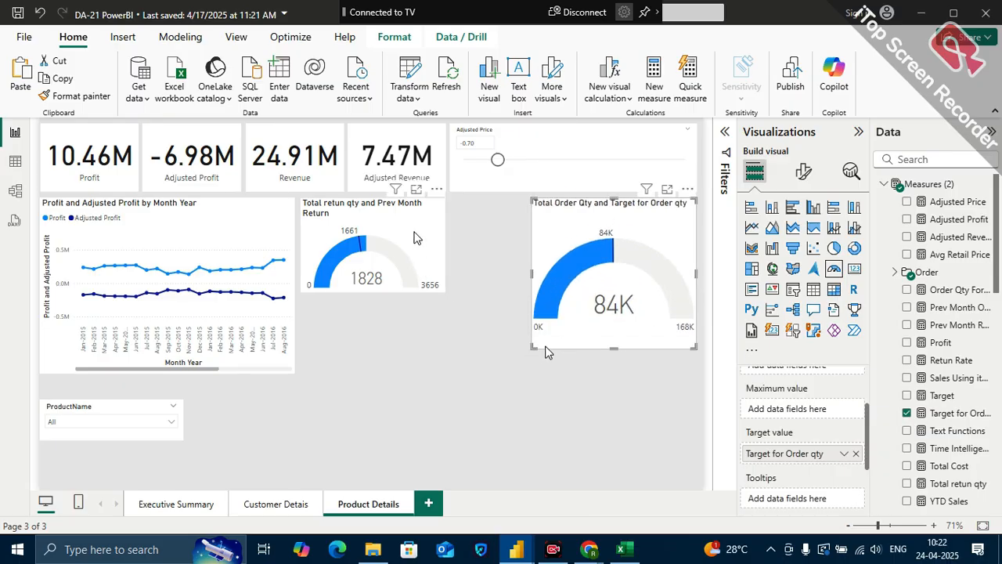
{"action": "left_click", "coordinate": [443, 286]}
{"action": "left_click_drag", "start_coordinate": [444, 289], "coordinate": [510, 324]}
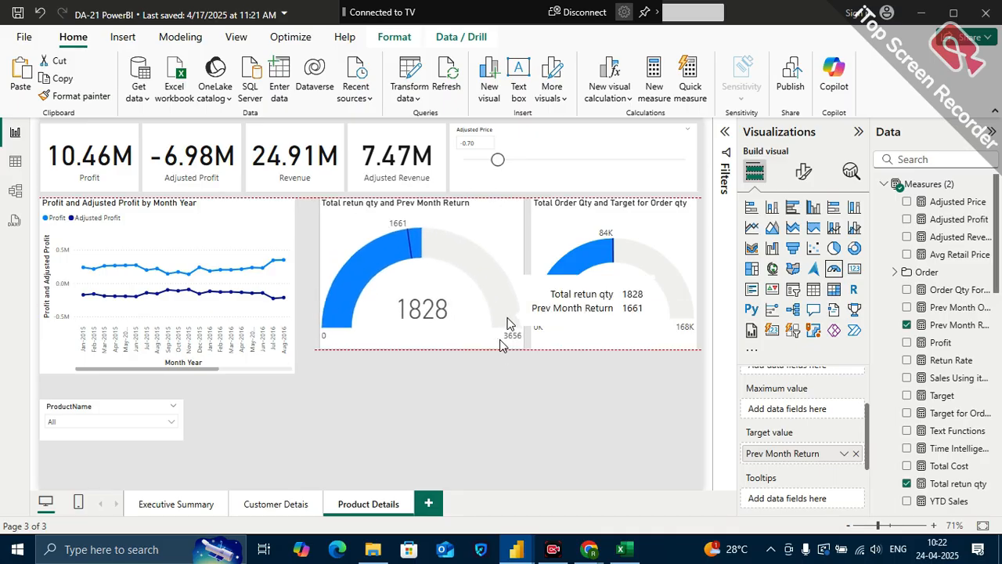
Widen the profit line chart toward the return gauge and shorten it to align with the gauges' lower edge
{"action": "left_click", "coordinate": [269, 369]}
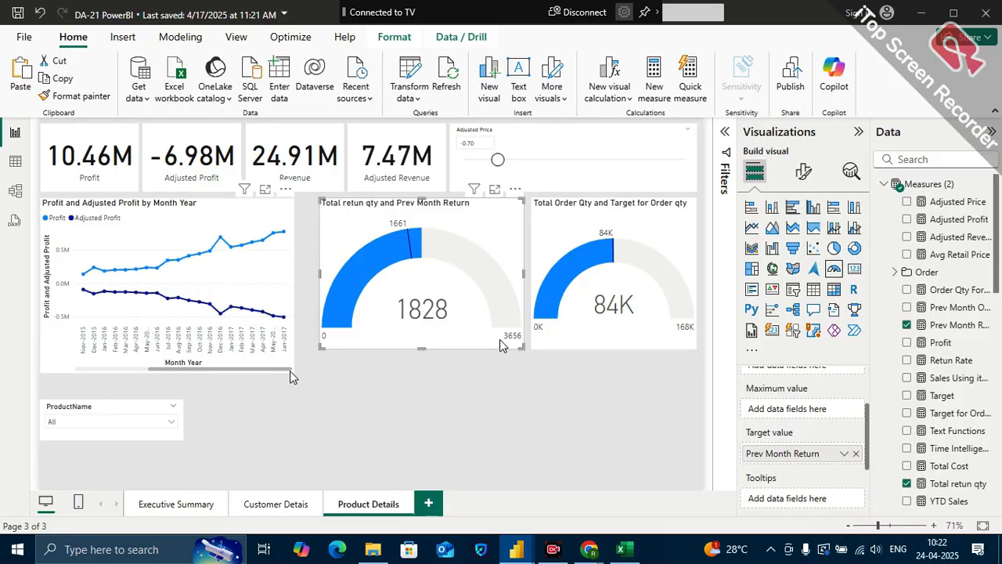
{"action": "left_click", "coordinate": [289, 370]}
{"action": "left_click_drag", "start_coordinate": [290, 371], "coordinate": [305, 351]}
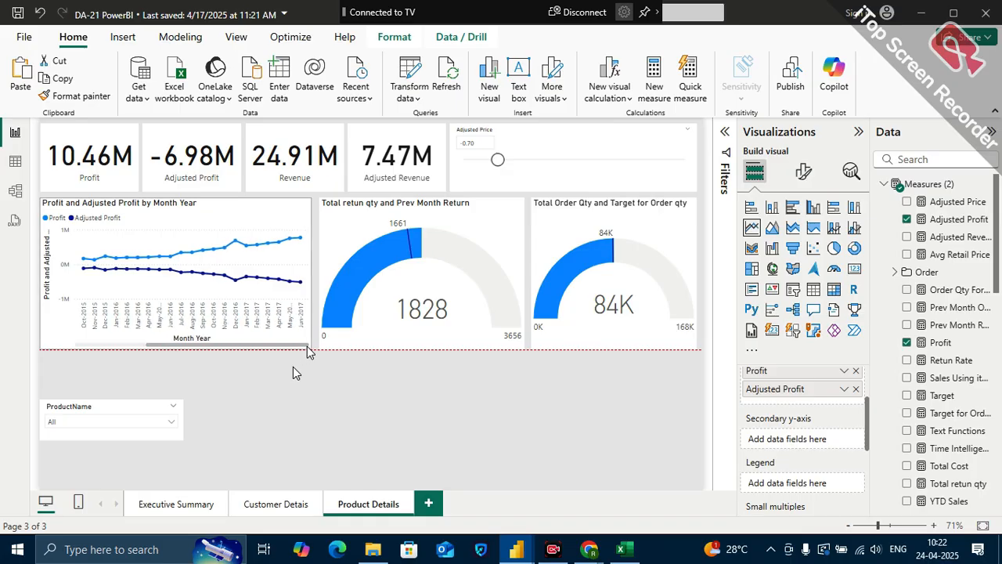
{"action": "left_click", "coordinate": [296, 411]}
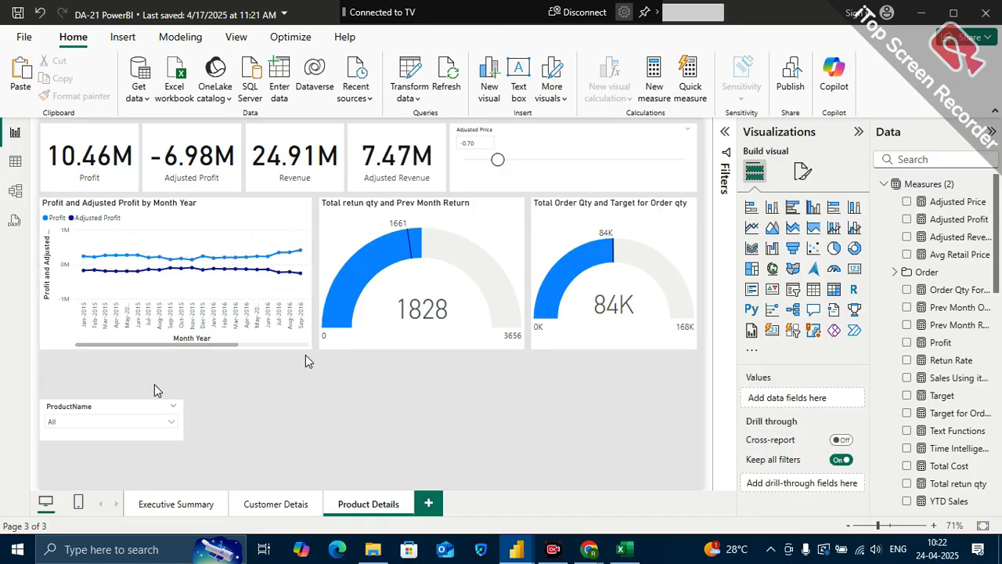
Move the ProductName slicer below the order gauge, then delete it from the page
{"action": "left_click_drag", "start_coordinate": [90, 416], "coordinate": [587, 406]}
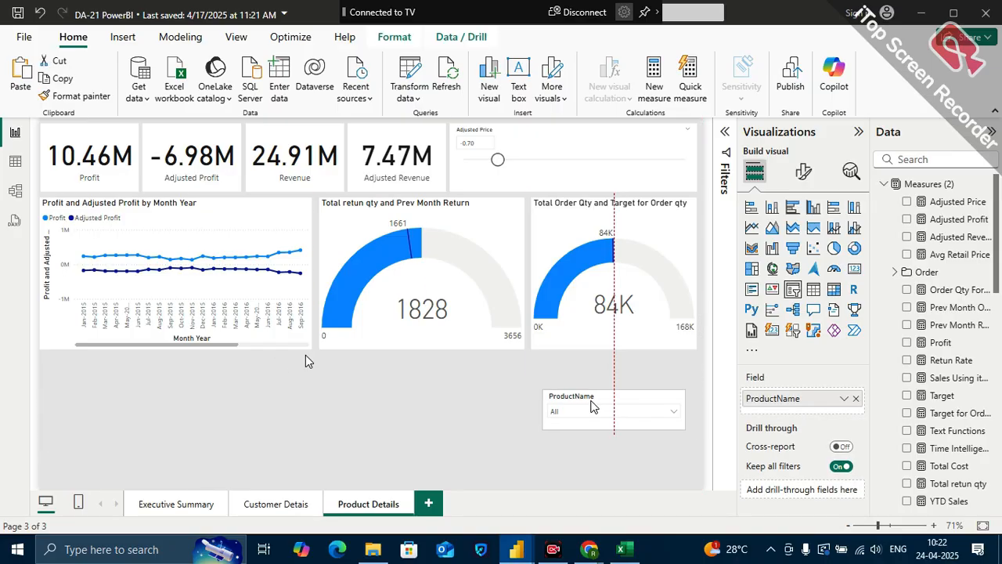
{"action": "left_click", "coordinate": [339, 416]}
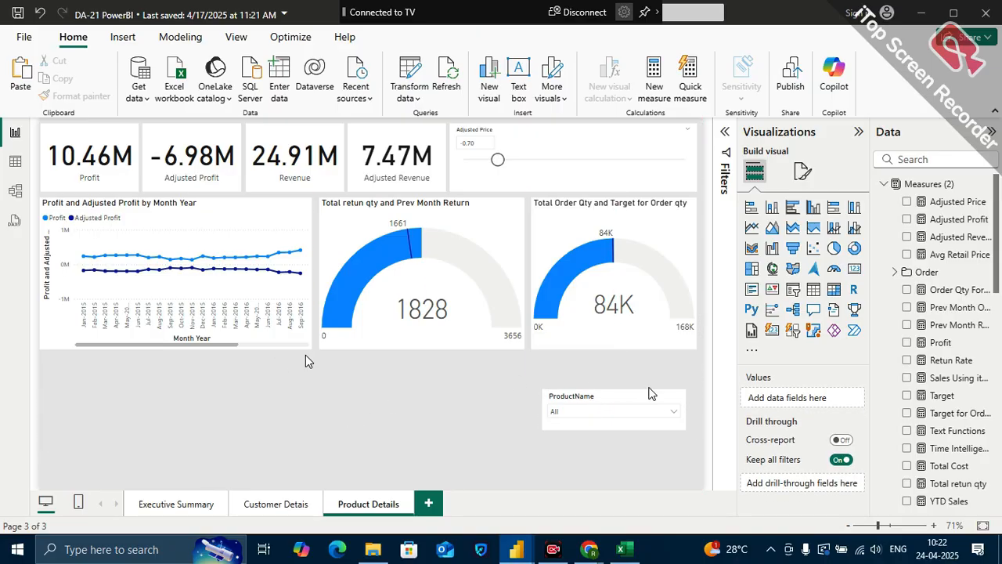
{"action": "left_click", "coordinate": [625, 399]}
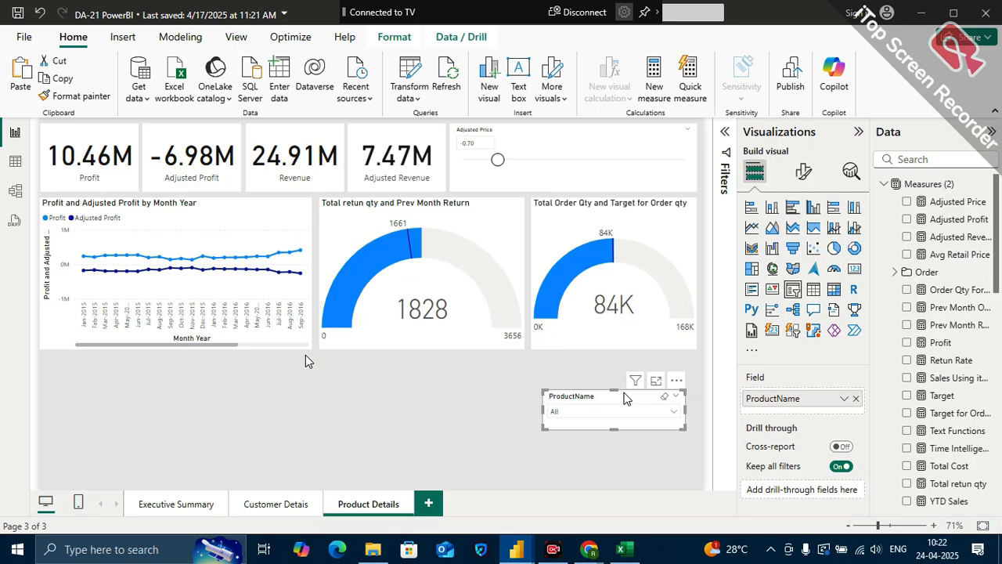
{"action": "key", "text": "Delete"}
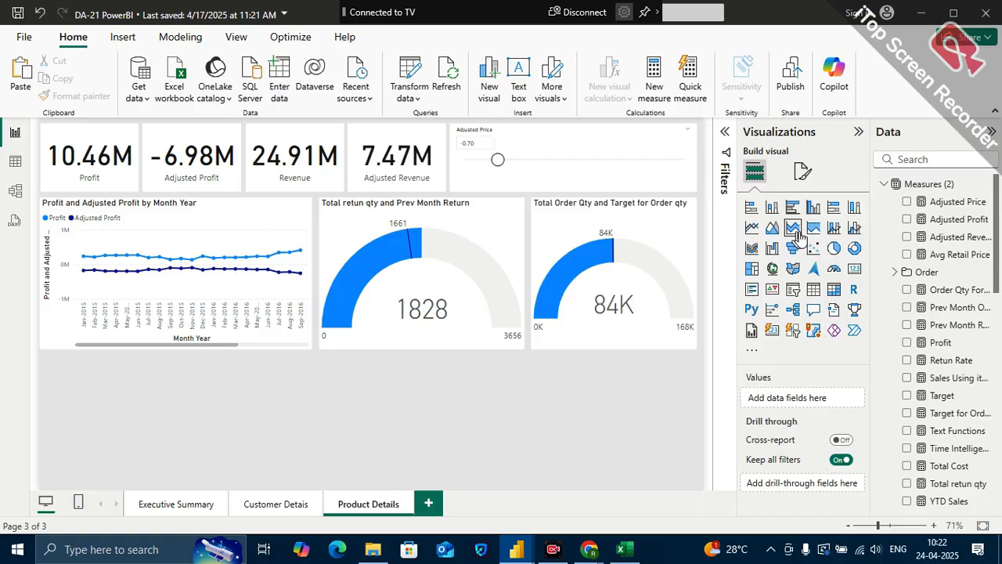
Add an area chart below the profit line chart and widen it to the order gauge's outer edge
{"action": "left_click", "coordinate": [773, 228]}
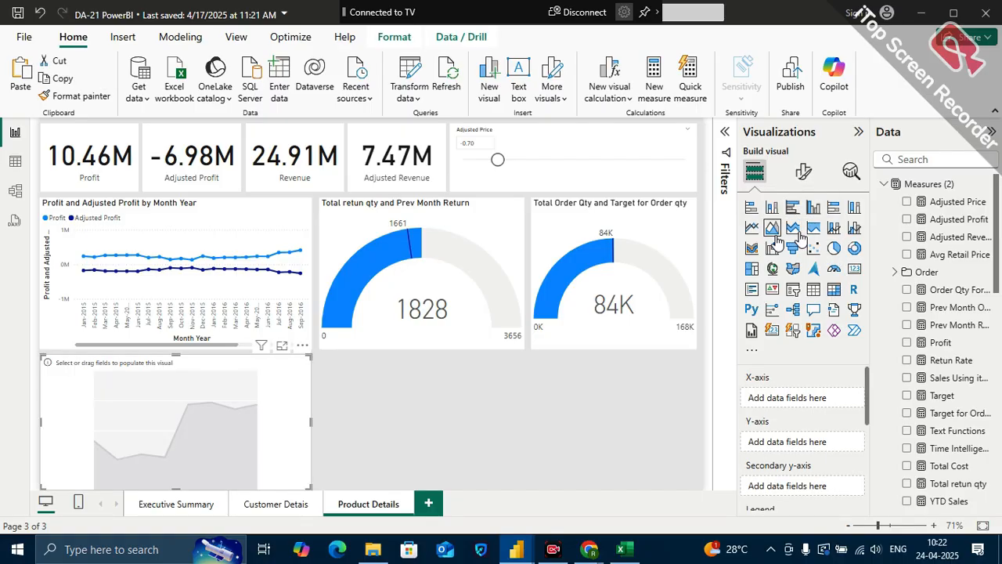
{"action": "left_click_drag", "start_coordinate": [312, 423], "coordinate": [696, 400]}
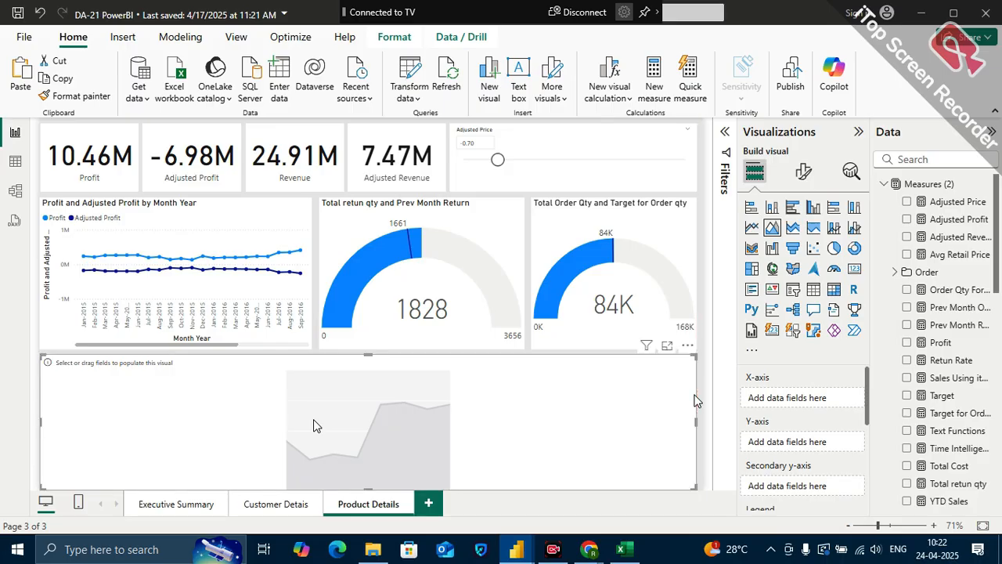
Assign the Month Year field from CalendarDim to the area chart's X-axis
{"action": "scroll", "coordinate": [861, 448], "scroll_direction": "down", "scroll_amount": 1}
{"action": "scroll", "coordinate": [861, 449], "scroll_direction": "up", "scroll_amount": 1}
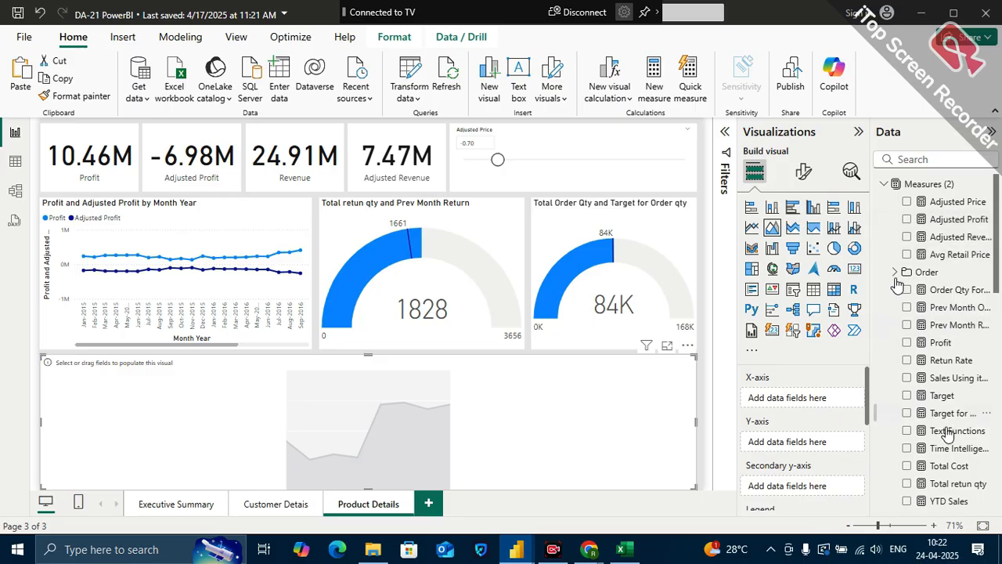
{"action": "scroll", "coordinate": [947, 439], "scroll_direction": "down", "scroll_amount": 3}
{"action": "scroll", "coordinate": [948, 442], "scroll_direction": "up", "scroll_amount": 2}
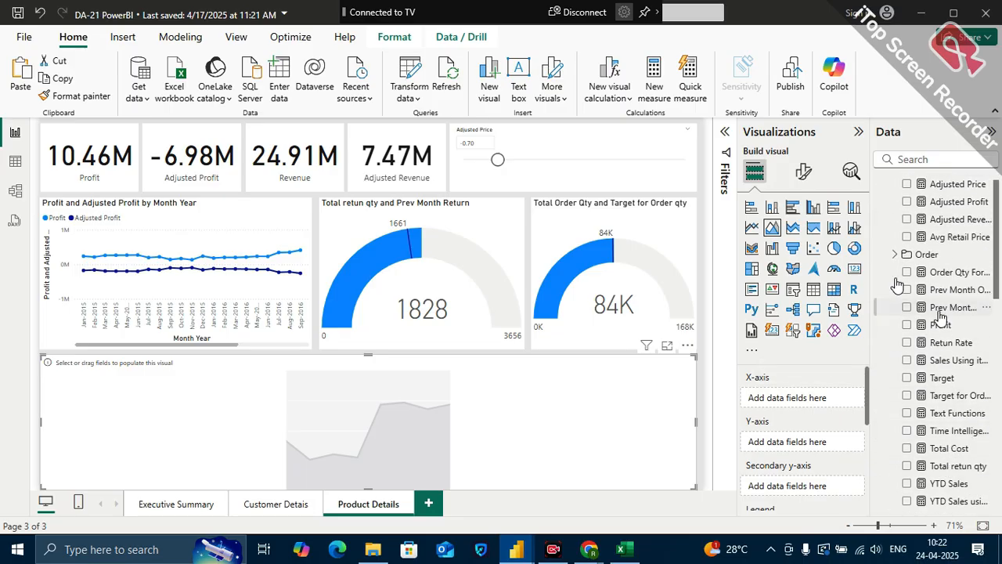
{"action": "scroll", "coordinate": [898, 284], "scroll_direction": "up", "scroll_amount": 1}
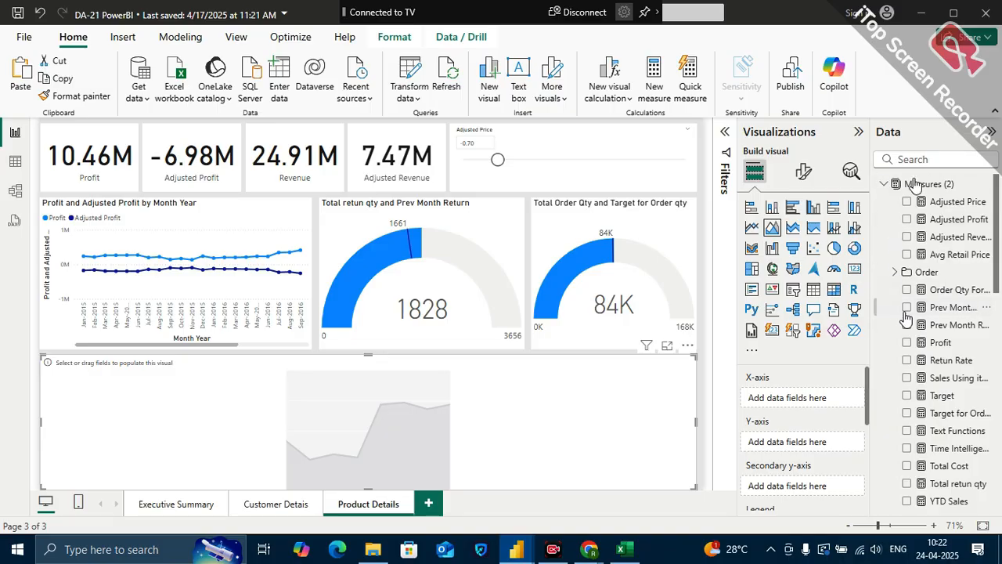
{"action": "scroll", "coordinate": [927, 398], "scroll_direction": "down", "scroll_amount": 13}
{"action": "scroll", "coordinate": [933, 403], "scroll_direction": "down", "scroll_amount": 3}
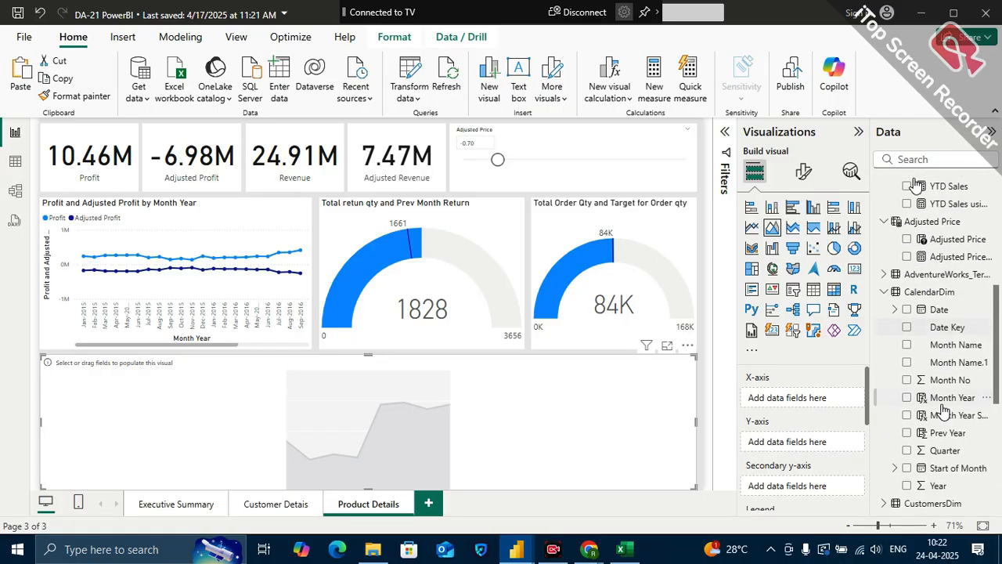
{"action": "left_click_drag", "start_coordinate": [945, 404], "coordinate": [798, 403]}
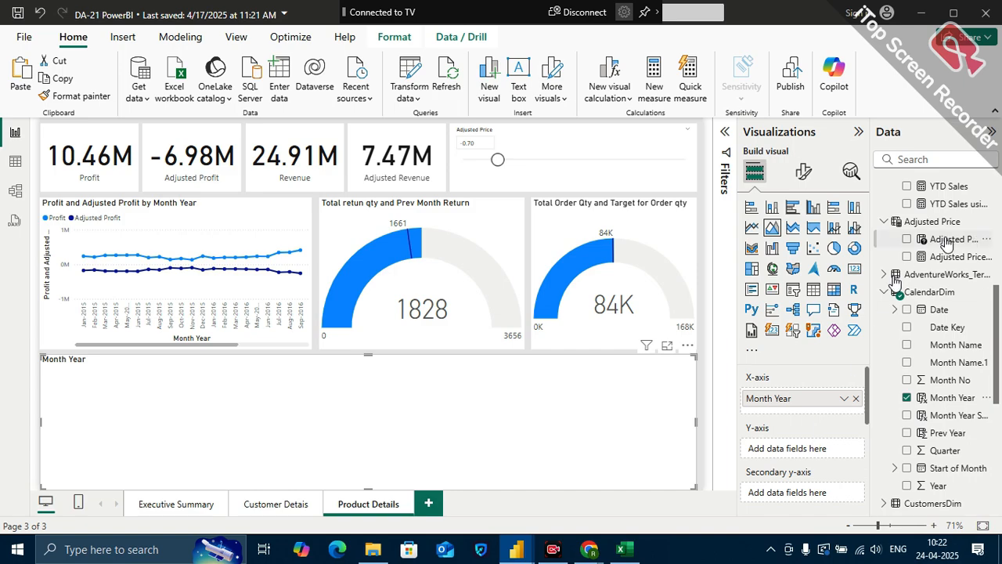
Search the fields for "tota" and assign Total Order Qty to the area chart's Y-axis
{"action": "scroll", "coordinate": [947, 246], "scroll_direction": "up", "scroll_amount": 10}
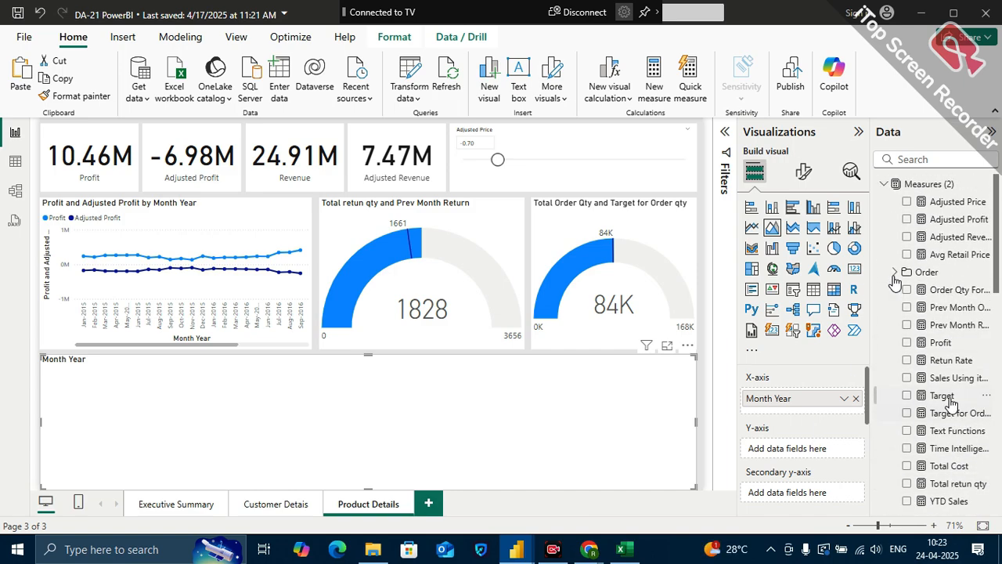
{"action": "left_click", "coordinate": [936, 159]}
{"action": "type", "text": "tota"}
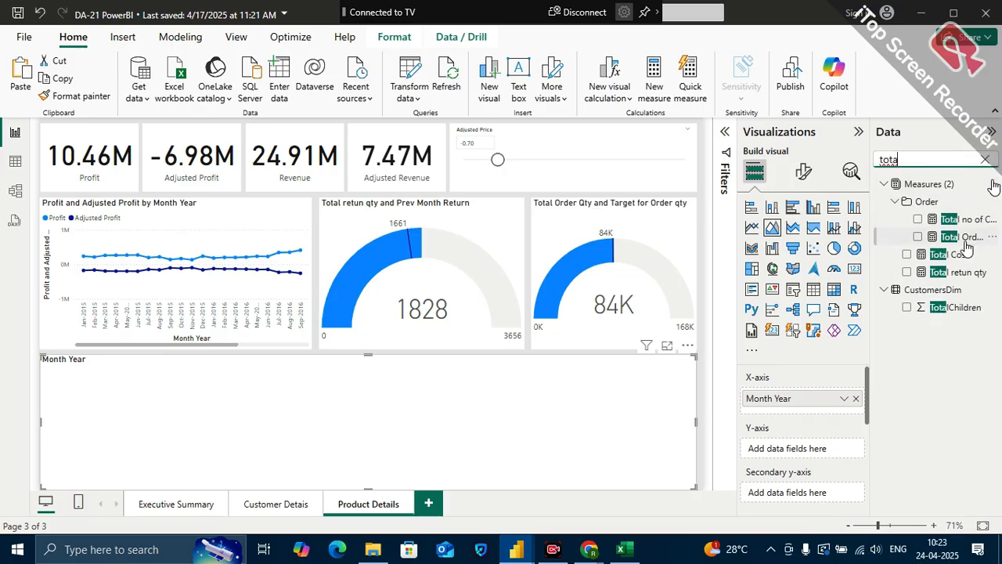
{"action": "left_click_drag", "start_coordinate": [965, 237], "coordinate": [836, 448]}
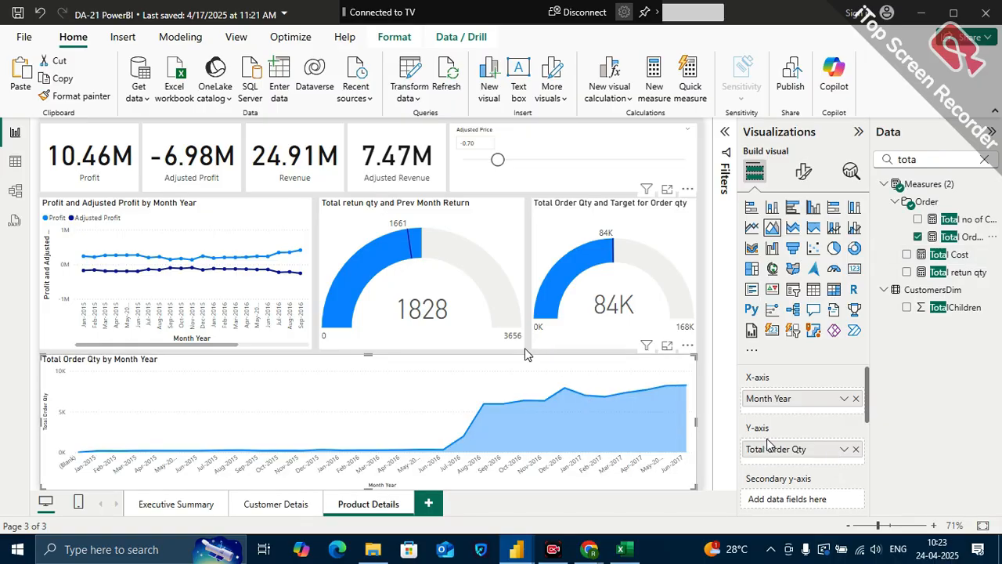
Review the Executive Summary page and return to the Product Details page
{"action": "mouse_move", "coordinate": [499, 384]}
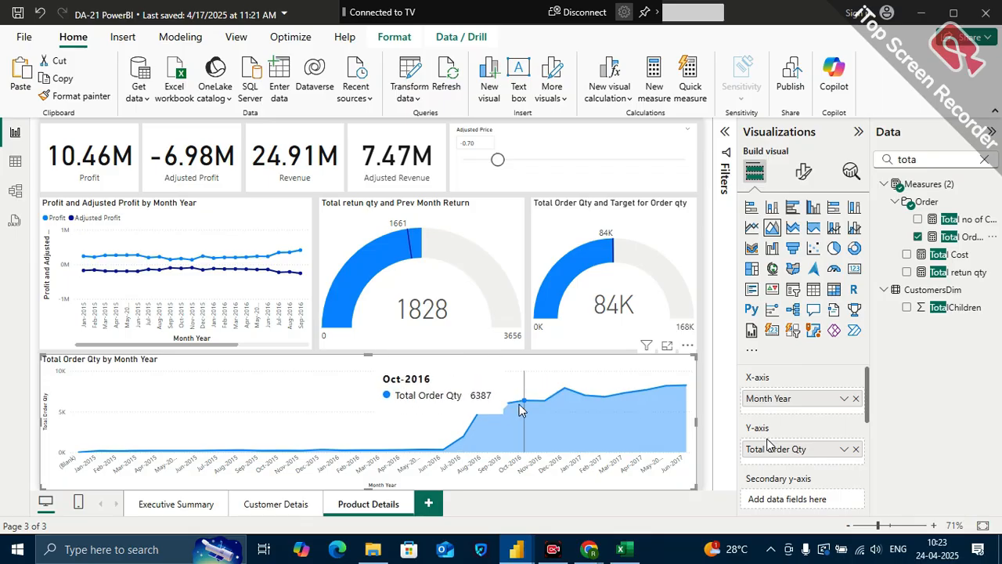
{"action": "left_click", "coordinate": [471, 184]}
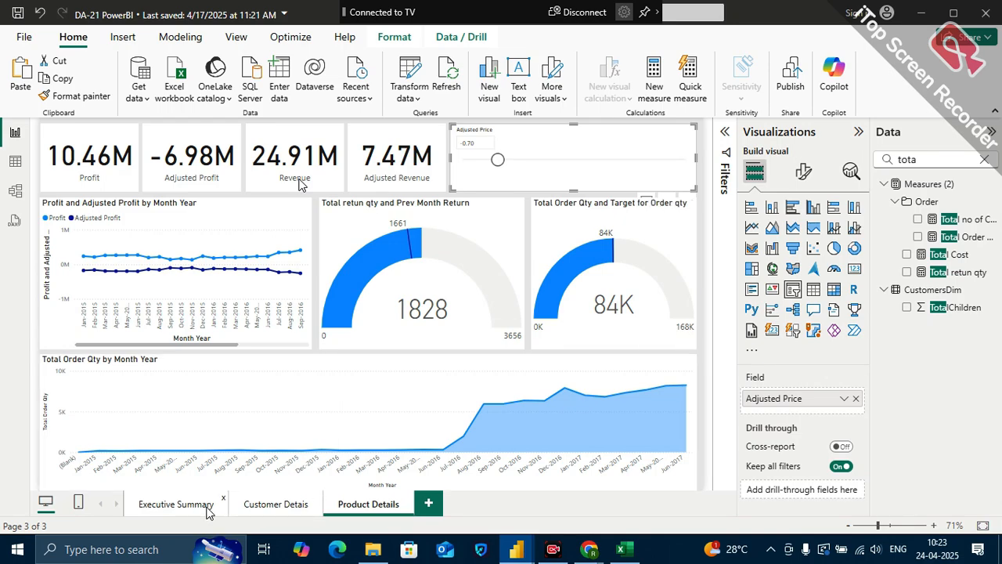
{"action": "left_click", "coordinate": [175, 504]}
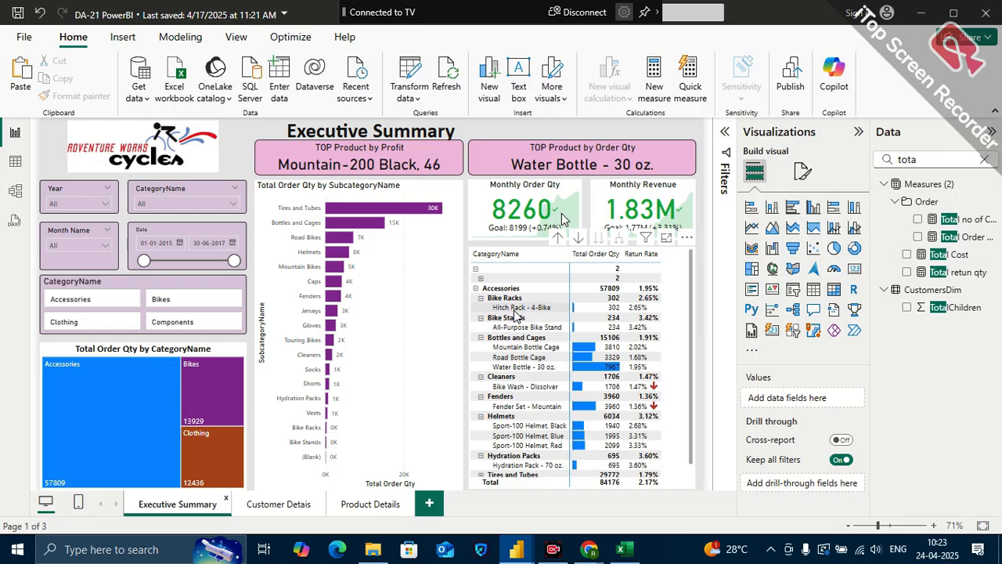
{"action": "left_click", "coordinate": [359, 505]}
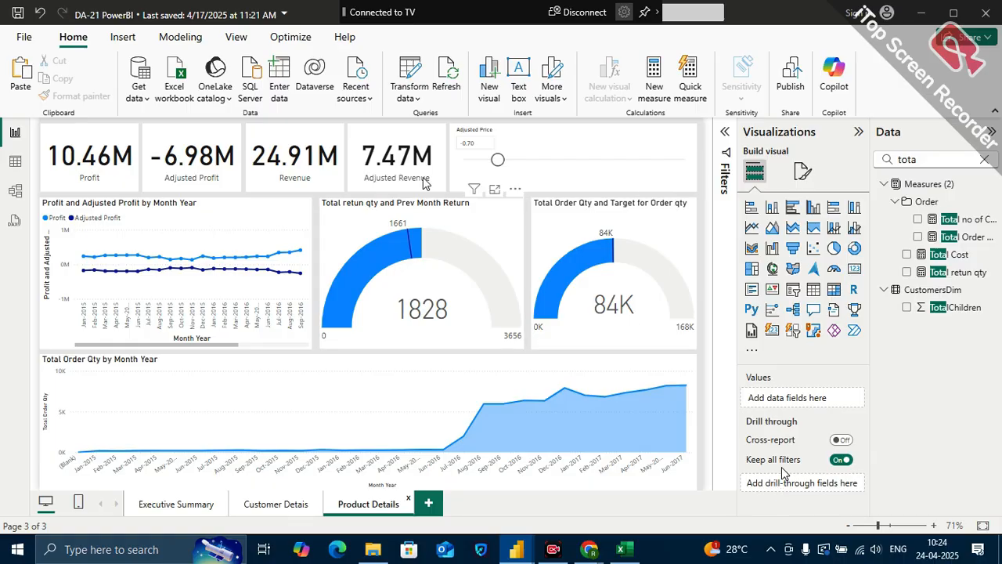
{"action": "mouse_move", "coordinate": [472, 259]}
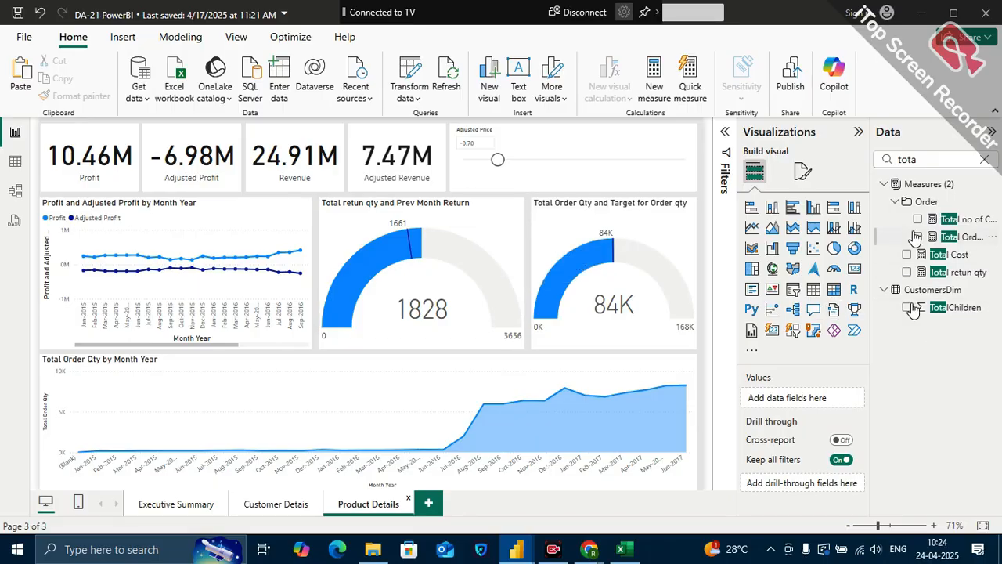
Search the fields for "prod" and add ProductName as the Product Details page's drill-through field
{"action": "left_click", "coordinate": [984, 159]}
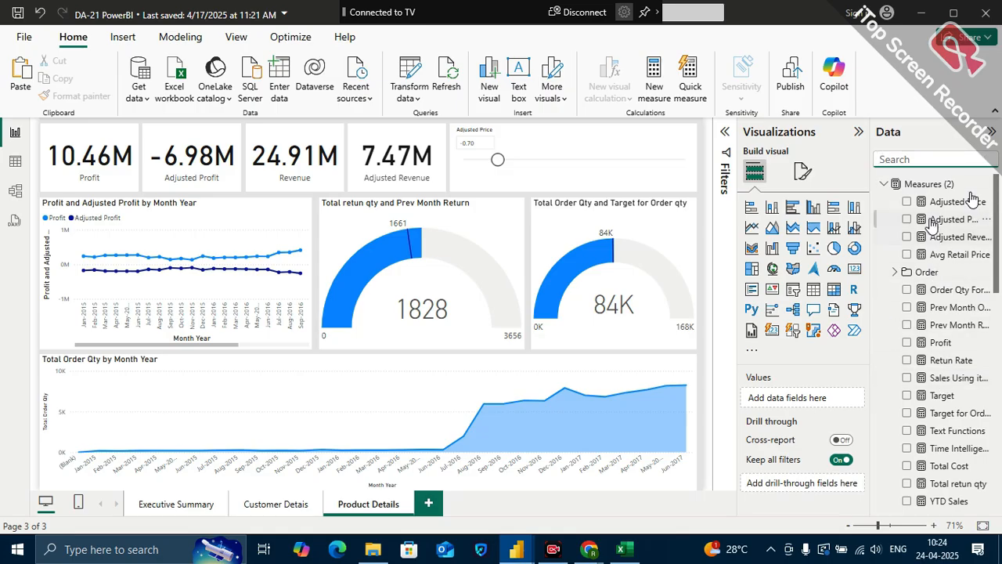
{"action": "type", "text": "prod"}
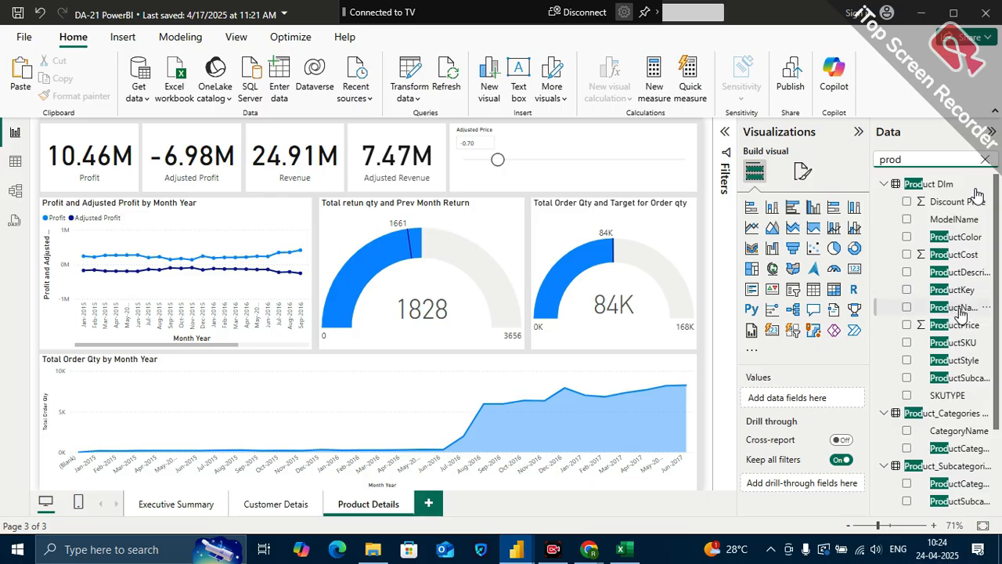
{"action": "left_click_drag", "start_coordinate": [959, 308], "coordinate": [824, 491]}
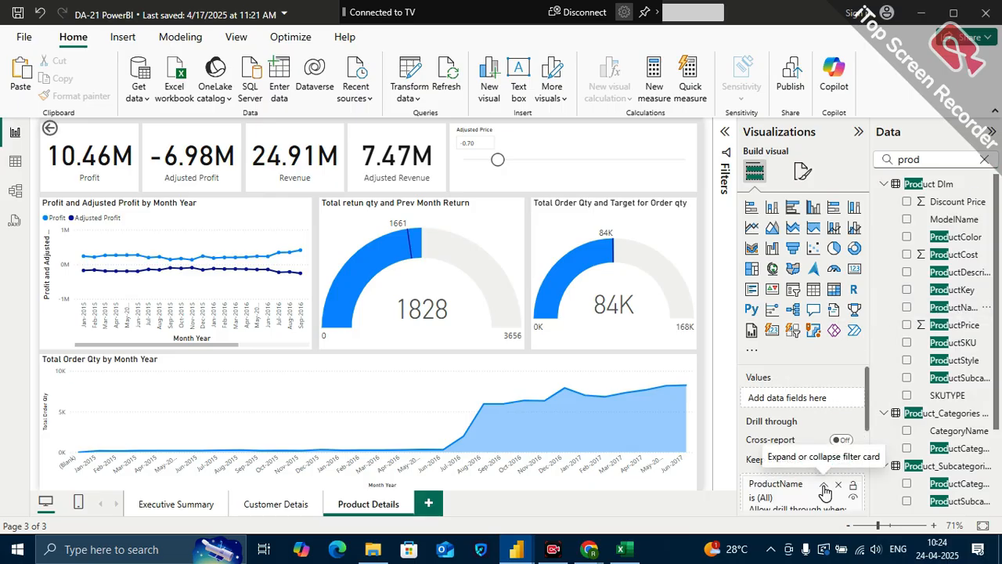
{"action": "left_click", "coordinate": [824, 491]}
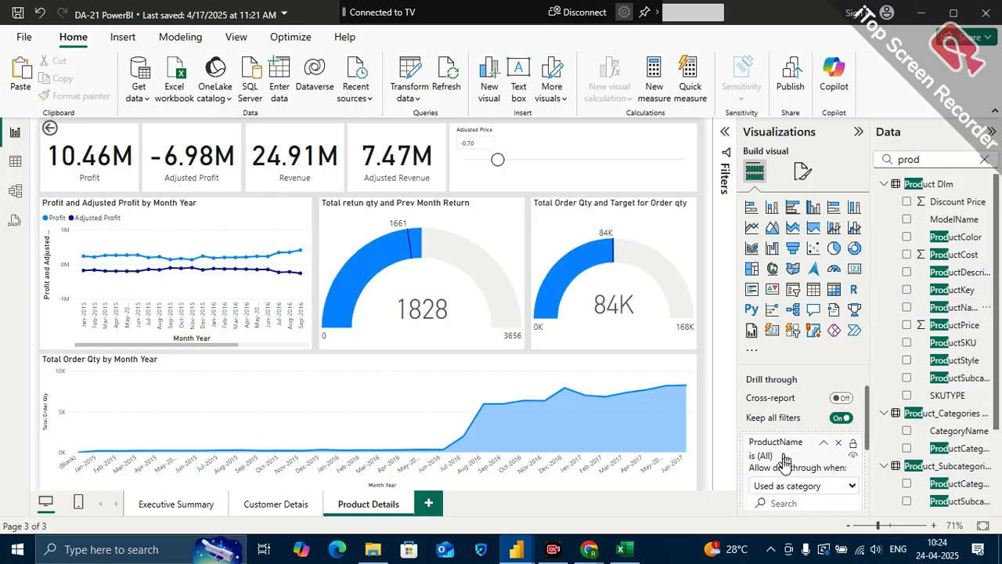
Check the drill-through options for the Hitch Rack - 4-Bike row on Executive Summary, then return to Product Details
{"action": "left_click", "coordinate": [177, 504]}
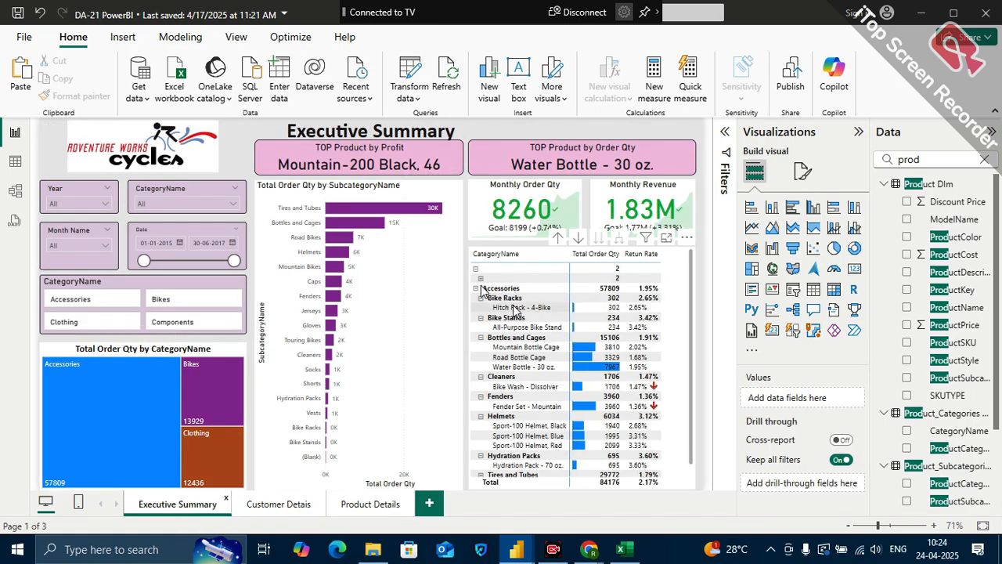
{"action": "right_click", "coordinate": [514, 311]}
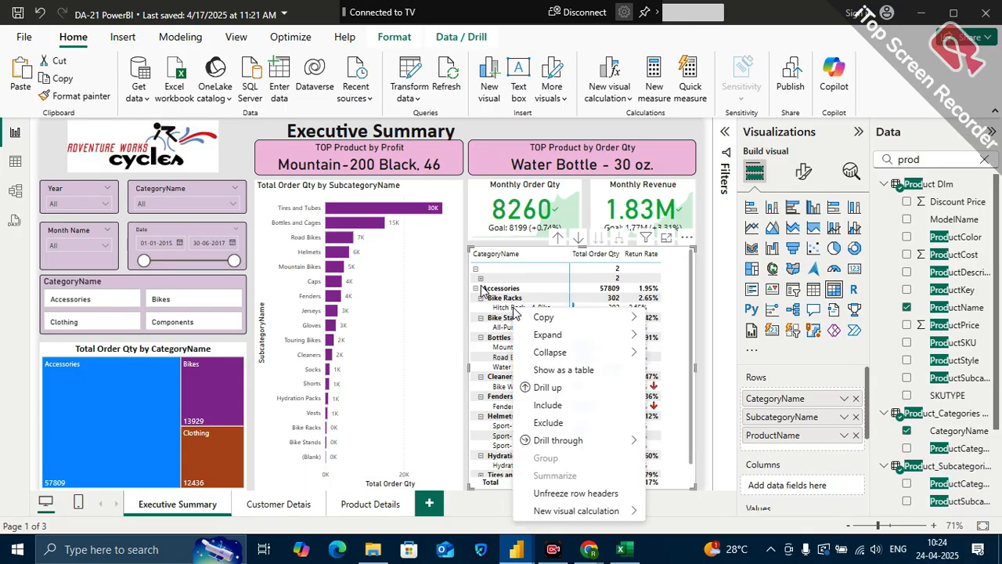
{"action": "mouse_move", "coordinate": [551, 444]}
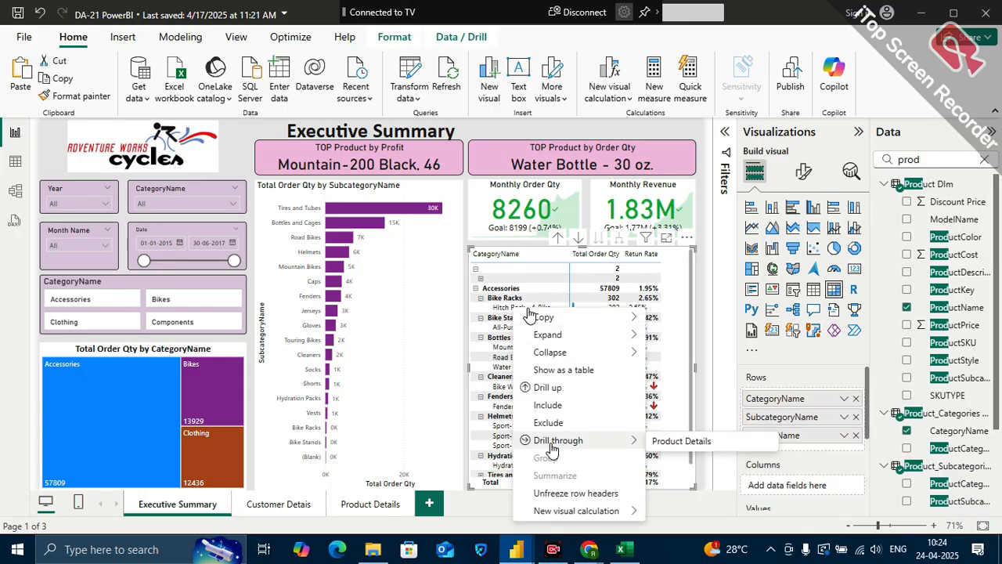
{"action": "left_click", "coordinate": [377, 505]}
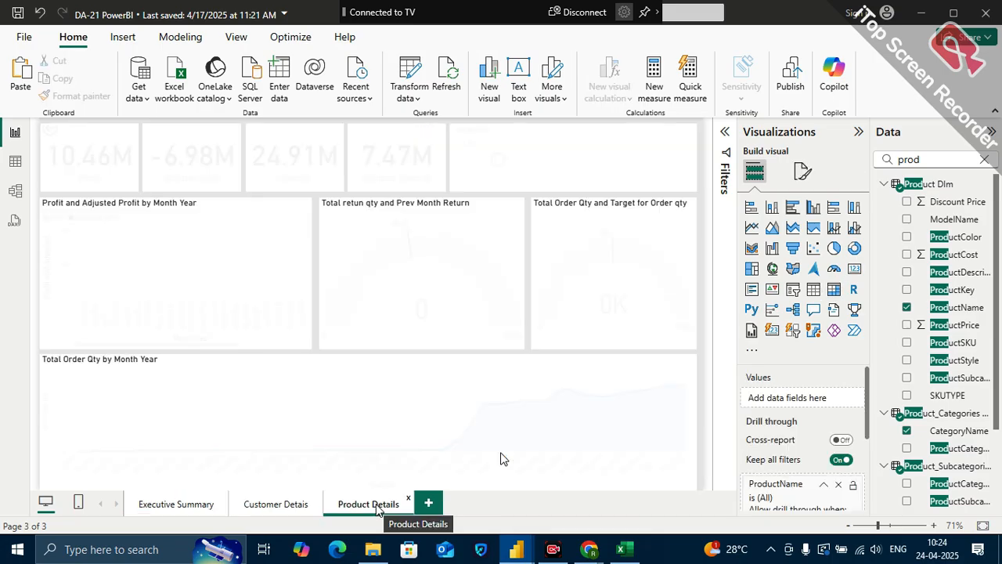
Remove the ProductName drill-through field and check the Mountain Bottle Cage row's options on Executive Summary
{"action": "left_click", "coordinate": [838, 490]}
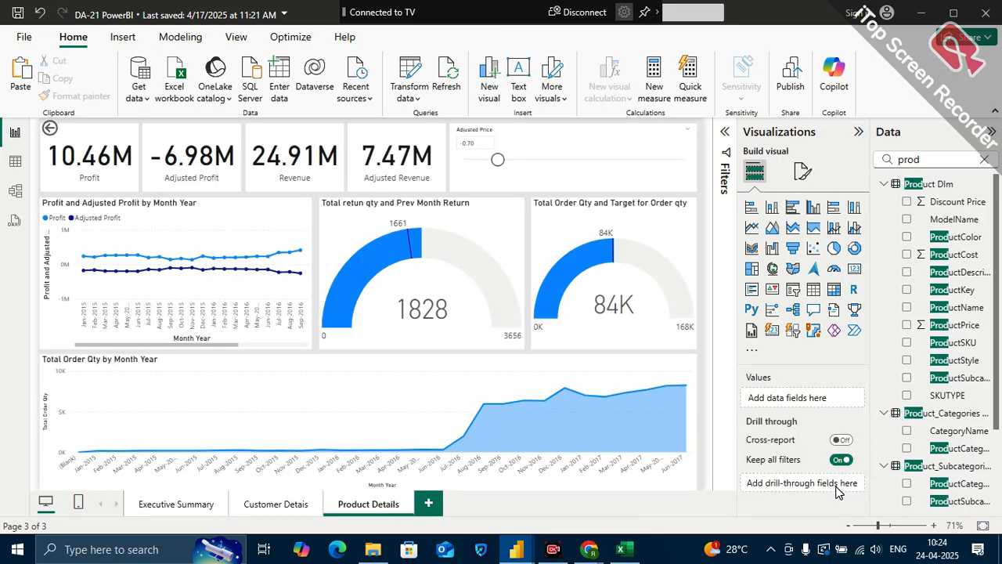
{"action": "left_click", "coordinate": [186, 506]}
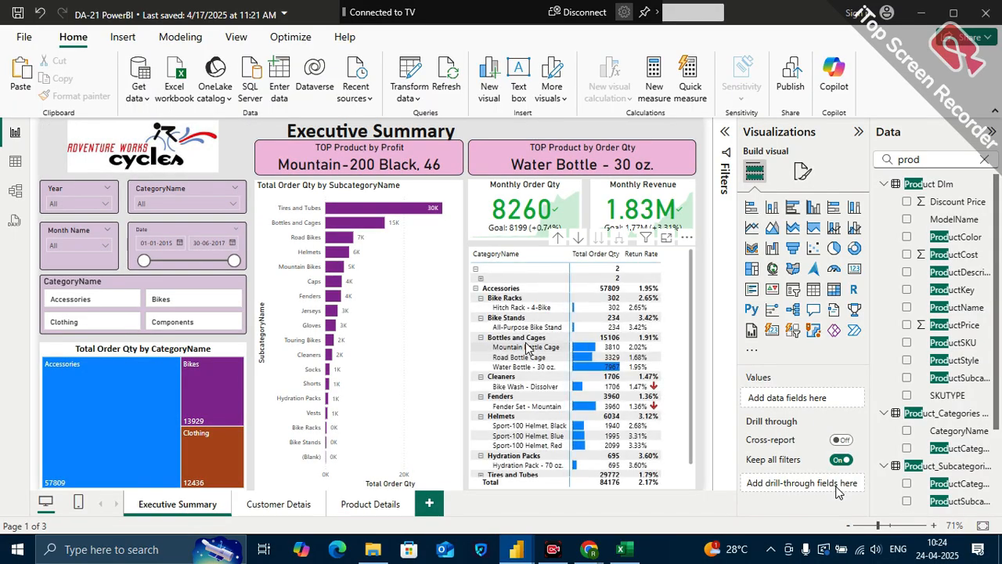
{"action": "right_click", "coordinate": [527, 344]}
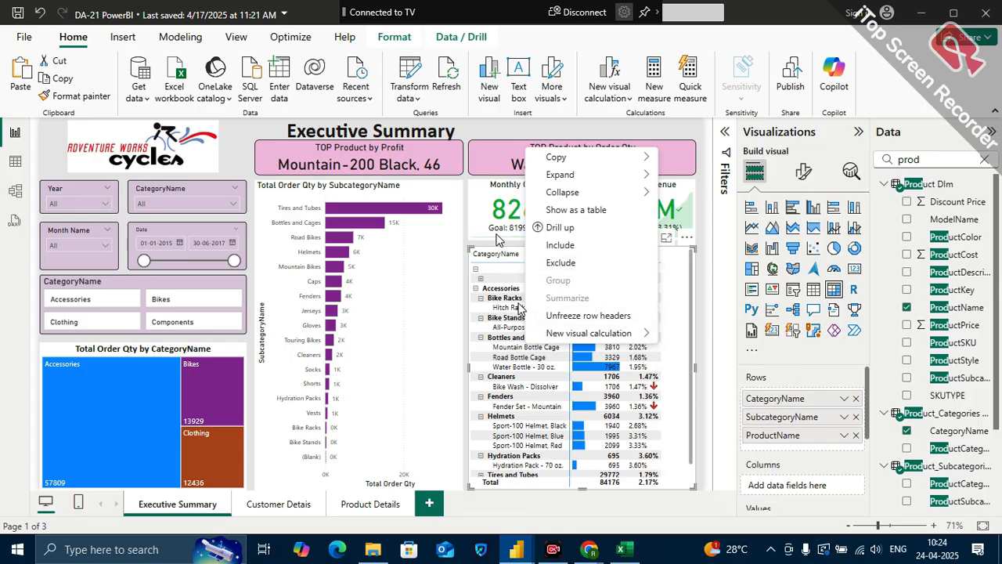
{"action": "left_click", "coordinate": [549, 122]}
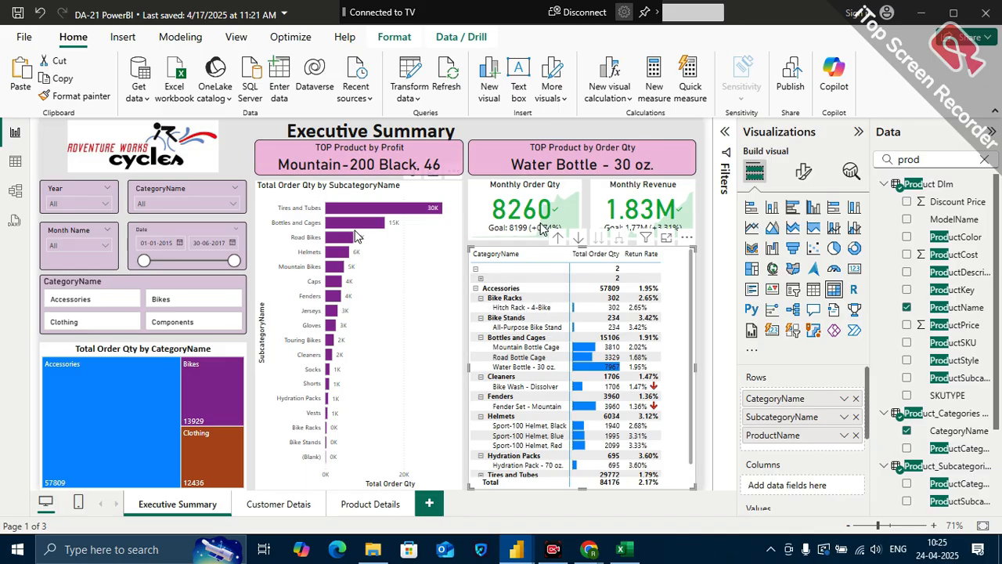
Check the Tires and Tubes options in the subcategory bar chart and return to Product Details
{"action": "right_click", "coordinate": [305, 209]}
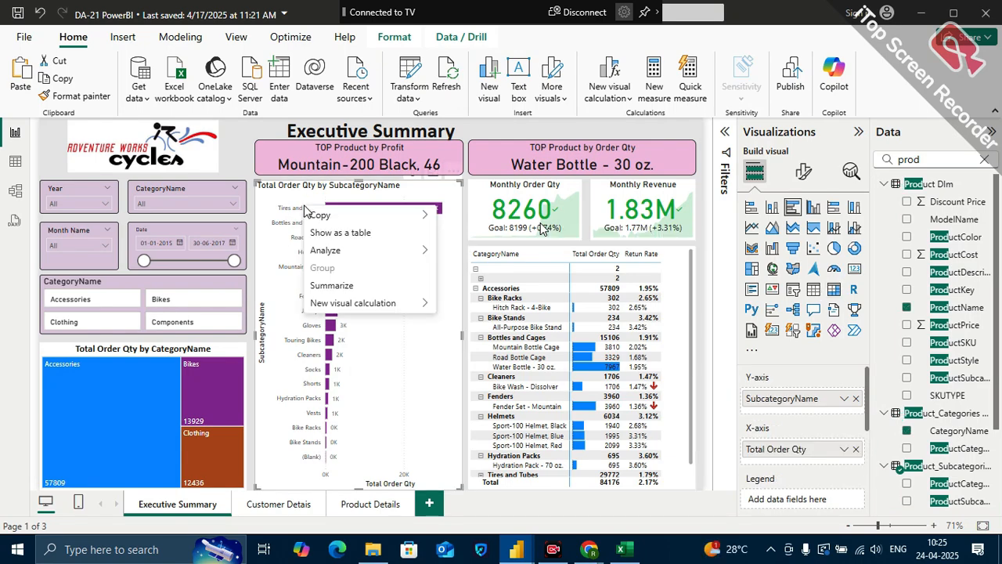
{"action": "mouse_move", "coordinate": [423, 303]}
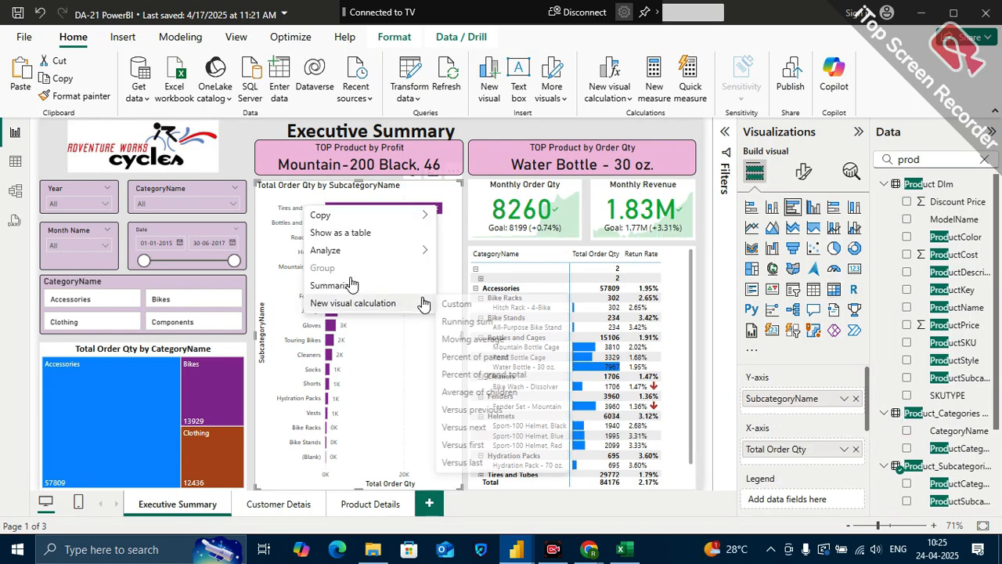
{"action": "left_click", "coordinate": [381, 504]}
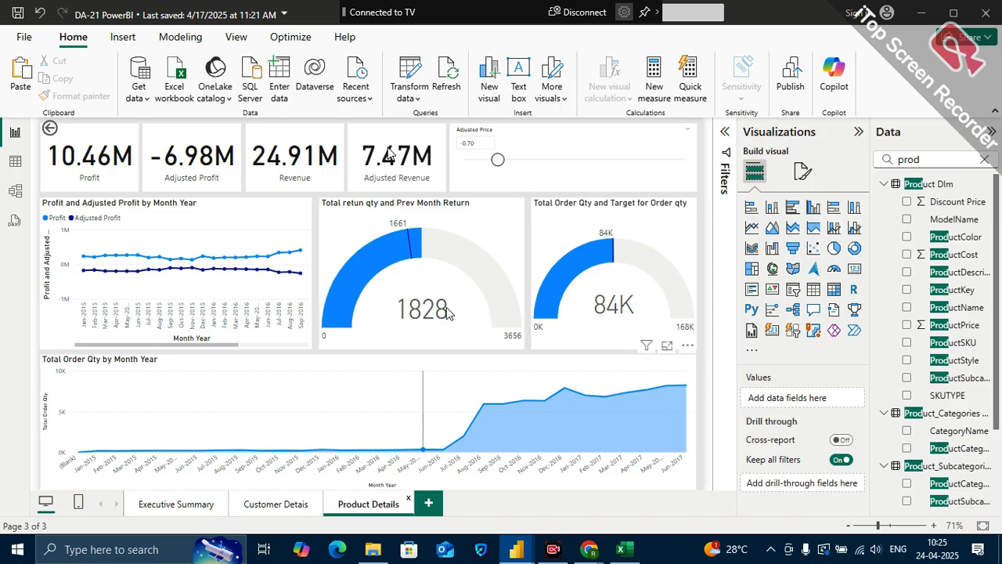
Add ProductName to the Product Details page's drill-through fields again
{"action": "mouse_move", "coordinate": [500, 297]}
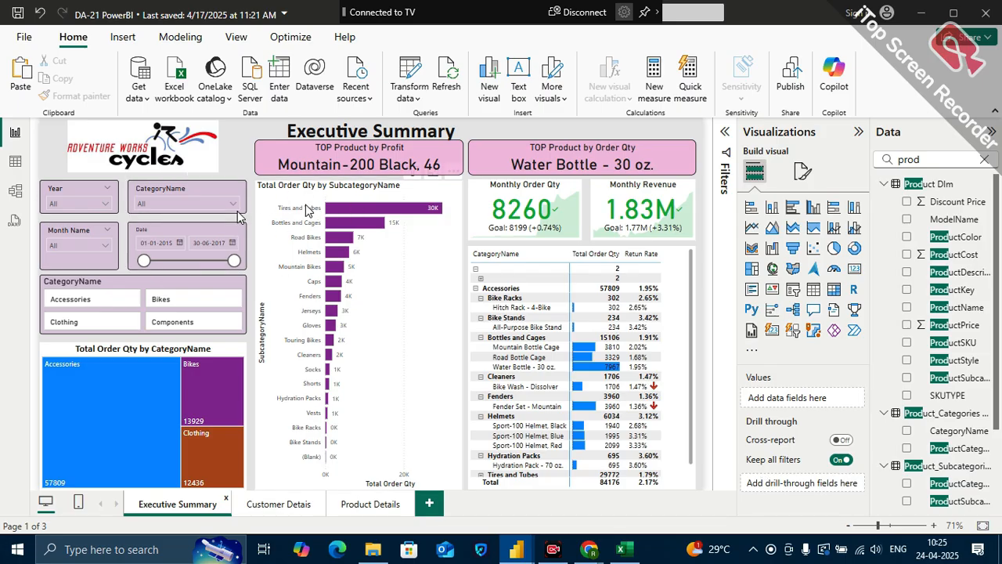
{"action": "left_click", "coordinate": [361, 502]}
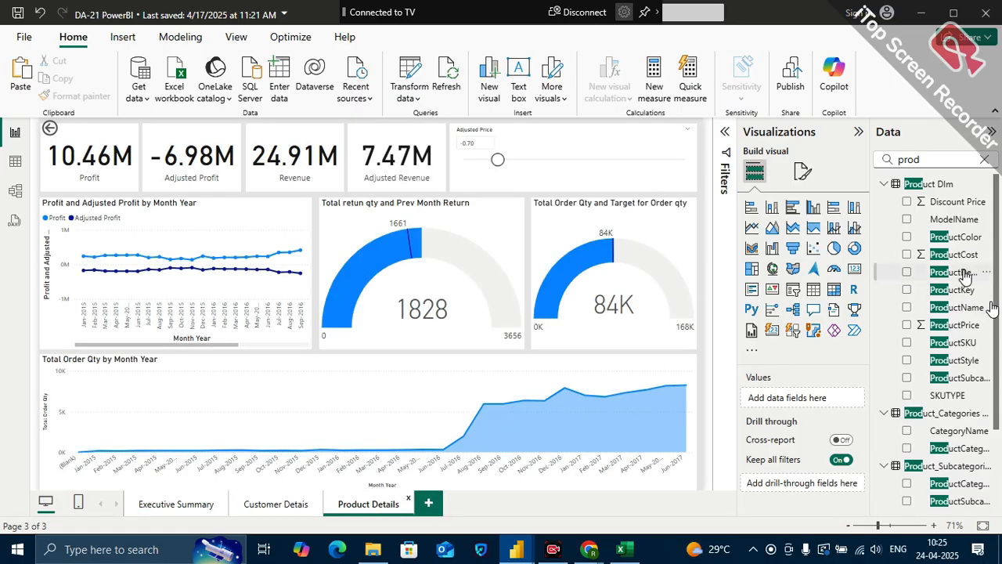
{"action": "left_click_drag", "start_coordinate": [967, 308], "coordinate": [823, 481]}
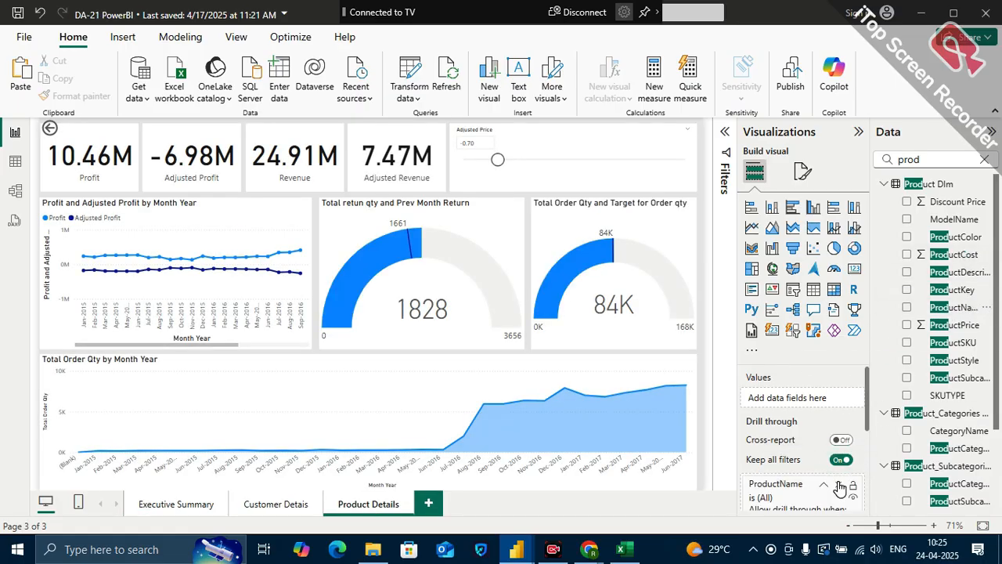
Check the drill-through options of the Hitch Rack - 4-Bike row, the subcategory bar chart and the TOP Product by Order Qty card on Executive Summary
{"action": "left_click", "coordinate": [156, 504]}
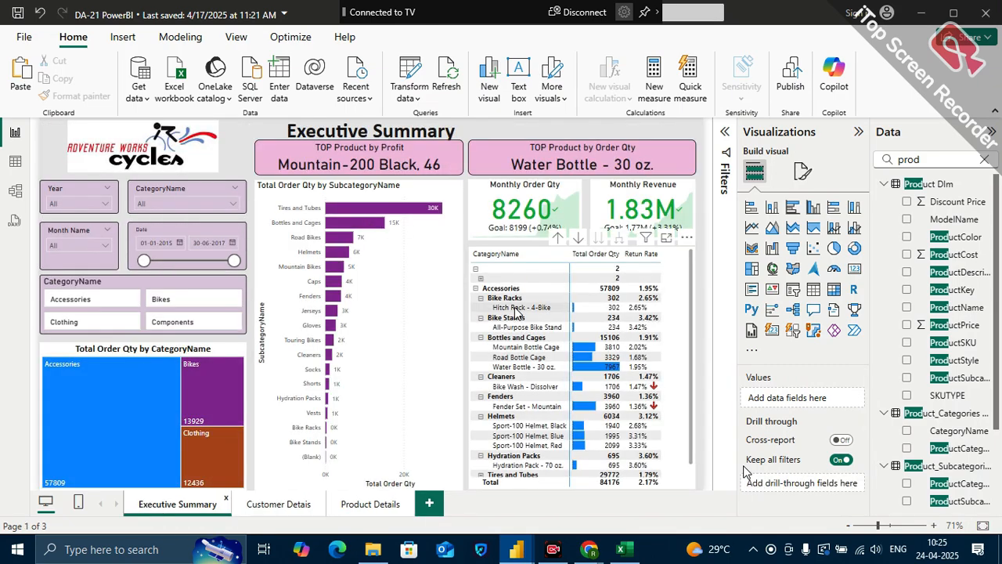
{"action": "right_click", "coordinate": [515, 310]}
{"action": "mouse_move", "coordinate": [548, 440]}
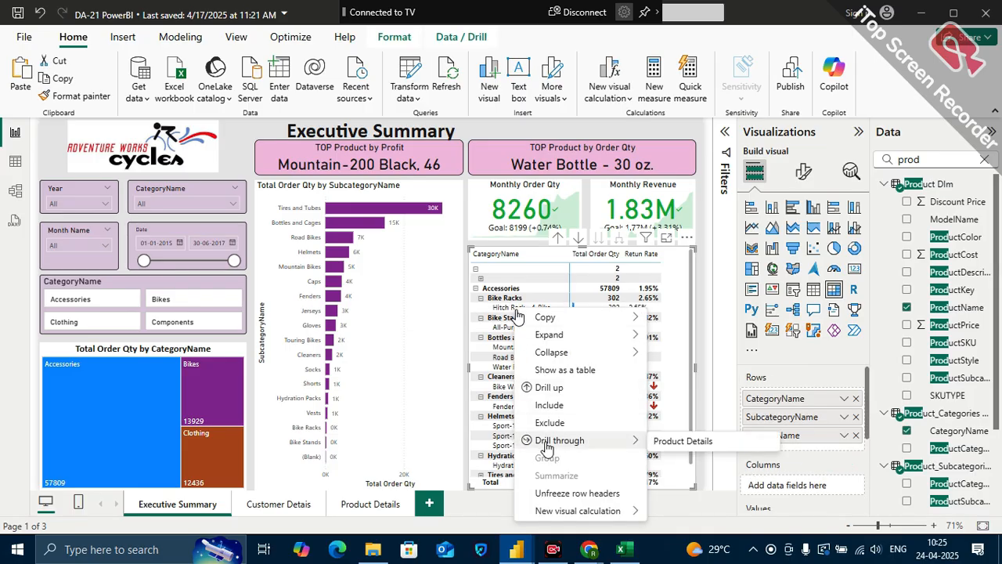
{"action": "left_click", "coordinate": [310, 178]}
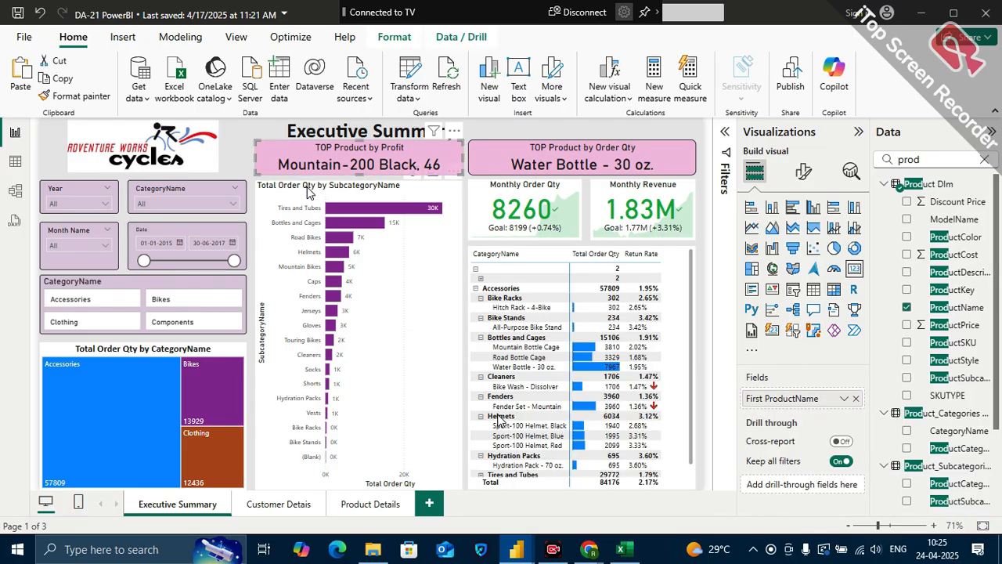
{"action": "left_click", "coordinate": [310, 192]}
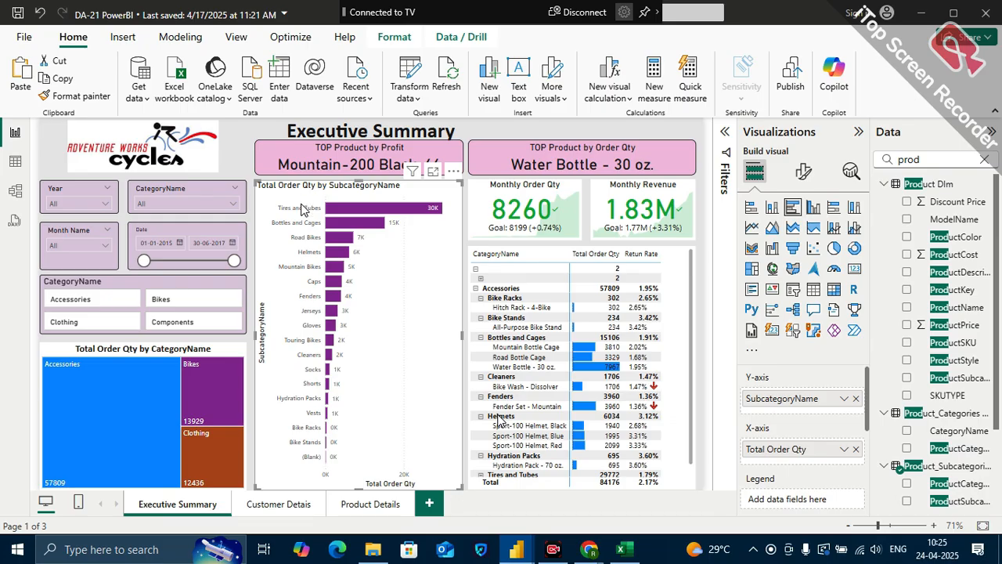
{"action": "right_click", "coordinate": [337, 216]}
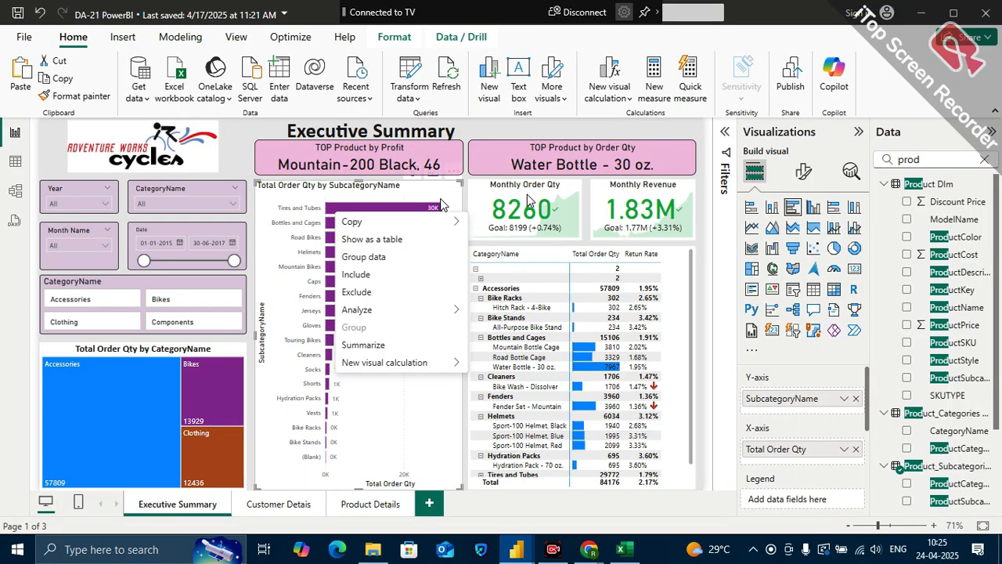
{"action": "right_click", "coordinate": [557, 164]}
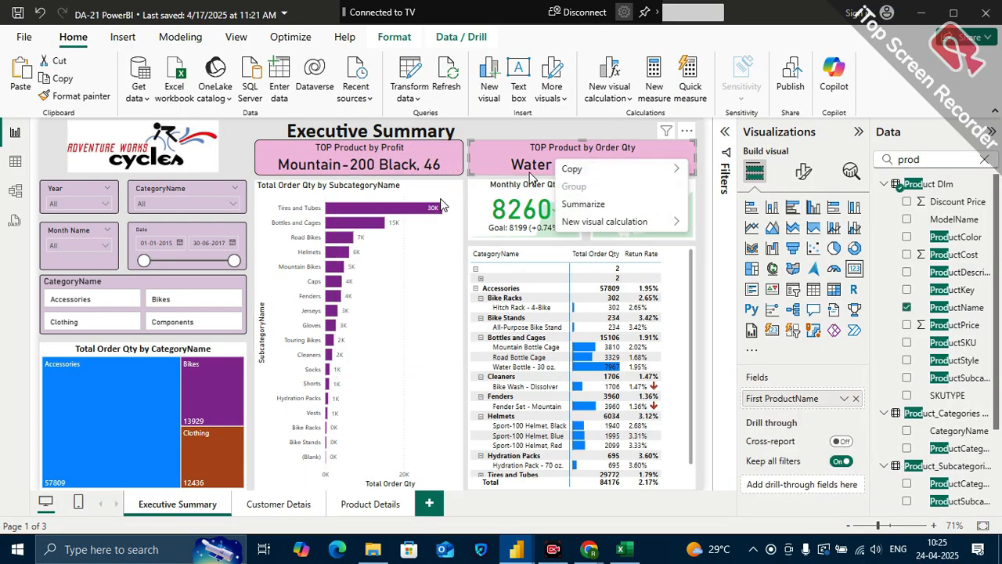
{"action": "left_click", "coordinate": [502, 116]}
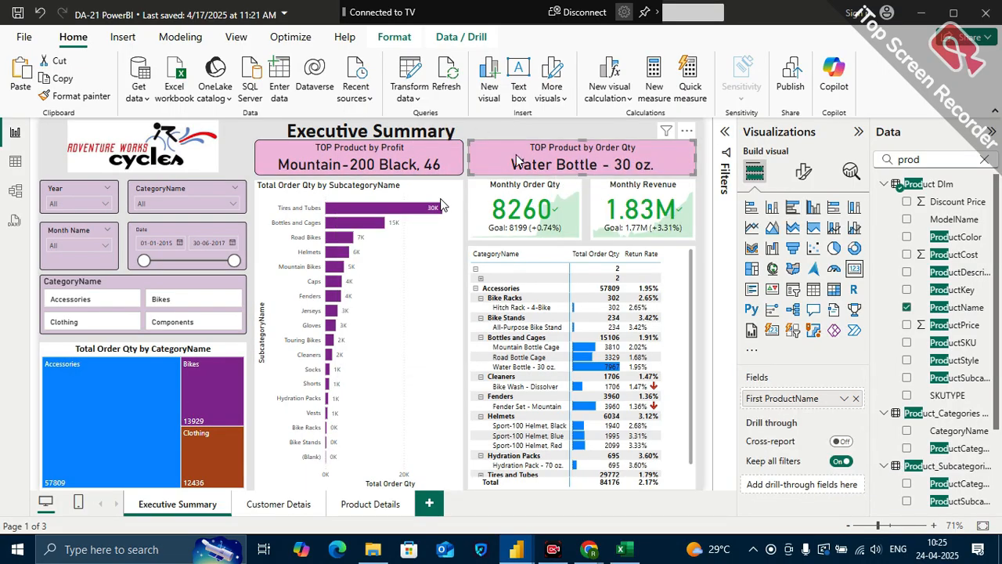
Drill through from the matrix's Hitch Rack - 4-Bike row to the Product Details page
{"action": "right_click", "coordinate": [517, 311]}
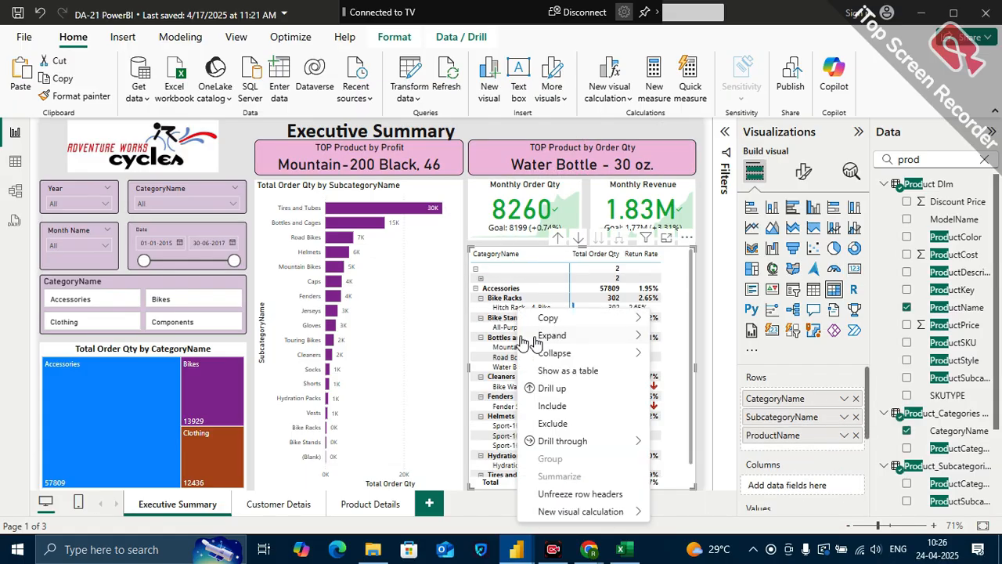
{"action": "mouse_move", "coordinate": [581, 445]}
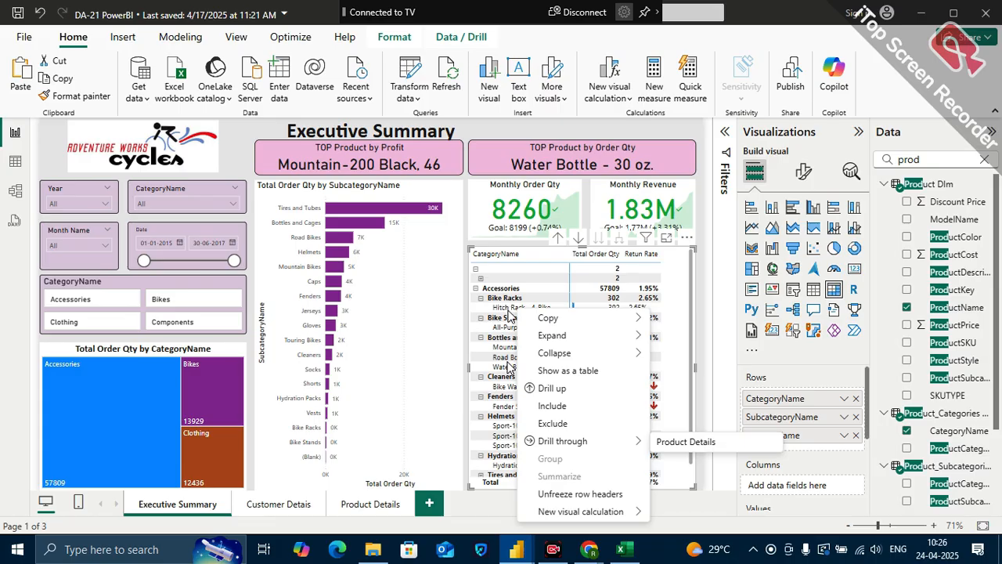
{"action": "left_click", "coordinate": [681, 442]}
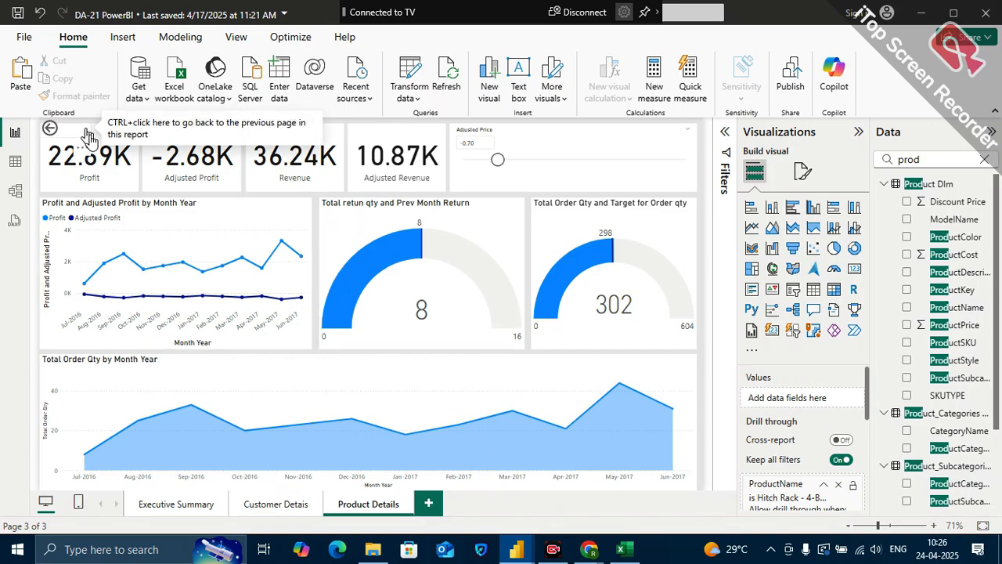
Reduce the Adjusted Price slicer's height by lowering its upper edge, leaving a free strip above it
{"action": "left_click", "coordinate": [585, 129]}
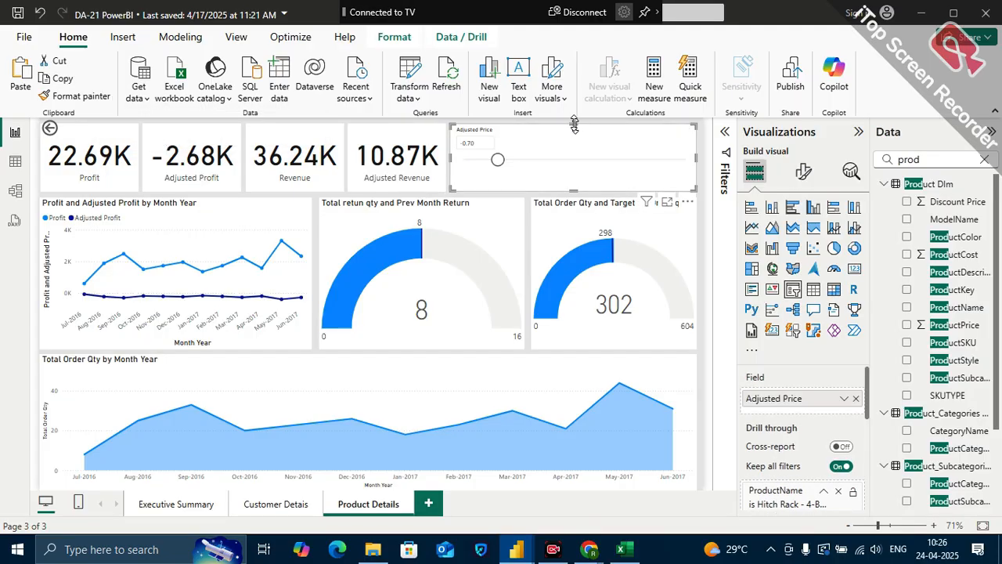
{"action": "left_click_drag", "start_coordinate": [574, 124], "coordinate": [576, 146]}
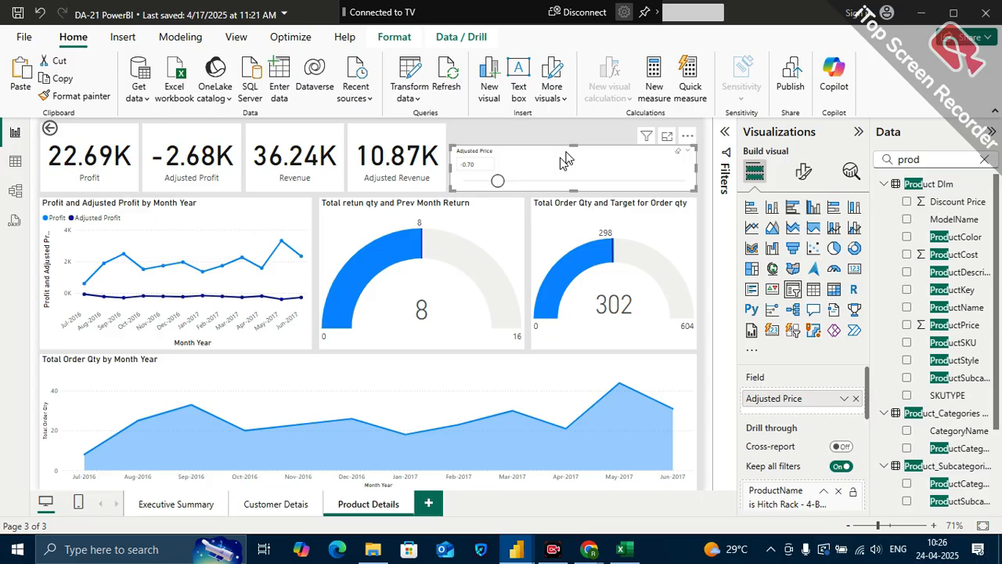
{"action": "left_click", "coordinate": [542, 122]}
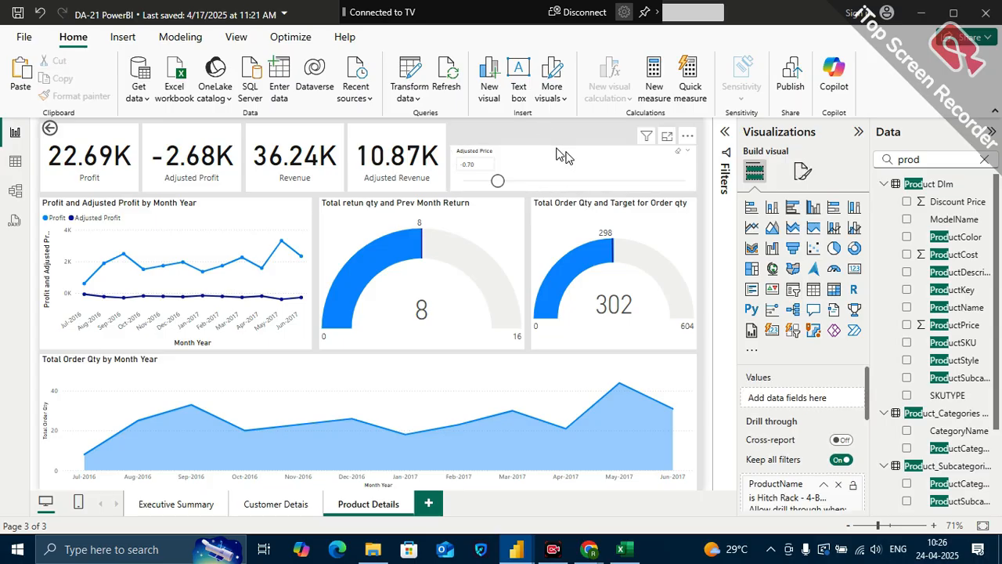
{"action": "left_click", "coordinate": [564, 155]}
{"action": "left_click_drag", "start_coordinate": [571, 147], "coordinate": [575, 159]}
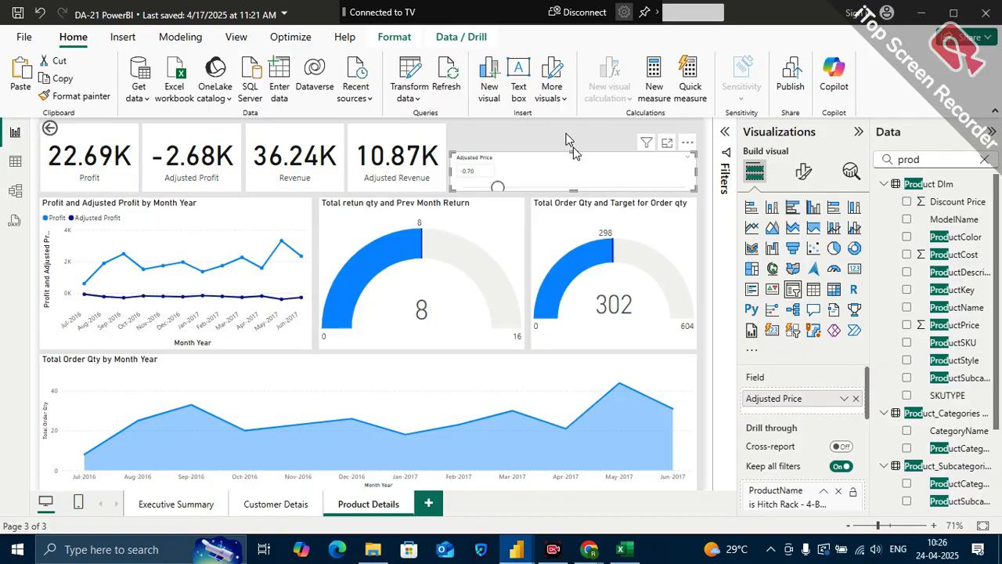
{"action": "left_click", "coordinate": [570, 140]}
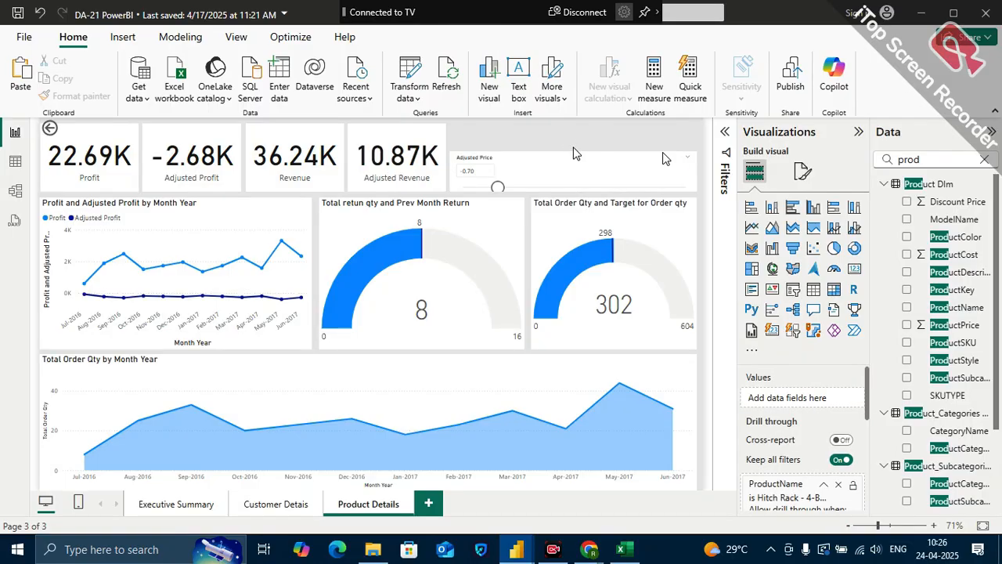
Add a card showing First ProductName and fit it into the strip above the Adjusted Price slicer
{"action": "left_click", "coordinate": [854, 268]}
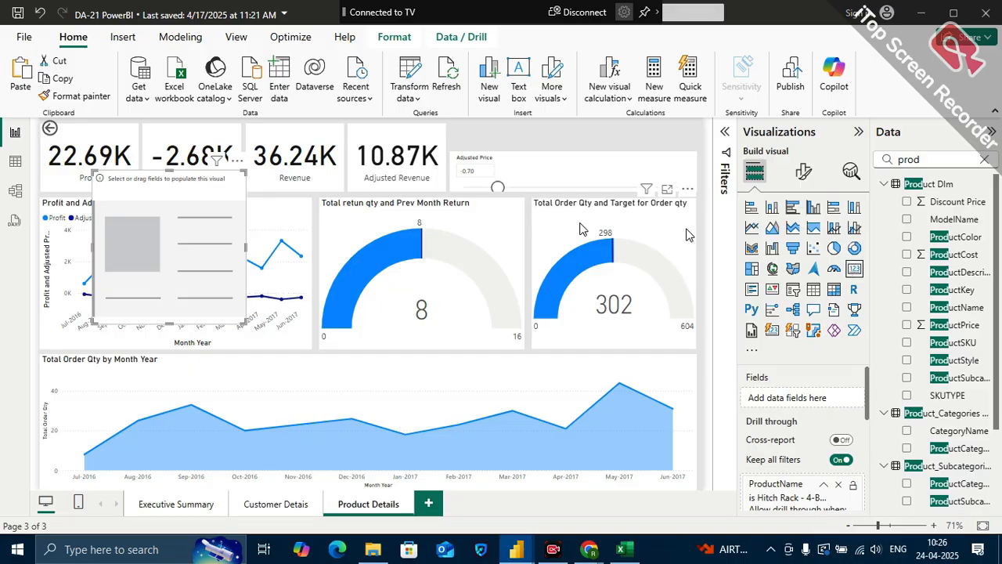
{"action": "left_click_drag", "start_coordinate": [962, 311], "coordinate": [830, 401]}
{"action": "left_click_drag", "start_coordinate": [234, 323], "coordinate": [715, 115]}
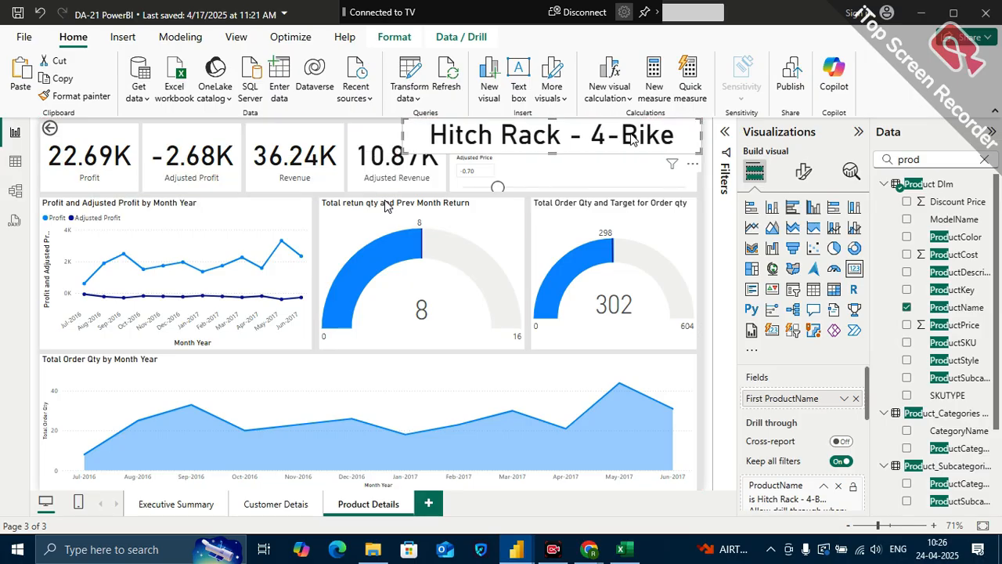
{"action": "left_click_drag", "start_coordinate": [405, 147], "coordinate": [454, 149]}
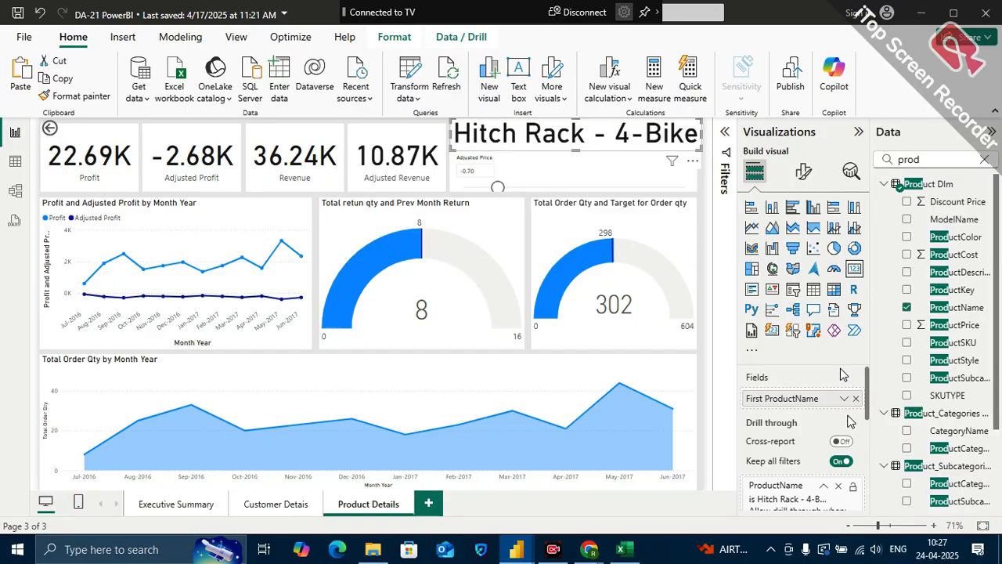
Set the product name card's callout value font size to 25 and turn off its category label
{"action": "left_click", "coordinate": [803, 172]}
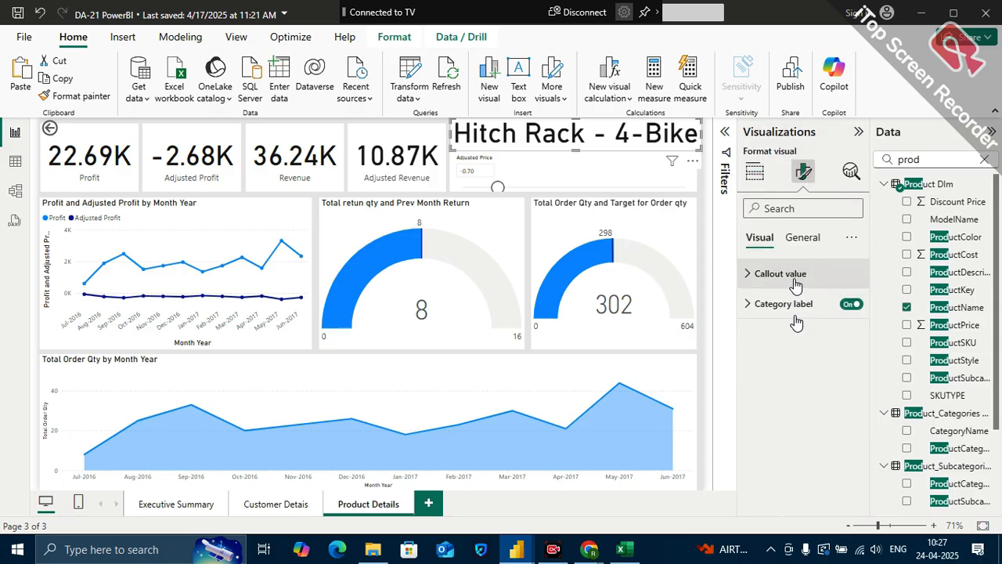
{"action": "left_click", "coordinate": [792, 275]}
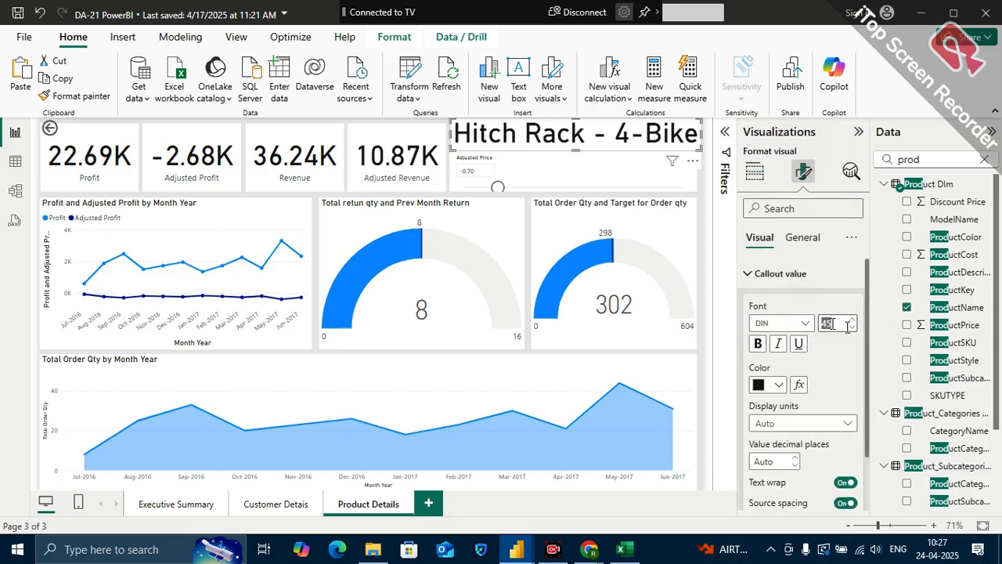
{"action": "type", "text": "25"}
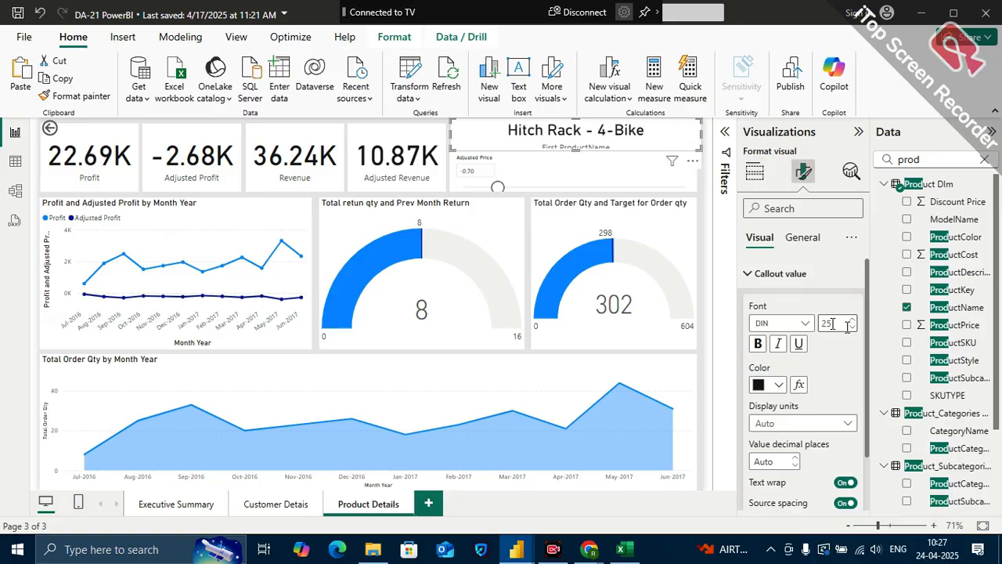
{"action": "left_click", "coordinate": [792, 237]}
{"action": "left_click", "coordinate": [758, 238]}
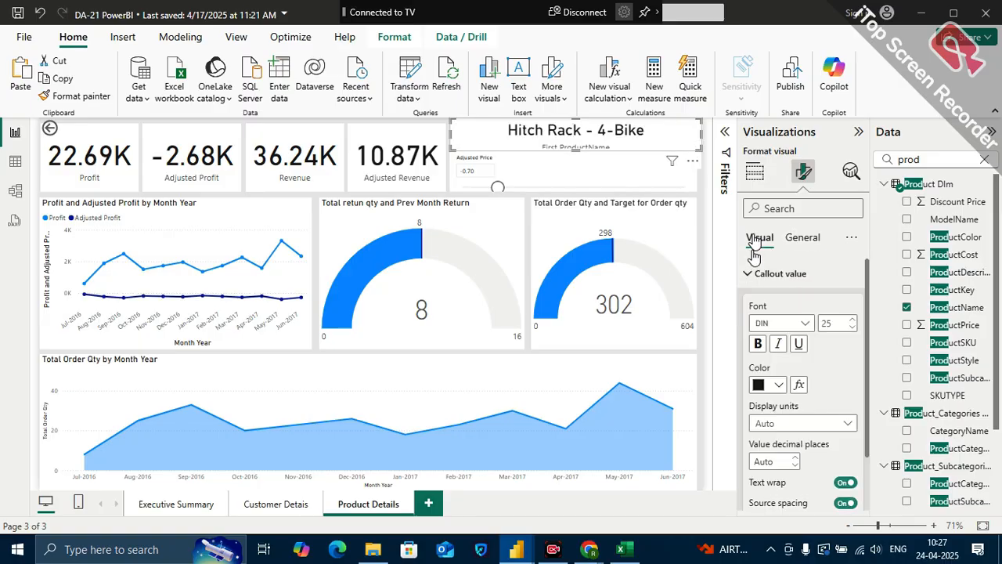
{"action": "left_click", "coordinate": [748, 273]}
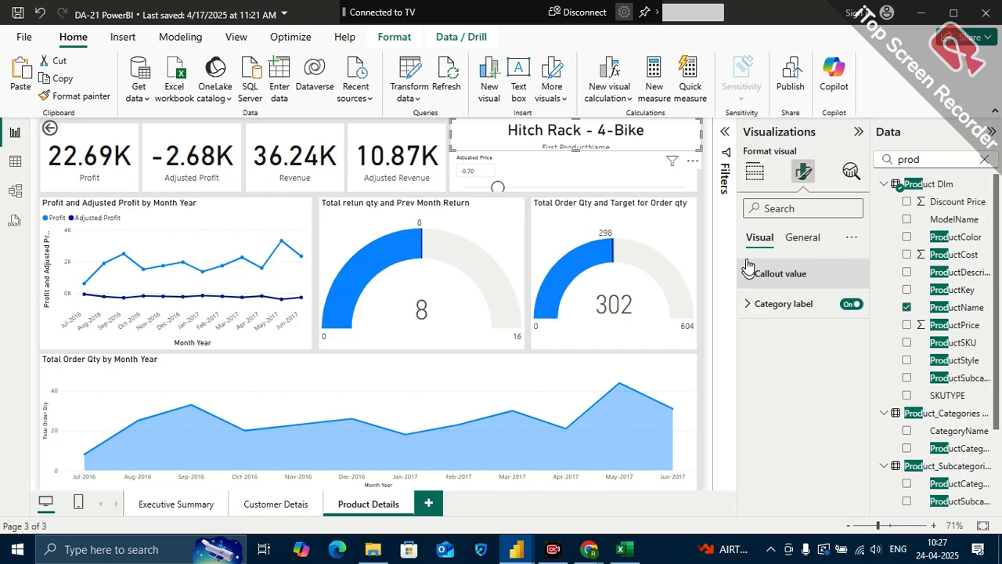
{"action": "left_click", "coordinate": [851, 305]}
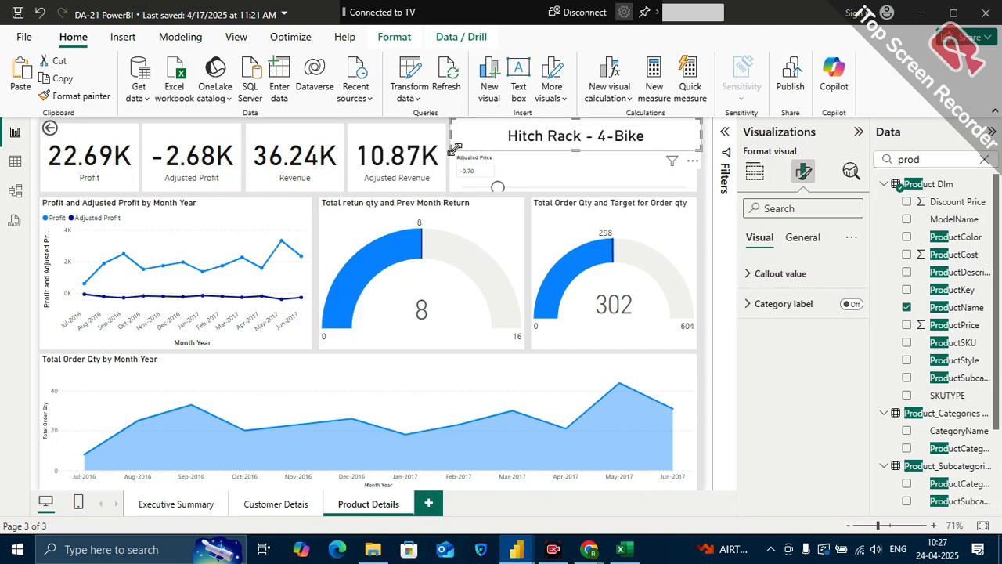
Resize and align the product name card to match the Adjusted Price slicer's width without overlapping it
{"action": "mouse_move", "coordinate": [459, 148]}
{"action": "left_mouse_down"}
{"action": "mouse_move", "coordinate": [478, 147]}
{"action": "mouse_move", "coordinate": [463, 151]}
{"action": "left_mouse_up"}
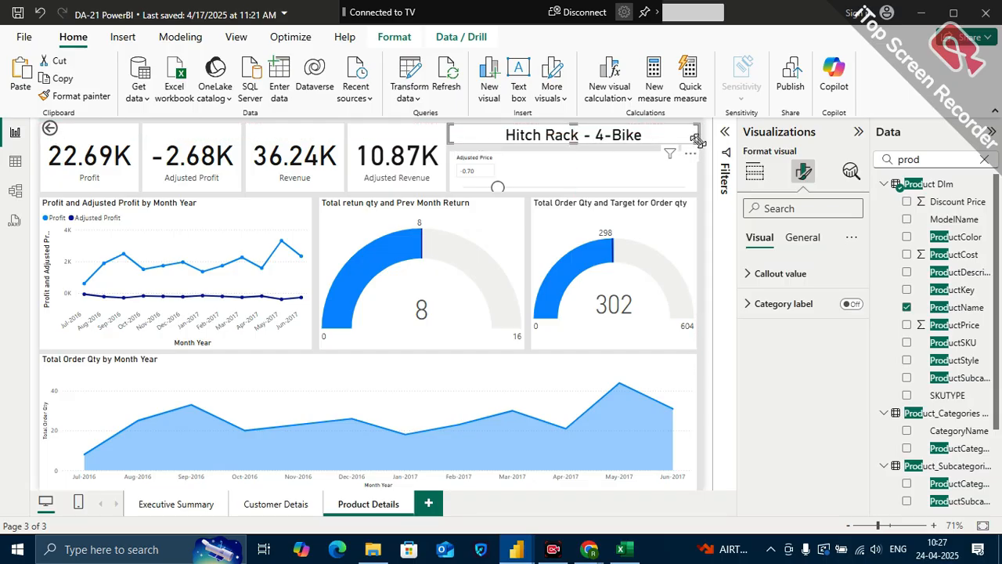
{"action": "left_click_drag", "start_coordinate": [695, 140], "coordinate": [700, 150]}
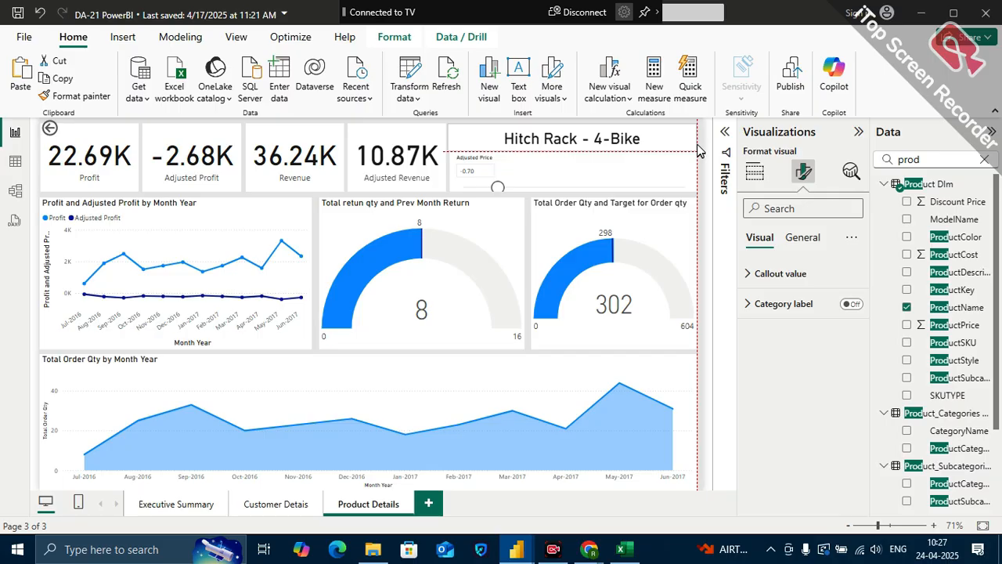
{"action": "left_click_drag", "start_coordinate": [697, 144], "coordinate": [697, 148]}
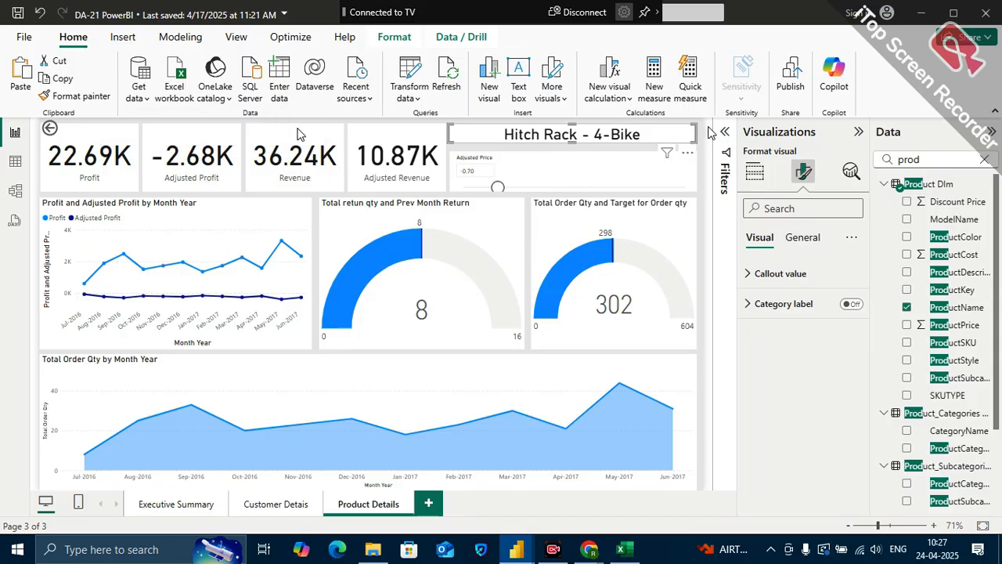
{"action": "left_click", "coordinate": [705, 176]}
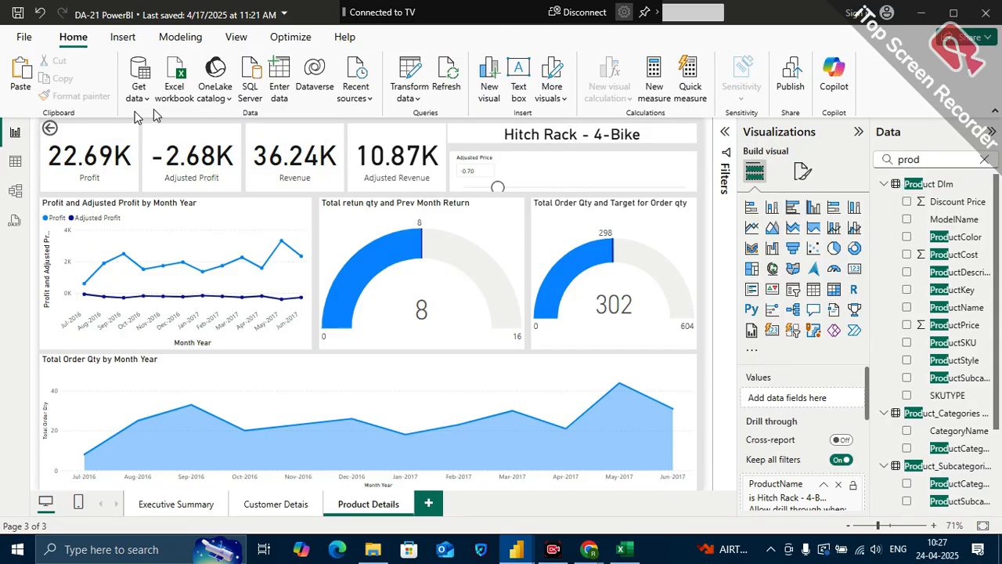
Go back to Executive Summary and drill through from the Fender Set - Mountain row to Product Details
{"action": "left_click", "coordinate": [49, 129]}
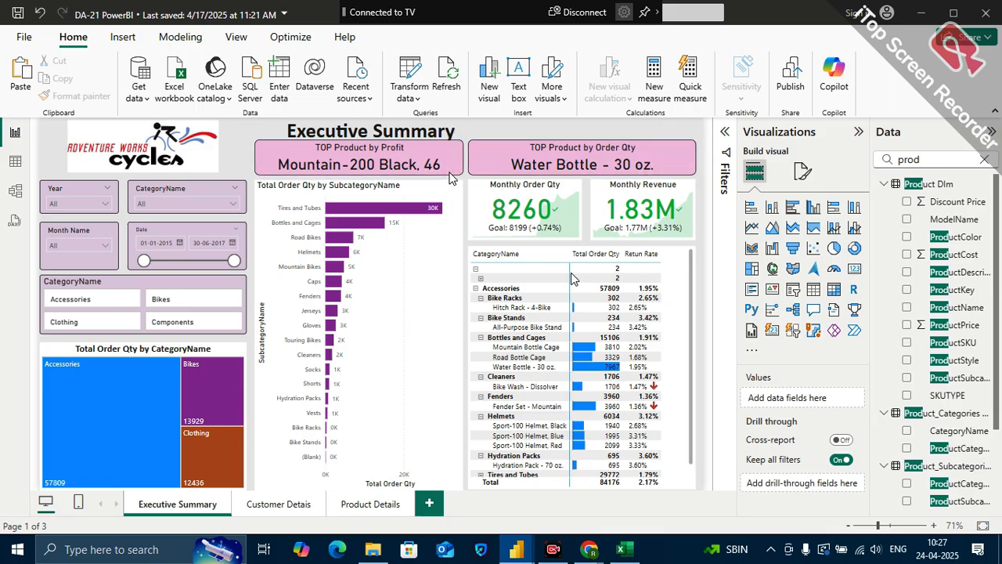
{"action": "right_click", "coordinate": [524, 414]}
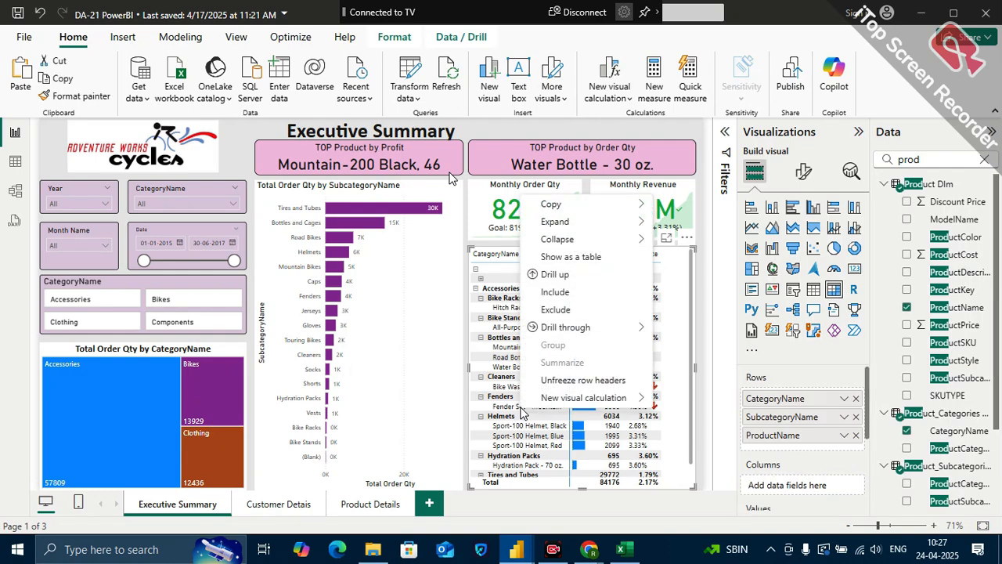
{"action": "mouse_move", "coordinate": [566, 327]}
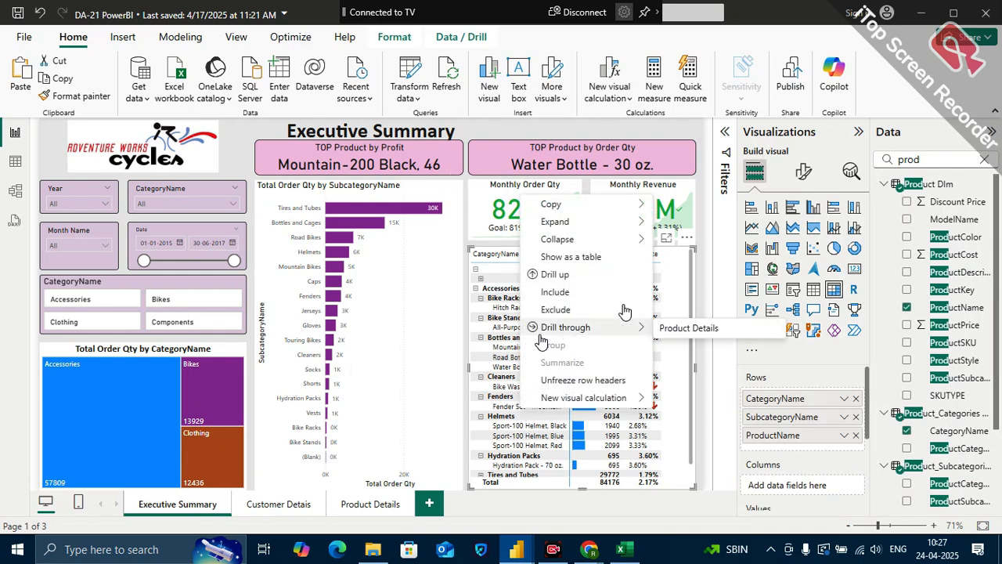
{"action": "left_click", "coordinate": [720, 328]}
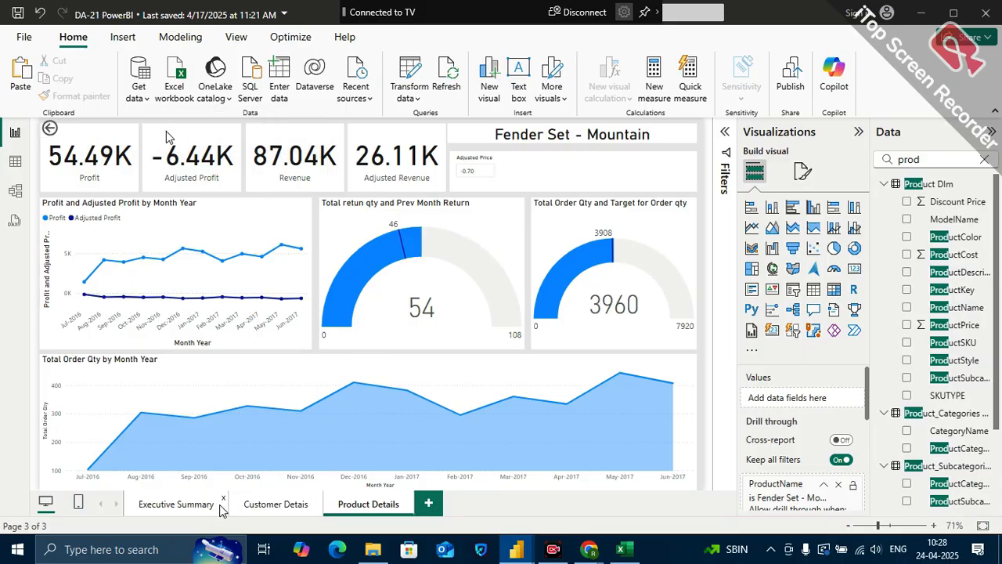
Review the Executive Summary and Customer Detais pages, then return to Product Details
{"action": "left_click", "coordinate": [162, 508]}
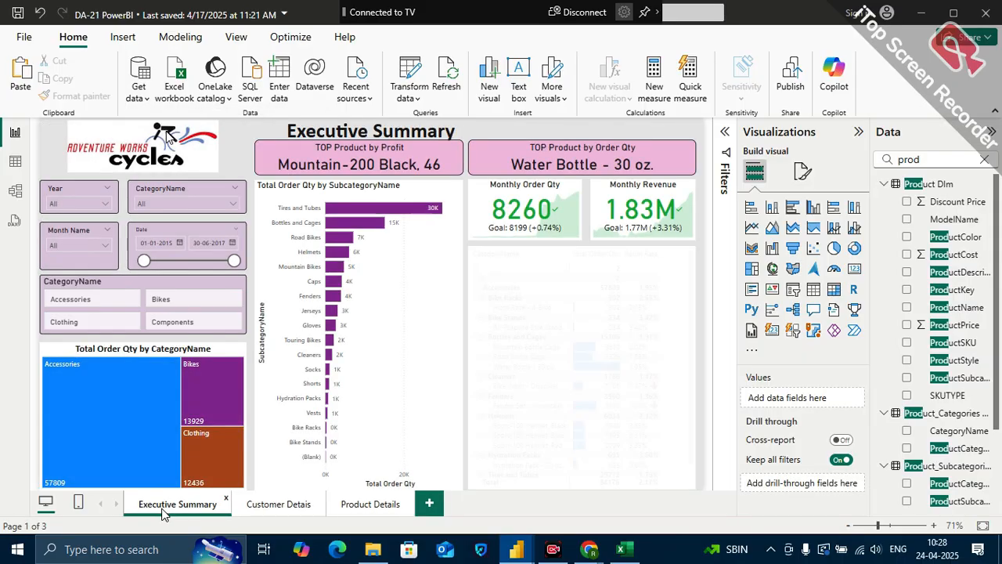
{"action": "left_click", "coordinate": [274, 515]}
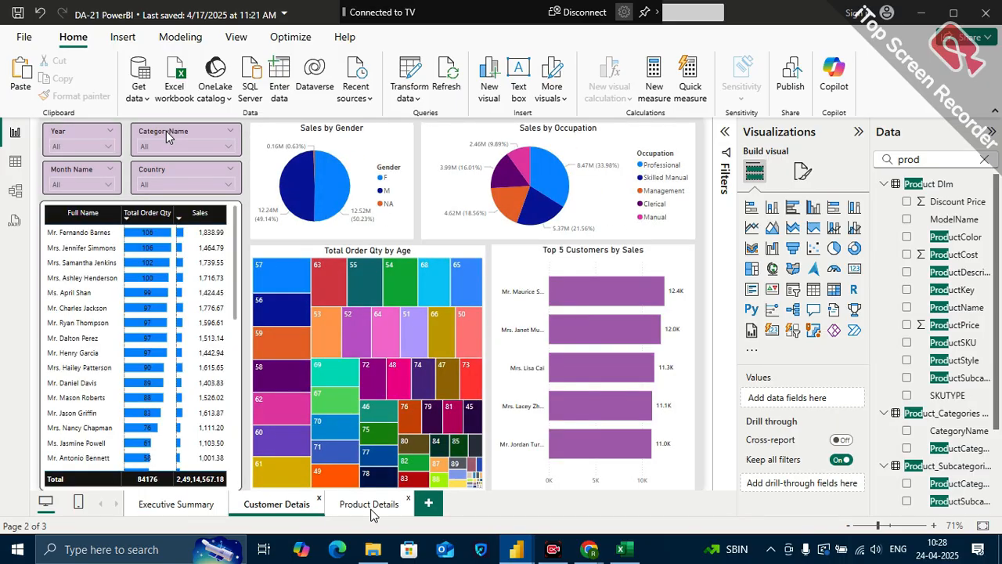
{"action": "left_click", "coordinate": [371, 507]}
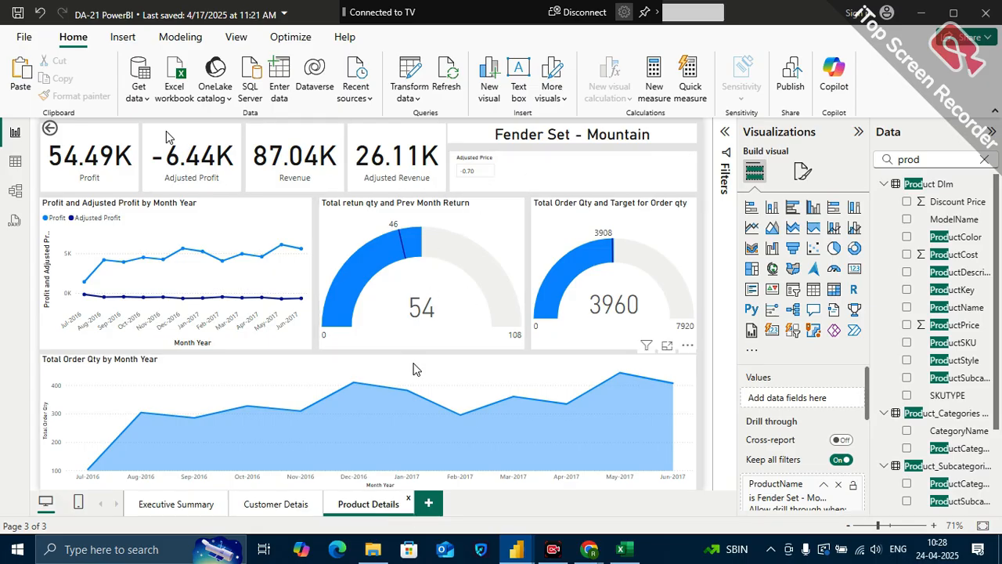
Save the report with the finished Product Details page
{"action": "left_click", "coordinate": [17, 15]}
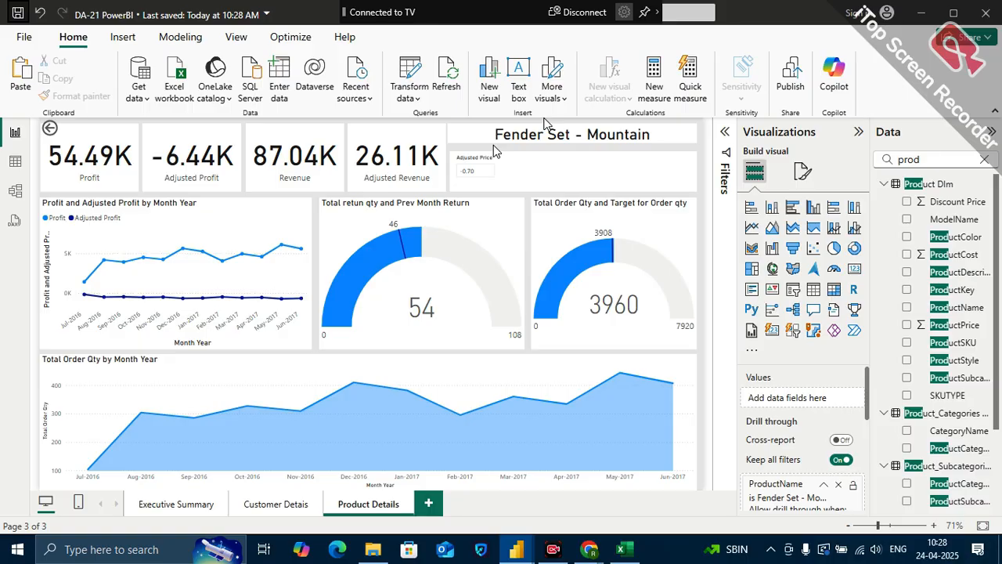
Switch to the Google Meet call in Chrome and look through the whole list of meeting participants
{"action": "mouse_move", "coordinate": [555, 553]}
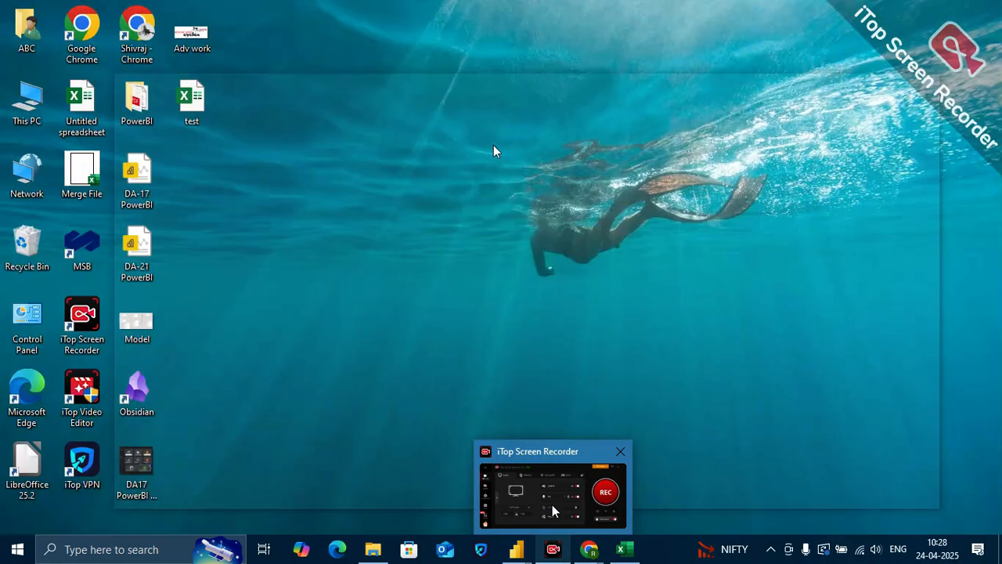
{"action": "left_click", "coordinate": [552, 505]}
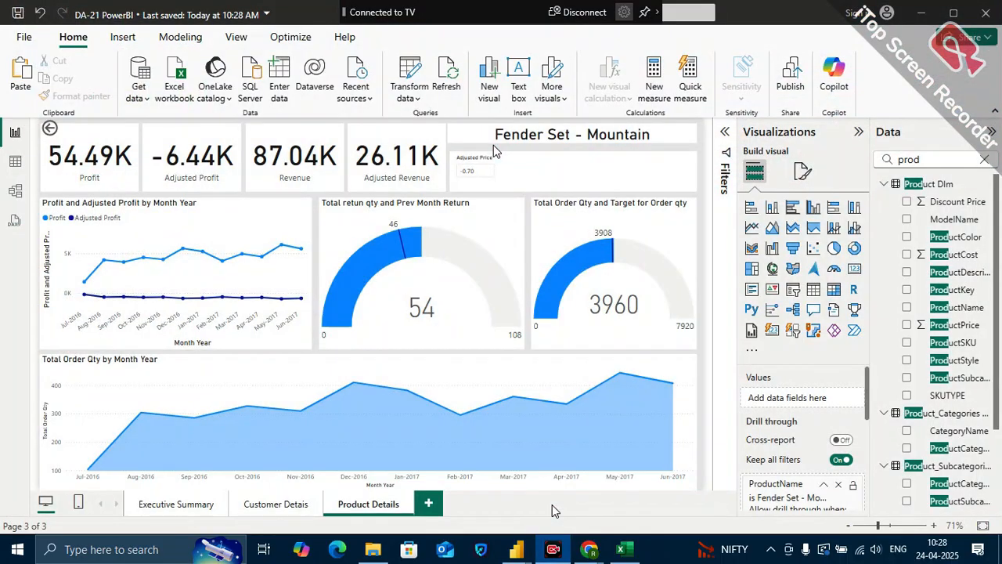
{"action": "mouse_move", "coordinate": [551, 549]}
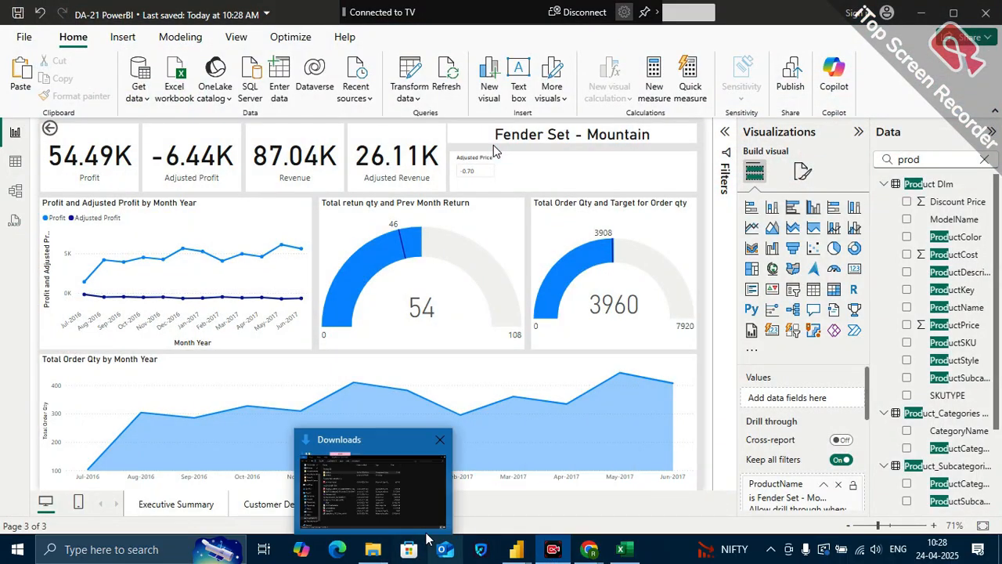
{"action": "mouse_move", "coordinate": [589, 550]}
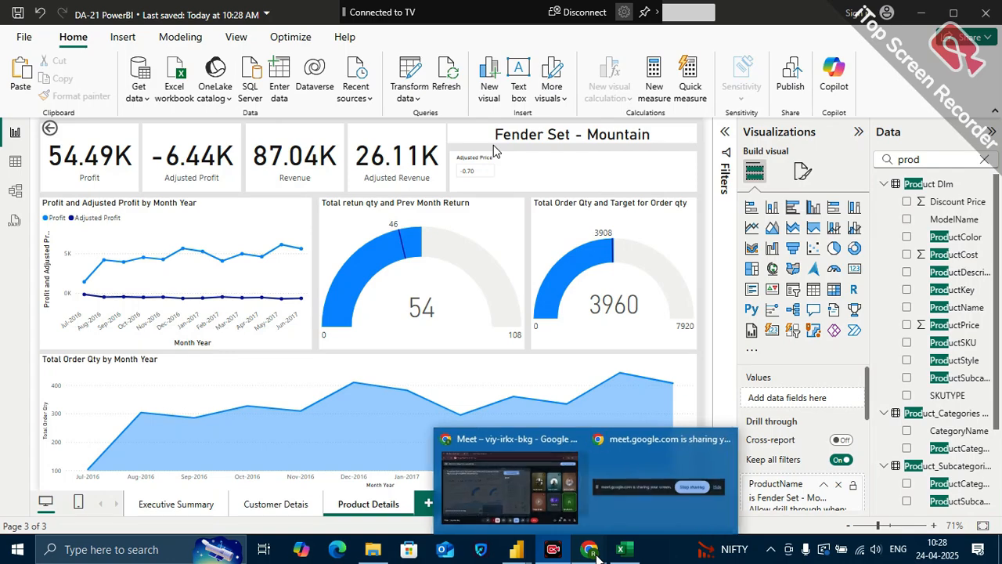
{"action": "left_click", "coordinate": [539, 507]}
{"action": "left_click", "coordinate": [873, 505]}
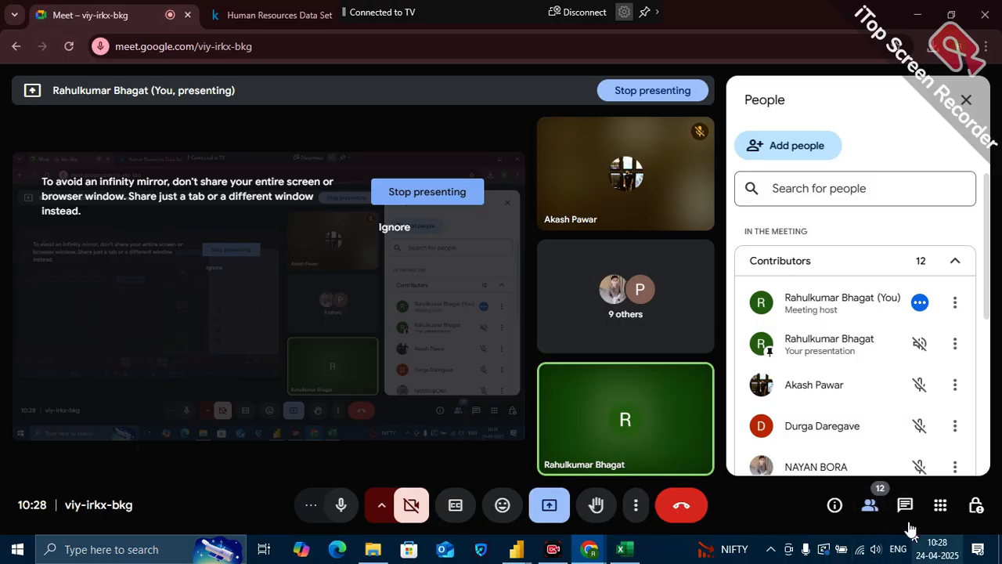
{"action": "scroll", "coordinate": [844, 404], "scroll_direction": "down", "scroll_amount": 2}
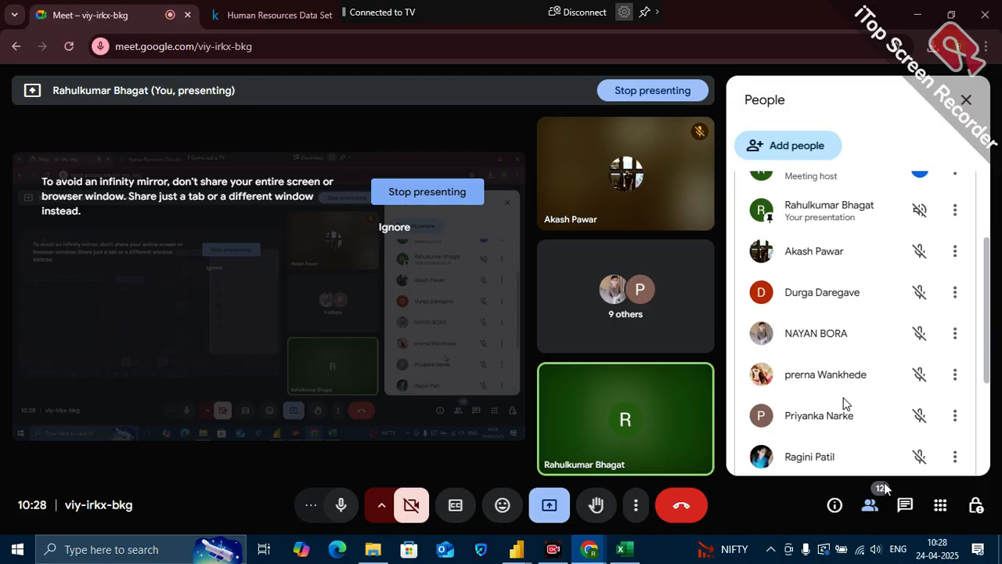
{"action": "scroll", "coordinate": [844, 403], "scroll_direction": "down", "scroll_amount": 1}
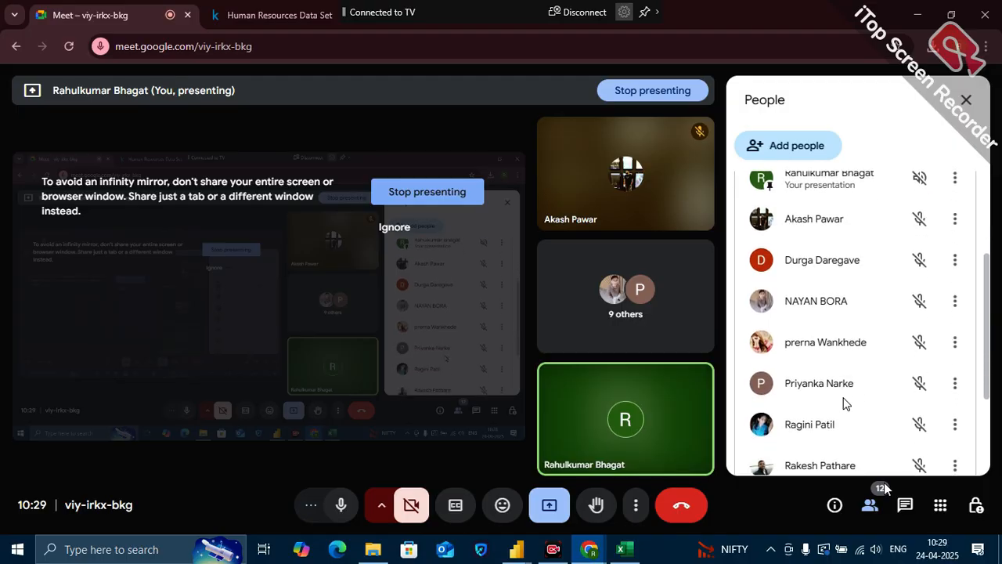
{"action": "scroll", "coordinate": [845, 404], "scroll_direction": "down", "scroll_amount": 2}
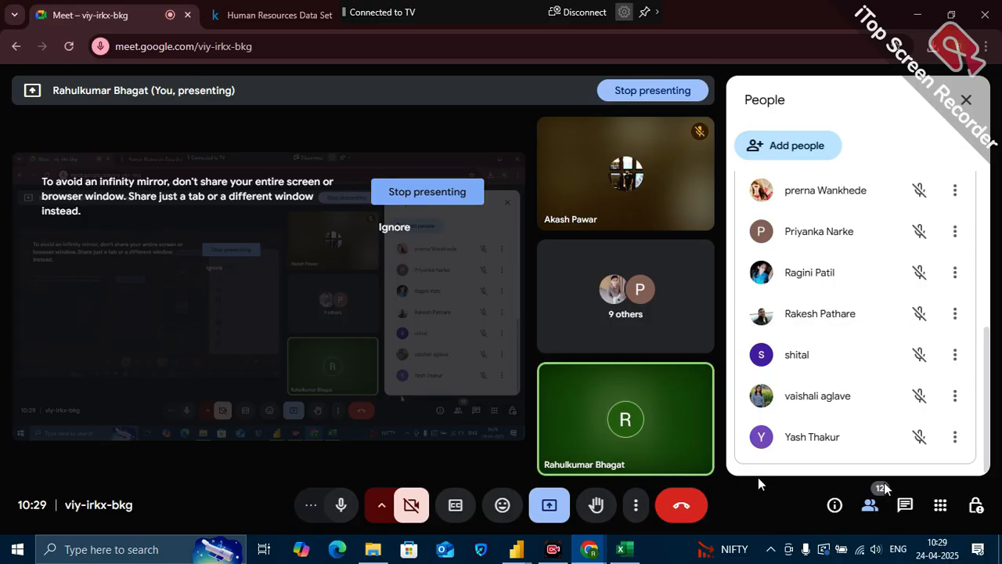
{"action": "left_click", "coordinate": [549, 553]}
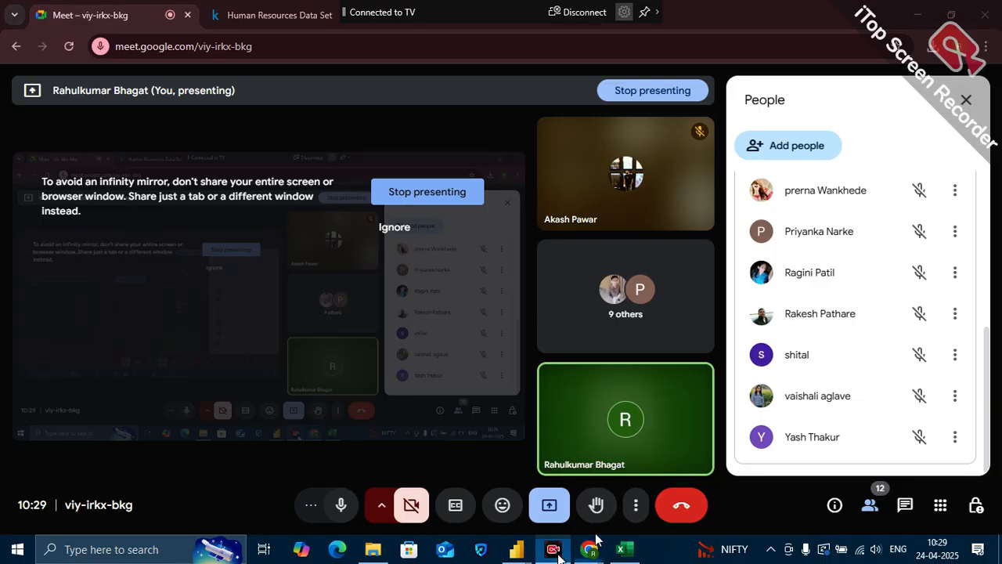